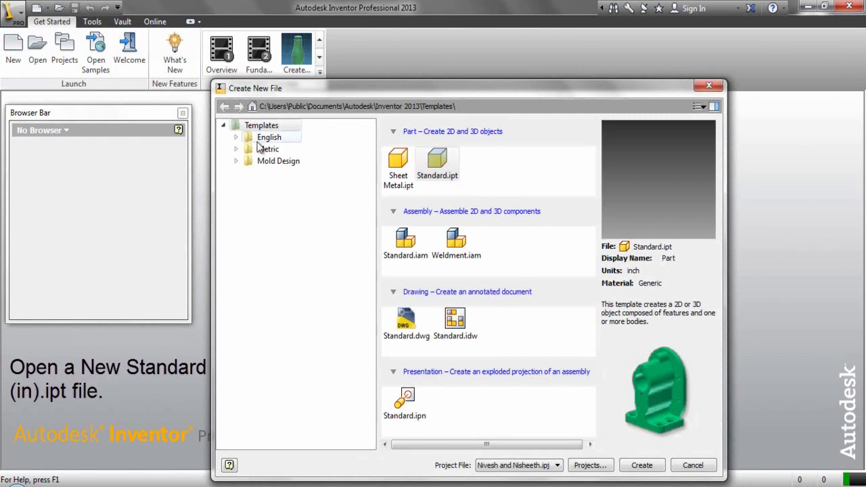
Create a new inch part from the English Standard (in).ipt template.
left_click(264, 138)
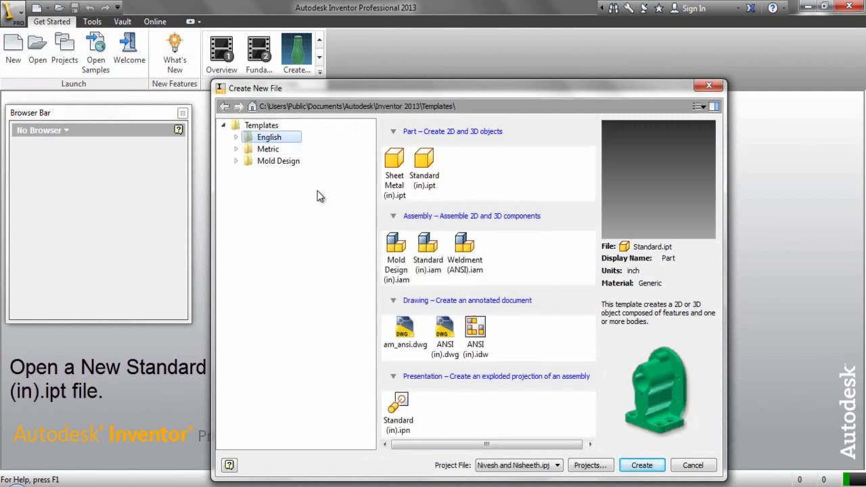
left_click(426, 181)
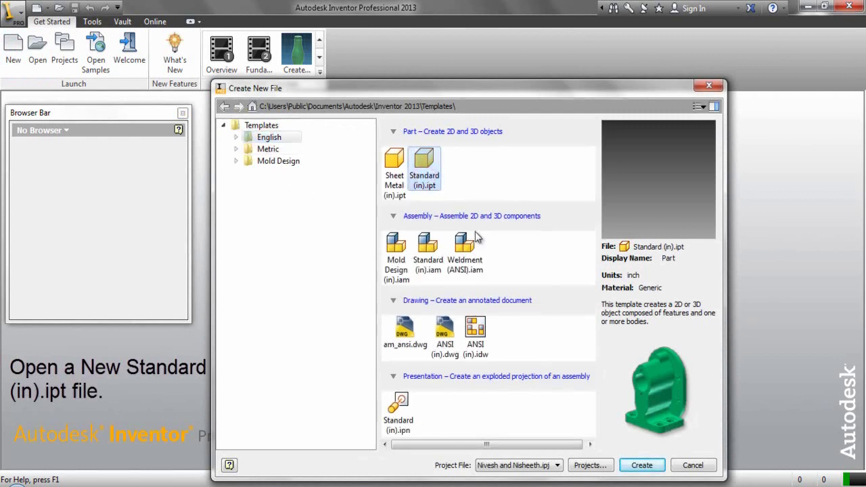
left_click(640, 466)
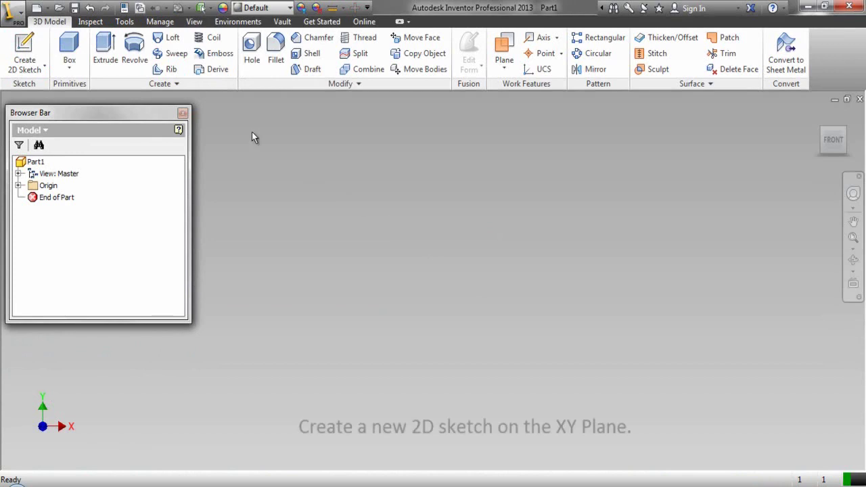
Start a new 2D sketch on the XY origin plane.
left_click(25, 44)
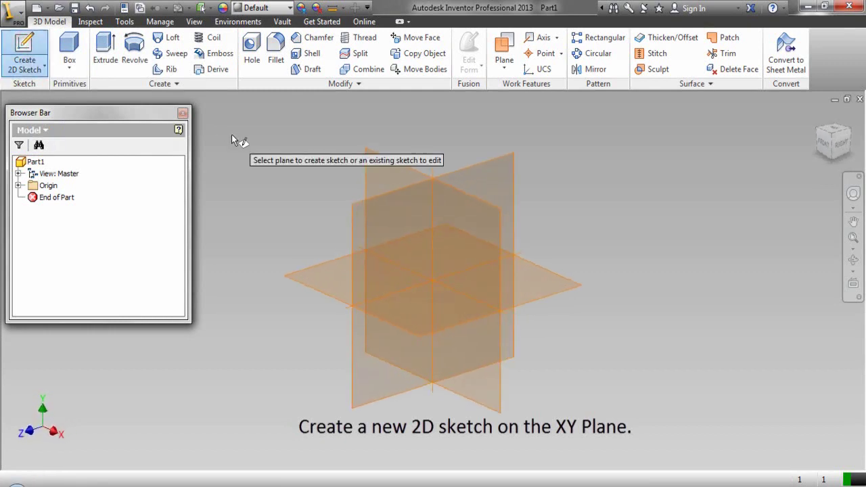
left_click(32, 186)
left_click(18, 185)
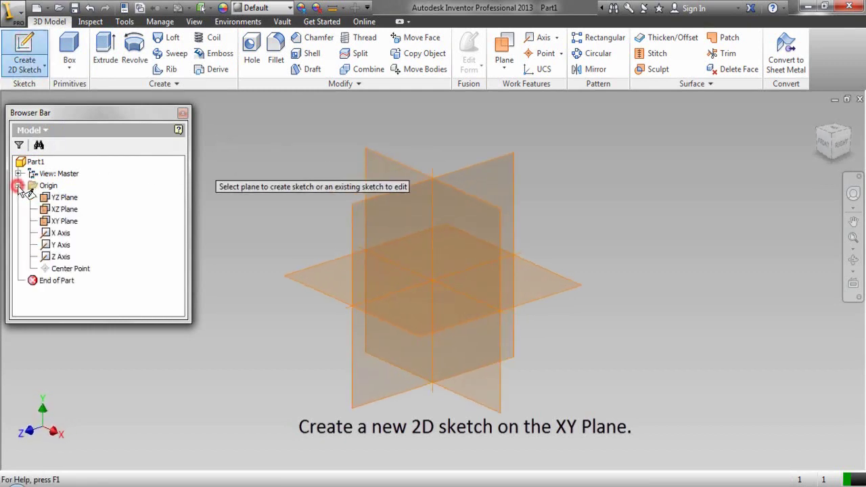
left_click(55, 223)
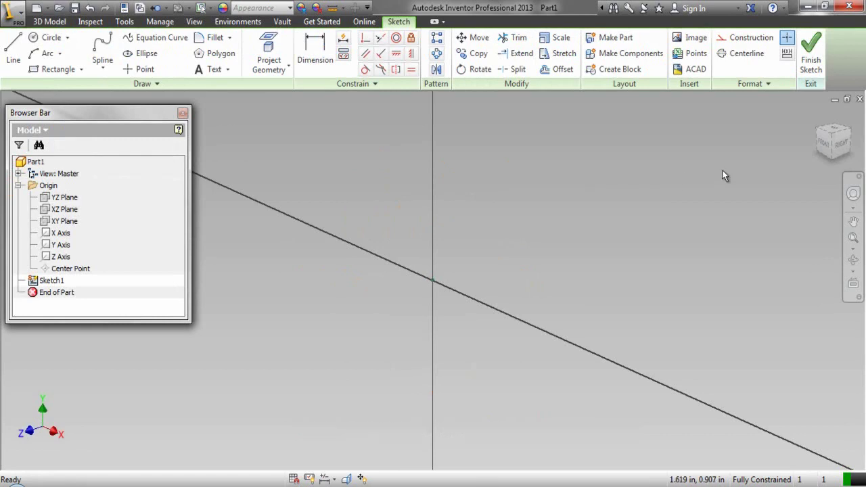
Sketch a circle of 1 3/4 in diameter centred on the part origin.
left_click(823, 144)
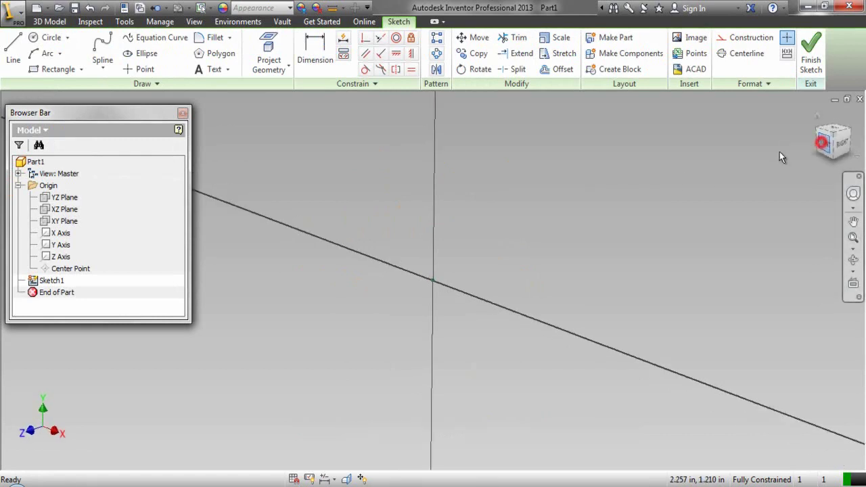
left_click(492, 228)
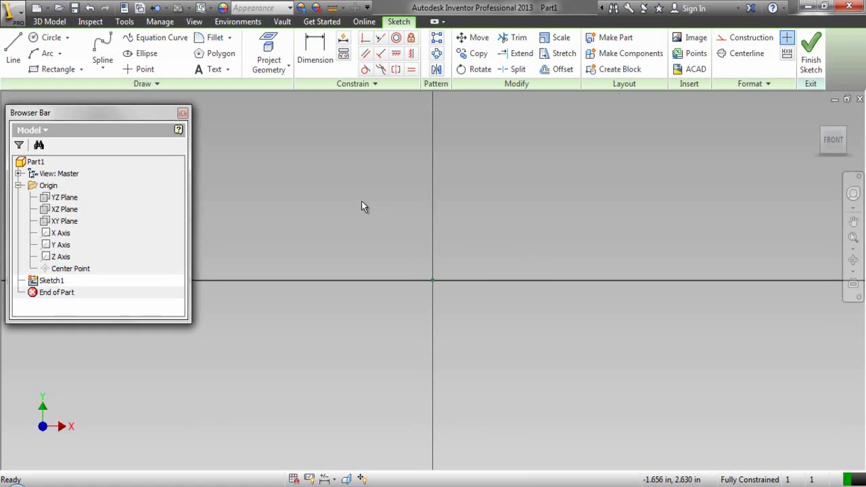
left_click(43, 41)
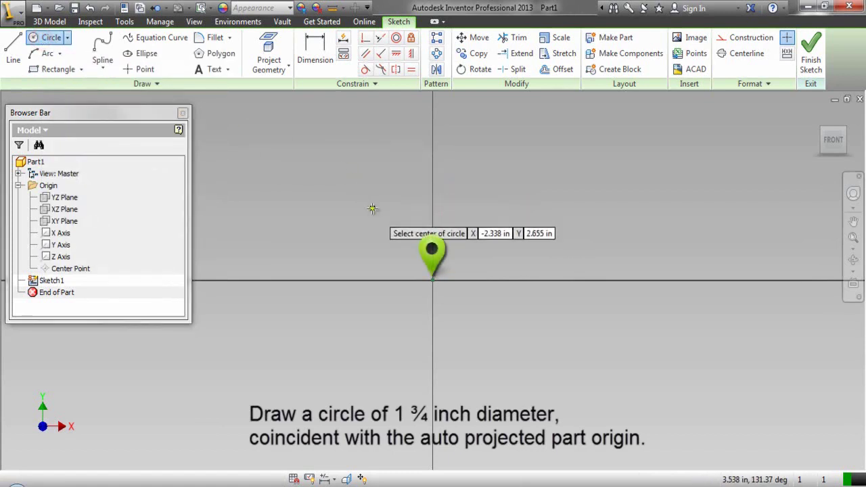
left_click(433, 279)
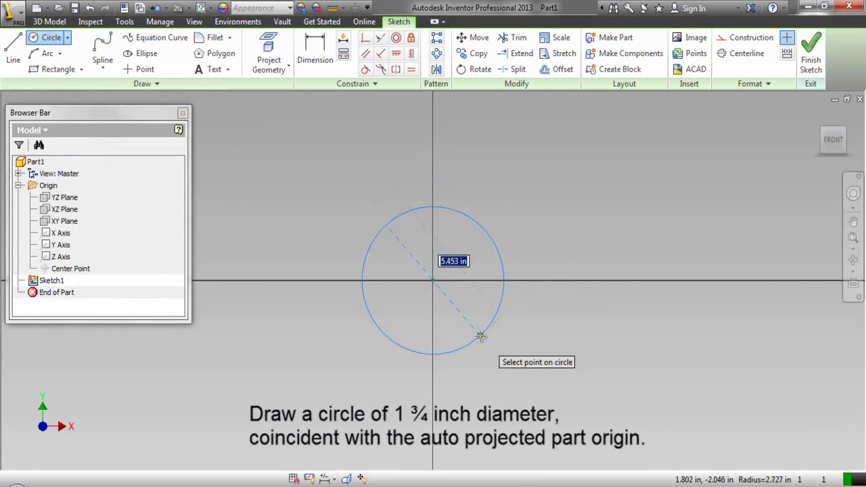
type("1 3/")
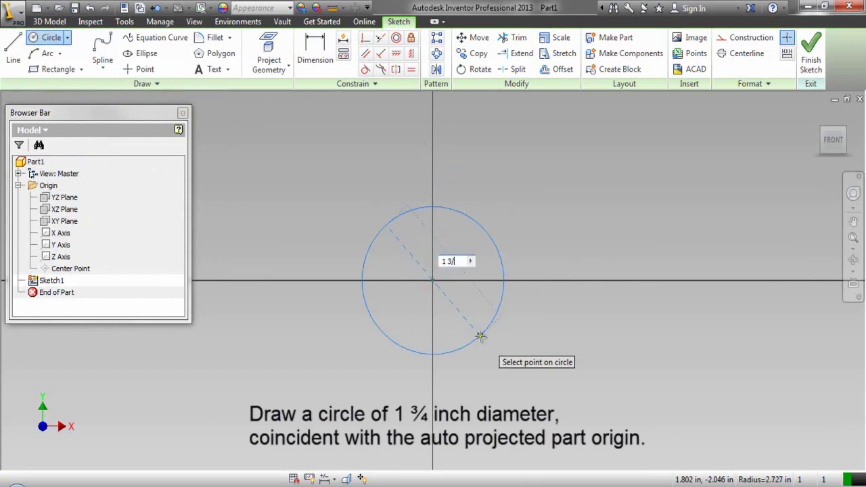
type("4")
key("Return")
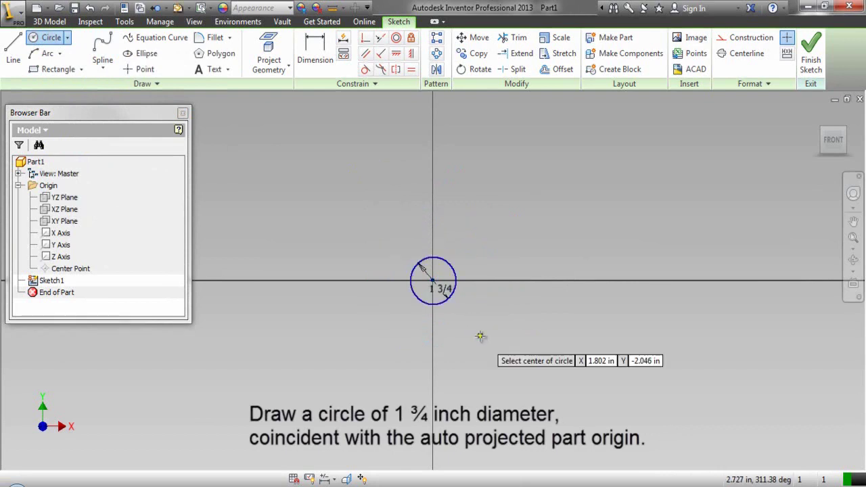
right_click(499, 246)
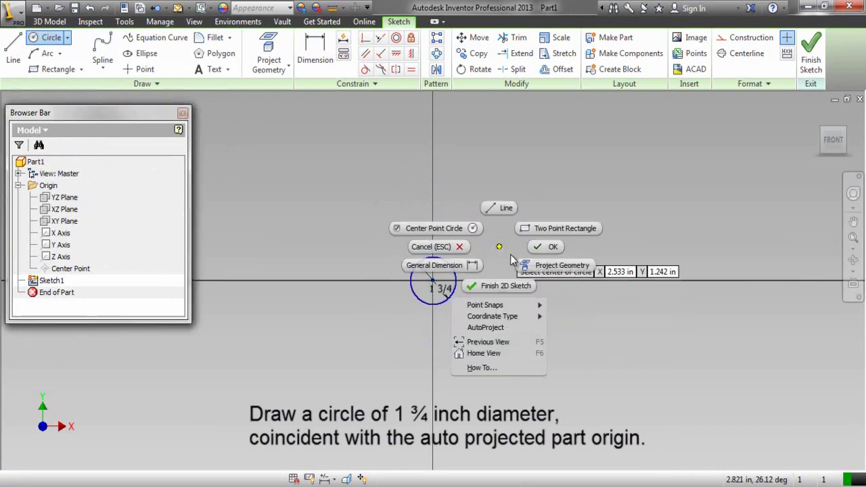
left_click(551, 247)
Display the sketch dimensions as expressions and finish the sketch.
scroll(440, 290, "up", 2)
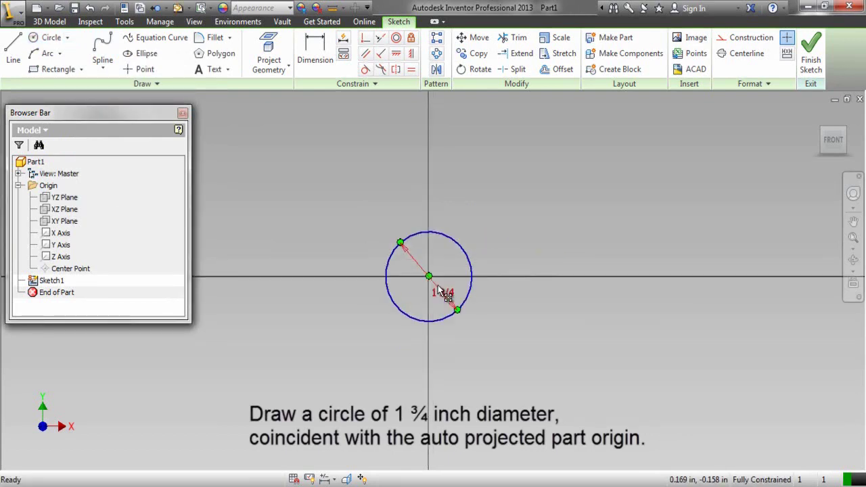
scroll(439, 289, "up", 2)
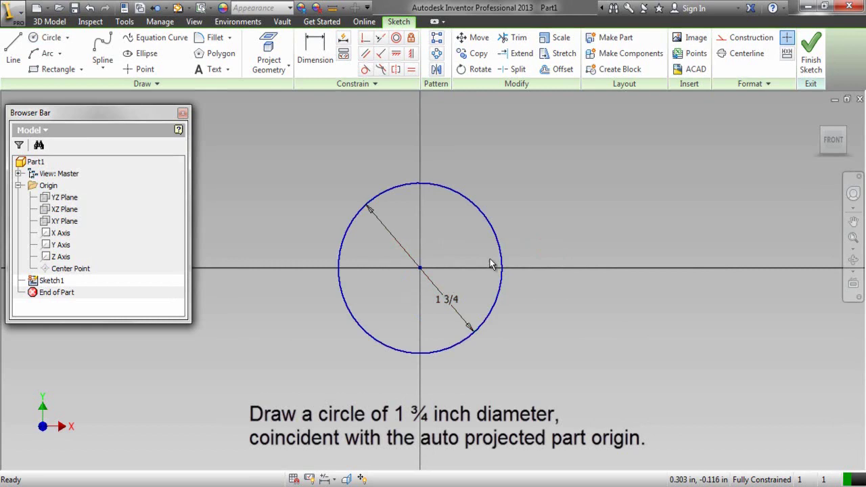
right_click(582, 205)
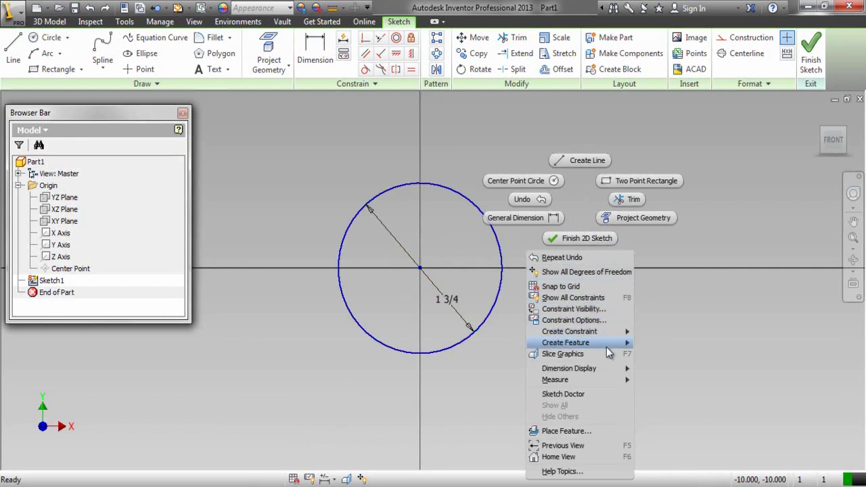
mouse_move(618, 370)
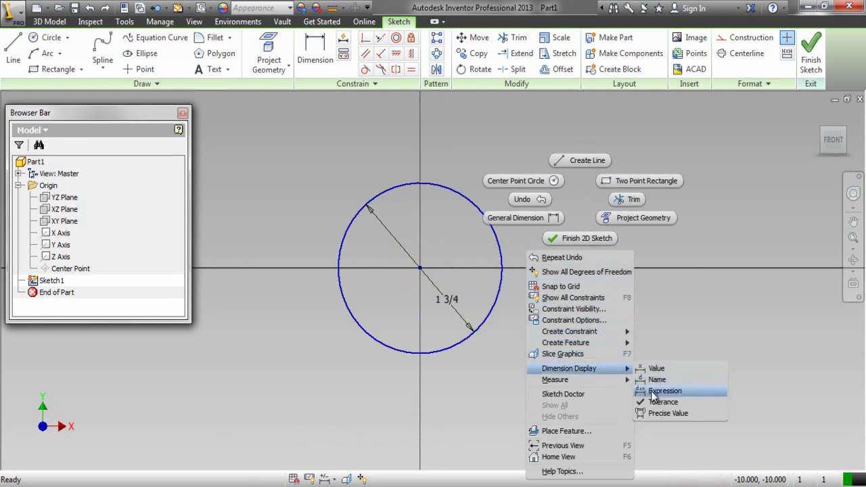
left_click(652, 391)
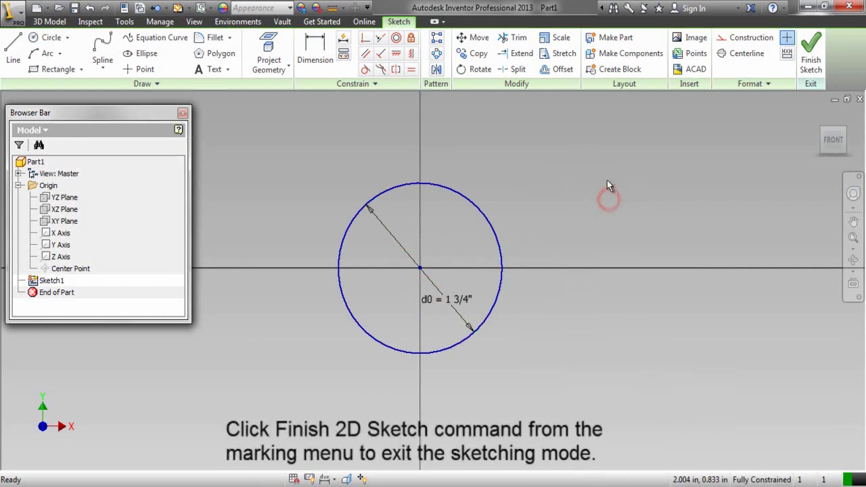
right_click(597, 163)
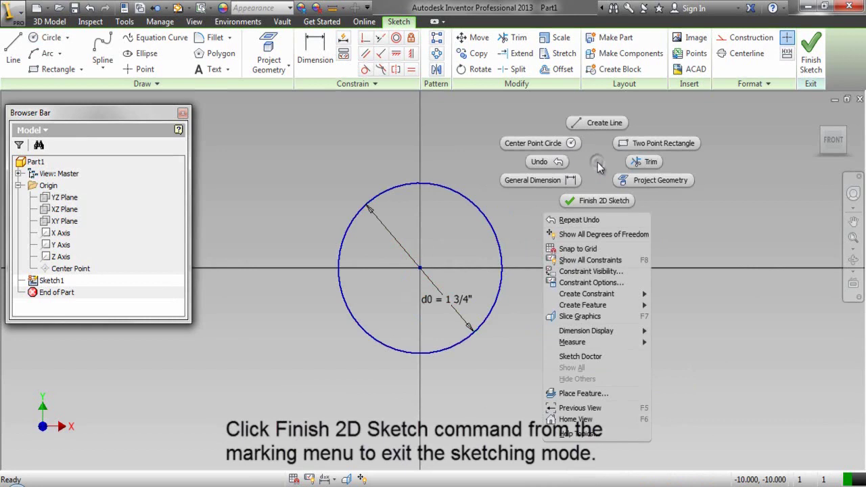
left_click(594, 200)
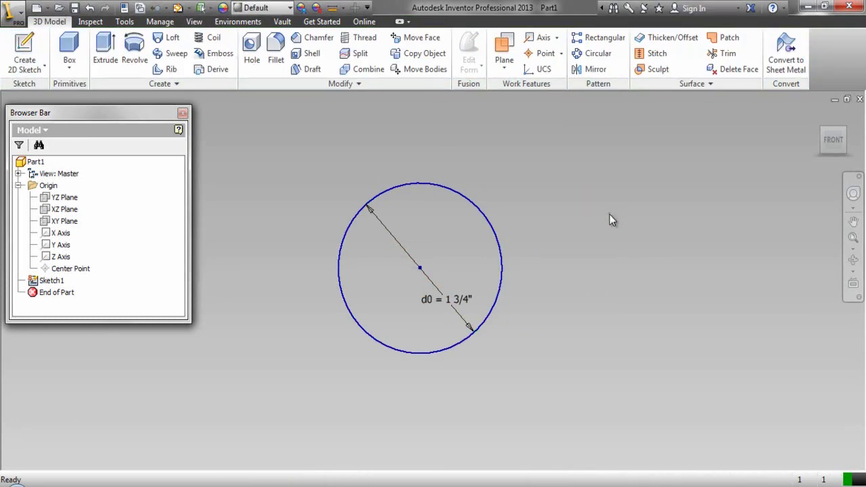
Extrude the circle 1/4 in as a new solid.
right_click(610, 216)
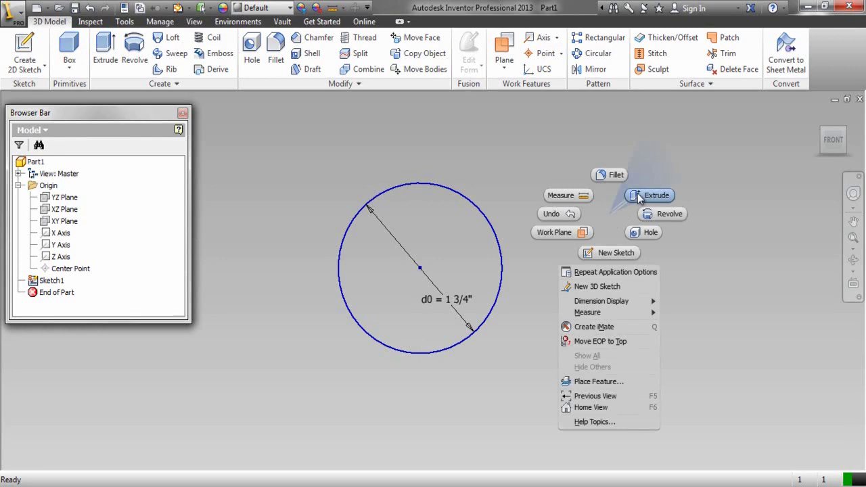
left_click(636, 197)
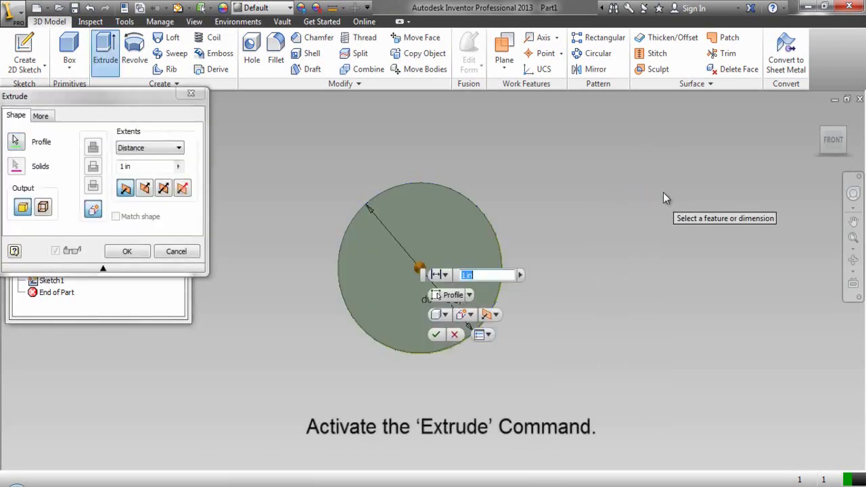
left_click(844, 133)
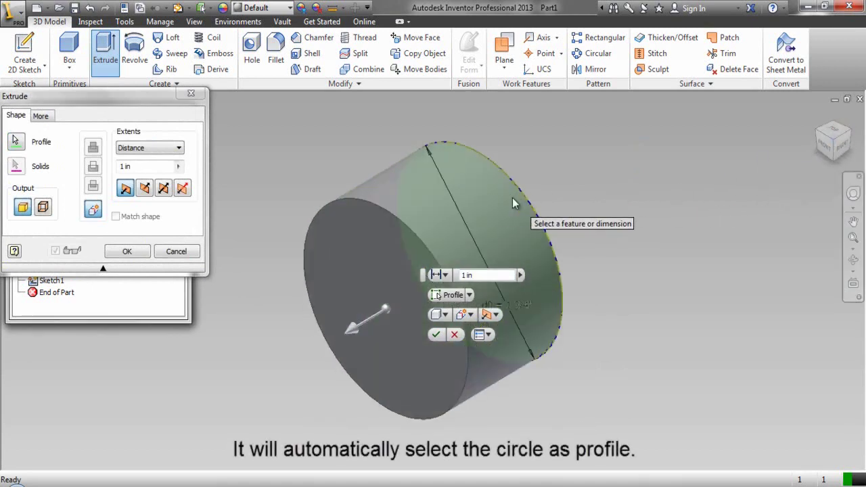
double_click(125, 168)
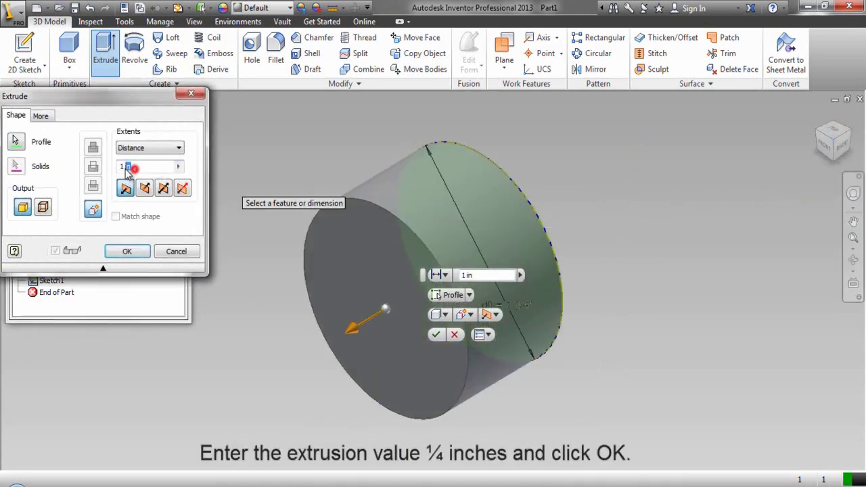
type("1/4")
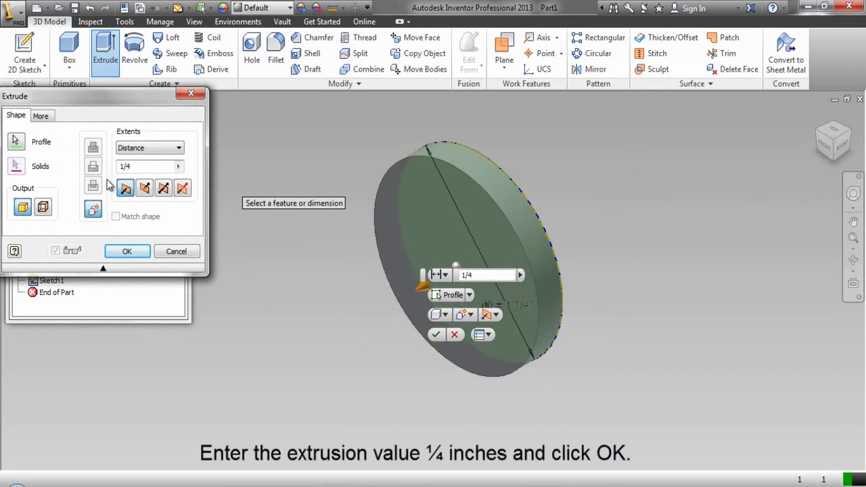
left_click(120, 252)
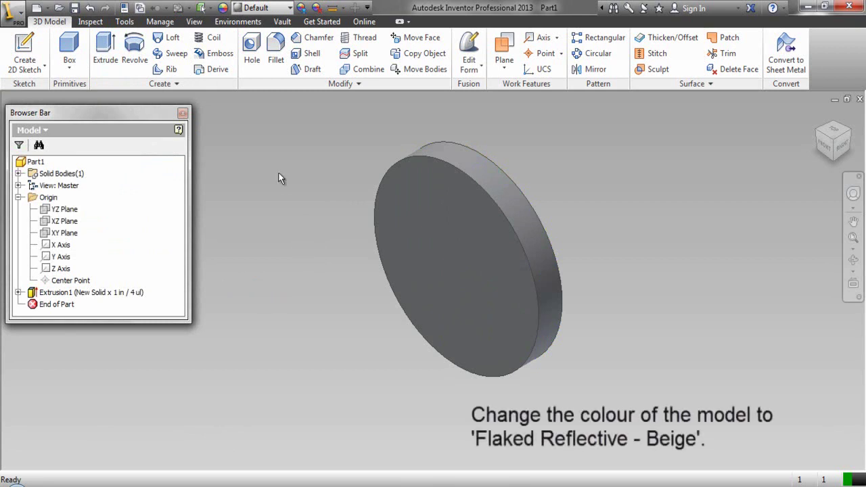
Add the Flaked Reflective - Beige appearance to the document and apply it to the whole part.
left_click(223, 8)
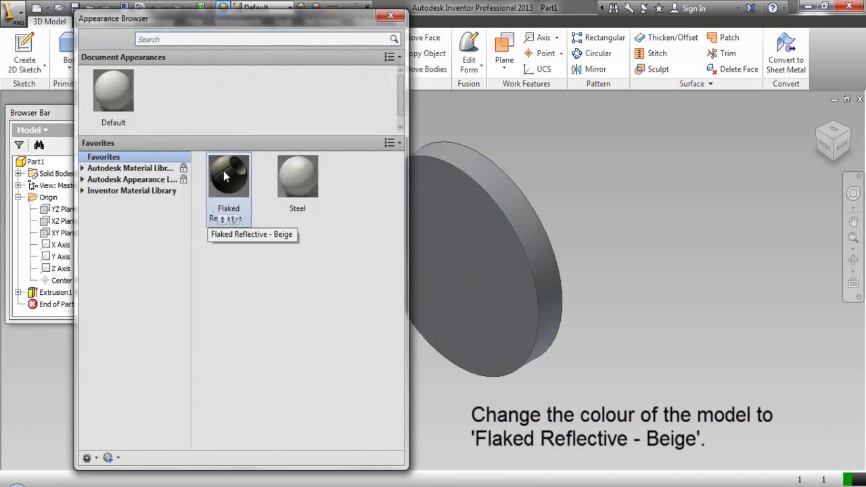
left_click(236, 221)
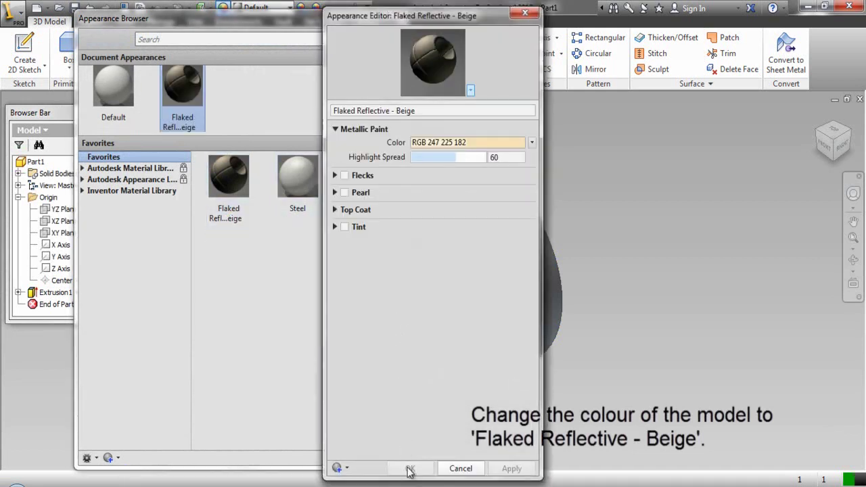
left_click(460, 468)
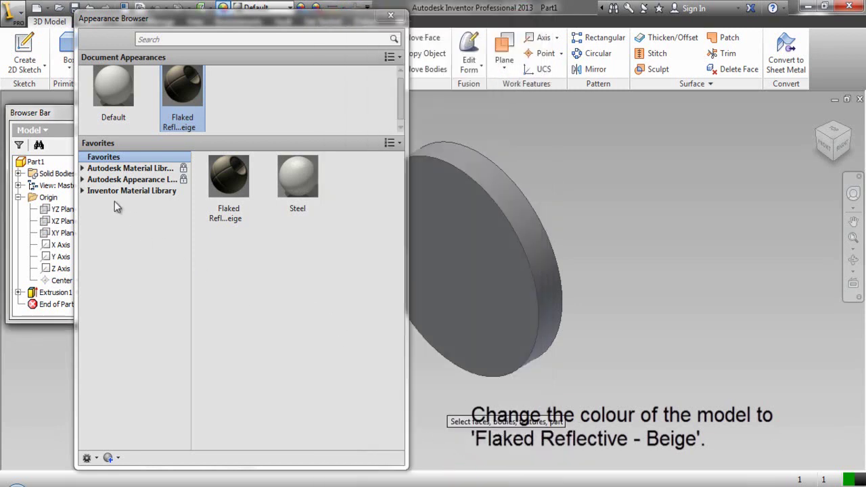
left_click(35, 162)
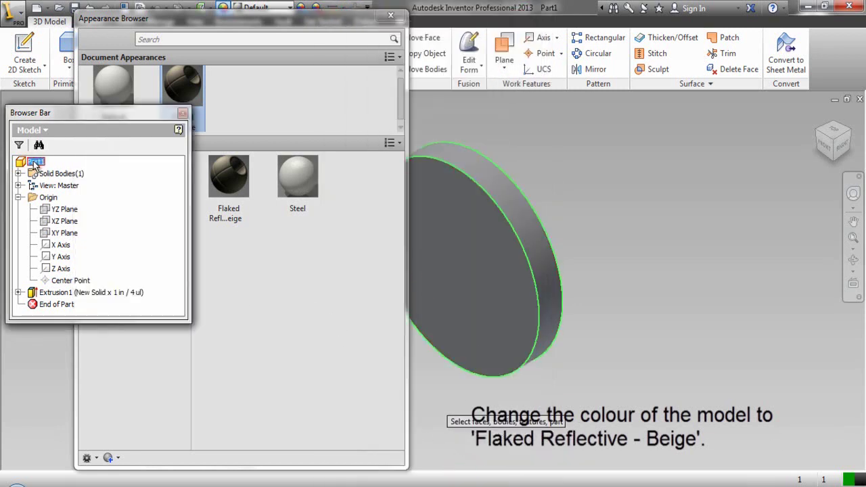
left_click(186, 82)
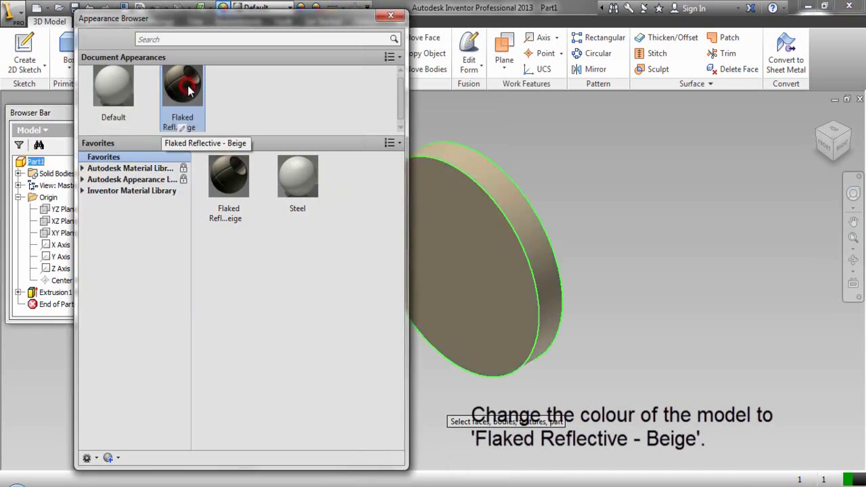
left_click(389, 15)
left_click(551, 170)
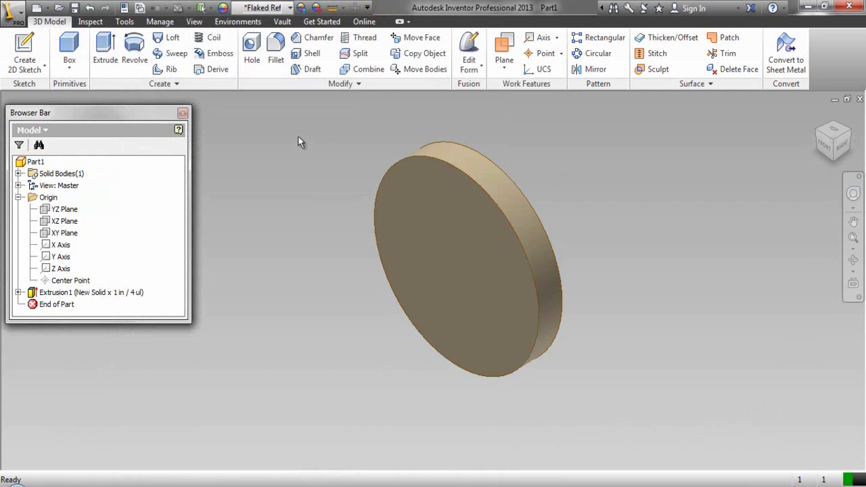
Save the part in the project workspace as Knob-Switch in Autodesk Inventor Parts format.
left_click(75, 8)
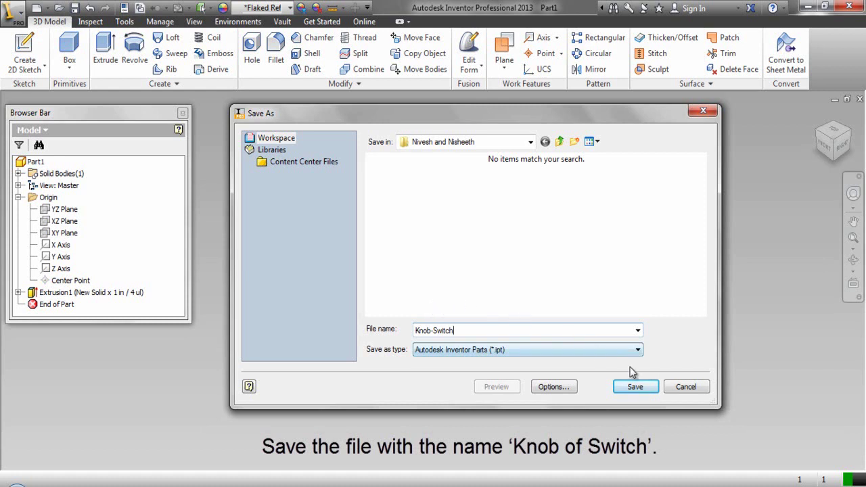
left_click(635, 387)
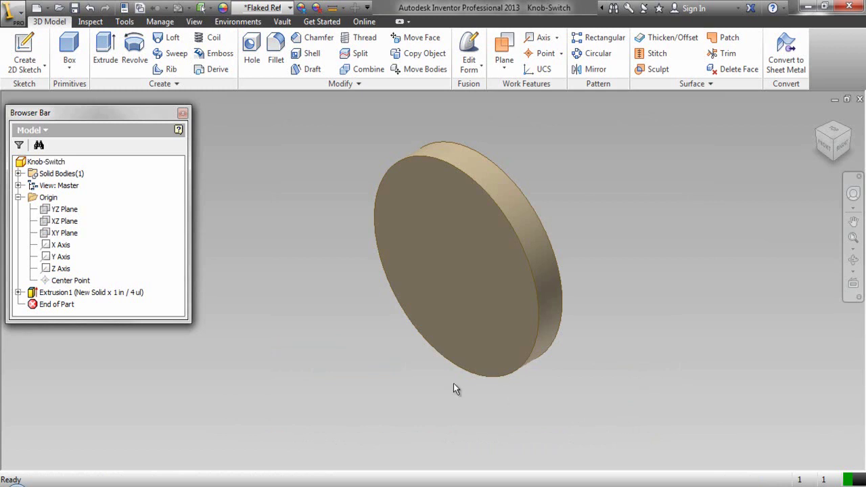
Collapse the whole model tree and set an isometric view with the disc's flat face upward as the home view, using Fit to View.
right_click(138, 215)
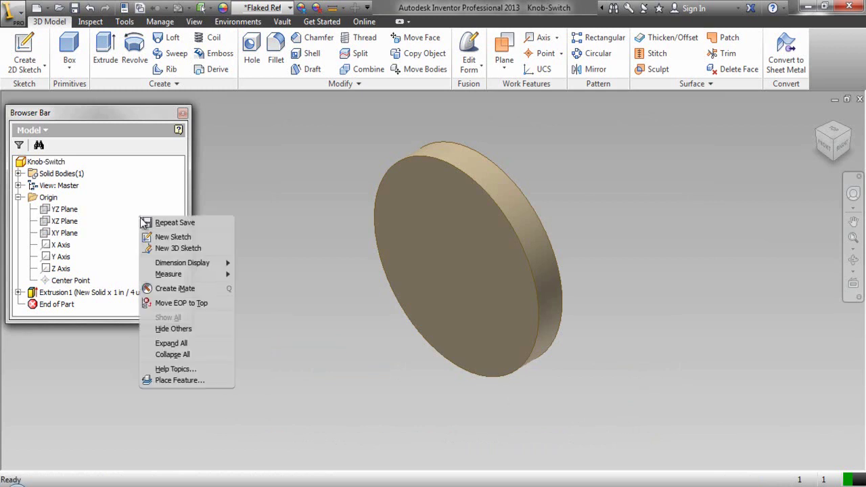
left_click(169, 354)
left_click(826, 146)
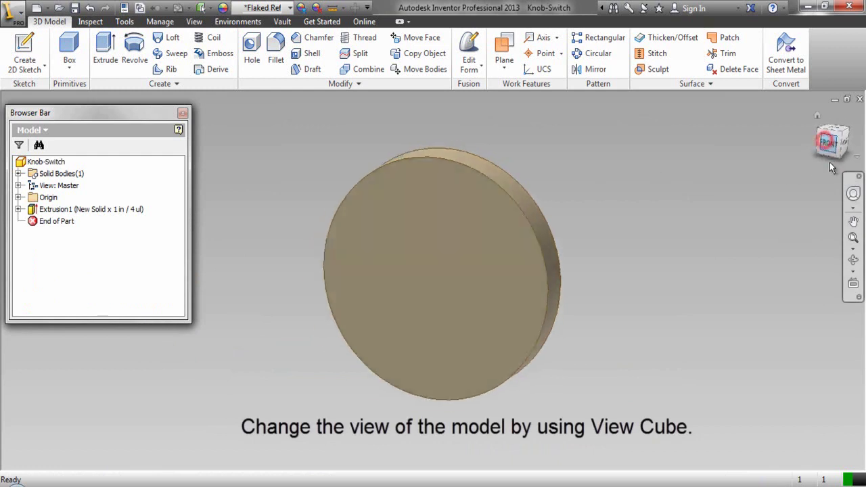
left_click(833, 157)
left_click(848, 134)
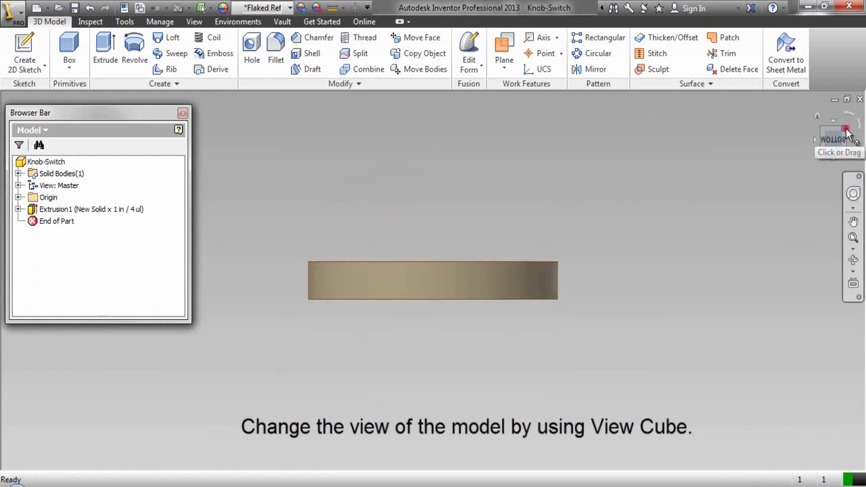
left_click(852, 227)
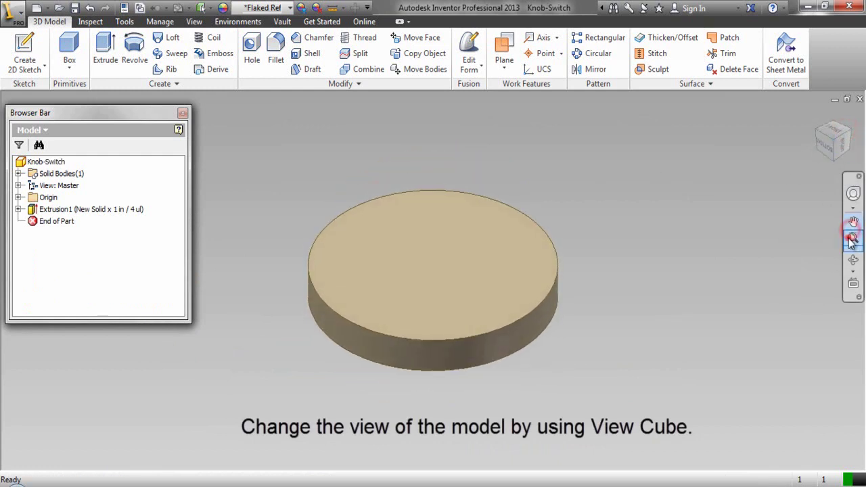
scroll(642, 315, "up", 3)
right_click(643, 317)
left_click(692, 314)
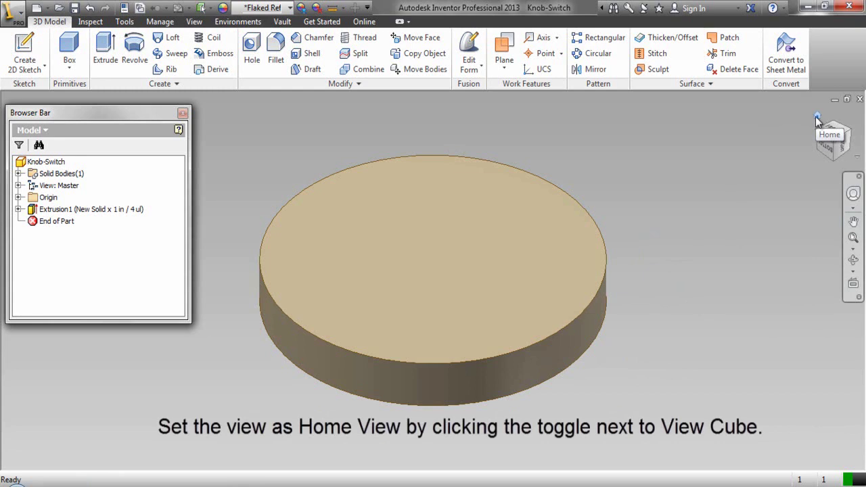
right_click(817, 120)
mouse_move(792, 214)
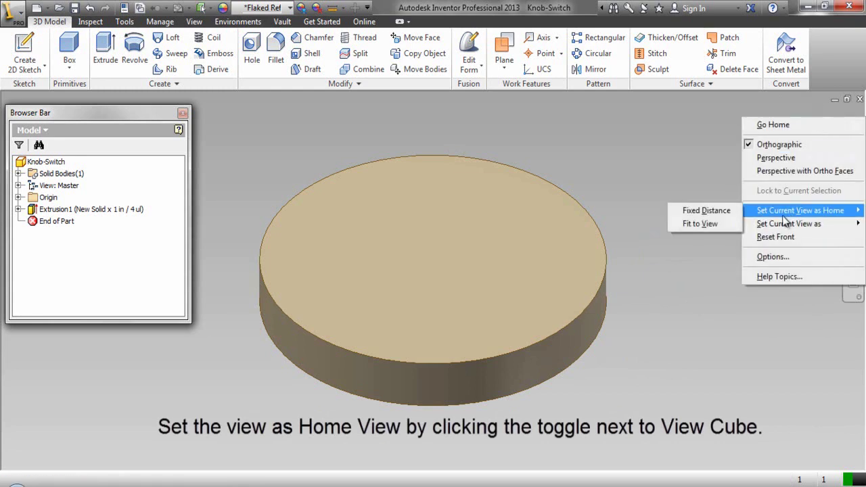
left_click(726, 227)
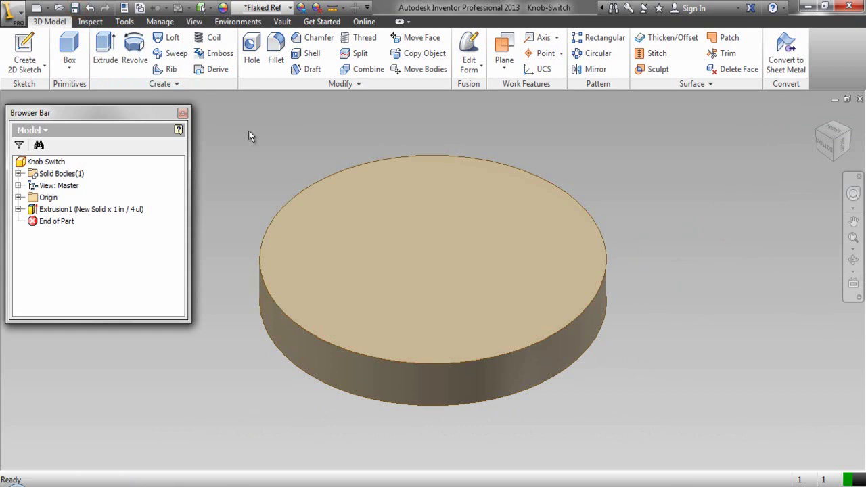
Start a new sketch on the disc's upper flat face and view it straight on from the front.
left_click(444, 239)
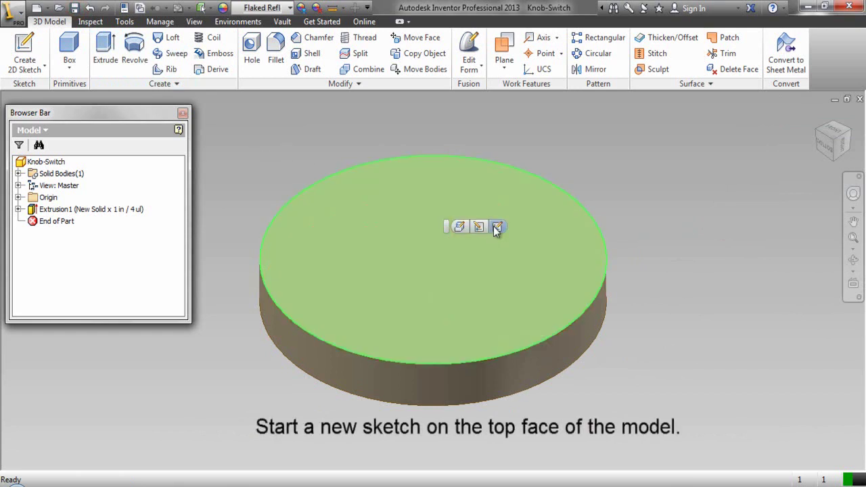
left_click(496, 227)
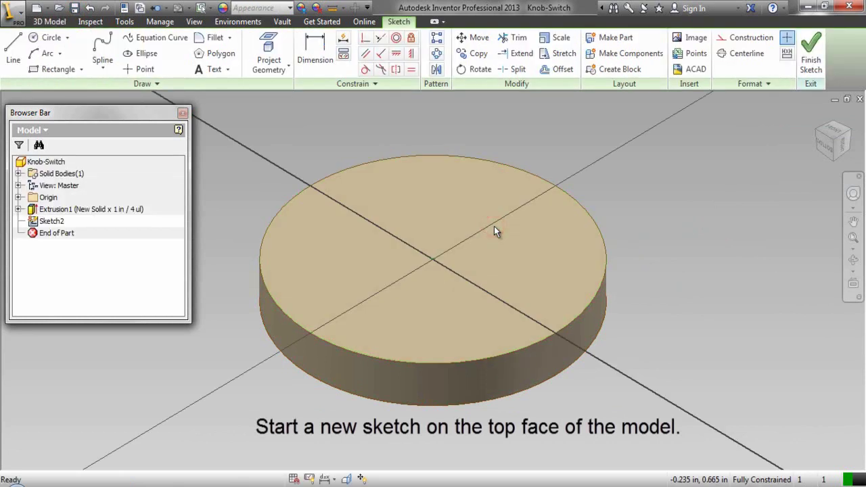
left_click(835, 136)
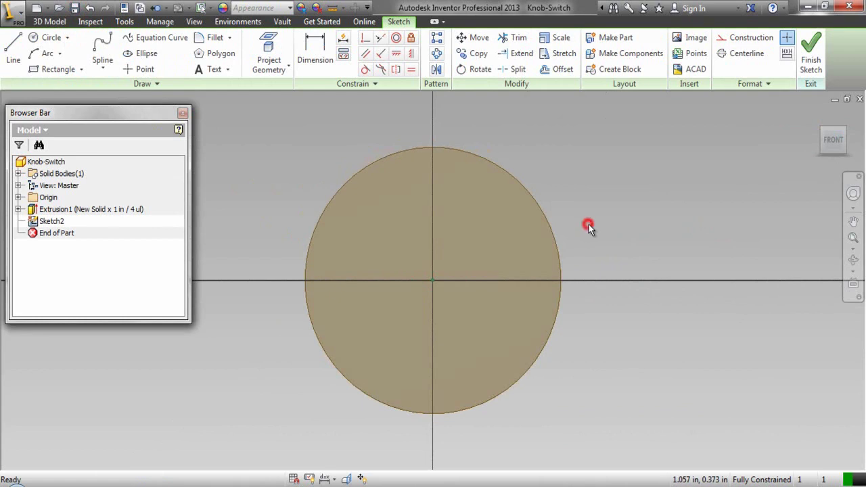
Project the disc's circular edge and the origin's Y Axis into the sketch.
right_click(625, 217)
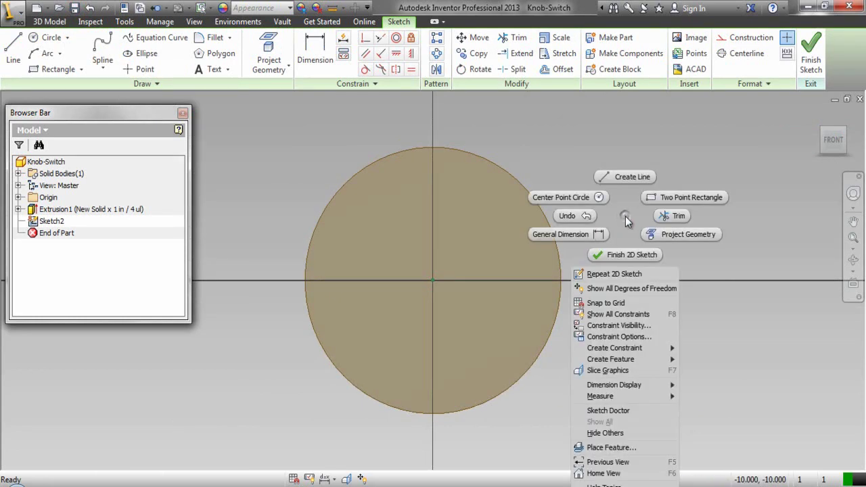
left_click(660, 231)
left_click(548, 217)
left_click(18, 197)
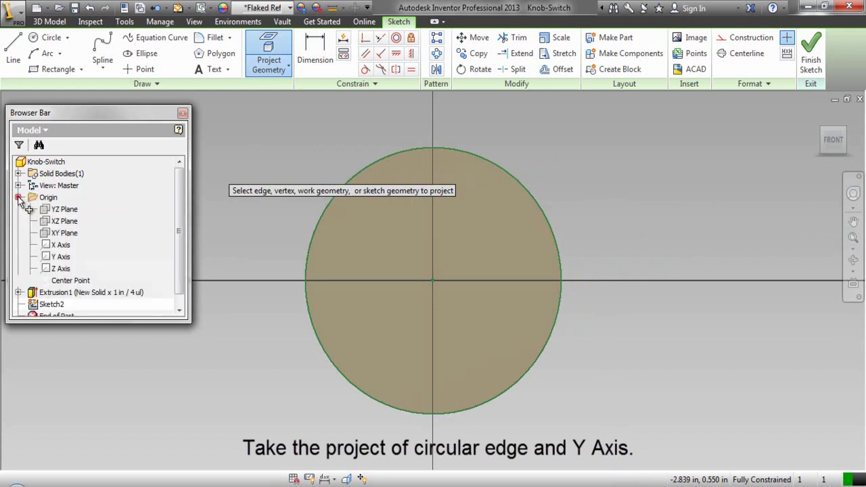
left_click(61, 257)
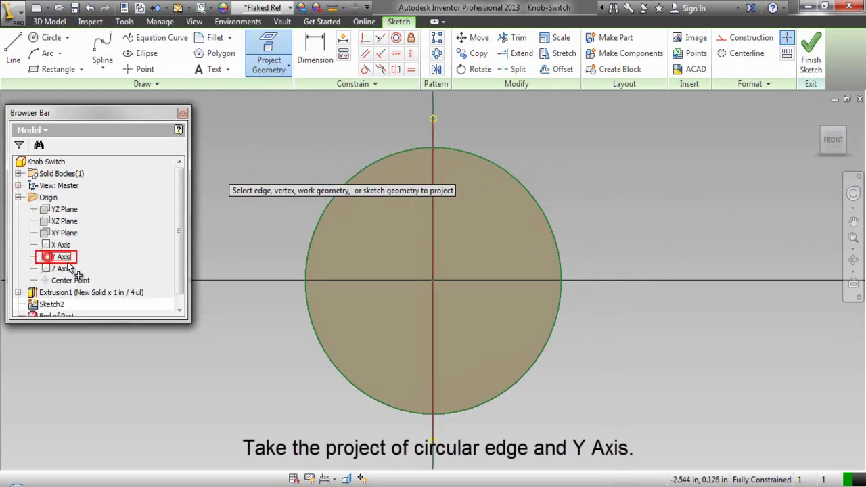
right_click(344, 141)
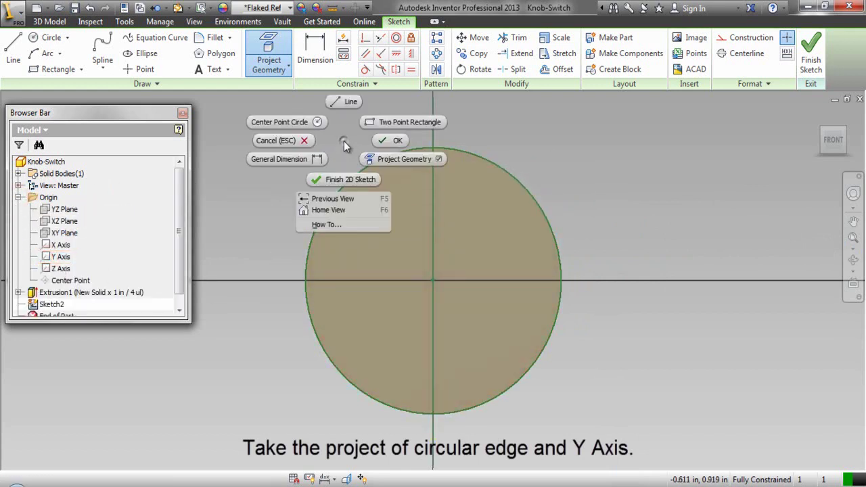
left_click(382, 140)
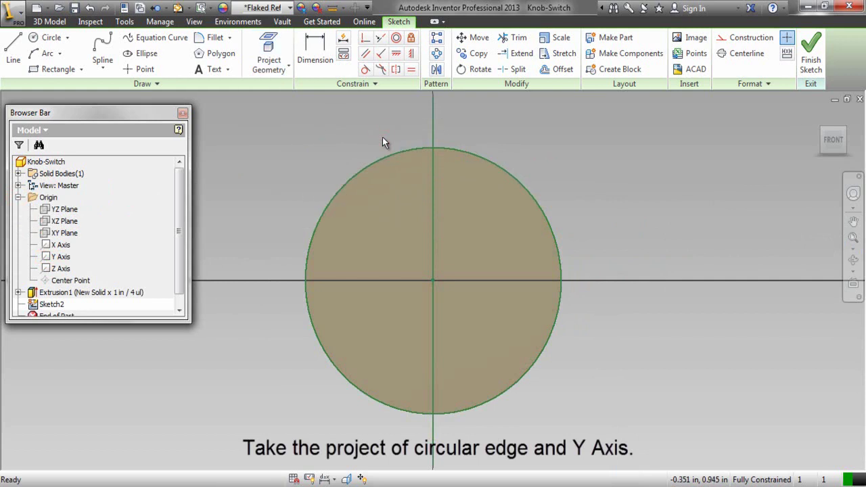
Convert the projected vertical axis line and the projected circle to construction geometry.
left_click(433, 132)
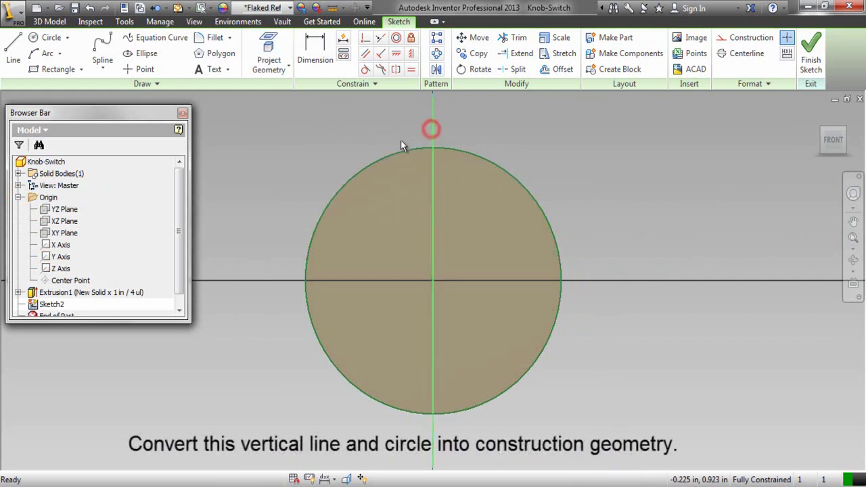
left_click(398, 152, "ctrl")
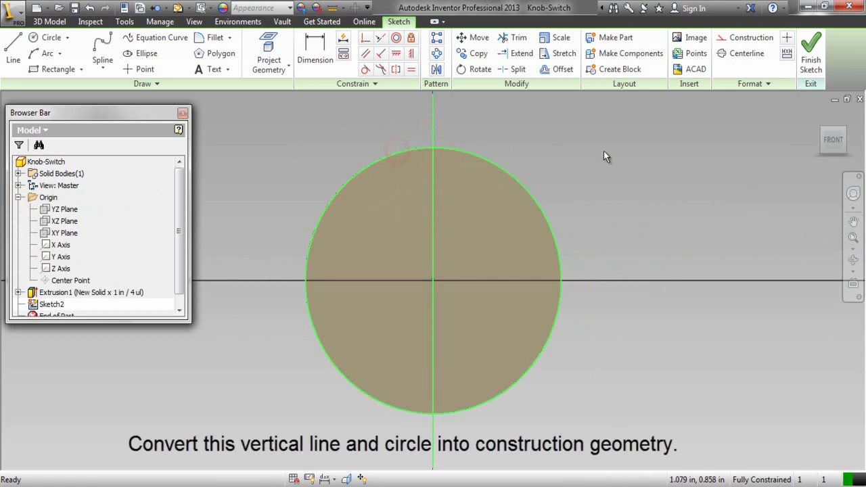
left_click(751, 38)
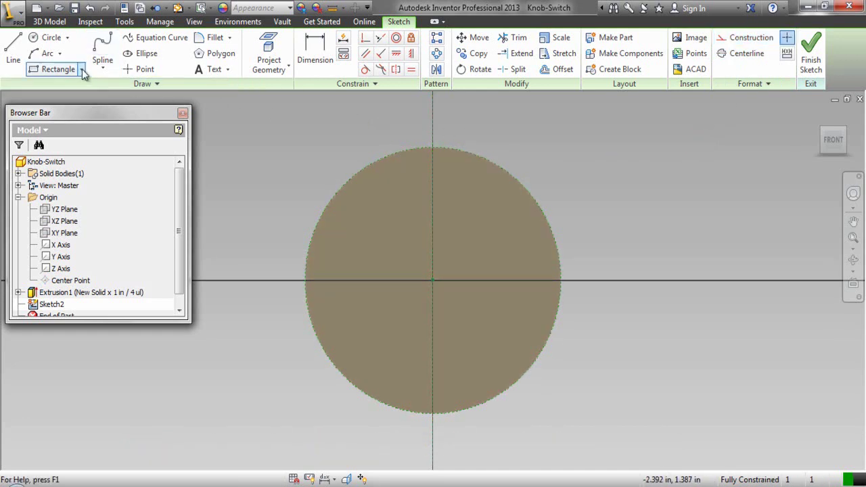
Draw a center point arc about 0.75 in wide along the upper part of the projected circle, centred on the origin.
left_click(60, 54)
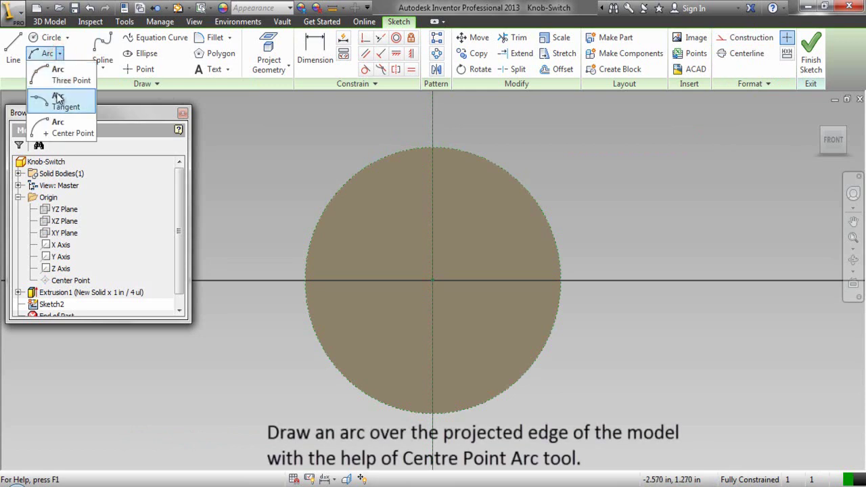
left_click(54, 130)
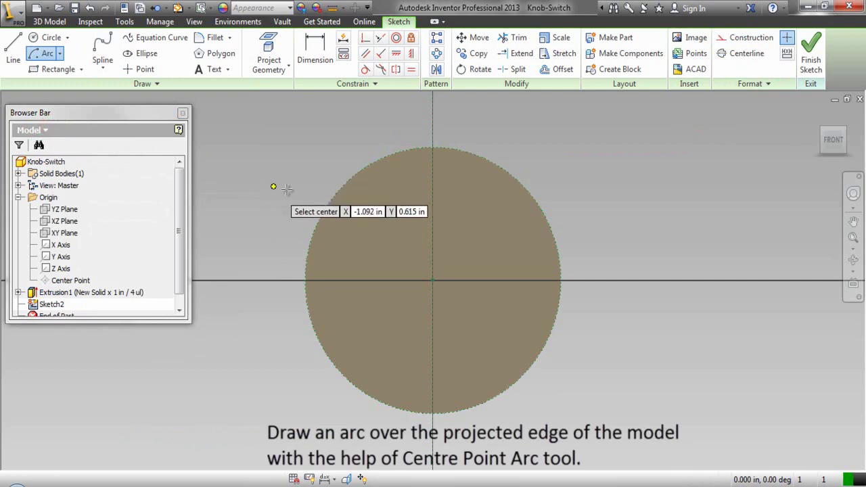
left_click(433, 279)
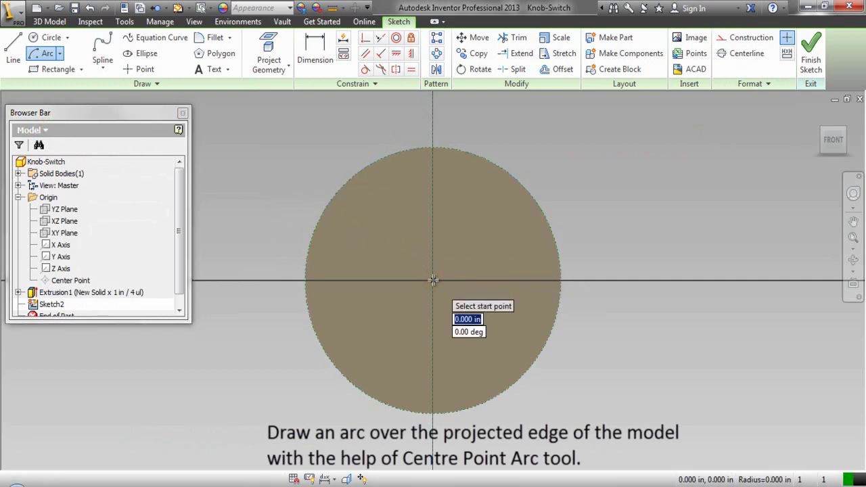
left_click(379, 160)
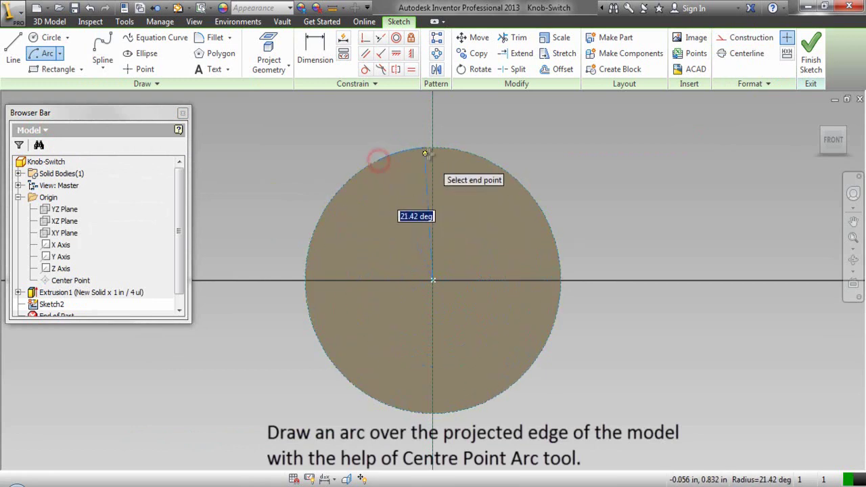
left_click(491, 160)
right_click(490, 127)
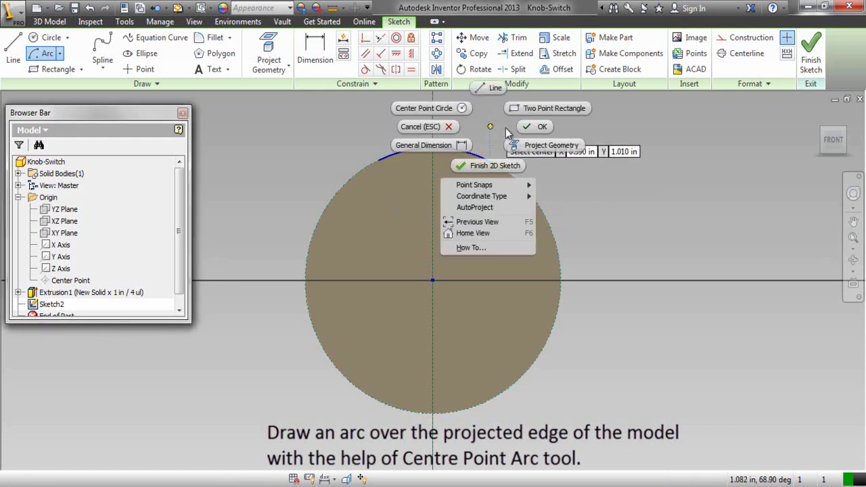
left_click(529, 128)
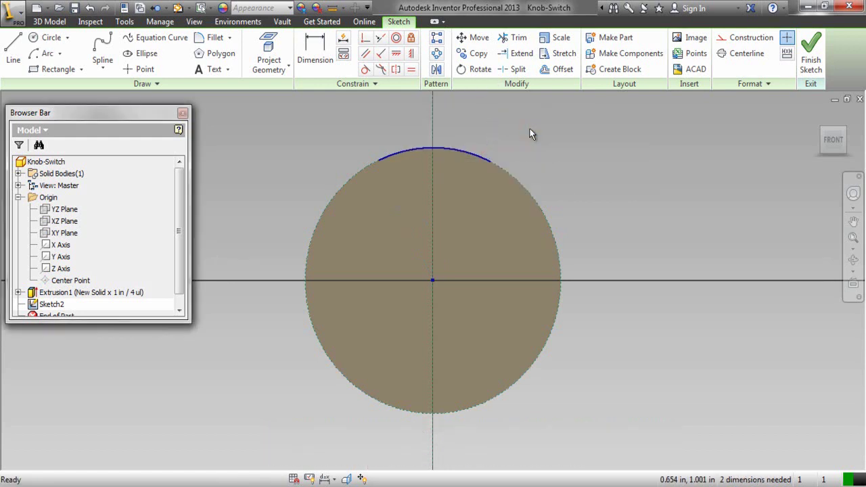
Apply a coincident constraint between the arc's midpoint and the projected Y Axis line.
left_click(365, 39)
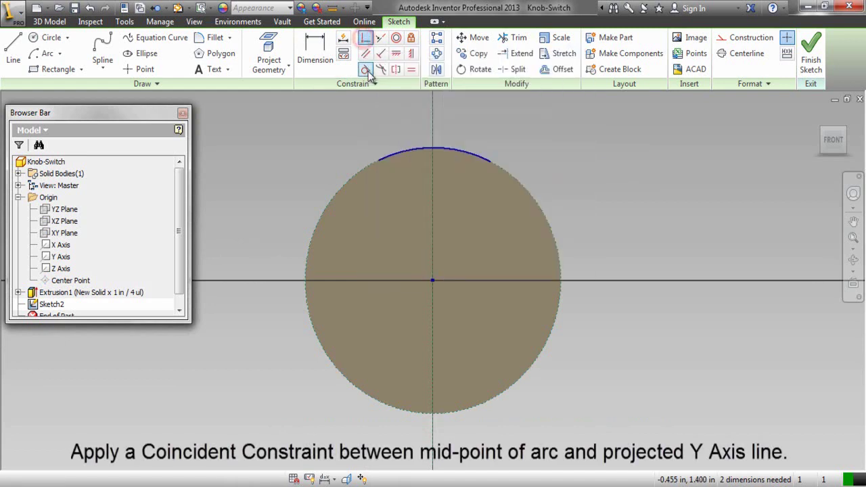
left_click(435, 147)
left_click(433, 155)
right_click(385, 118)
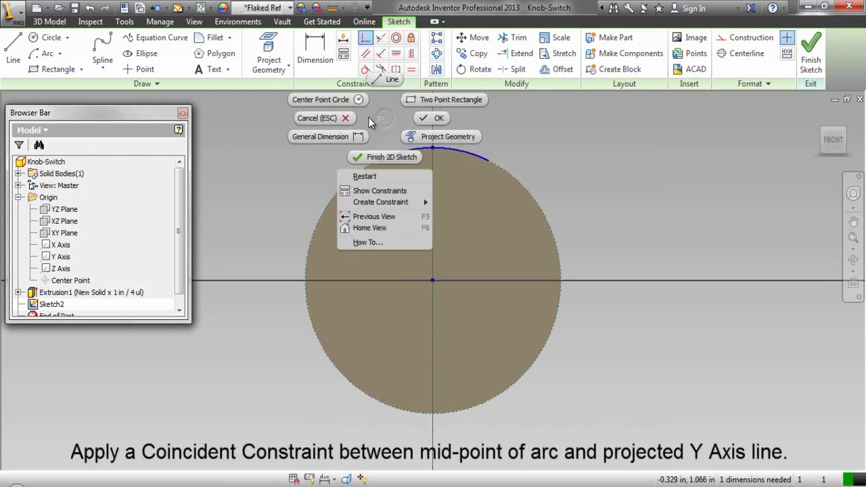
left_click(430, 119)
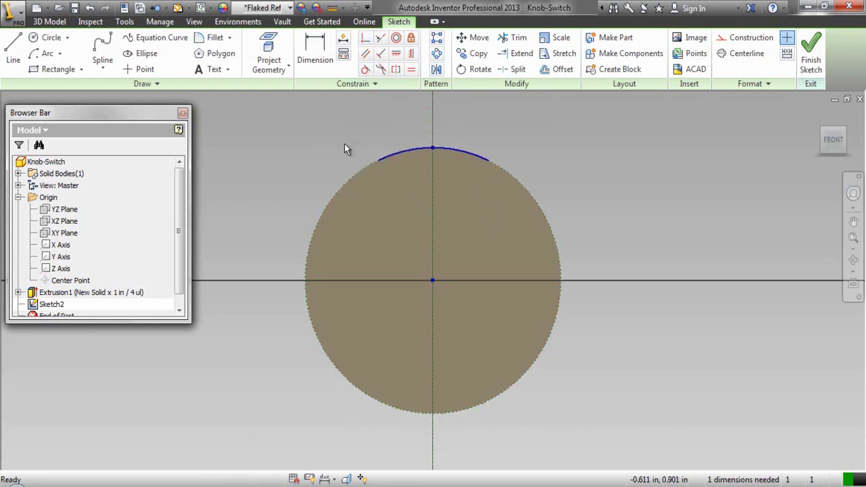
Dimension the horizontal distance between the arc's two end points as 1/4 in.
right_click(266, 145)
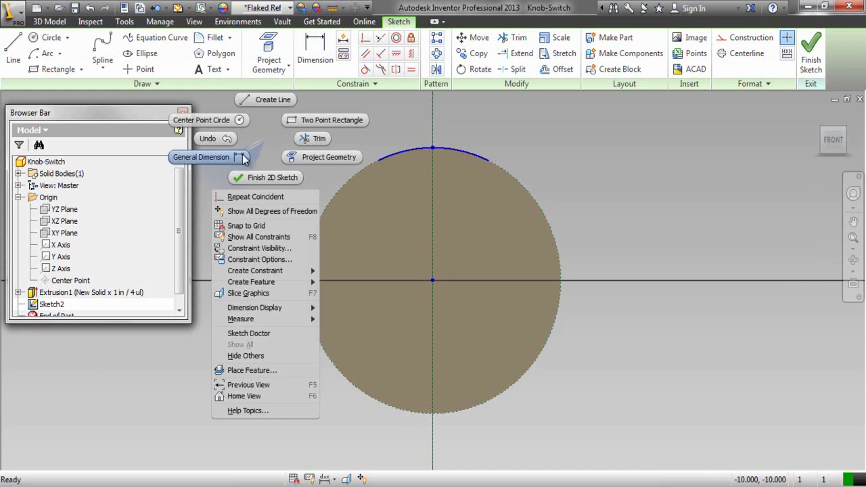
left_click(240, 156)
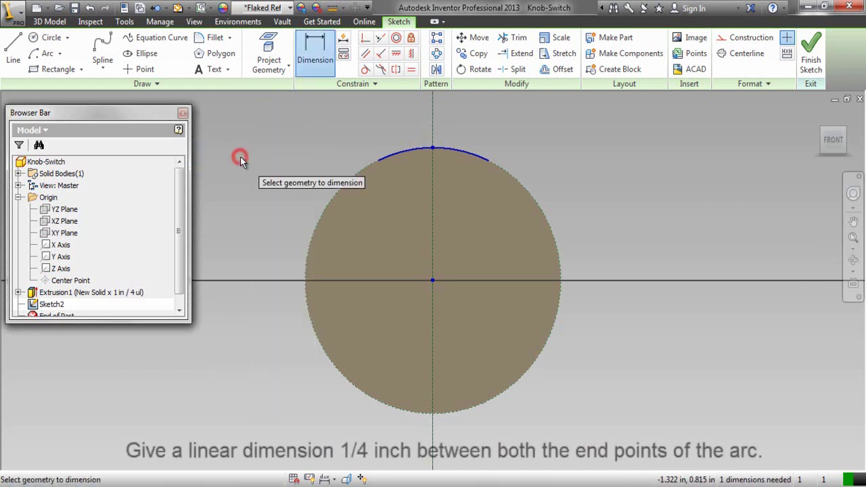
left_click(379, 158)
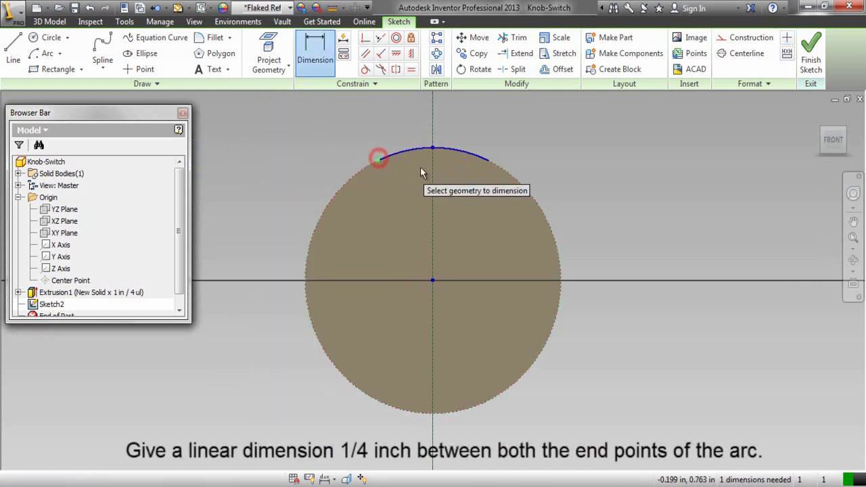
left_click(488, 161)
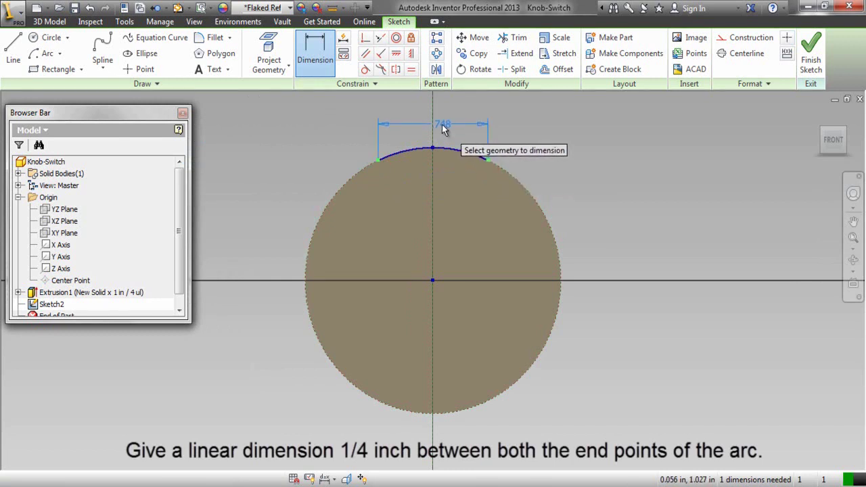
left_click(447, 123)
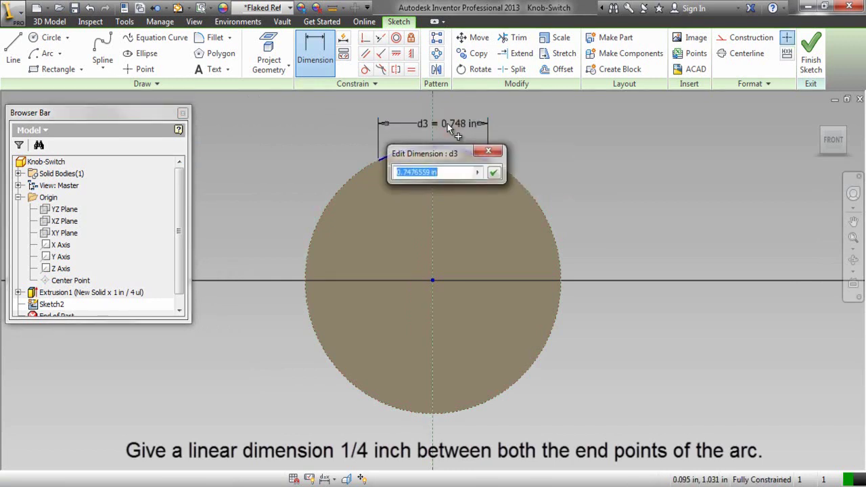
type("1/4")
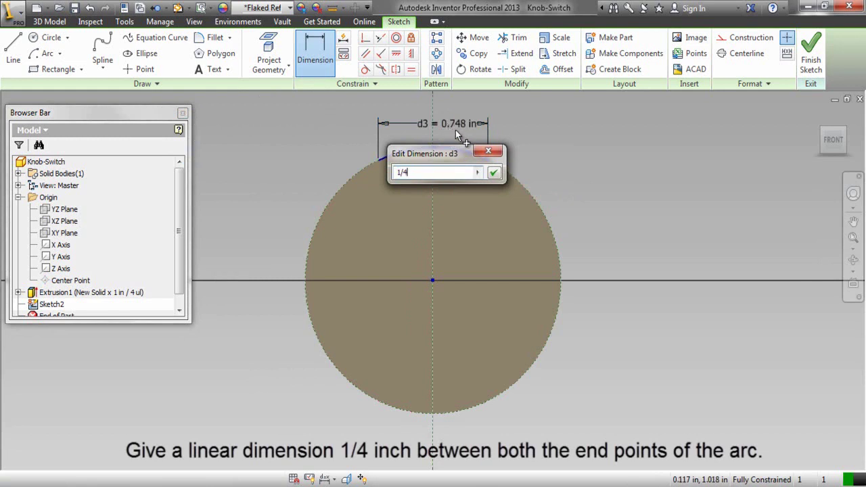
left_click(495, 174)
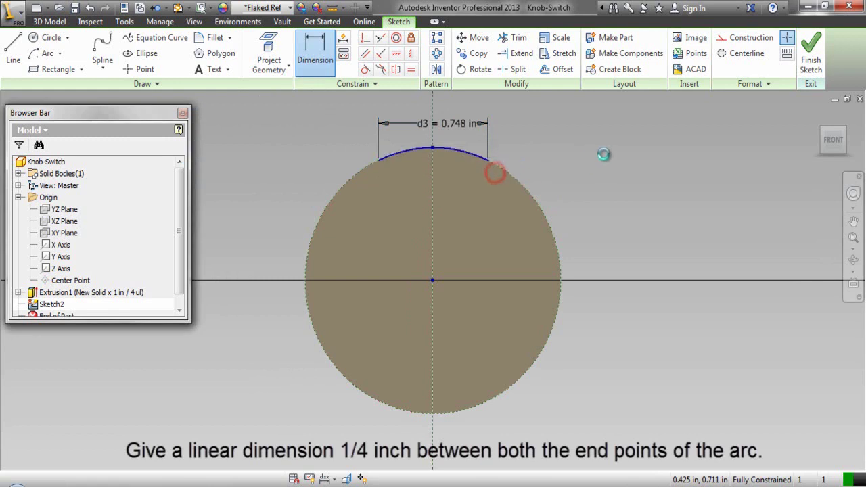
right_click(605, 154)
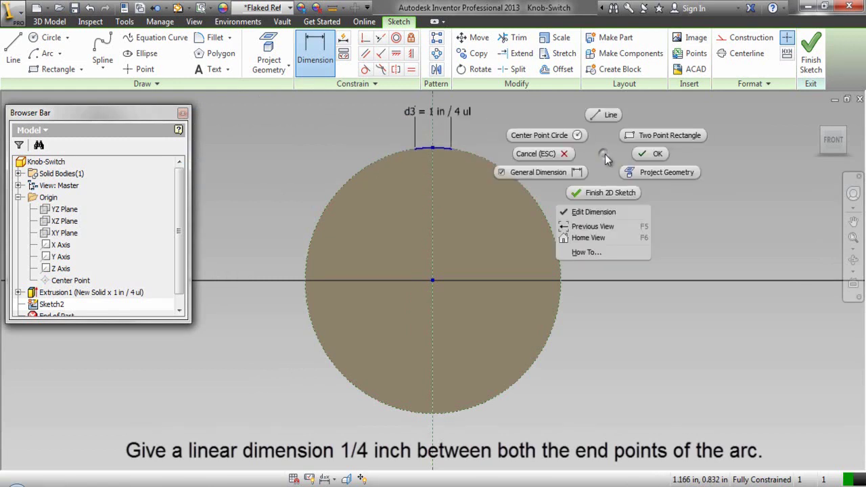
Draw a center point arc about 0.7 in wide along the lower part of the projected circle, centred on the origin.
left_click(644, 154)
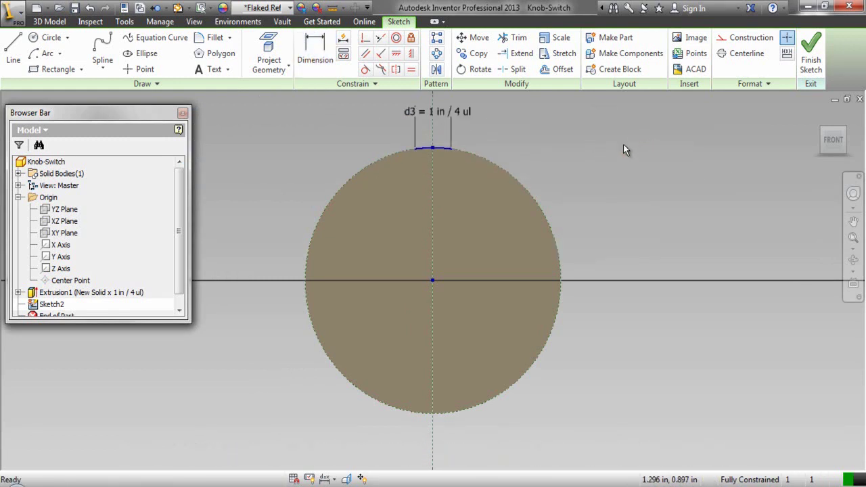
right_click(624, 148)
left_click(623, 145)
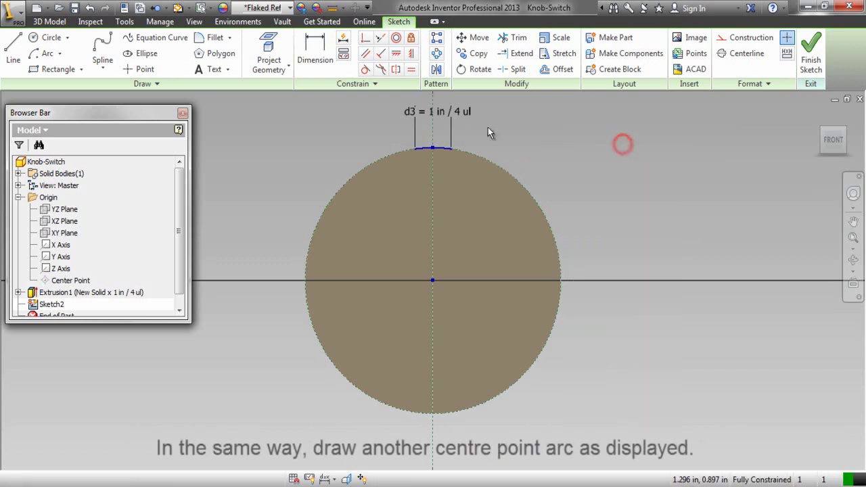
left_click(60, 53)
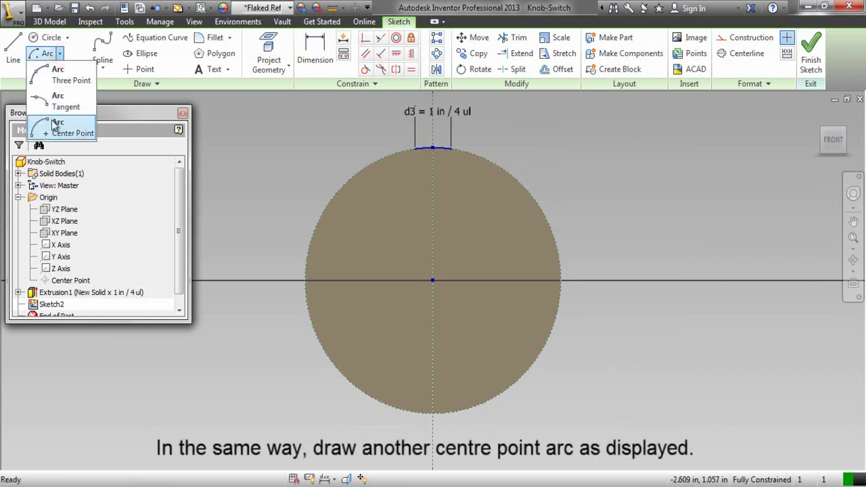
left_click(61, 127)
left_click(432, 281)
left_click(383, 401)
left_click(488, 402)
right_click(588, 194)
left_click(625, 195)
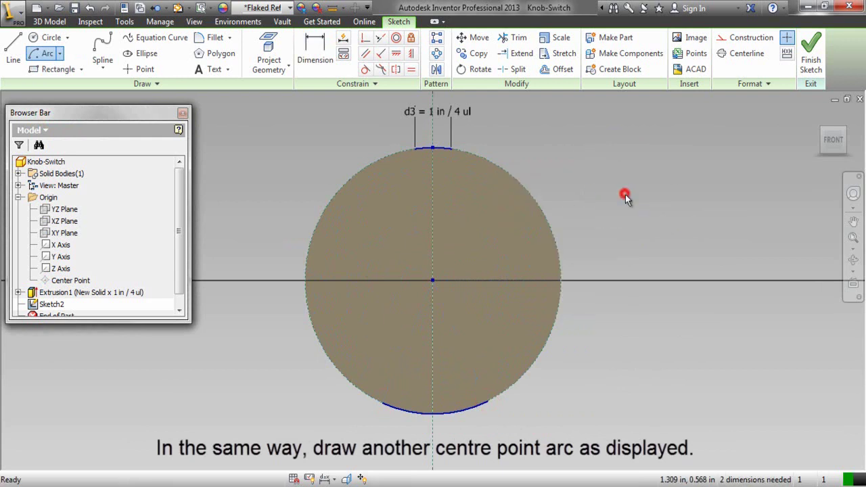
Apply a coincident constraint between the lower arc's midpoint and the projected Y Axis line.
left_click(366, 38)
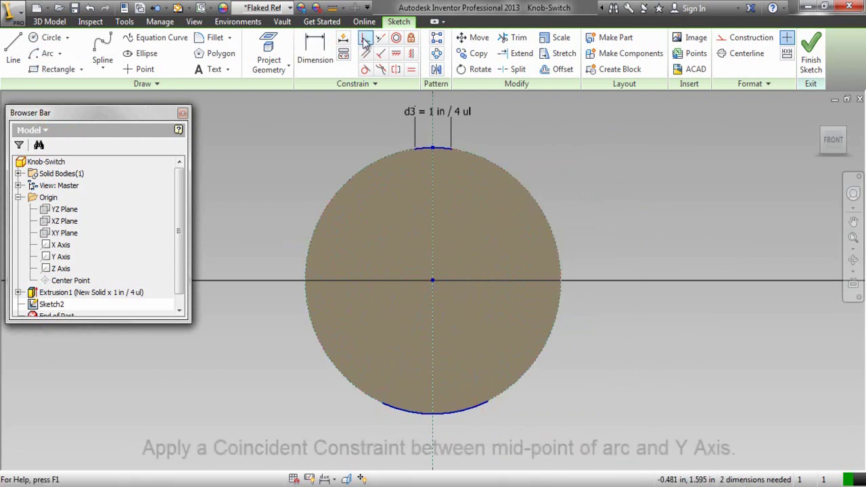
left_click(433, 413)
left_click(433, 428)
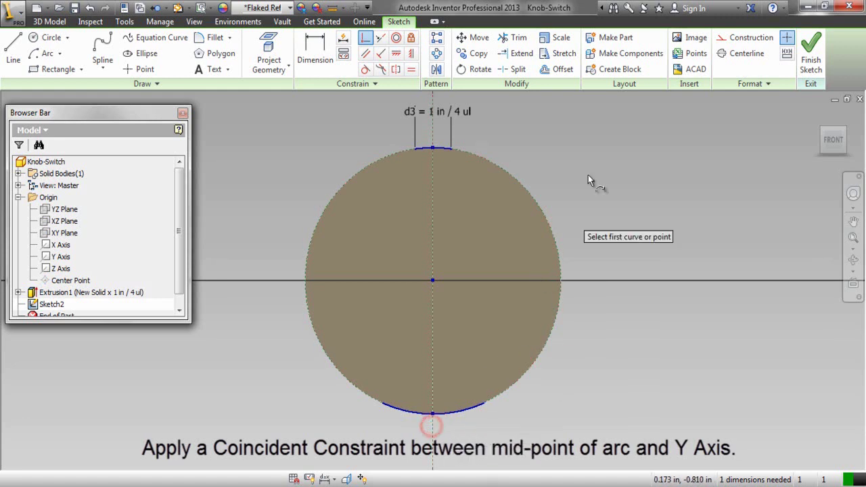
Dimension the horizontal distance between the lower arc's two end points as 1/2 in.
right_click(597, 143)
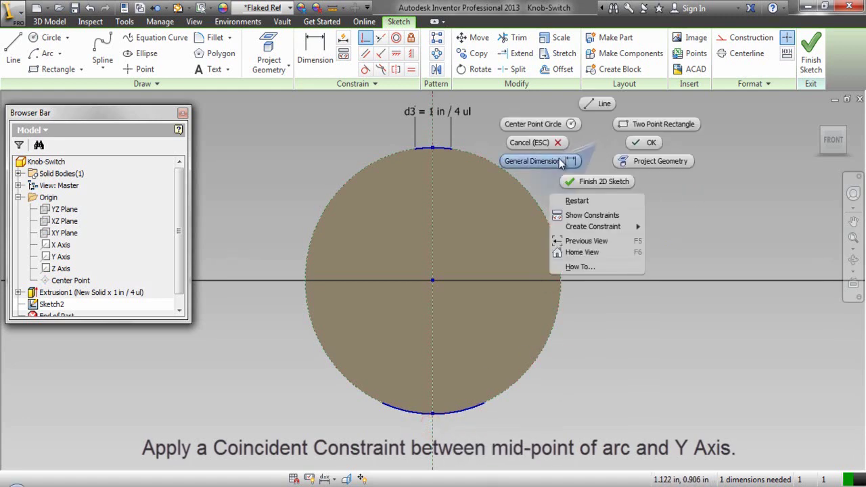
left_click(560, 161)
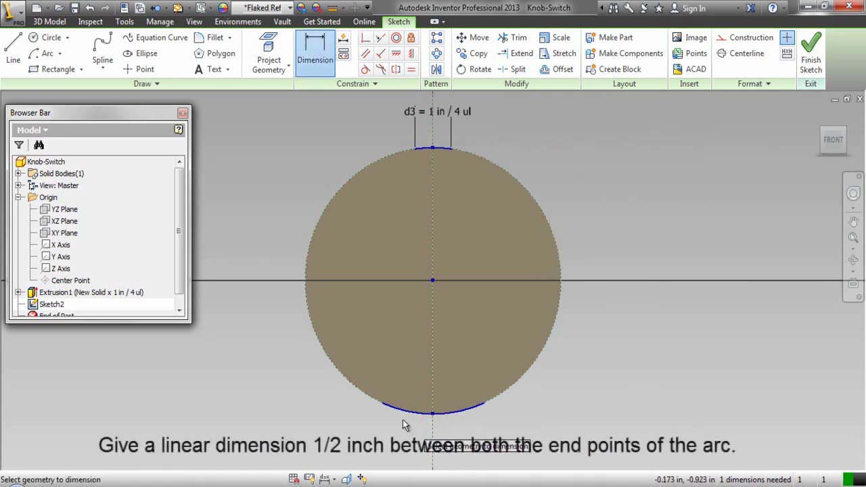
left_click(381, 403)
left_click(483, 404)
left_click(449, 435)
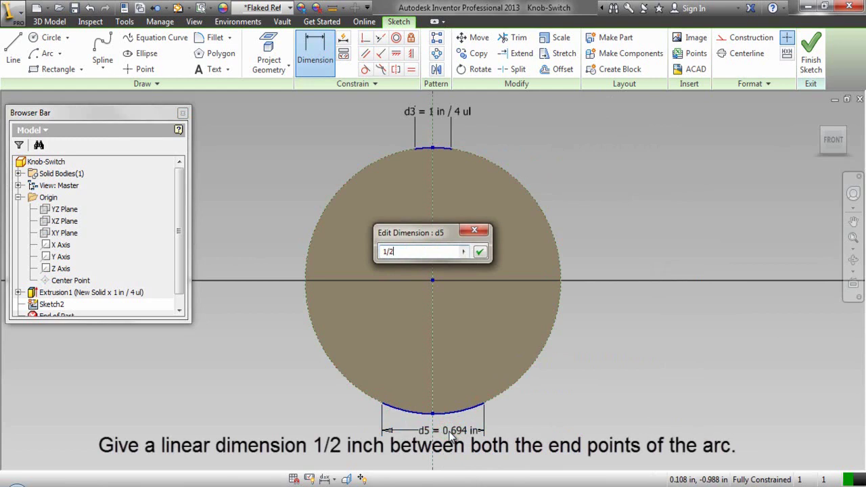
key("Return")
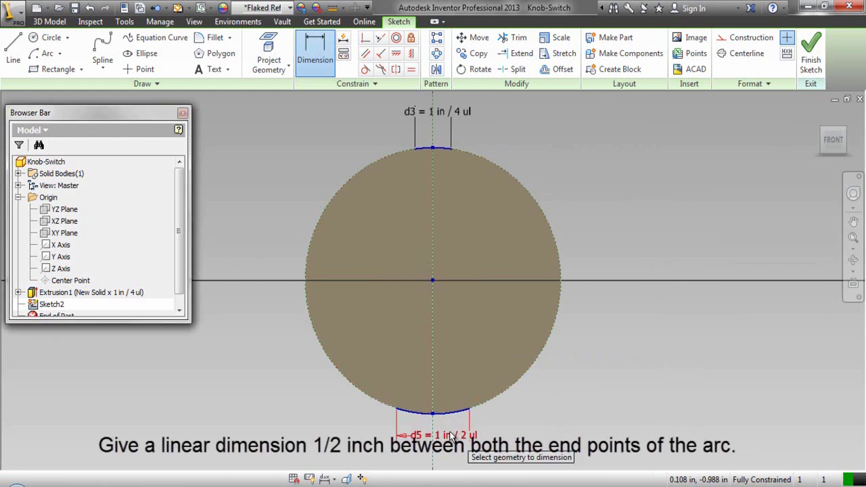
right_click(636, 169)
left_click(674, 169)
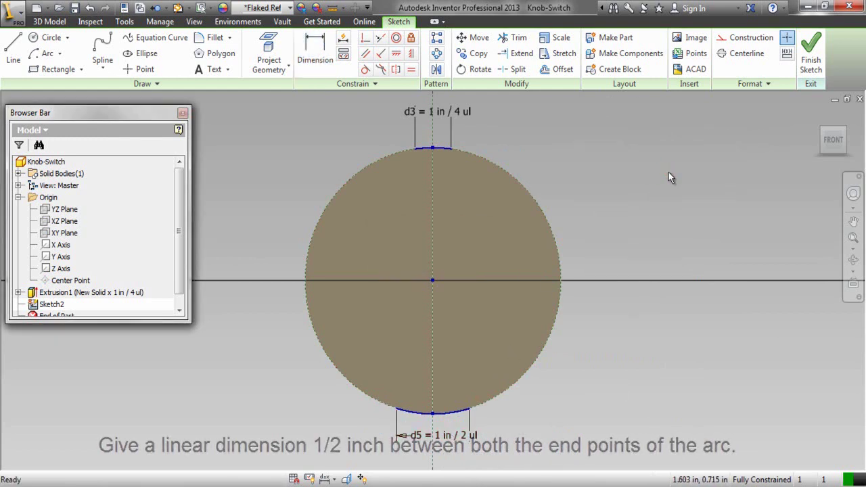
Finish the sketch and collapse all entries of the model tree.
left_click(810, 51)
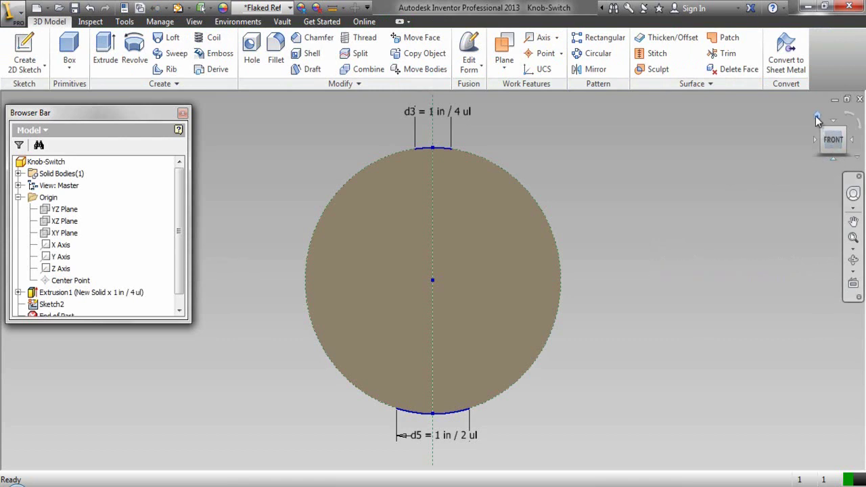
left_click(815, 115)
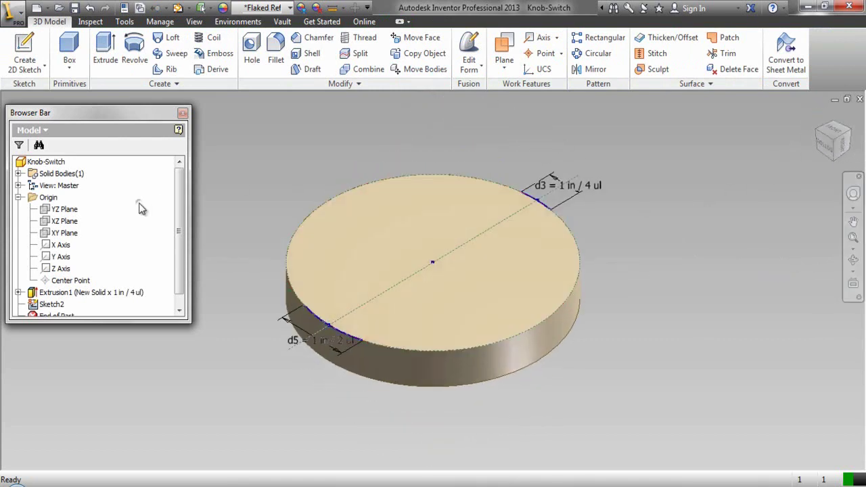
right_click(139, 208)
left_click(158, 340)
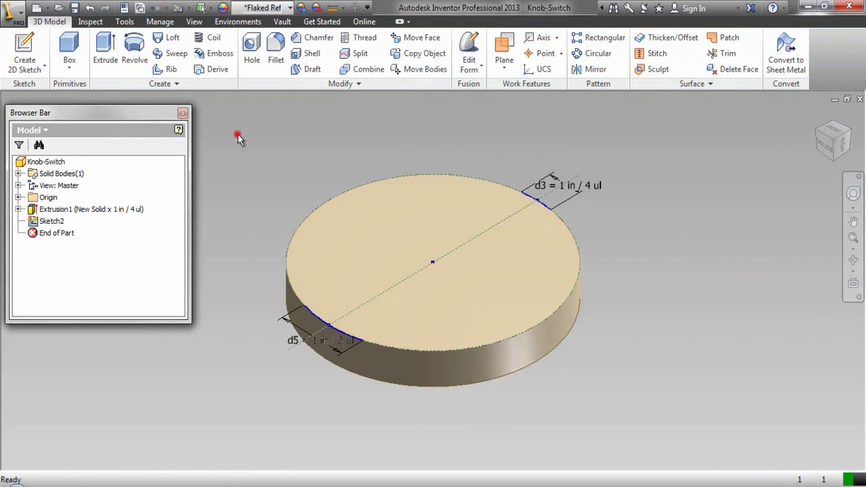
Create a work axis parallel to the origin Z Axis through the left end point of the 1/2 in arc.
left_click(557, 41)
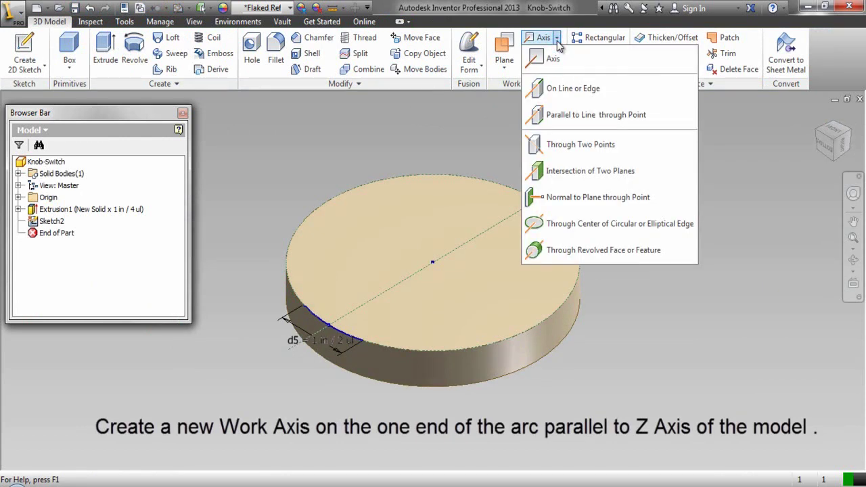
left_click(592, 117)
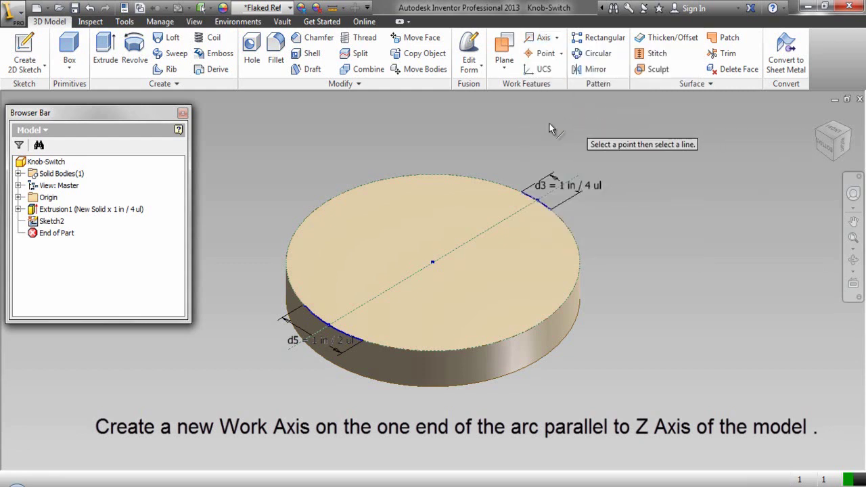
scroll(302, 309, "up", 2)
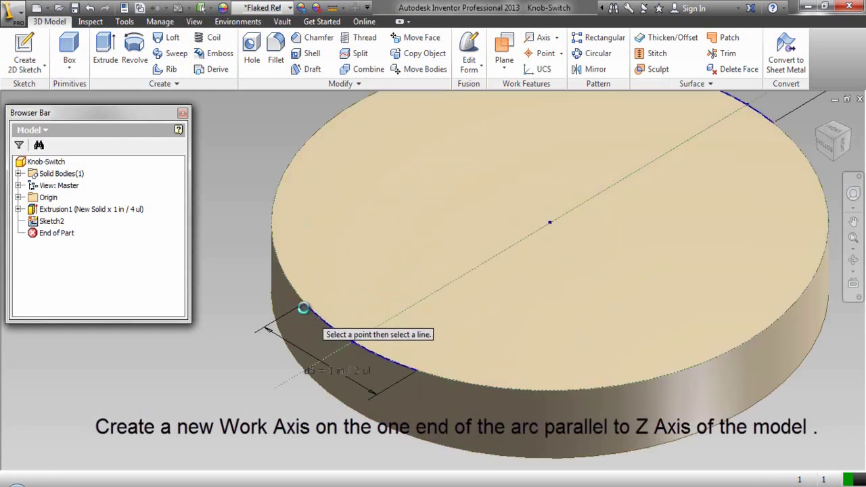
scroll(305, 306, "up", 2)
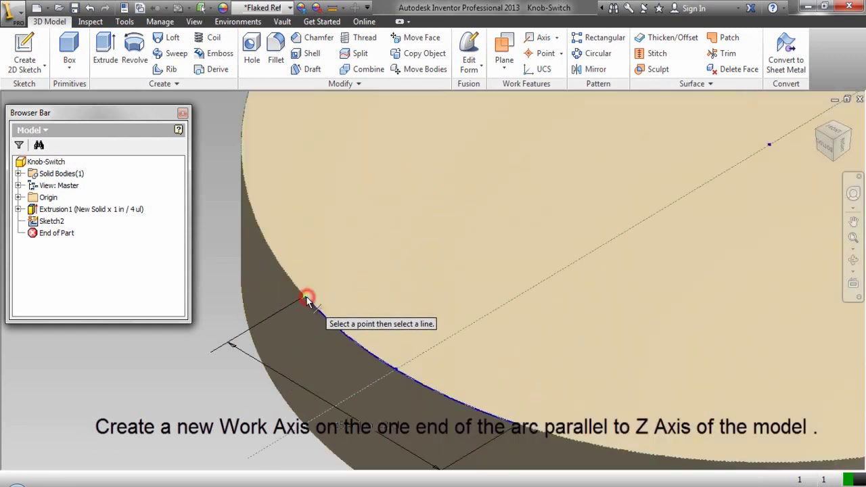
scroll(308, 301, "down", 4)
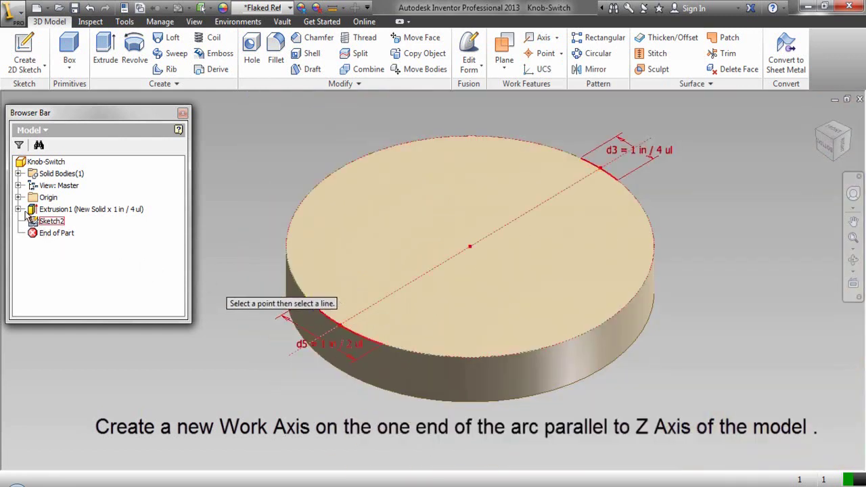
left_click(19, 198)
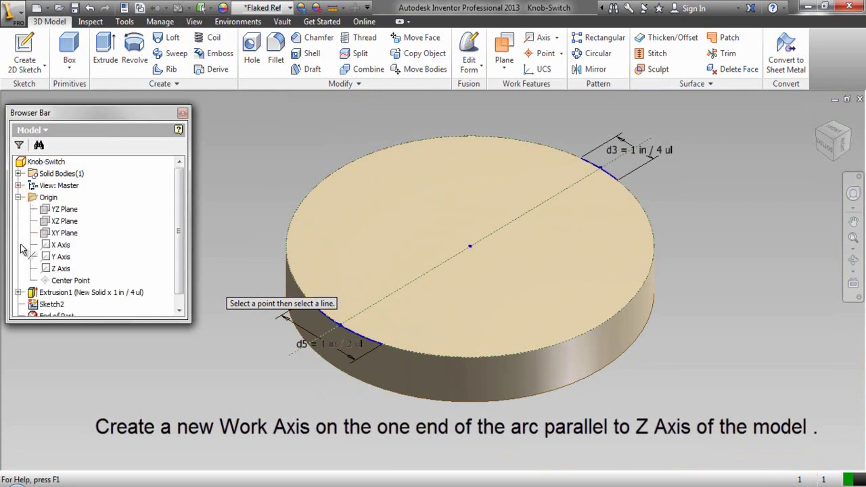
left_click(62, 269)
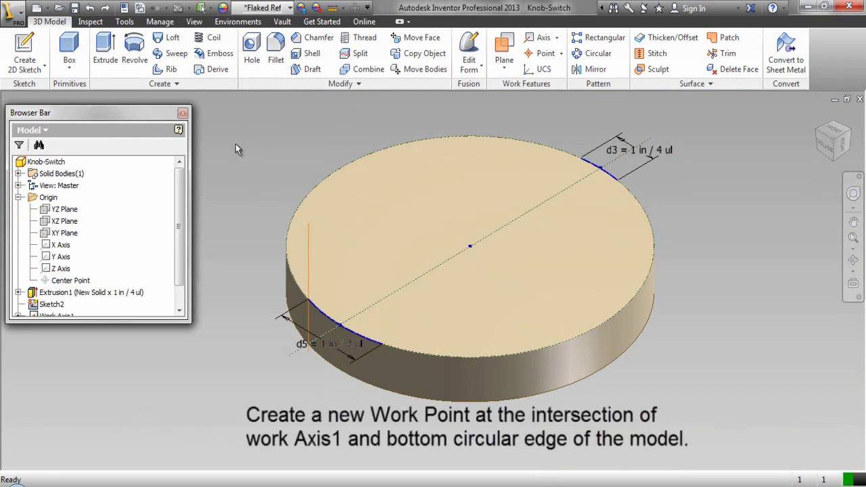
Create a work point where the new work axis meets the disc's bottom face at its circular edge.
left_click(533, 60)
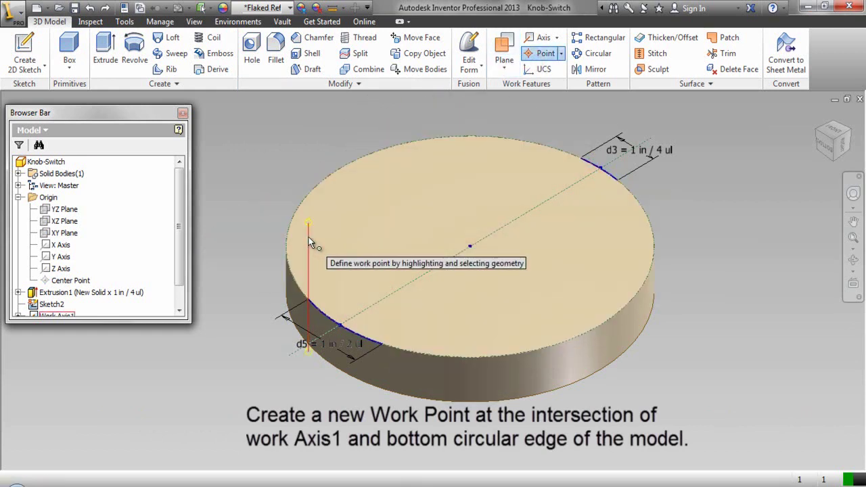
left_click(309, 237)
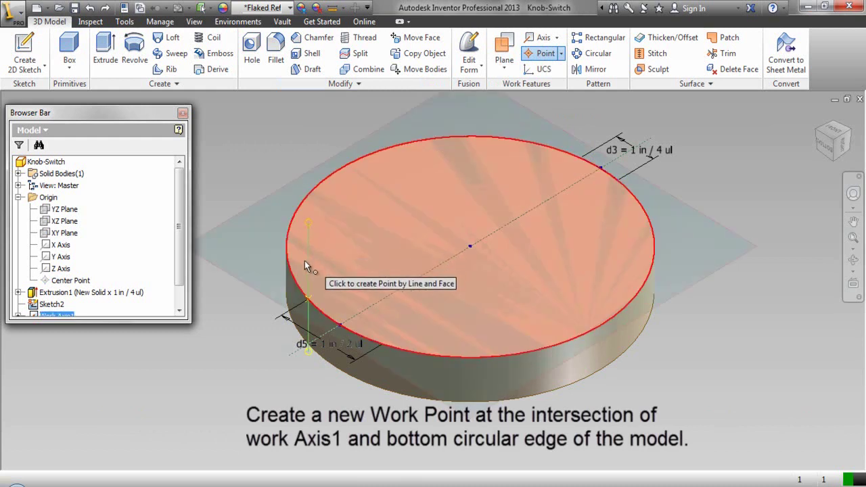
scroll(345, 379, "up", 5)
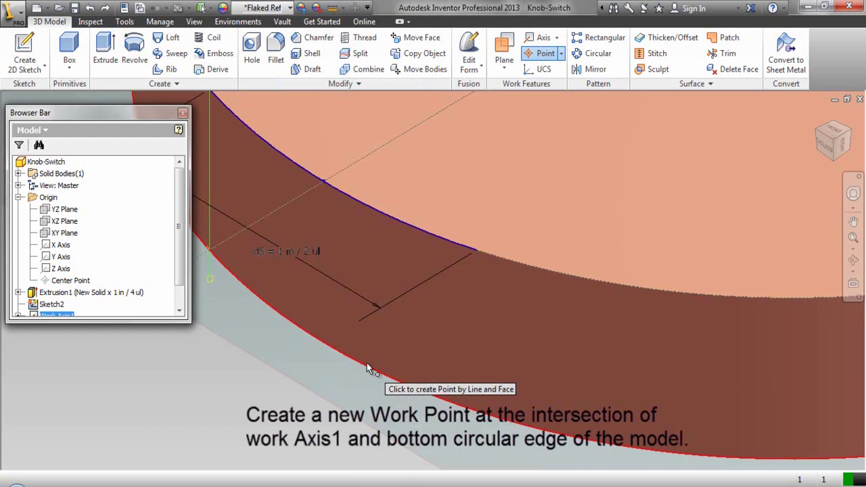
left_click(367, 369)
scroll(368, 365, "down", 2)
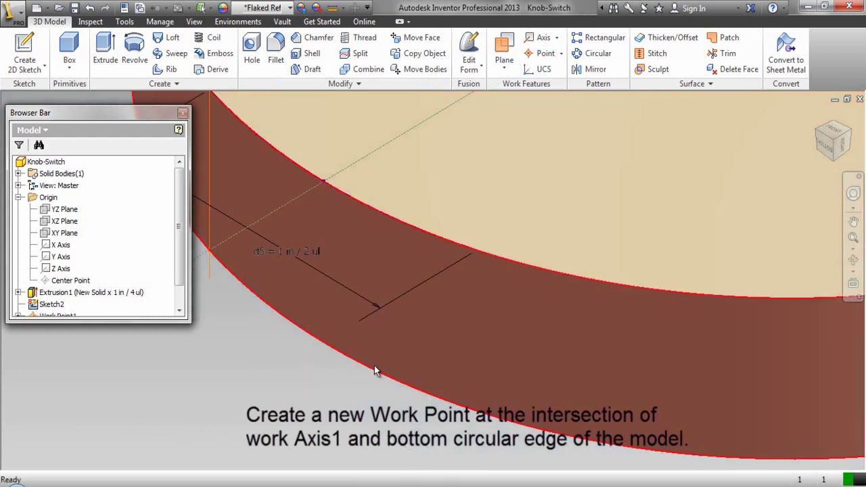
scroll(379, 369, "down", 2)
scroll(279, 303, "up", 3)
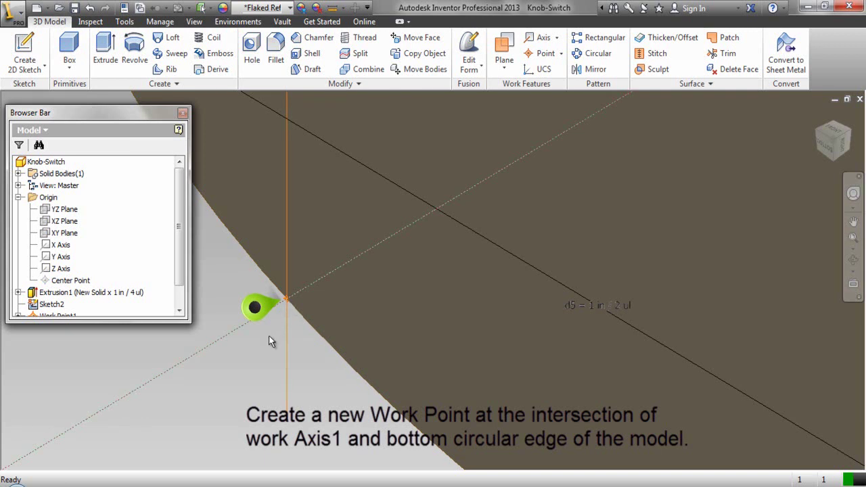
Create a Three Points work plane through the work point, the 1/2 in arc's left end point and the 1/4 in arc's left end point.
left_click(854, 197)
left_click(757, 224)
left_click_drag(757, 223, 664, 214)
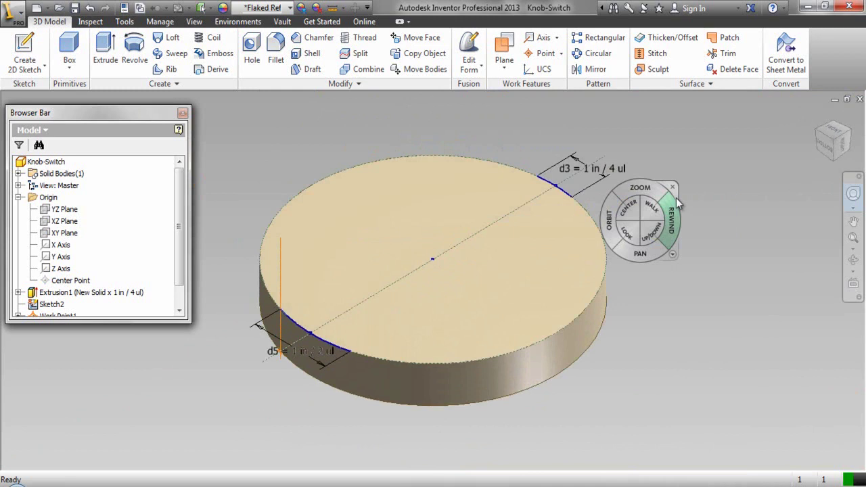
left_click(673, 189)
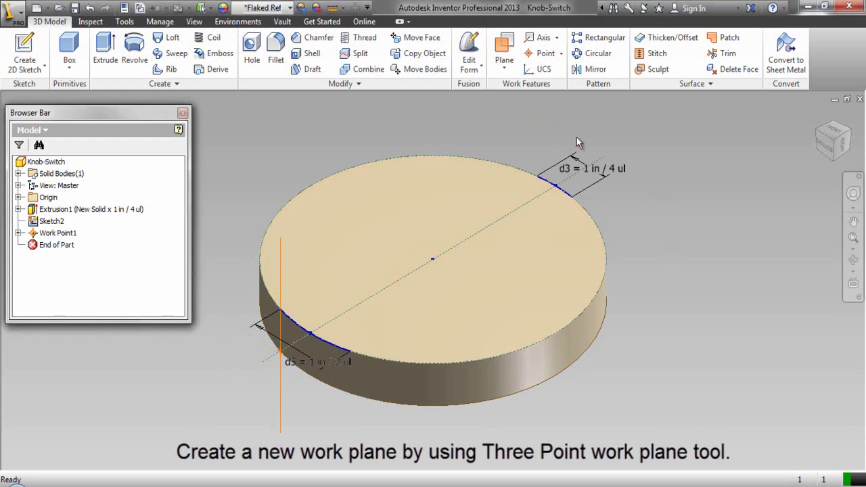
left_click(505, 73)
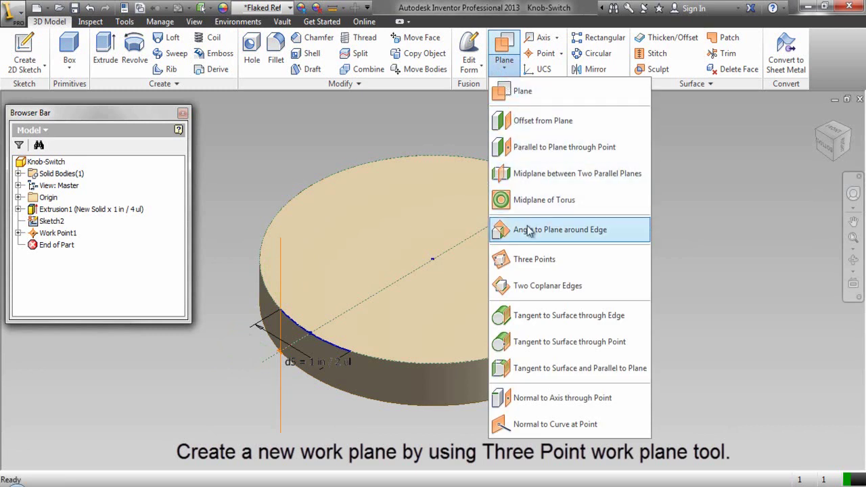
left_click(532, 261)
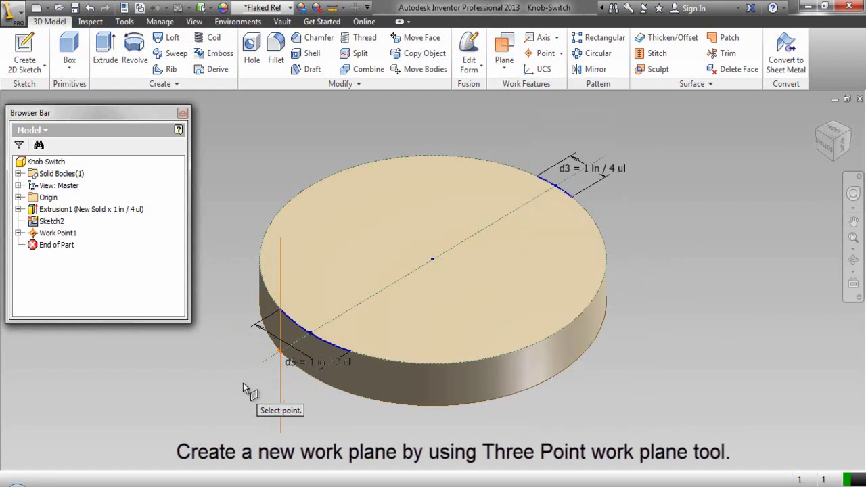
left_click(280, 353)
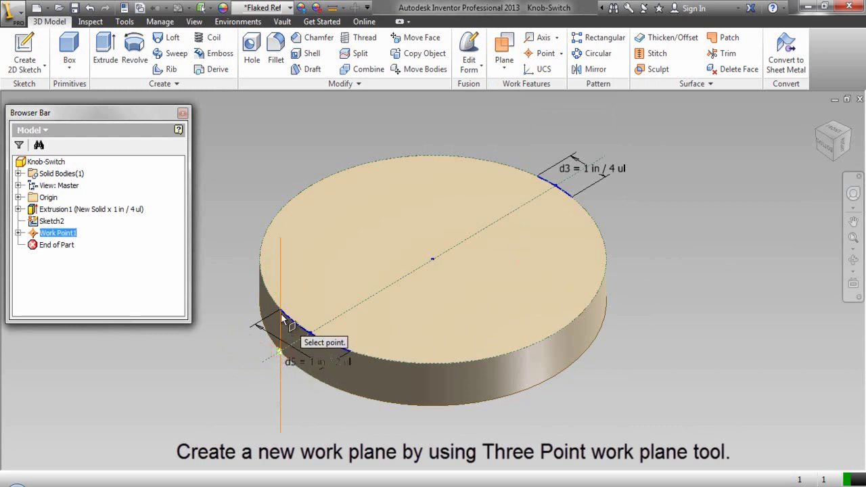
left_click(281, 312)
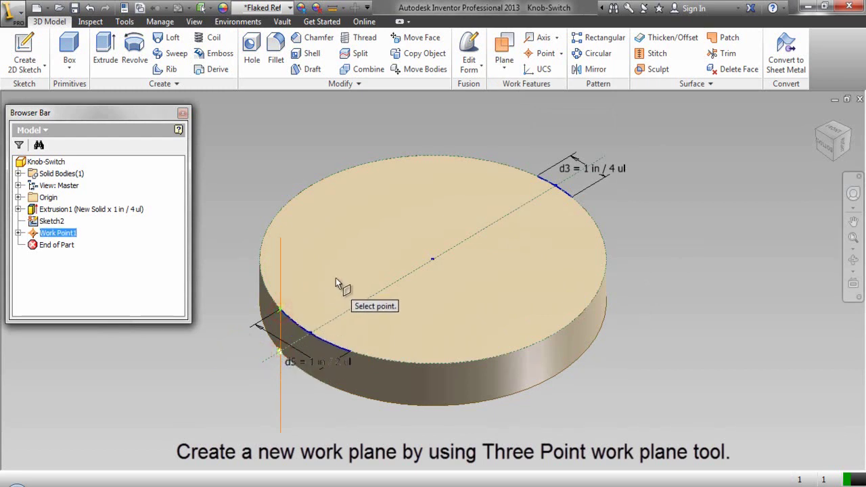
left_click(538, 176)
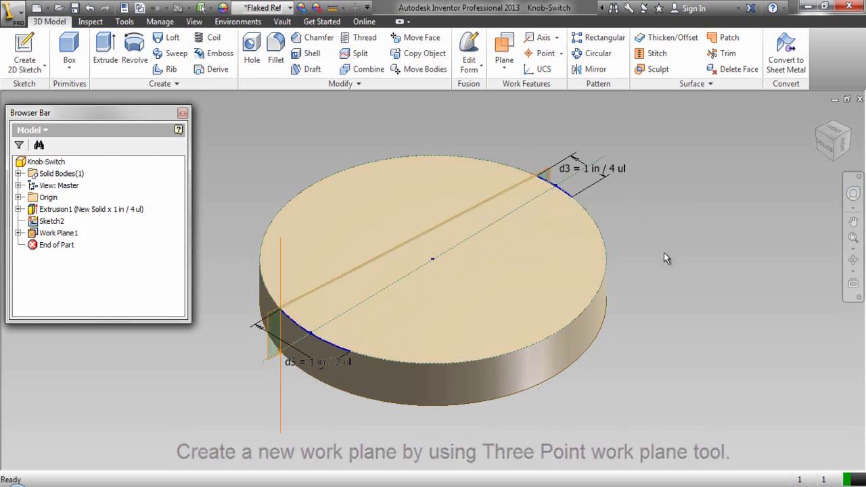
Hide the work point and the work axis nested under the three-point work plane.
scroll(636, 277, "down", 3)
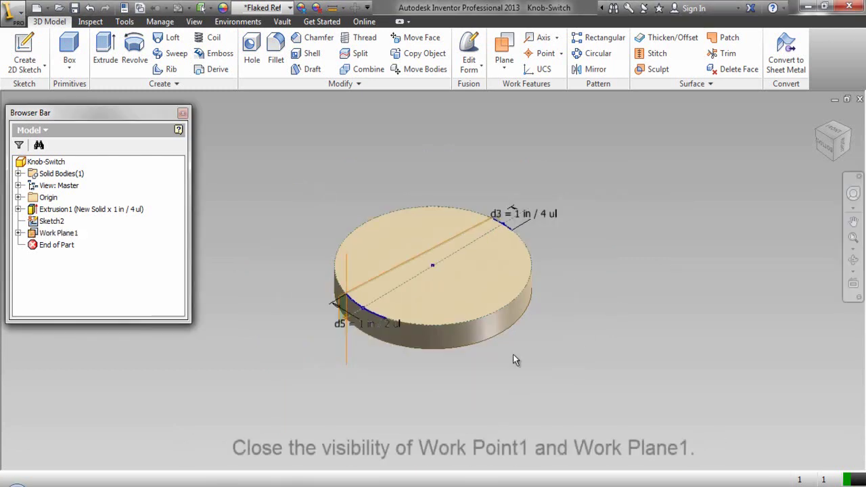
left_click(18, 233)
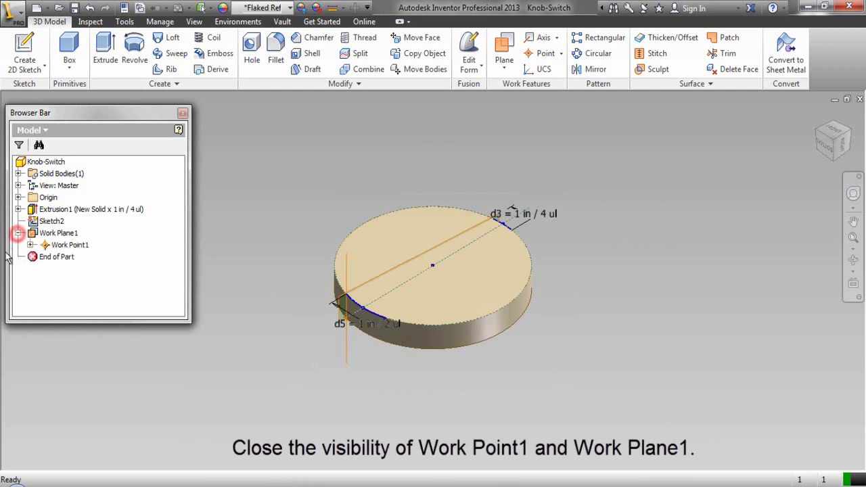
left_click(29, 244)
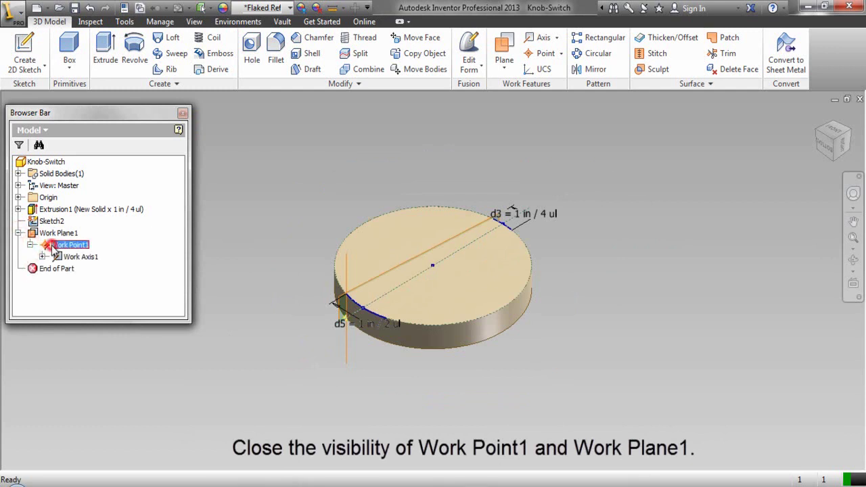
left_click(80, 257, "ctrl")
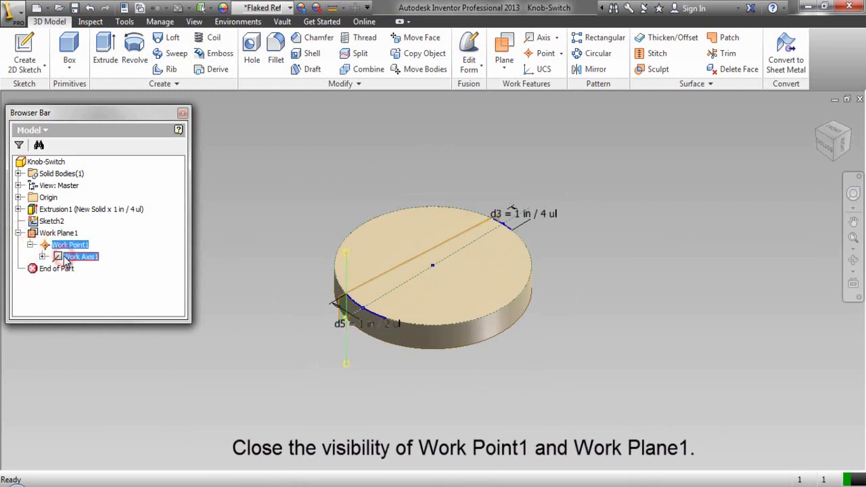
right_click(66, 263)
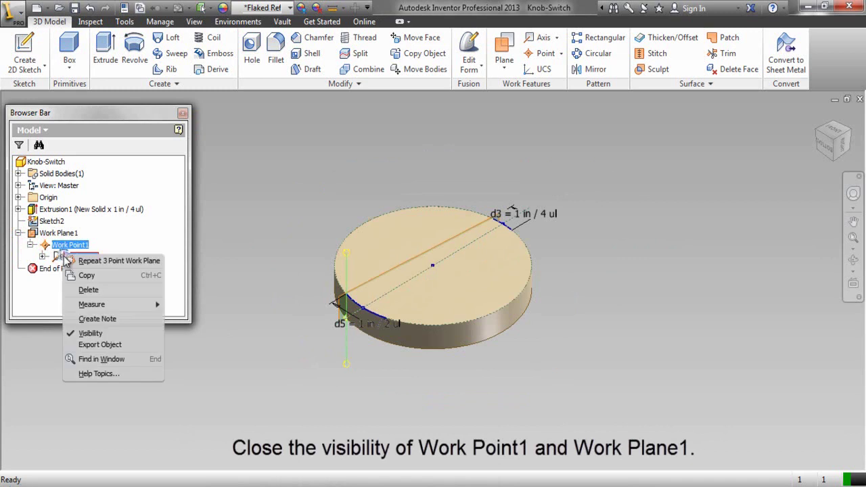
left_click(68, 333)
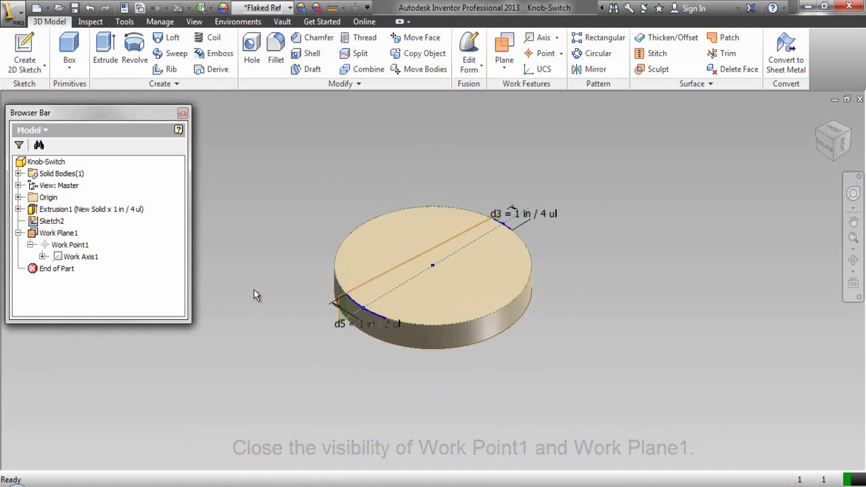
Start a new sketch on the three-point work plane and project the disc's cut edges into it.
scroll(291, 305, "up", 3)
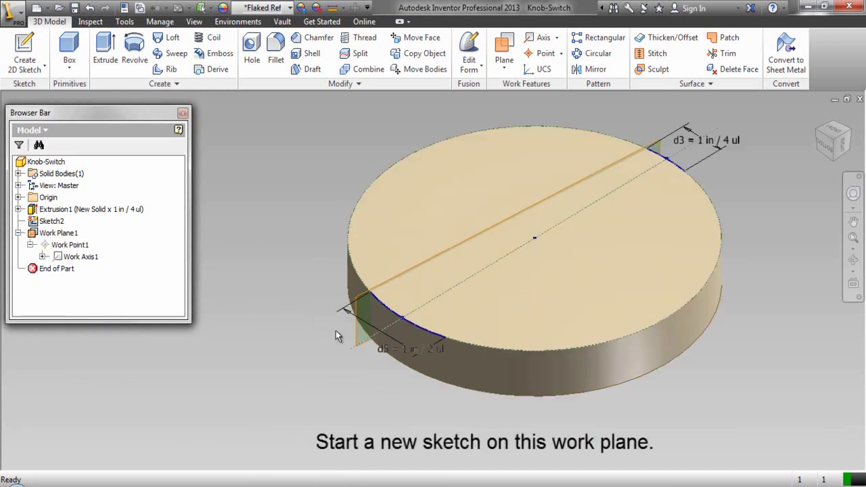
left_click(354, 331)
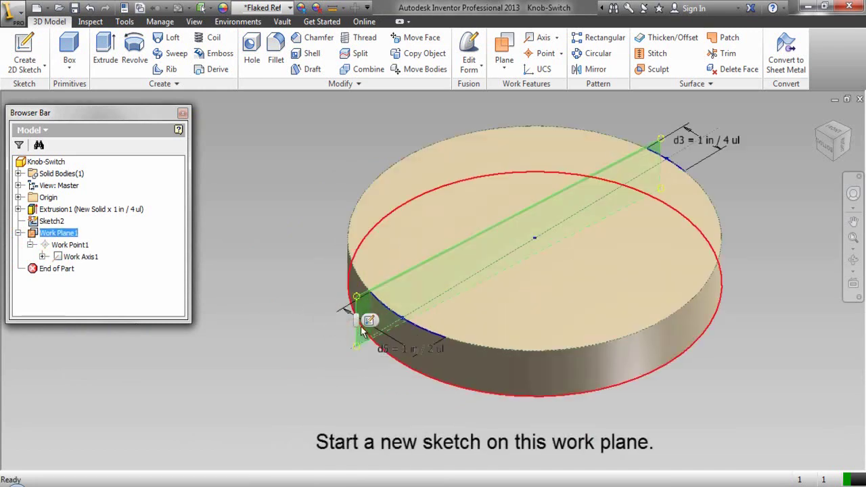
left_click(368, 321)
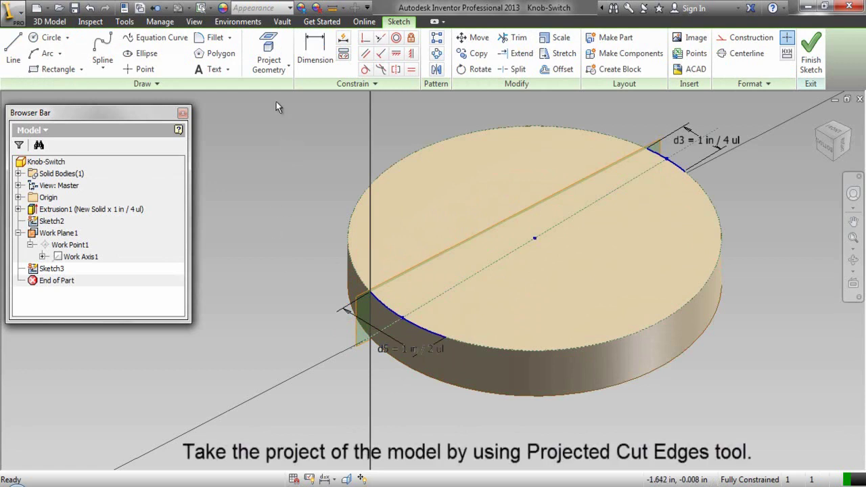
left_click(269, 67)
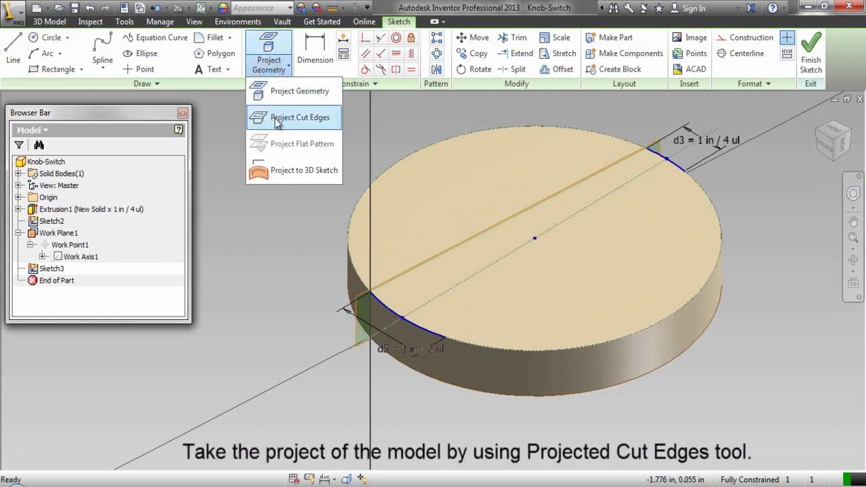
left_click(274, 118)
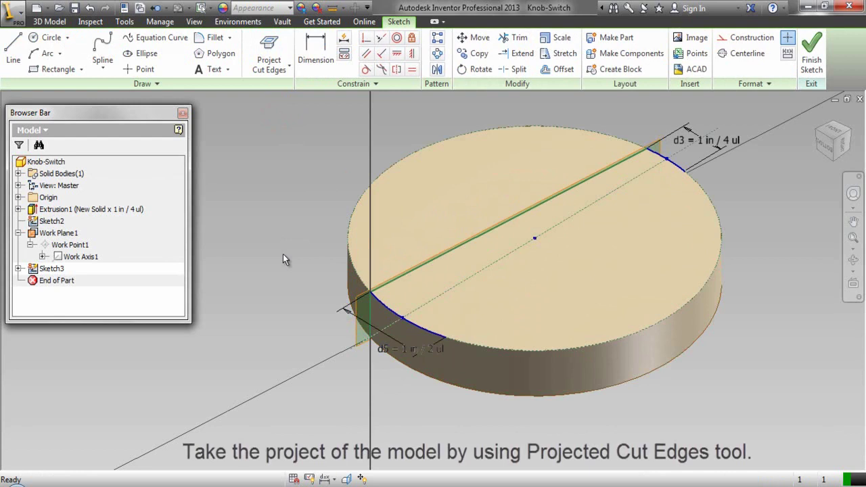
Convert all the projected cut edges in the sketch to construction geometry.
mouse_move(296, 112)
left_mouse_down()
mouse_move(475, 164)
mouse_move(694, 270)
mouse_move(794, 439)
left_mouse_up()
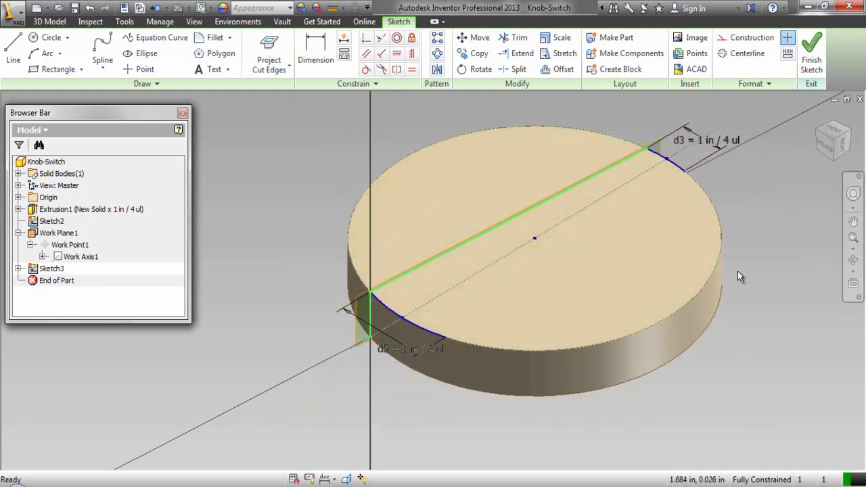
left_click(737, 39)
left_click(333, 173)
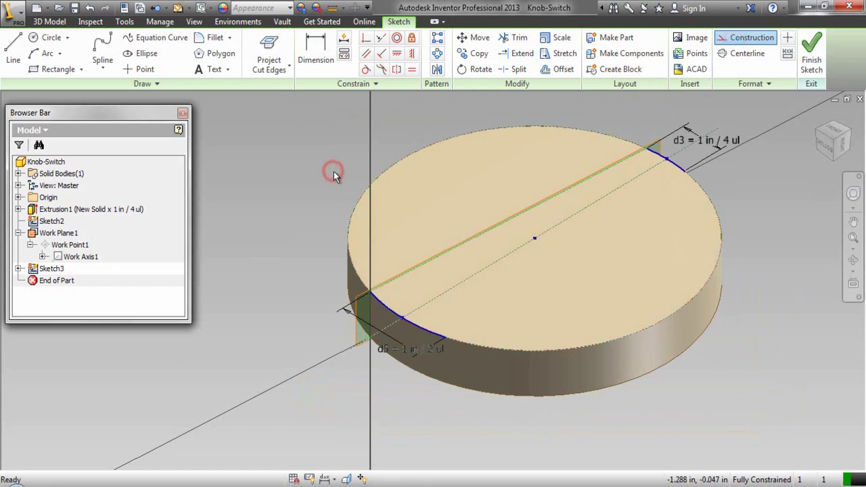
Draw vertical lines up from both ends of the top projected edge, about 0.5 in at the 1/2 in arc and 0.25 in at the 1/4 in arc.
right_click(253, 195)
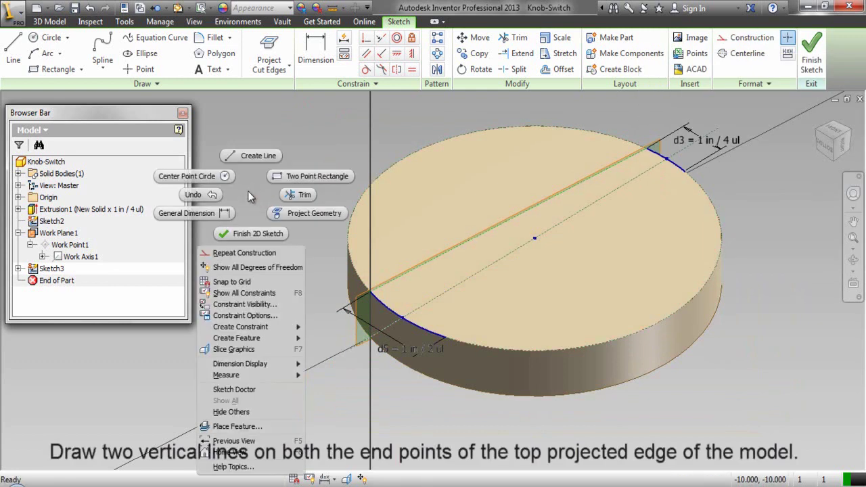
left_click(245, 157)
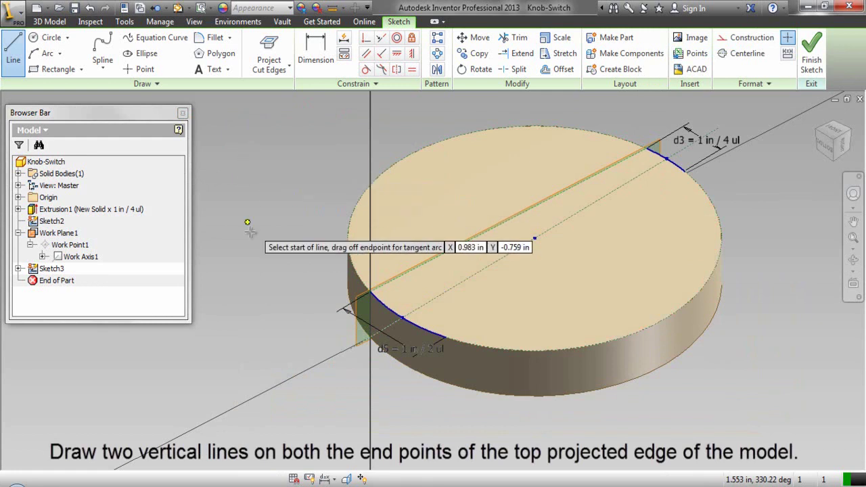
left_click(370, 293)
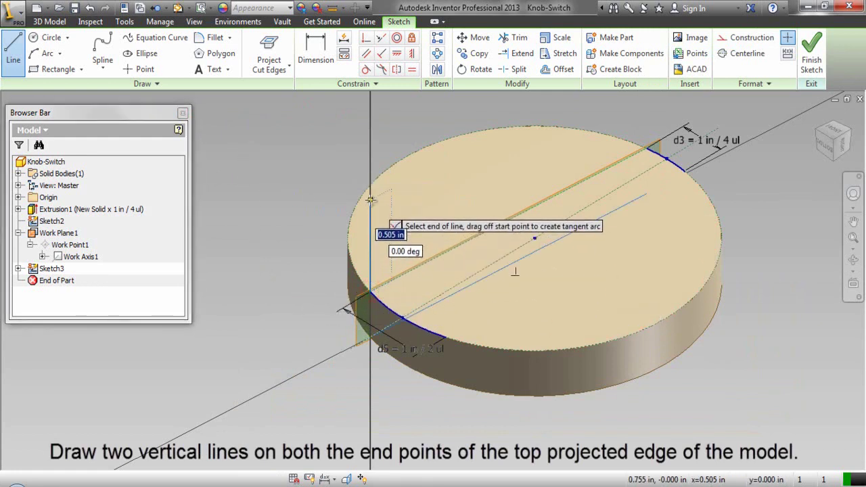
left_click(370, 199)
right_click(420, 198)
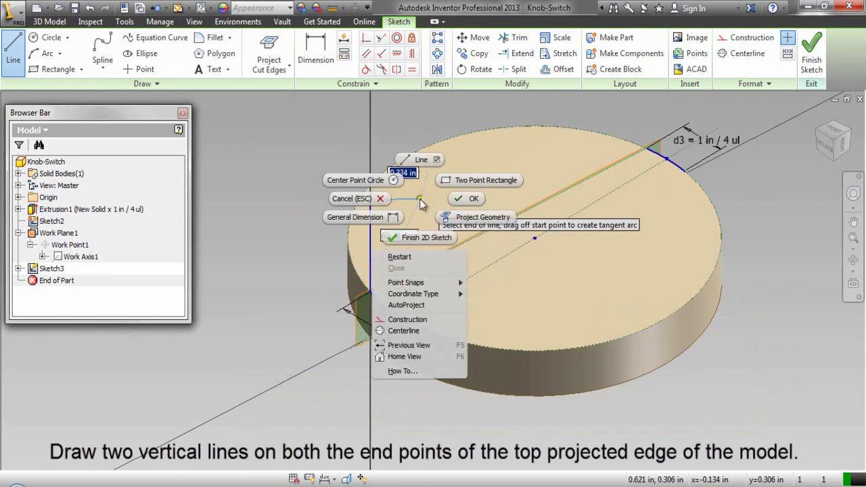
left_click(401, 257)
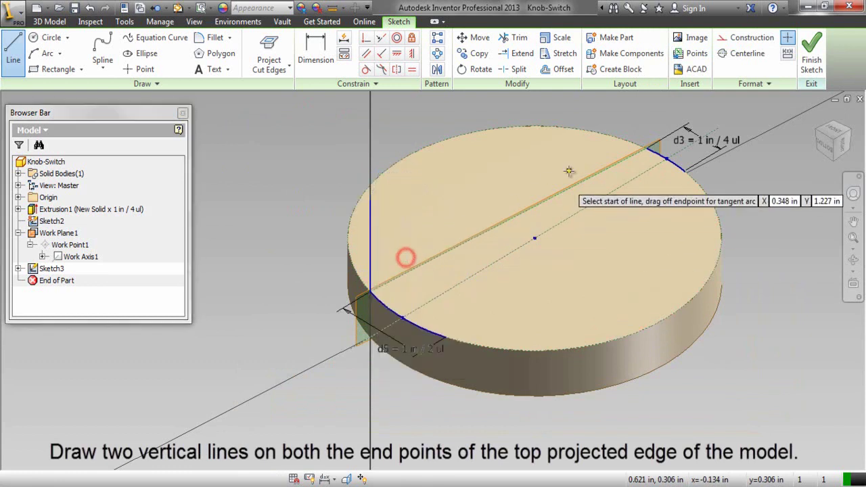
left_click(647, 148)
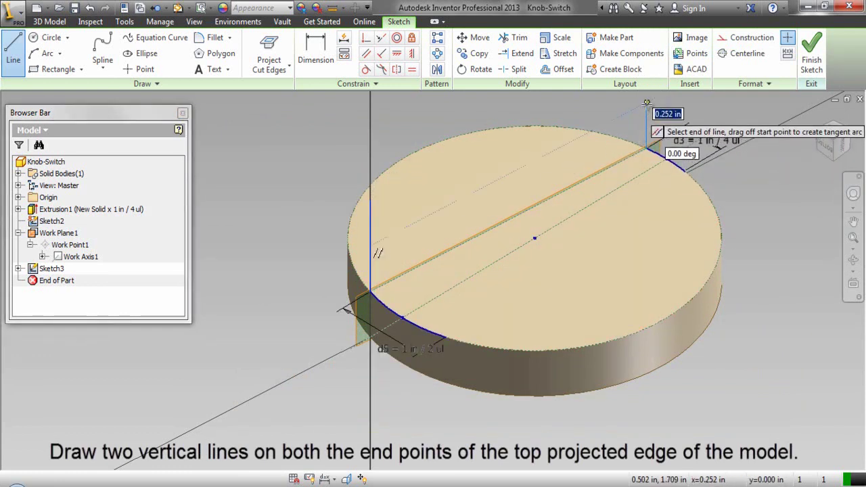
right_click(647, 106)
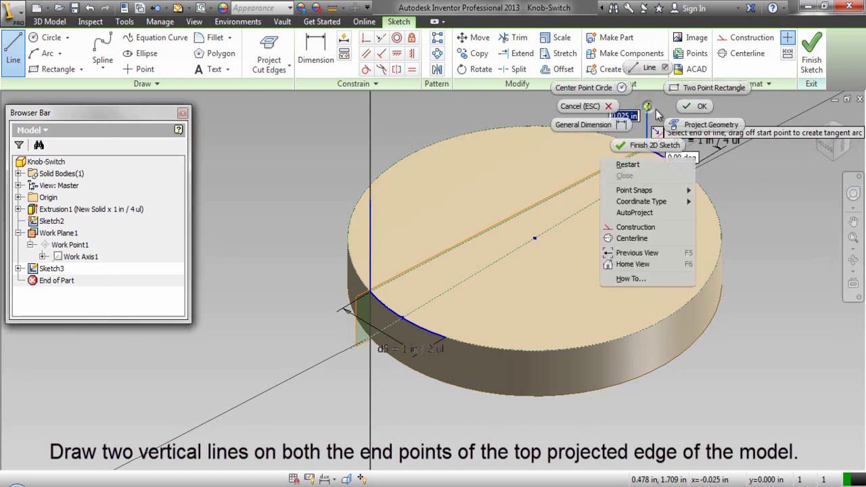
left_click(697, 108)
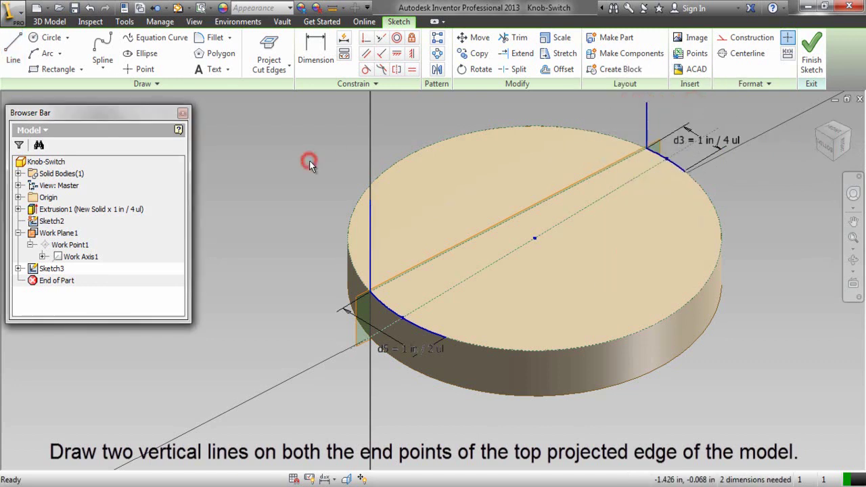
Dimension the height from the disc's bottom edge to the upper end of the line at the 1/2 in arc as 1 in.
scroll(286, 204, "up", 1)
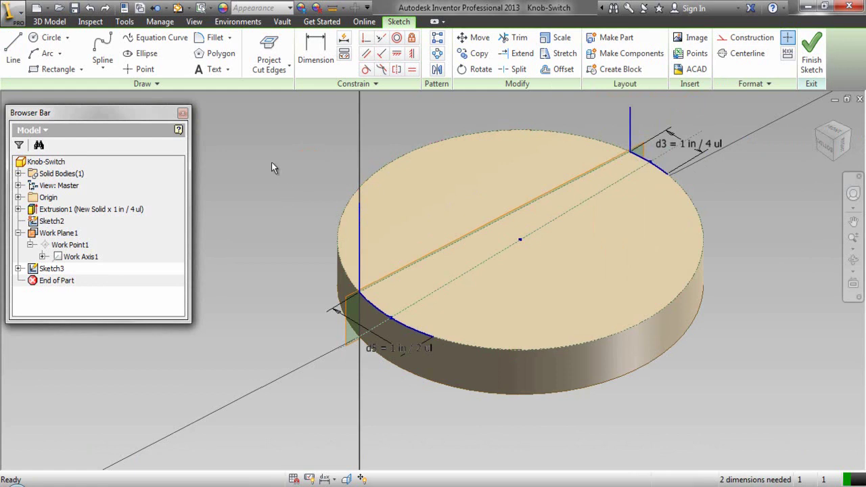
right_click(261, 147)
left_click(224, 158)
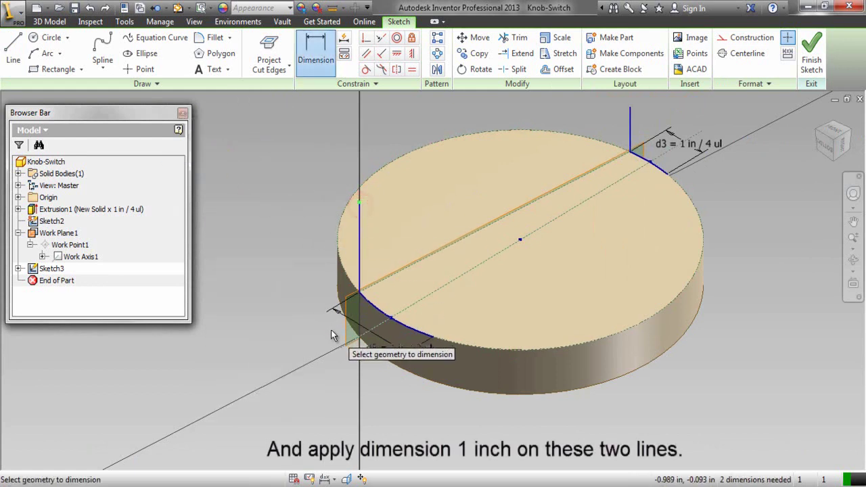
left_click(359, 338)
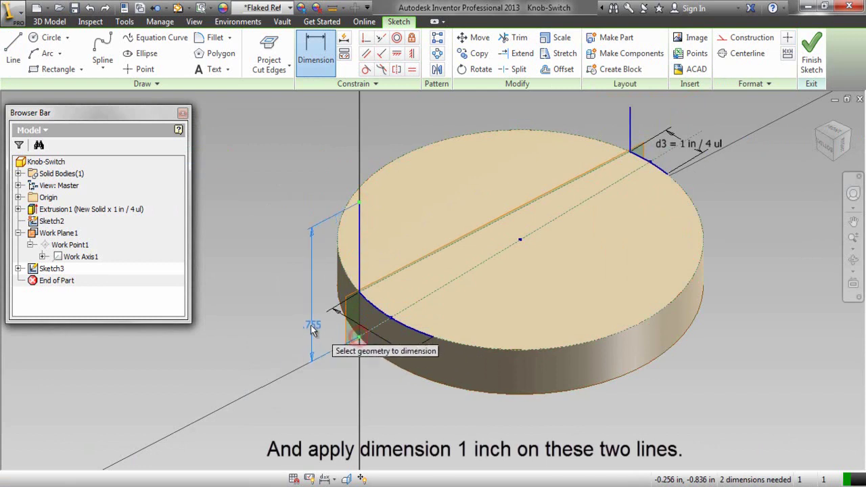
left_click(285, 330)
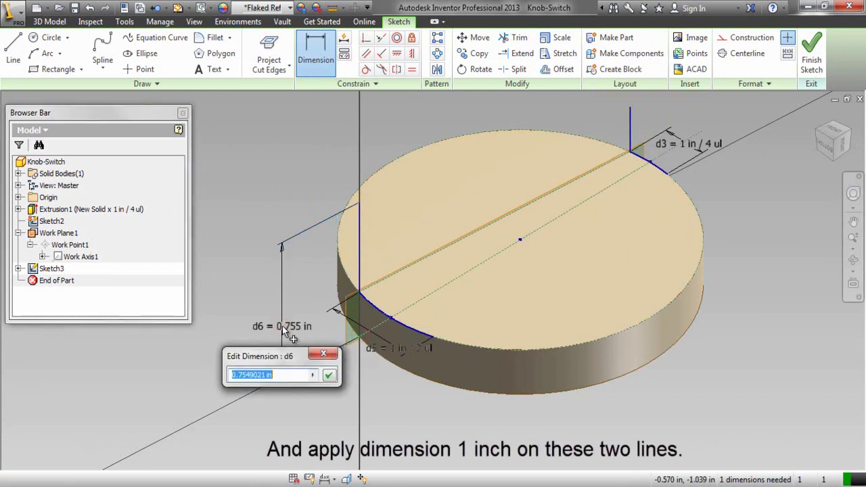
type("1")
left_click(329, 376)
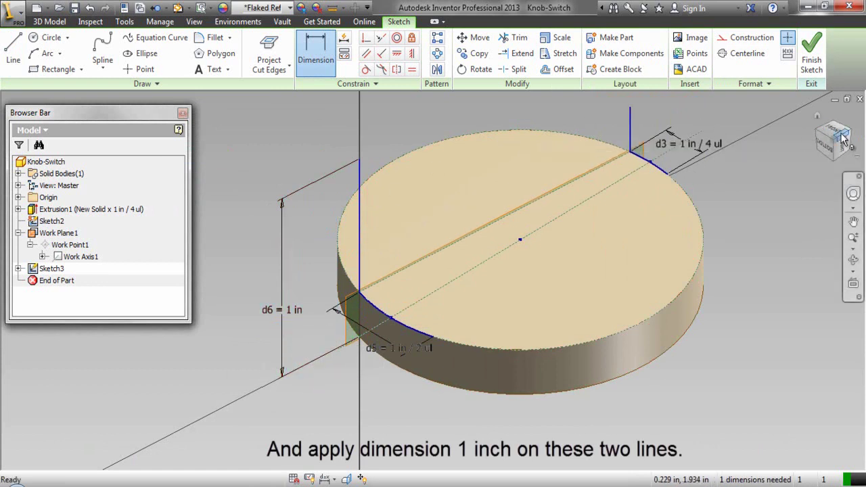
Dimension the height from the disc's bottom edge to the upper end of the line at the 1/4 in arc as 1 in.
left_click_drag(851, 134, 538, 344)
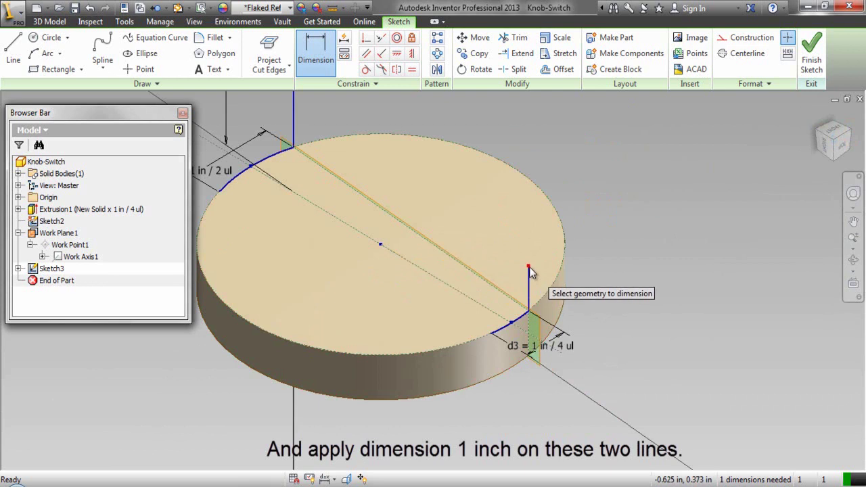
left_click(528, 266)
left_click(530, 362)
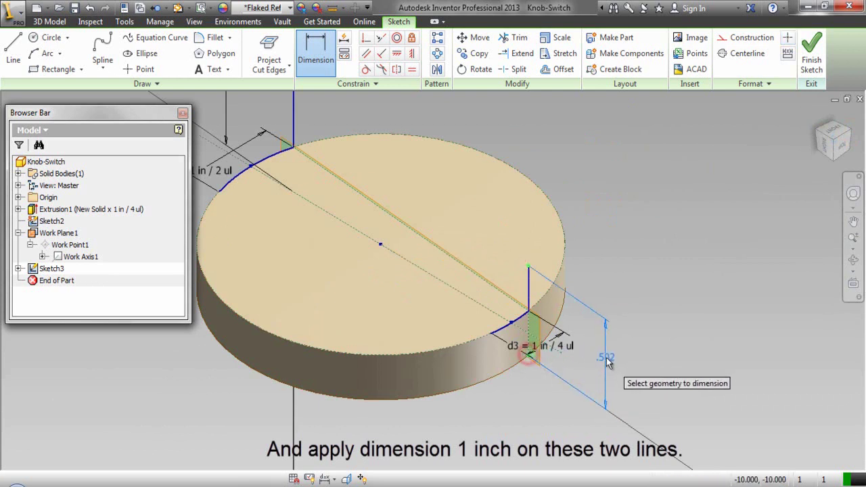
left_click(609, 363)
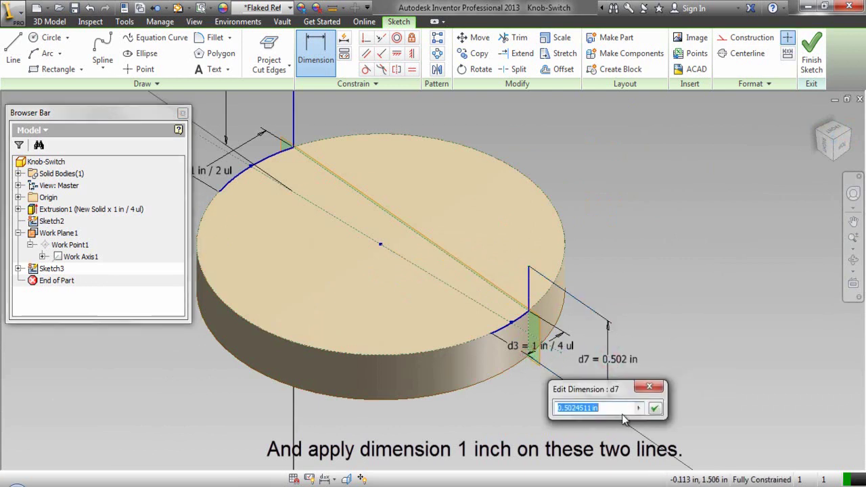
type("1")
left_click(654, 409)
right_click(672, 198)
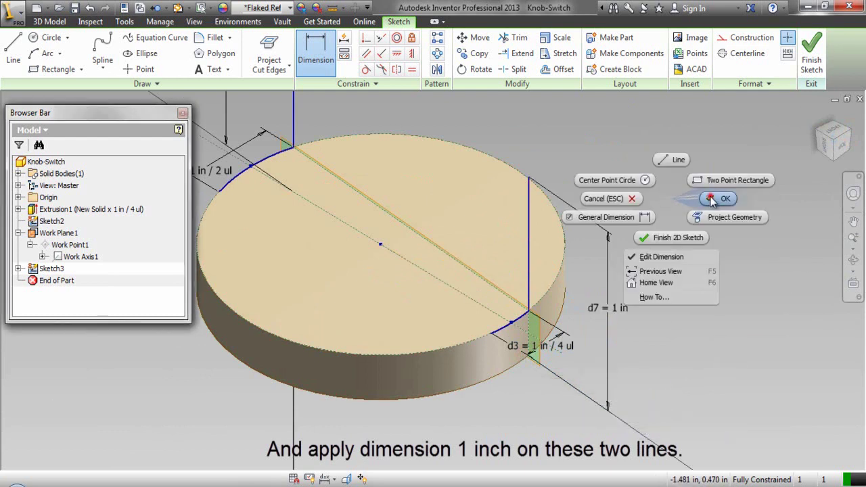
left_click(710, 196)
Draw a line joining the upper end points of the two vertical lines.
left_click(812, 131)
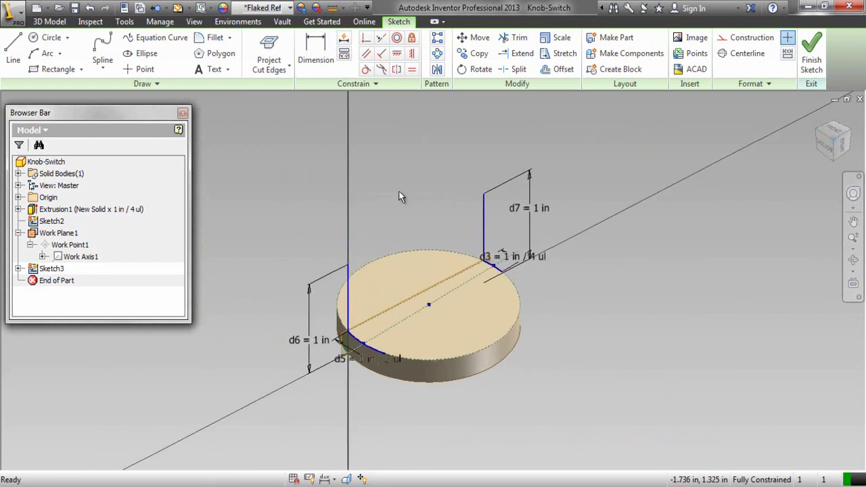
right_click(376, 166)
left_click(377, 130)
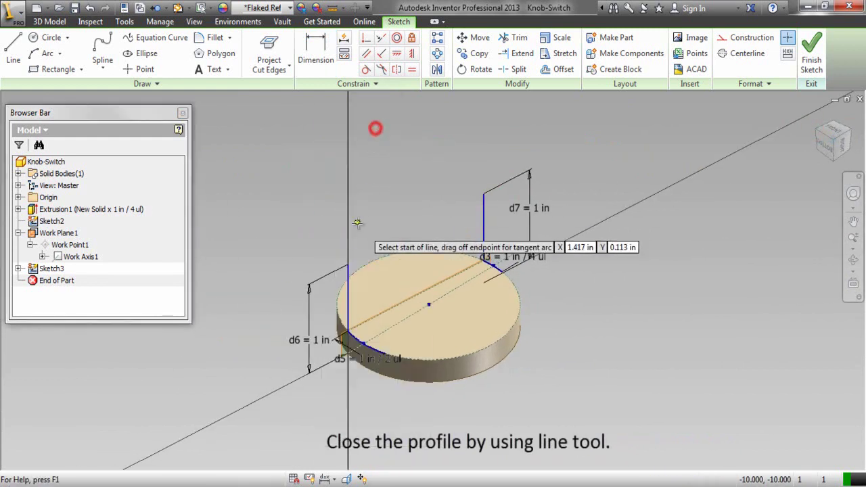
left_click(348, 265)
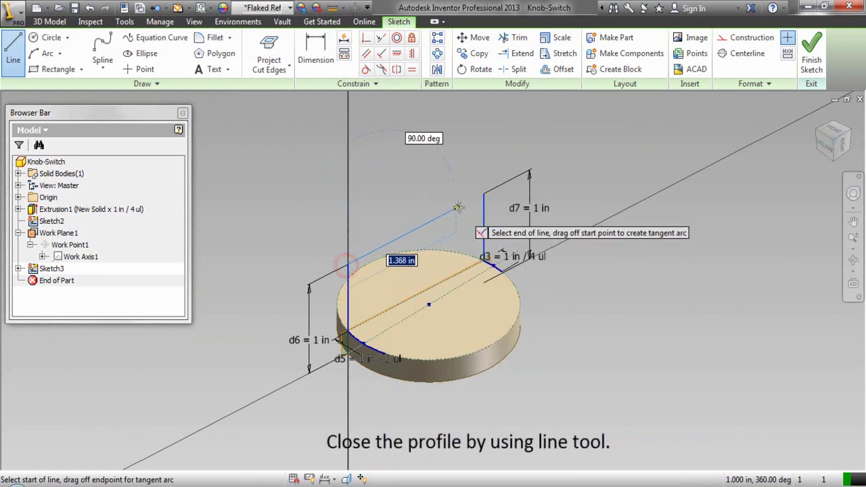
left_click(483, 195)
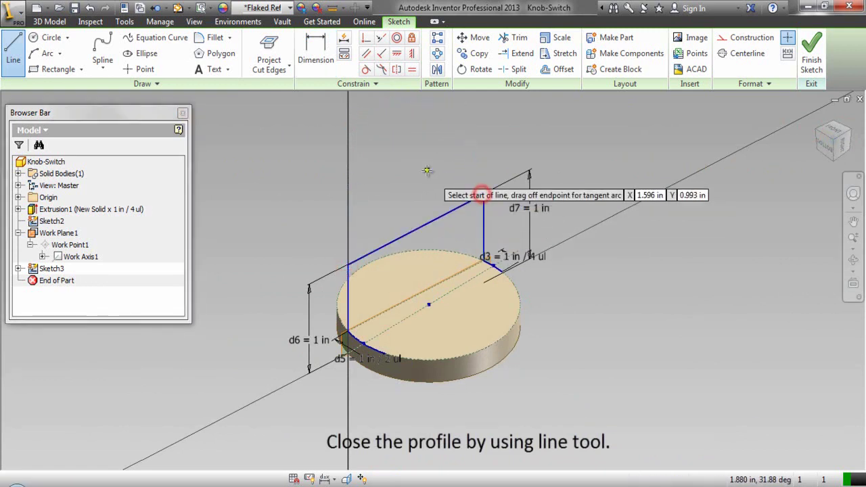
right_click(429, 170)
left_click(465, 172)
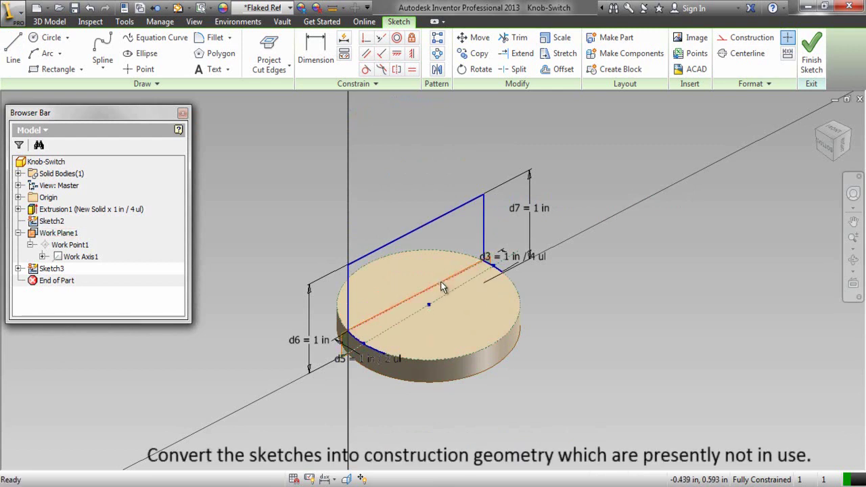
Convert the unused projected edges of the grip profile sketch to construction geometry and finish the sketch.
left_click(753, 38)
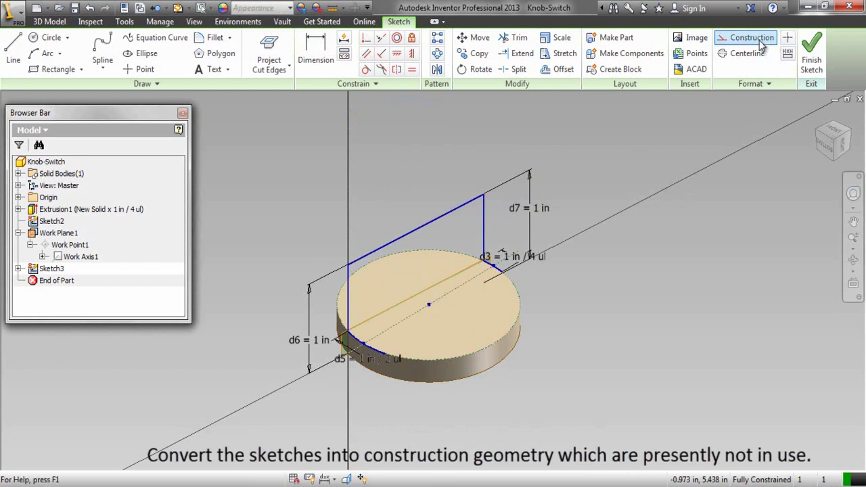
left_click(812, 53)
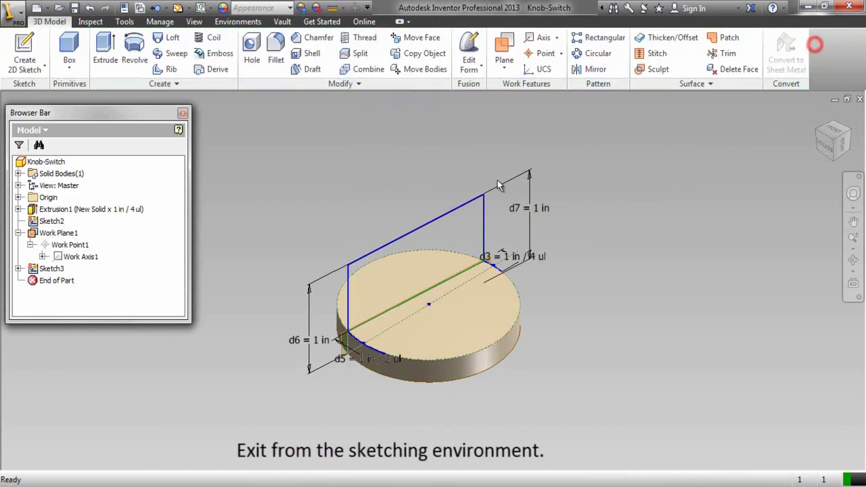
Hide the work plane of the finished profile sketch and save the part.
right_click(137, 183)
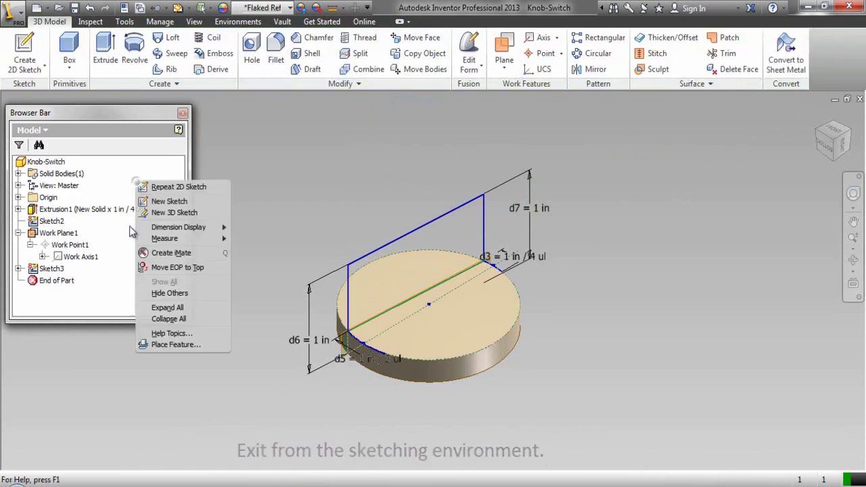
left_click(149, 317)
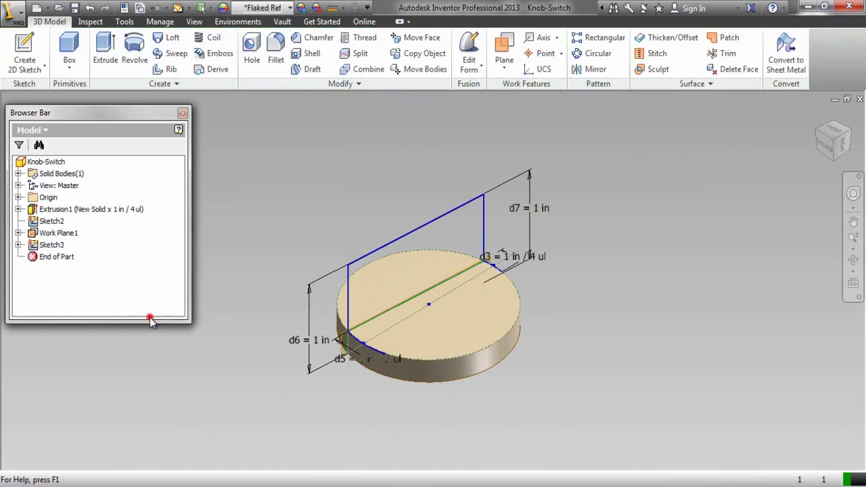
right_click(48, 233)
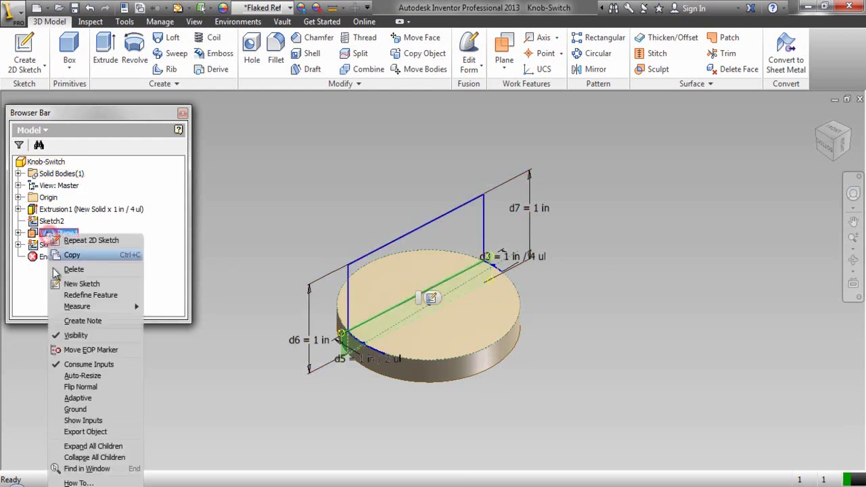
left_click(68, 334)
left_click(265, 235)
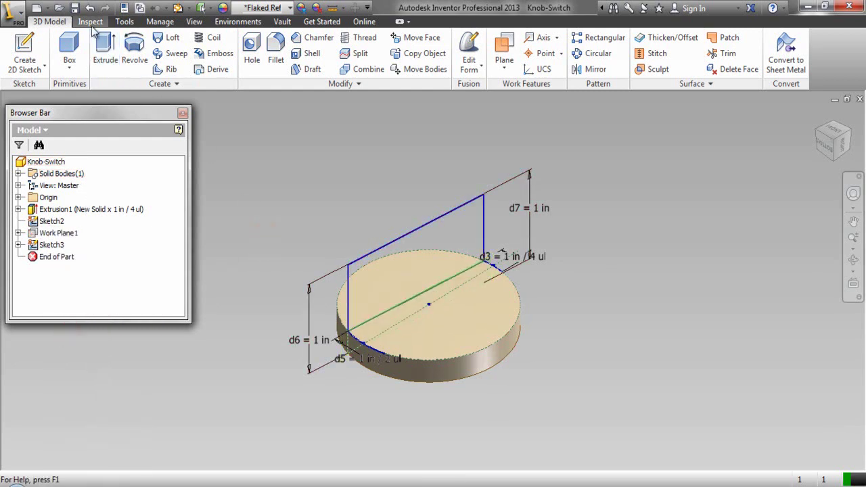
left_click(77, 8)
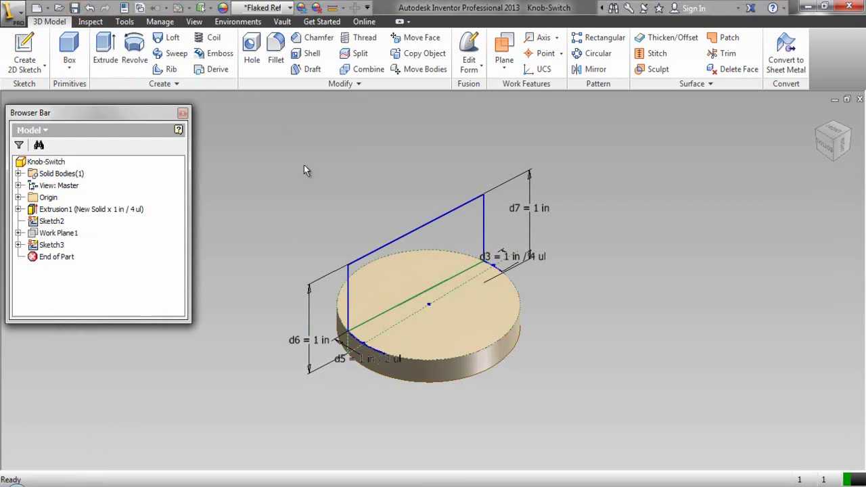
Create a work axis parallel to the Z Axis through the second end point of the 1/2 in arc.
left_click(556, 38)
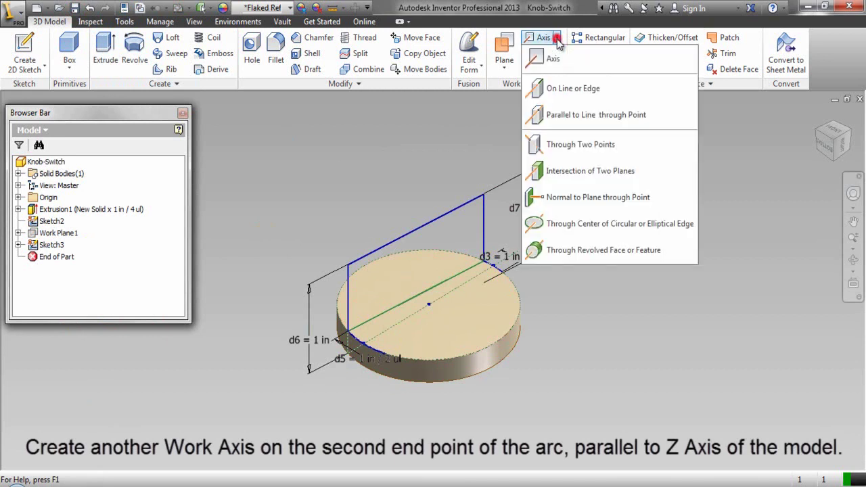
left_click(559, 117)
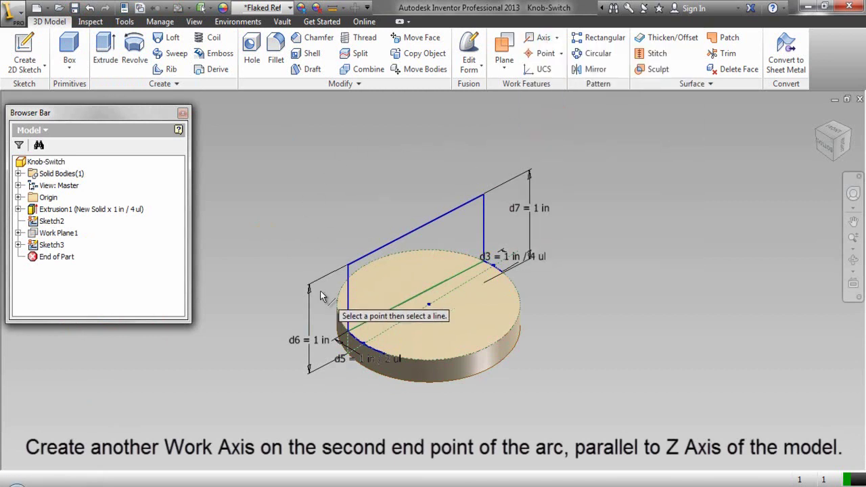
scroll(367, 355, "up", 2)
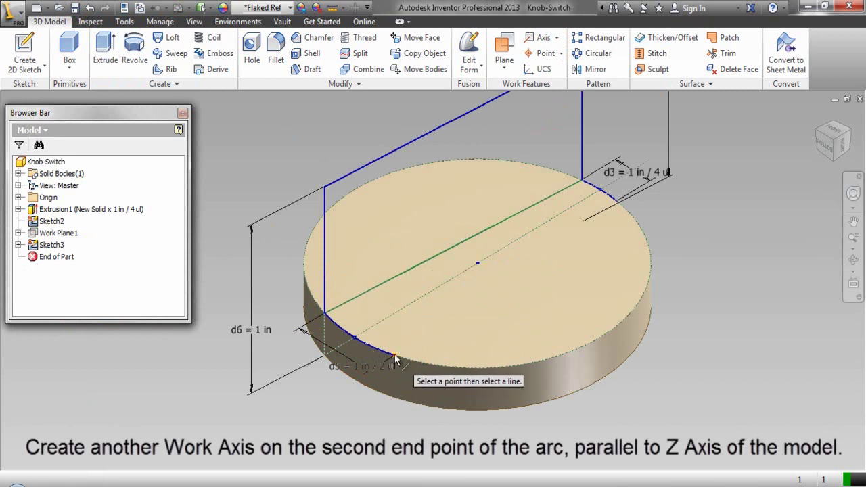
left_click(395, 357)
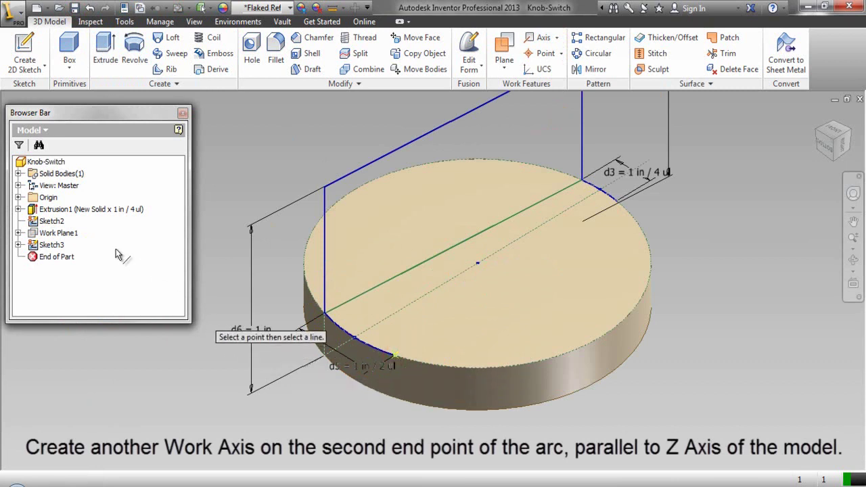
left_click(19, 198)
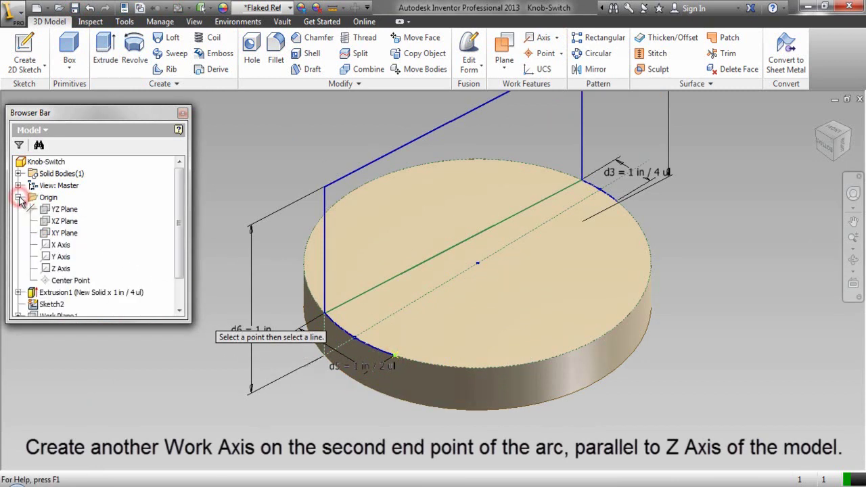
left_click(60, 269)
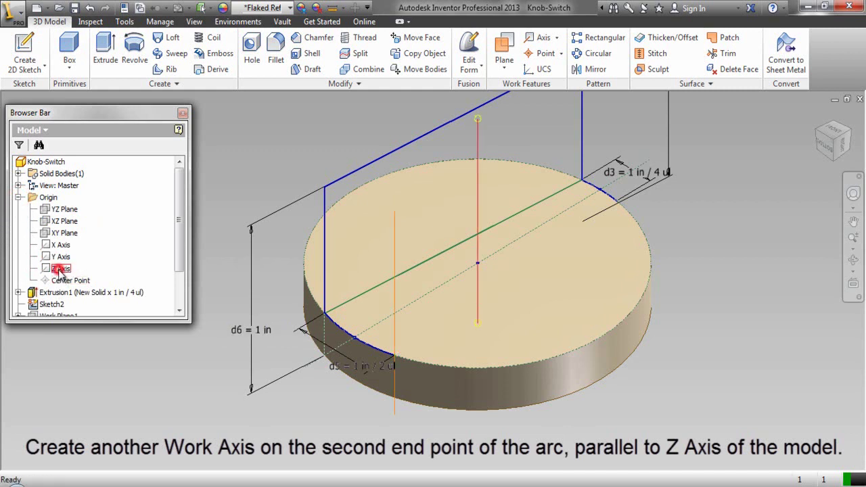
left_click(242, 180)
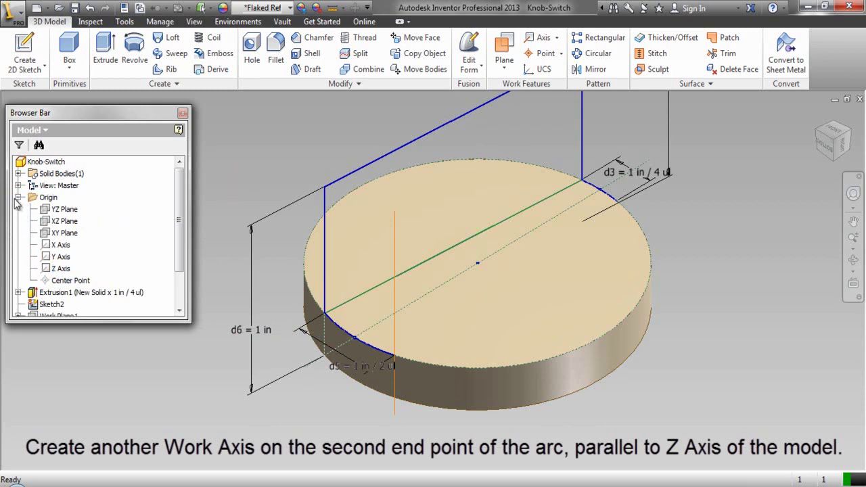
left_click(17, 197)
left_click(272, 174)
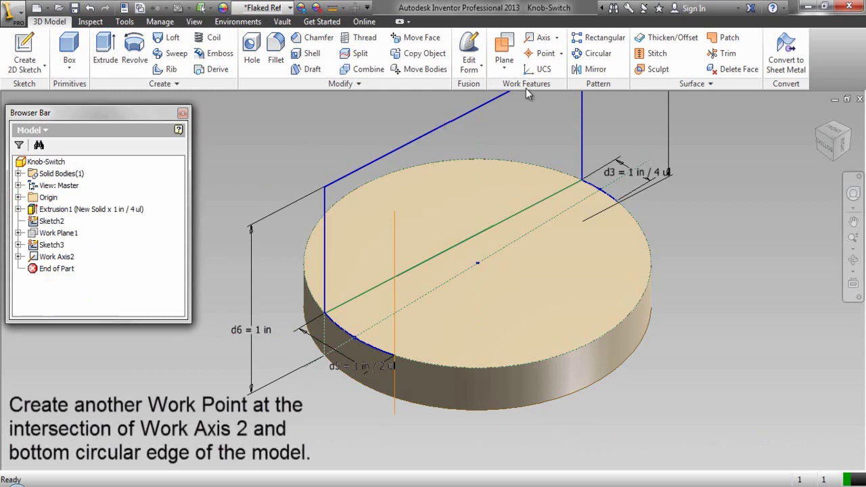
Create a work point where the new work axis meets the disc's bottom circular edge.
left_click(544, 54)
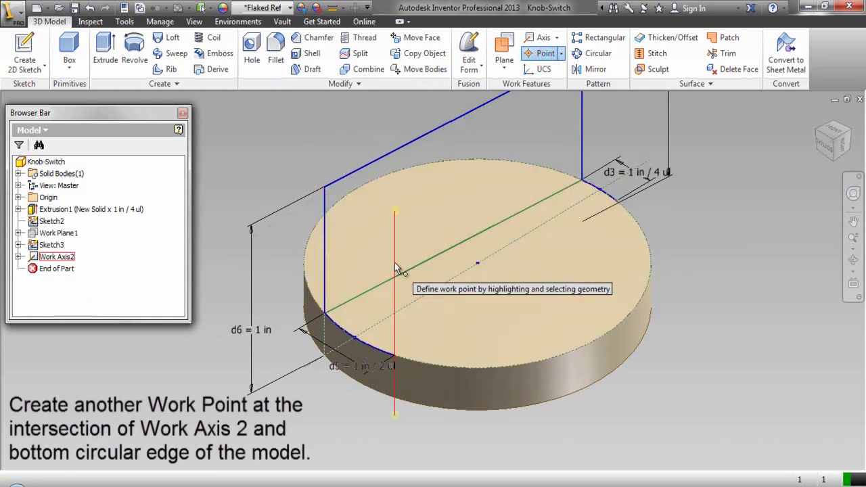
left_click(395, 265)
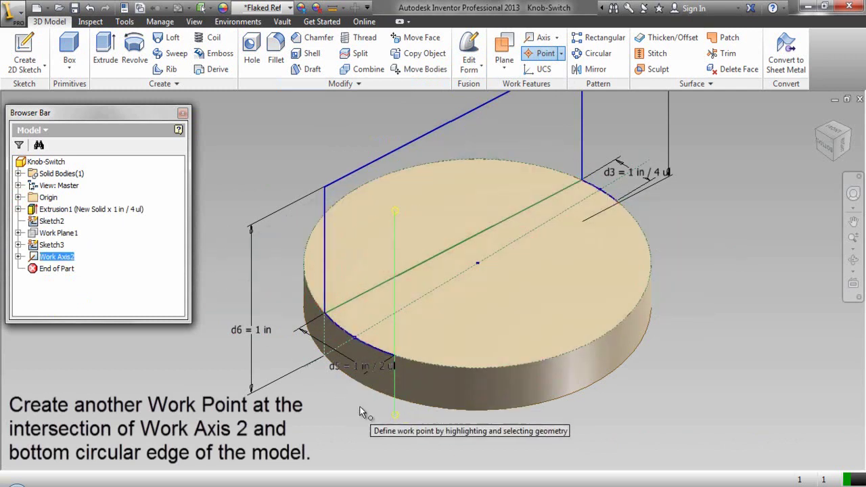
left_click(409, 400)
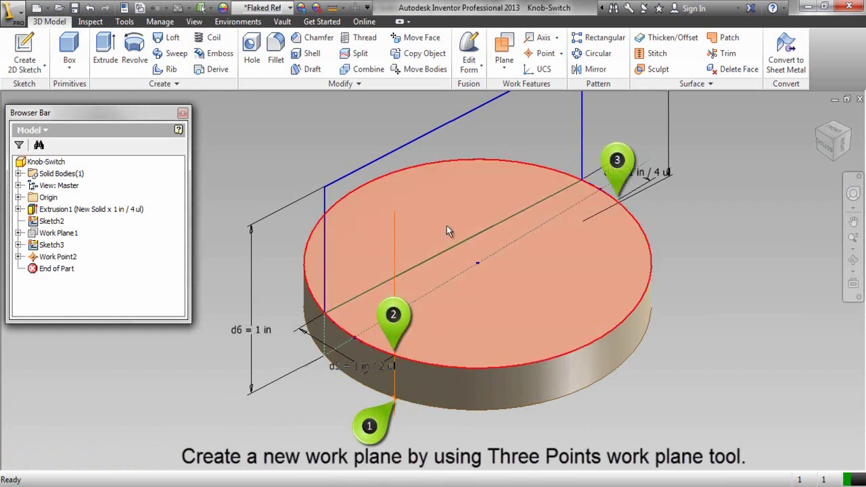
Create a three-point work plane through the new work point, the 1/2 in arc's end above it, and the 1/4 in arc's second end.
left_click(504, 72)
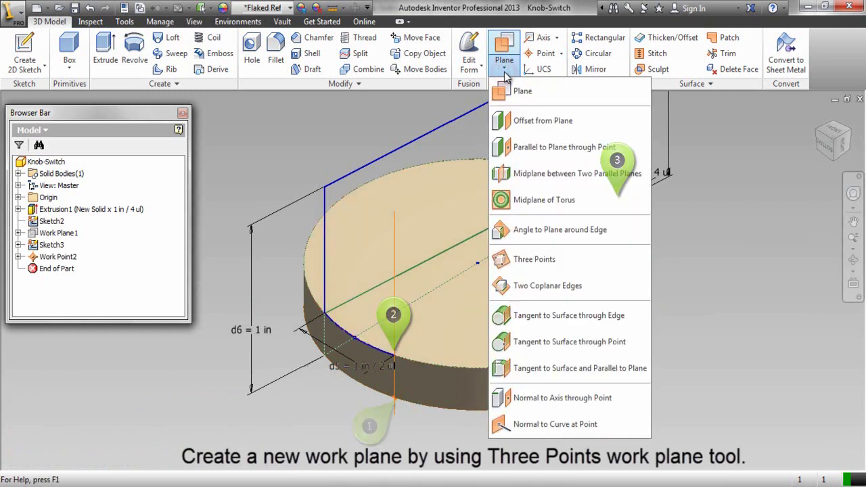
left_click(545, 261)
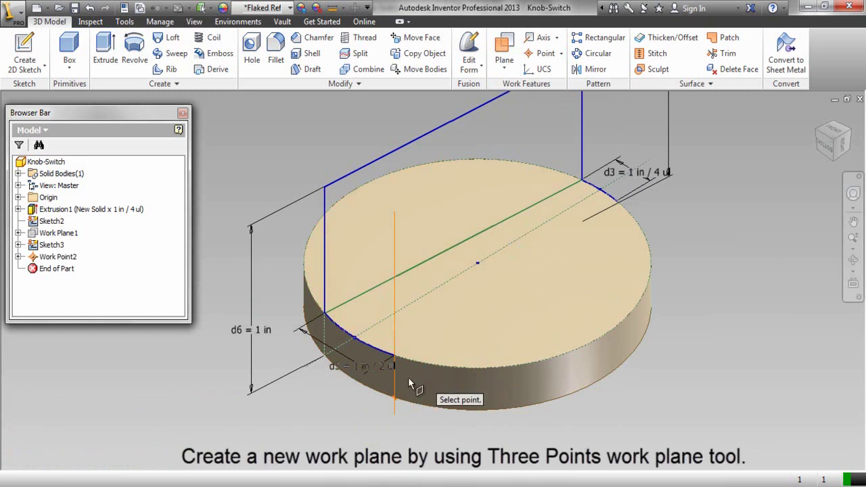
left_click(393, 398)
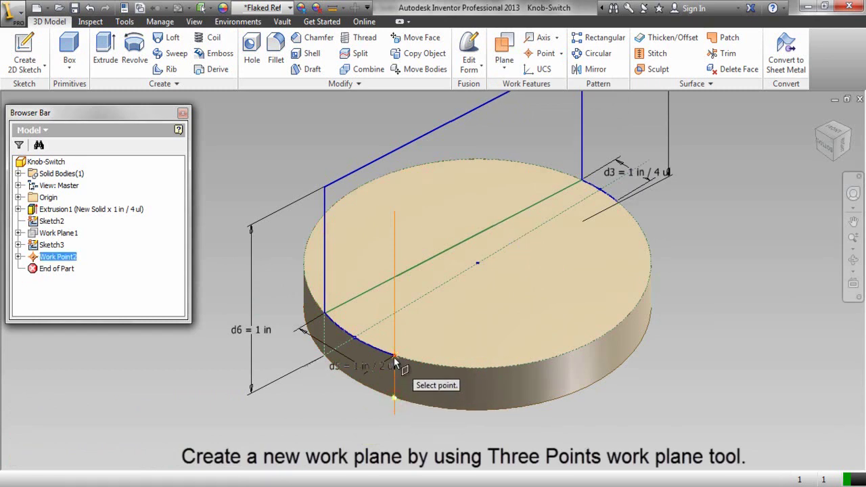
left_click(394, 358)
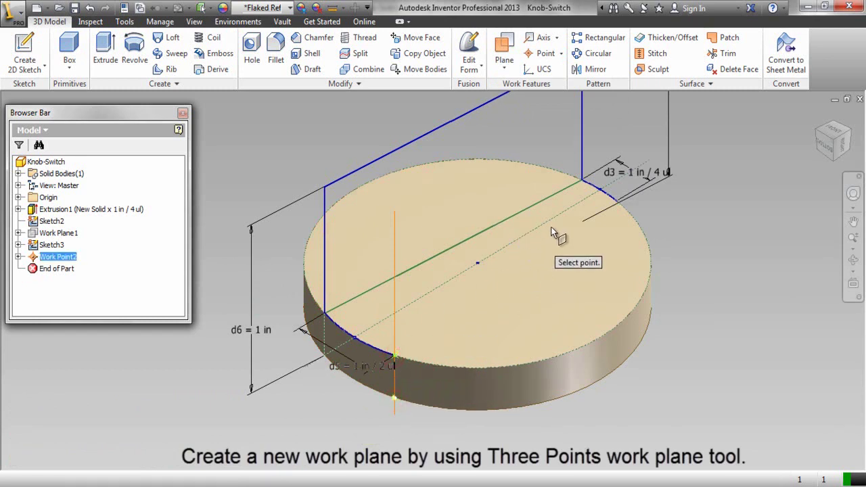
left_click(618, 202)
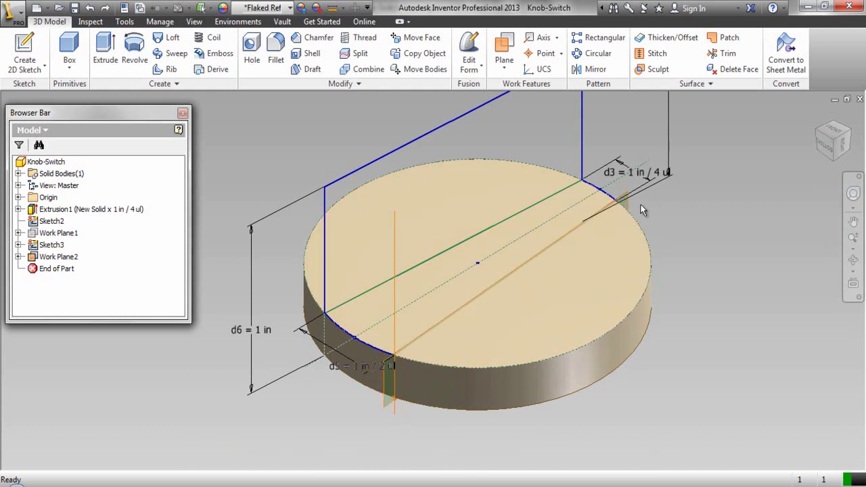
Start a sketch on the new work plane and project the disc's cut edges into it.
left_click(627, 201)
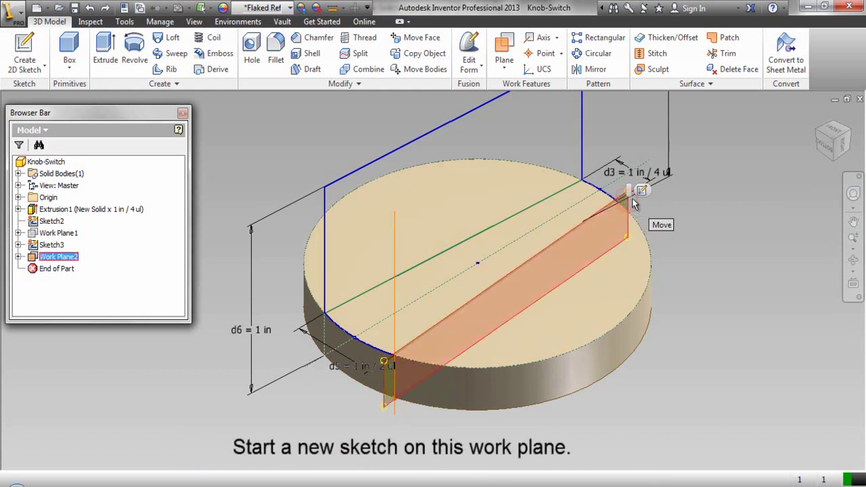
left_click(641, 192)
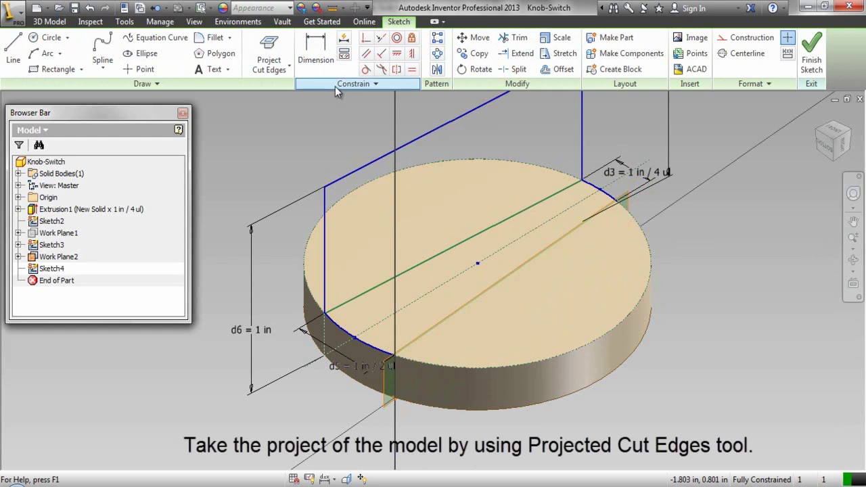
left_click(265, 52)
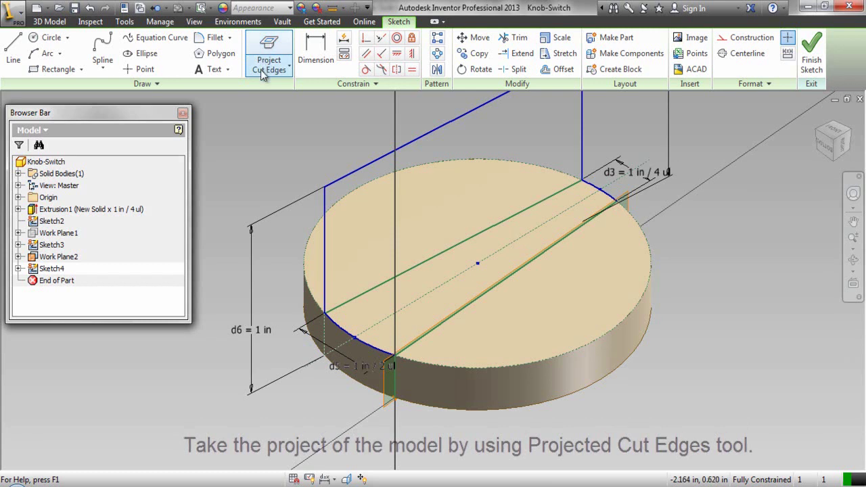
Draw vertical lines up from both ends of the top projected edge, about 0.86 in at the 1/2 in arc and 0.62 in at the 1/4 in arc.
right_click(256, 139)
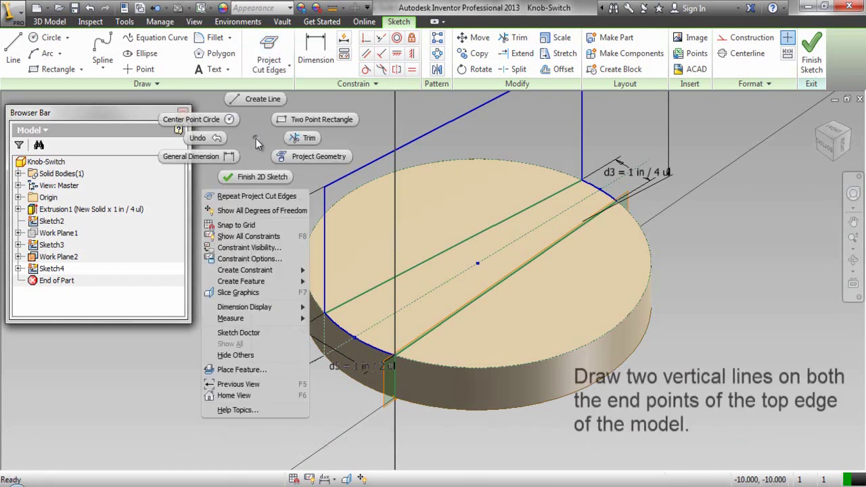
left_click(263, 100)
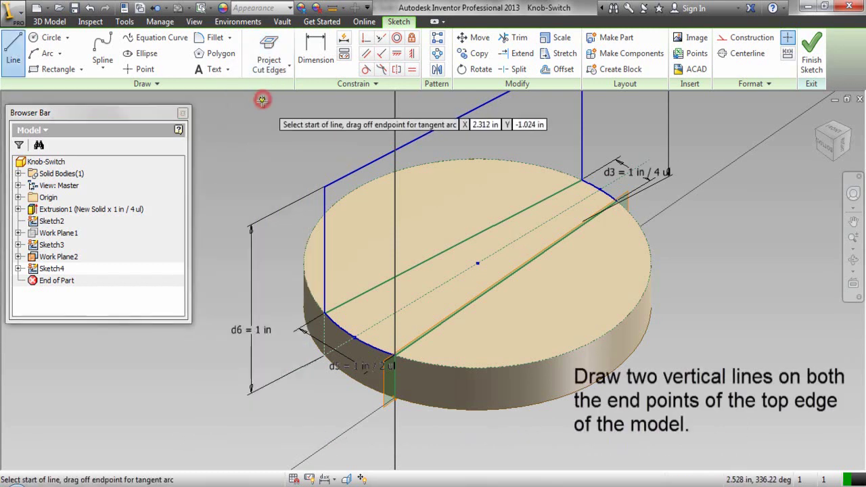
left_click(395, 355)
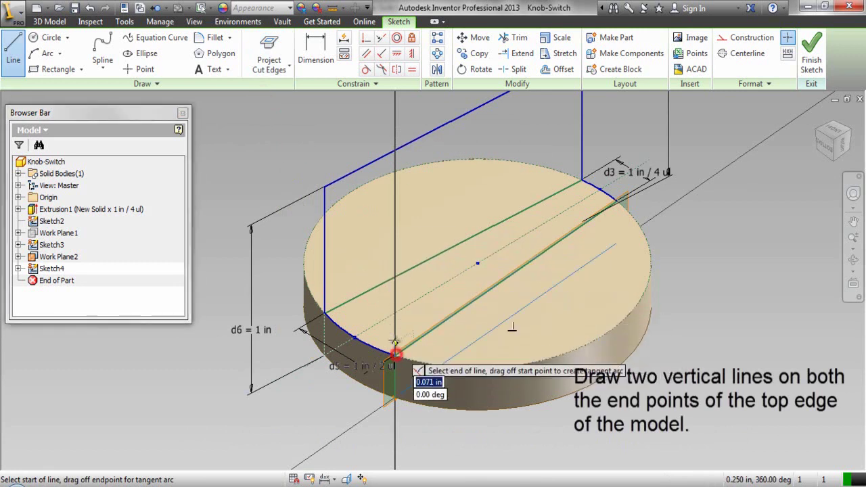
right_click(417, 202)
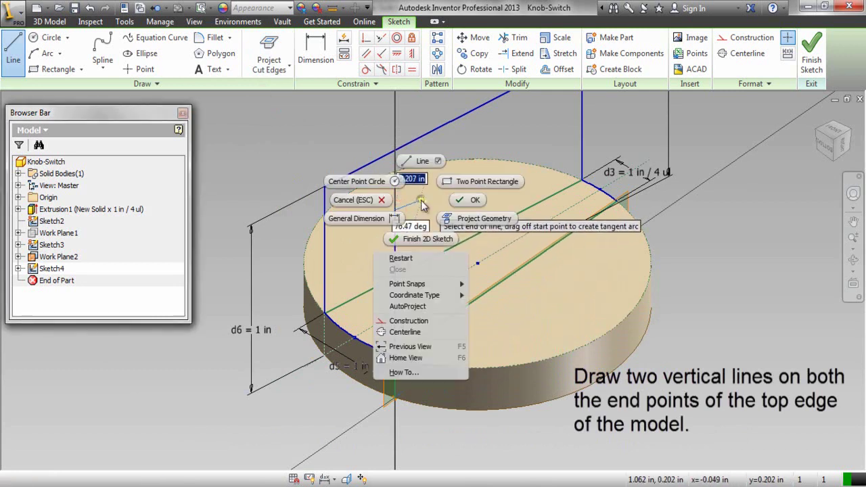
left_click(427, 258)
scroll(320, 402, "down", 3)
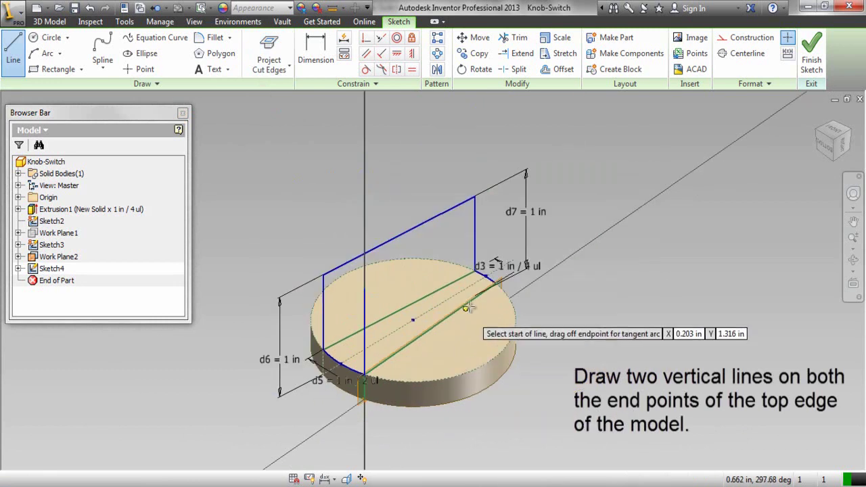
scroll(496, 286, "up", 2)
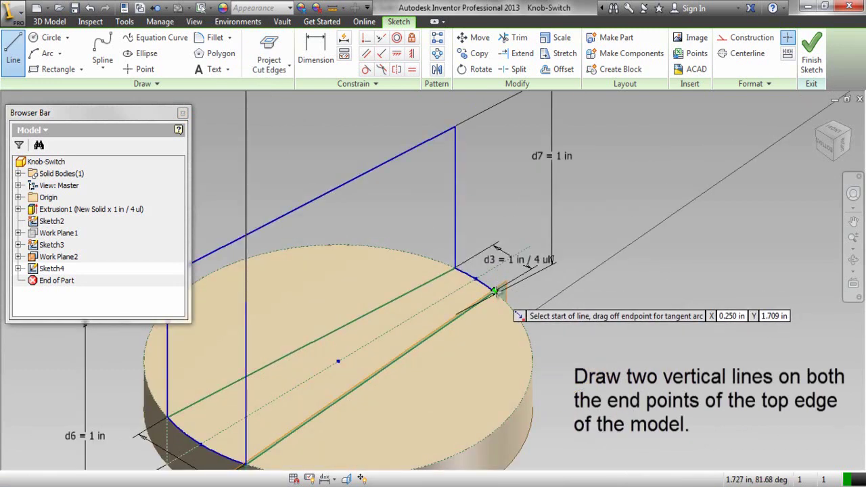
left_click(495, 291)
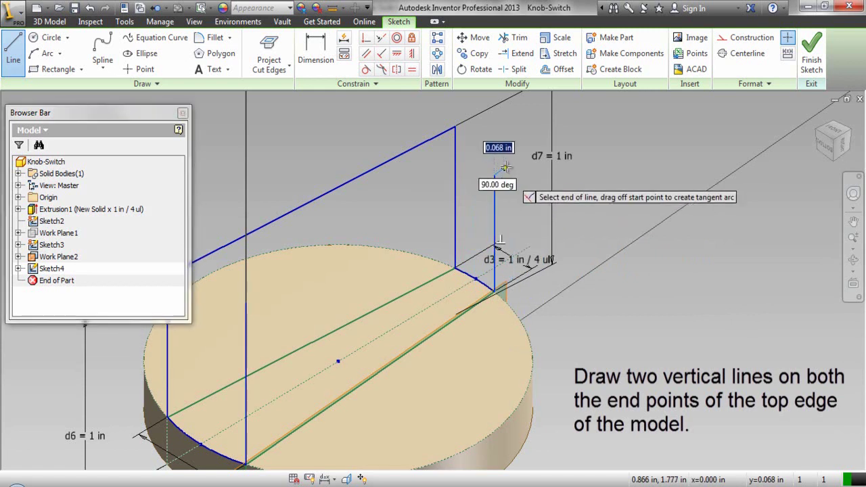
right_click(506, 166)
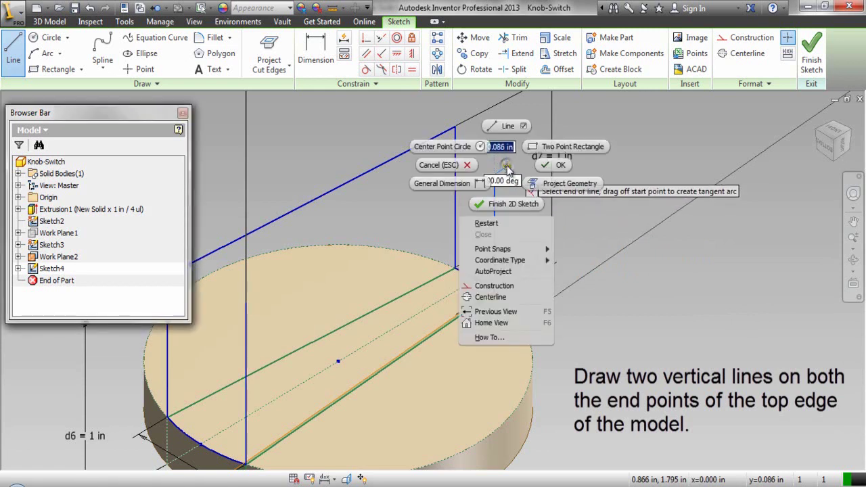
left_click(542, 167)
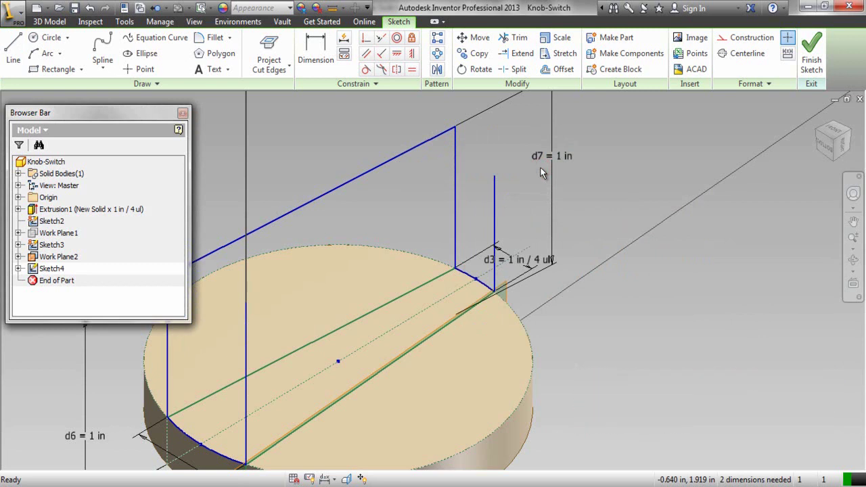
Dimension the height from the disc's bottom edge to the top of the new vertical line at the 1/2 in arc as 1 in.
middle_click_drag(540, 172, 629, 130)
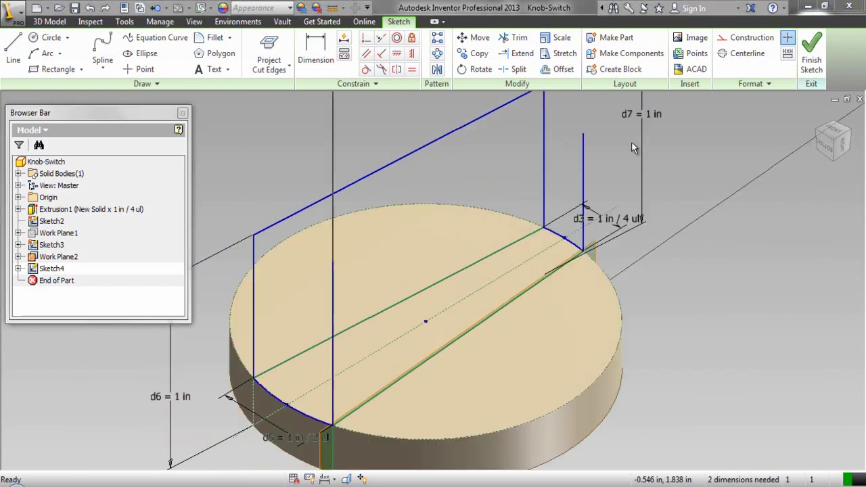
right_click(719, 171)
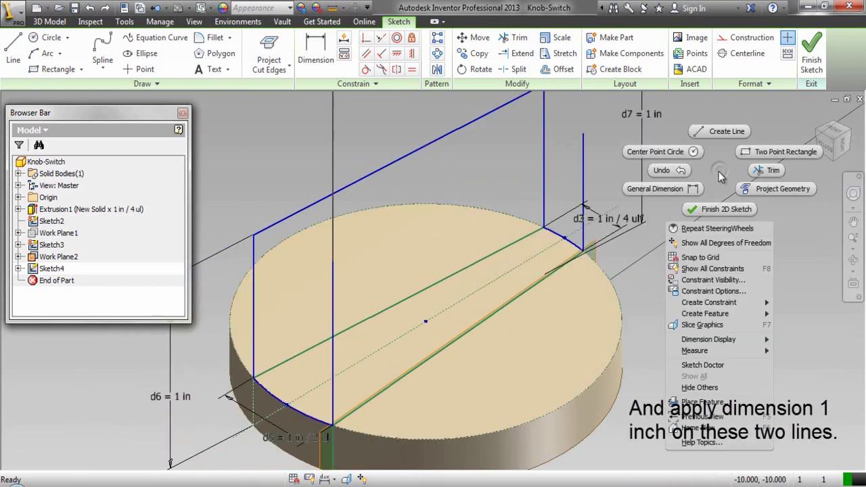
left_click(673, 189)
scroll(673, 190, "down", 3)
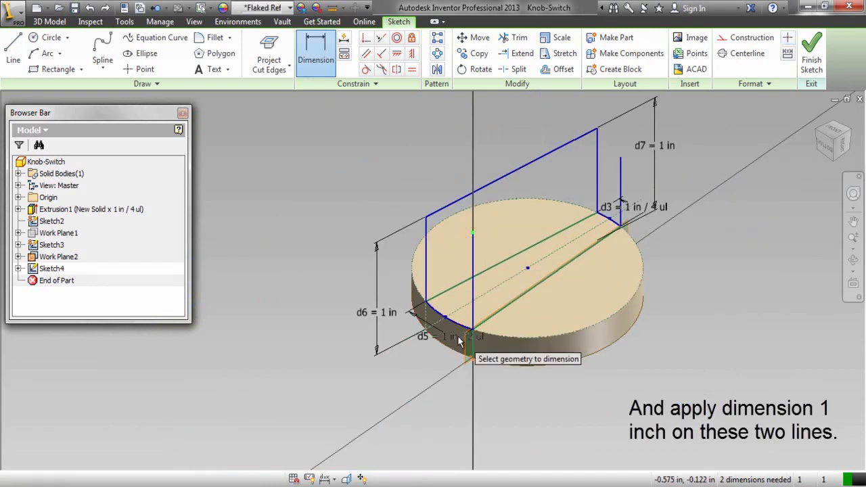
left_click(473, 359)
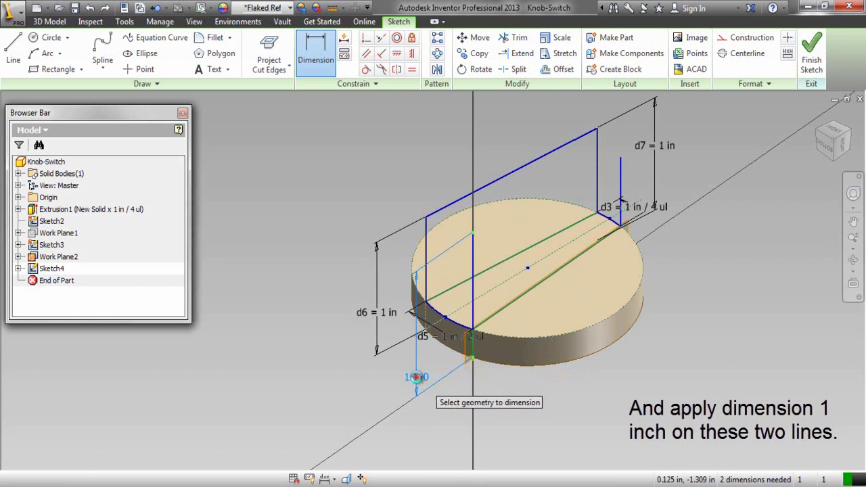
left_click(417, 381)
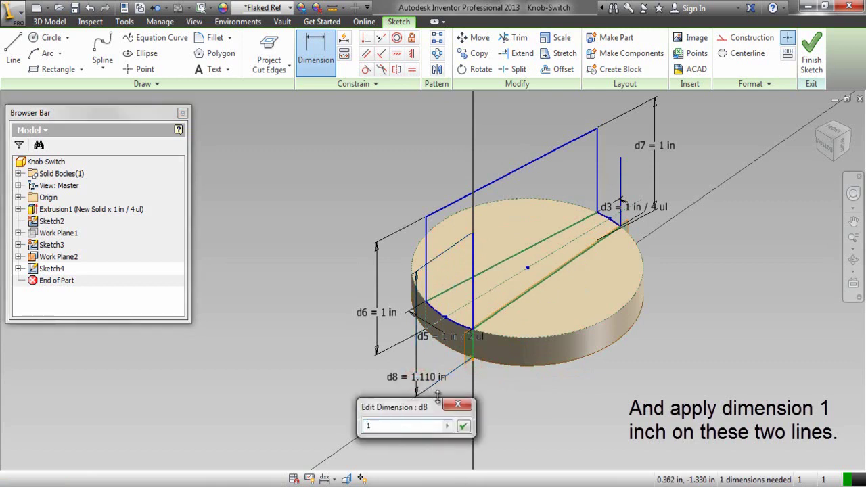
type("1")
left_click(463, 426)
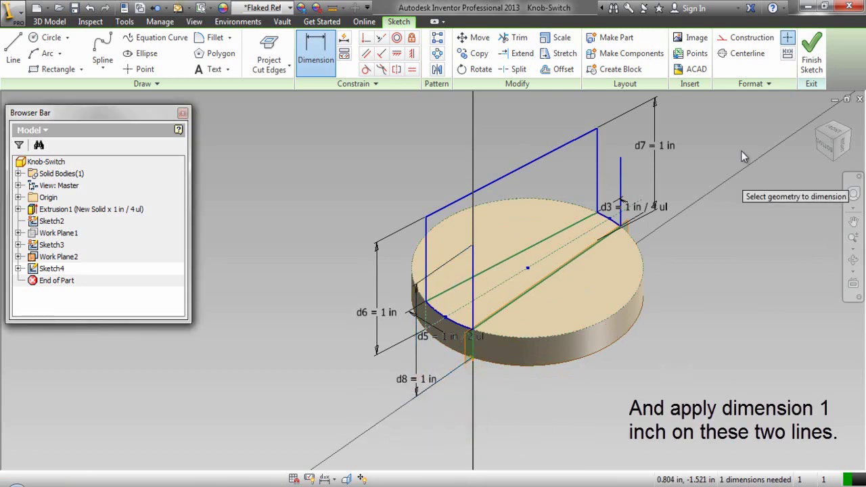
Dimension the height from the disc's bottom edge to the top of the new vertical line at the 1/4 in arc as 1 in.
left_click(818, 143)
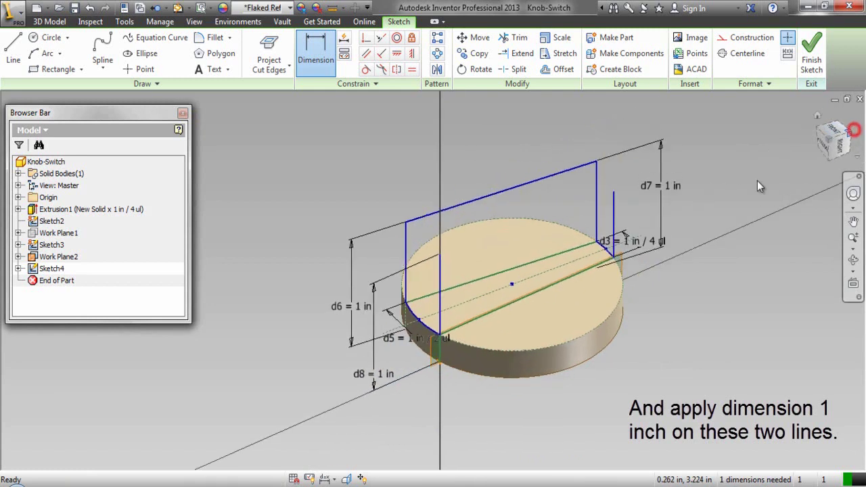
scroll(484, 355, "up", 2)
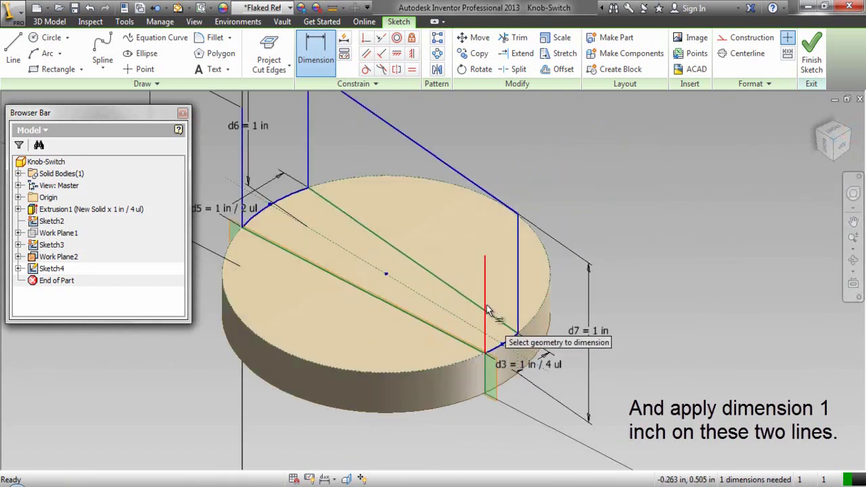
left_click(484, 258)
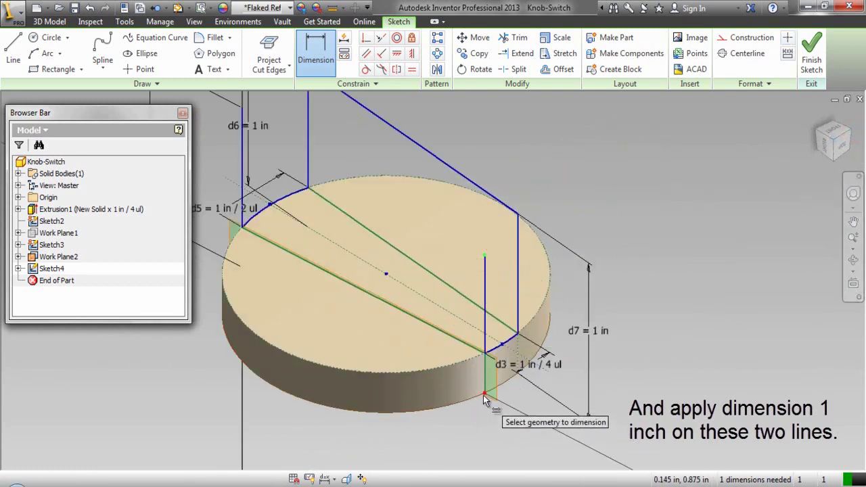
left_click(488, 397)
left_click(541, 411)
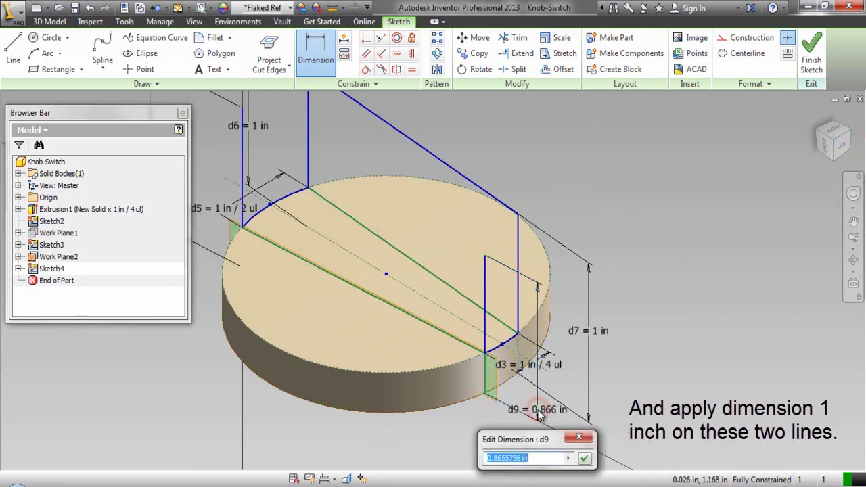
type("1")
left_click(584, 460)
right_click(636, 162)
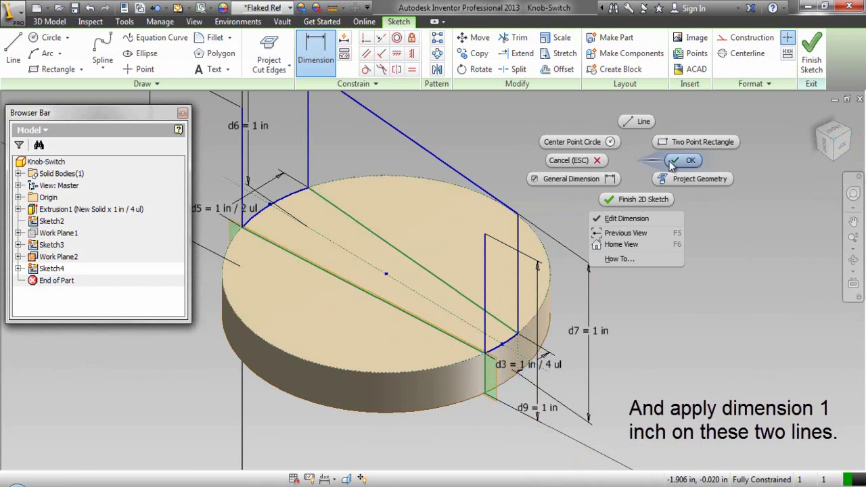
left_click(670, 163)
Close the second grip profile with a line joining the top ends of its two vertical lines.
left_click_drag(822, 138, 556, 224)
scroll(476, 235, "up", 3)
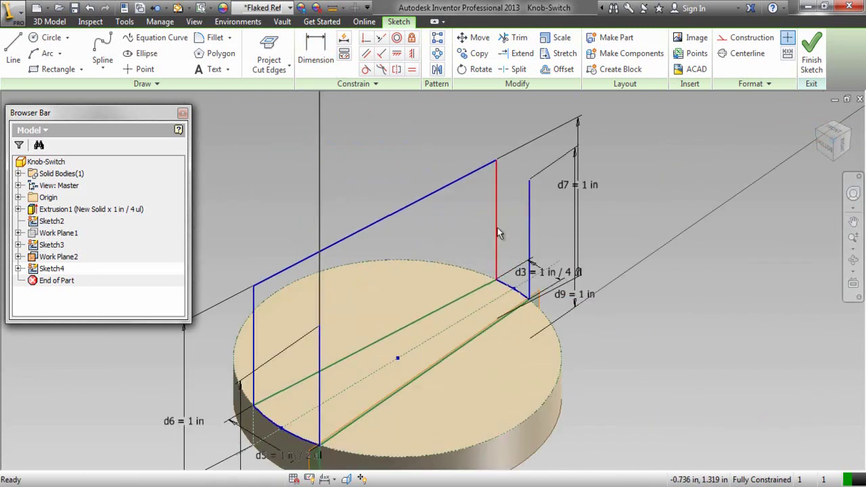
right_click(654, 161)
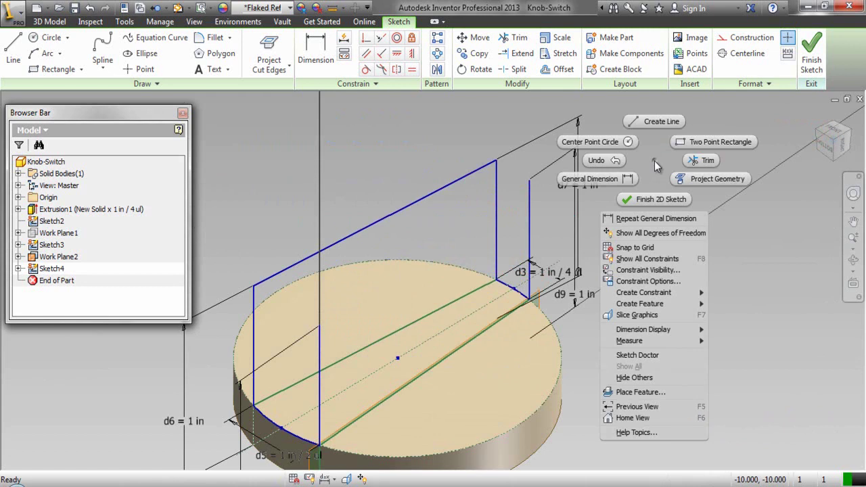
left_click(657, 124)
left_click(529, 180)
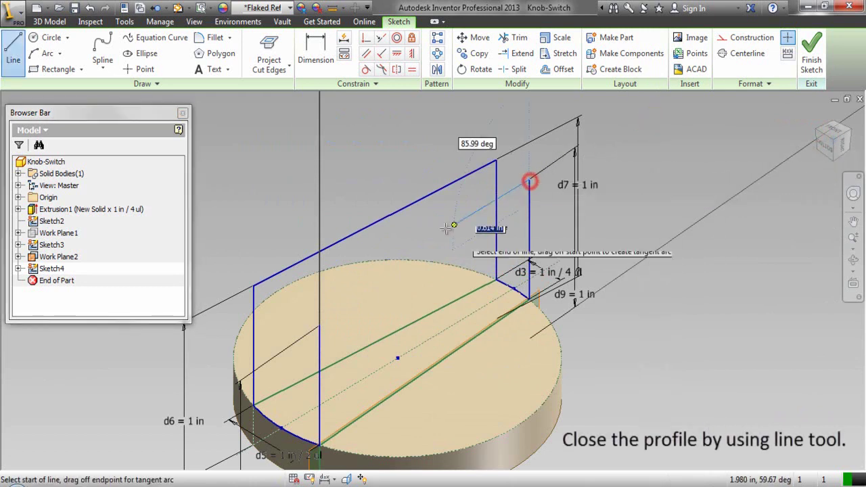
left_click(319, 326)
right_click(441, 280)
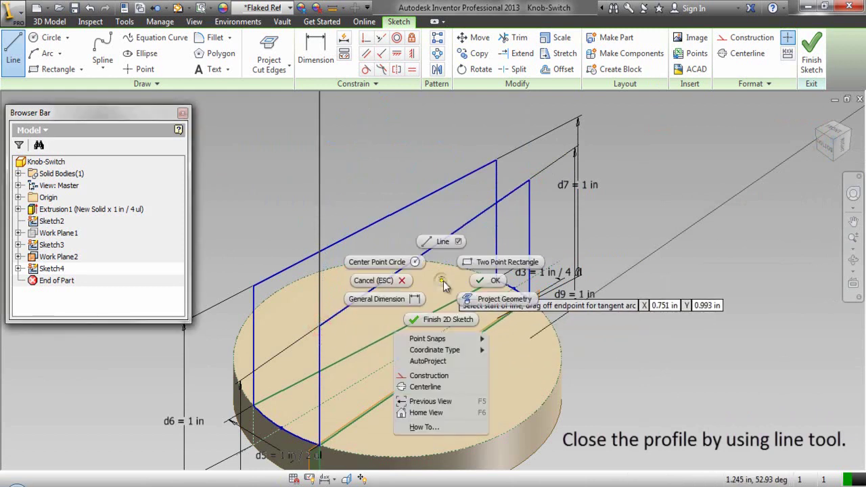
left_click(483, 288)
key("Escape")
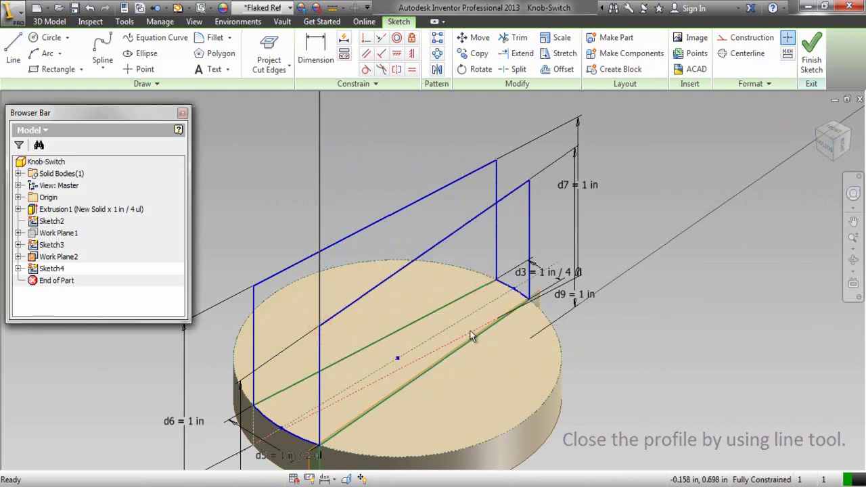
Convert the unused projected edges below the second profile to construction geometry, finish the sketch and update the part.
scroll(471, 293, "down", 2)
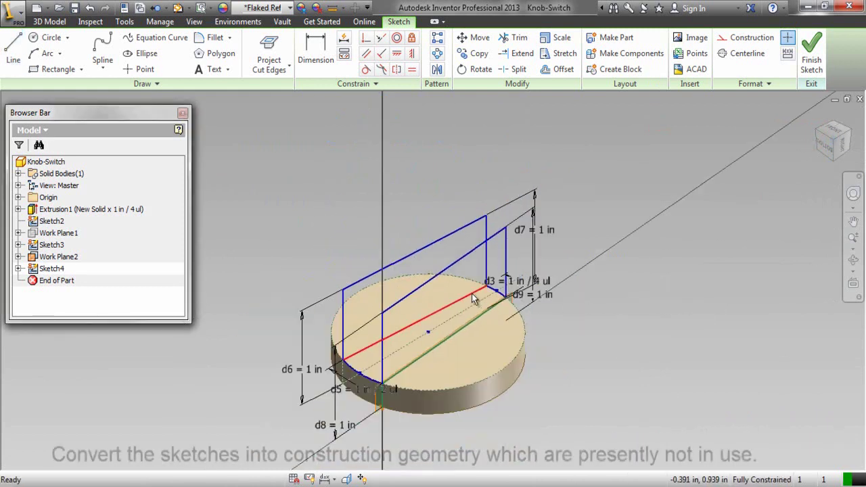
left_click(384, 402)
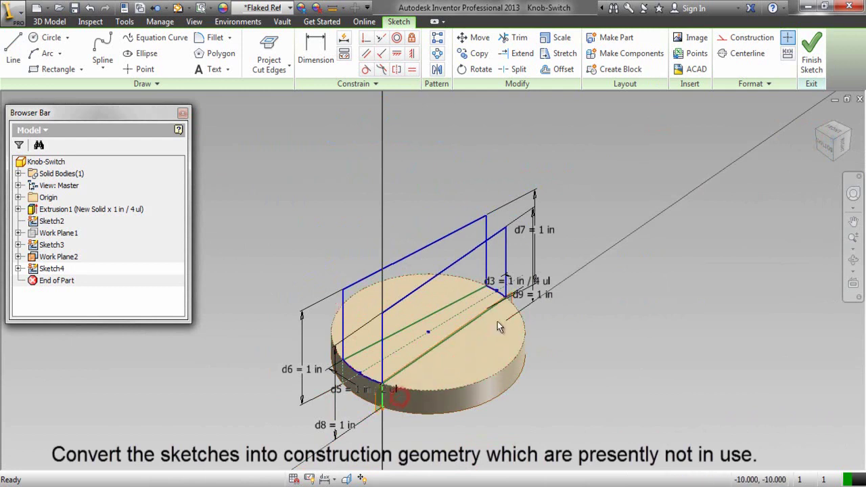
left_click(509, 312)
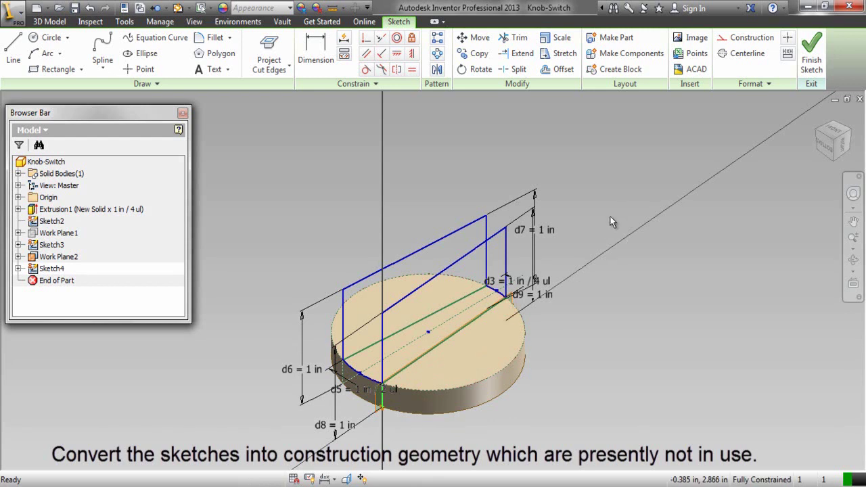
left_click(623, 219)
left_click(811, 52)
left_click(852, 250)
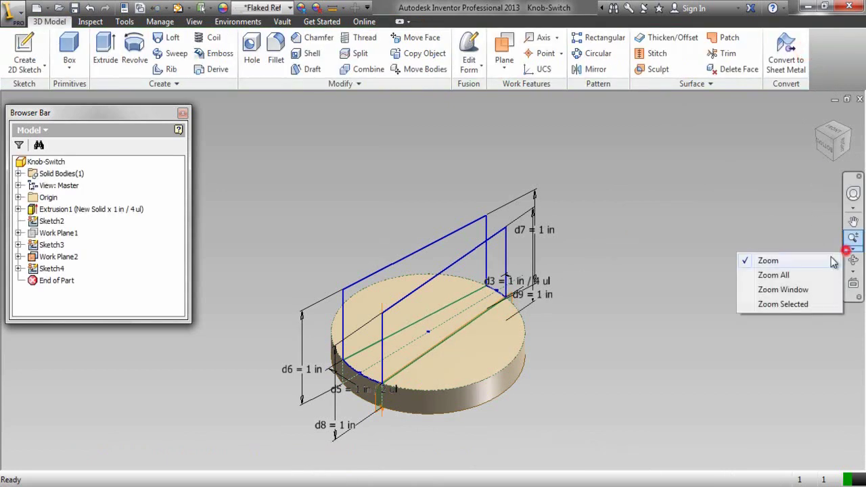
left_click(756, 276)
left_click(641, 244)
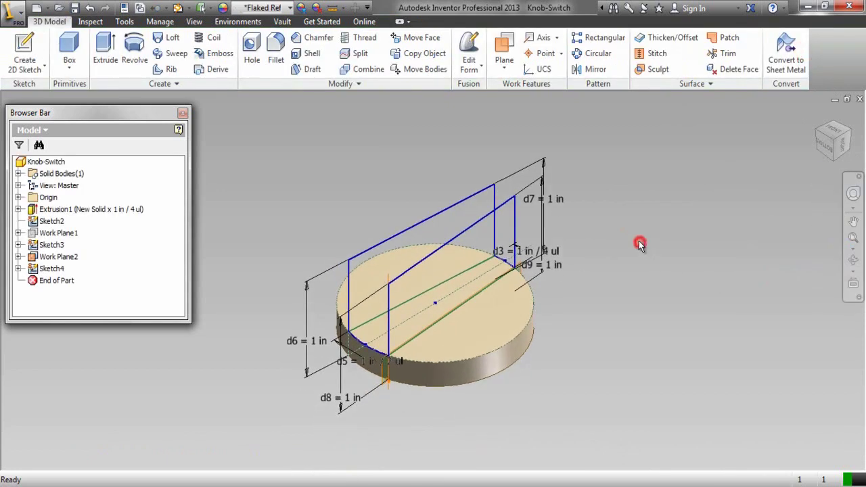
left_click(178, 9)
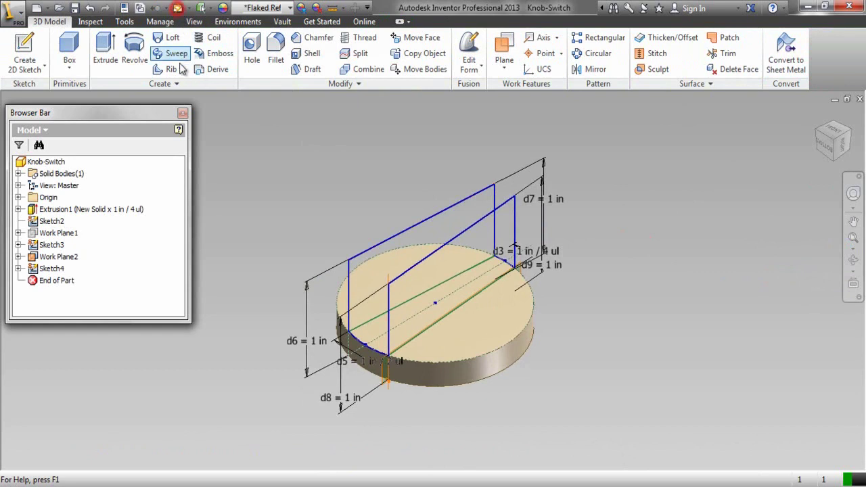
Hide Work Plane2 together with its work point and work axis, and collapse the whole model tree.
left_click(68, 257)
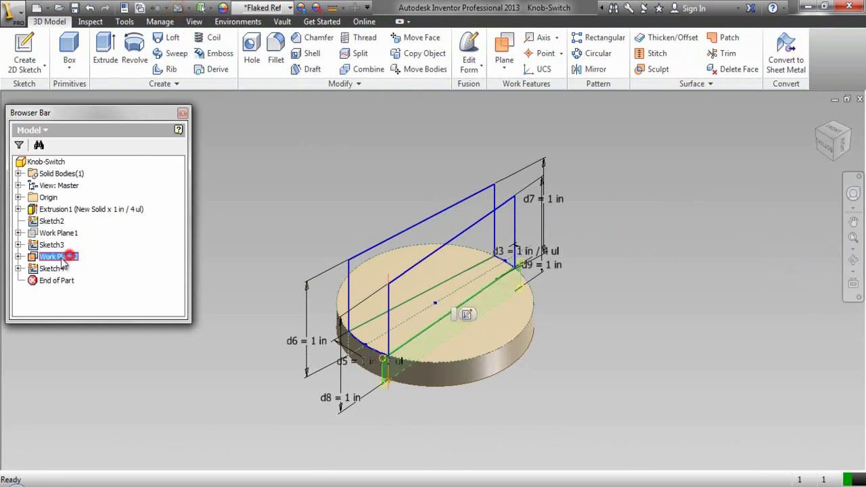
left_click(18, 257)
left_click(30, 268)
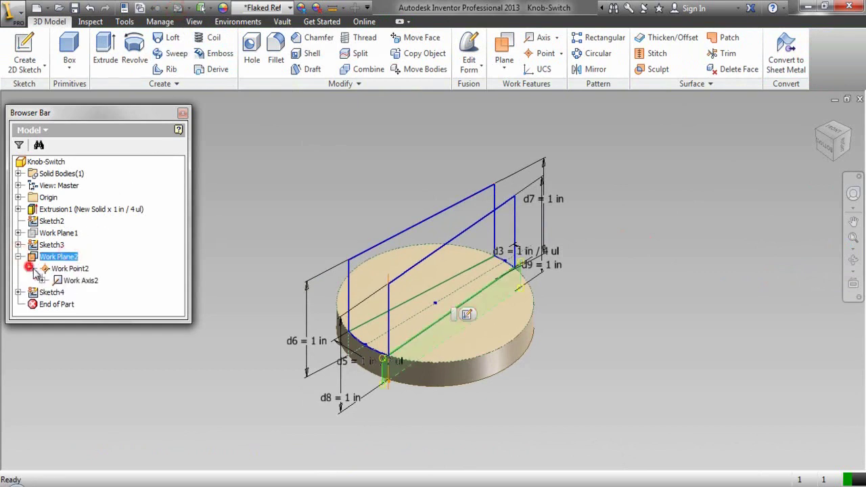
left_click(76, 280, "shift")
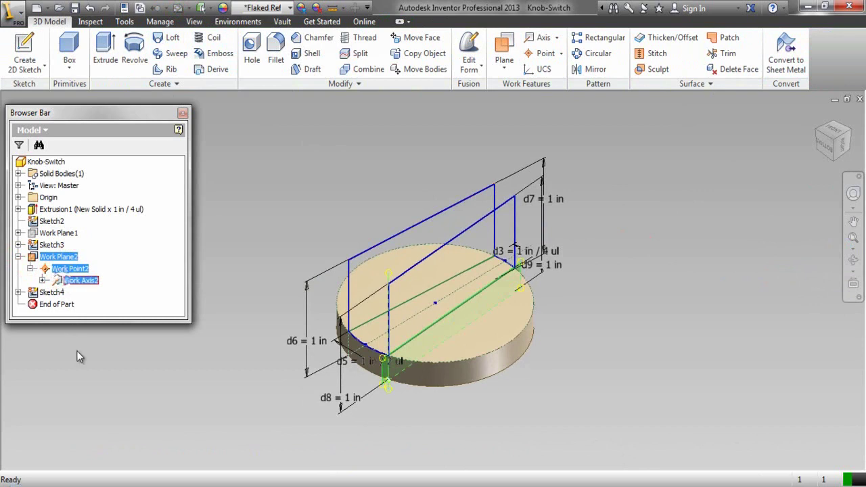
right_click(56, 278)
left_click(84, 357)
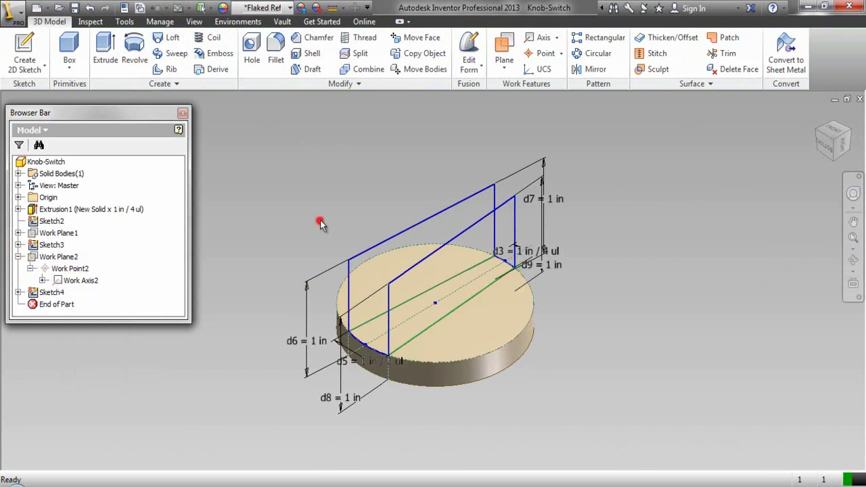
right_click(151, 176)
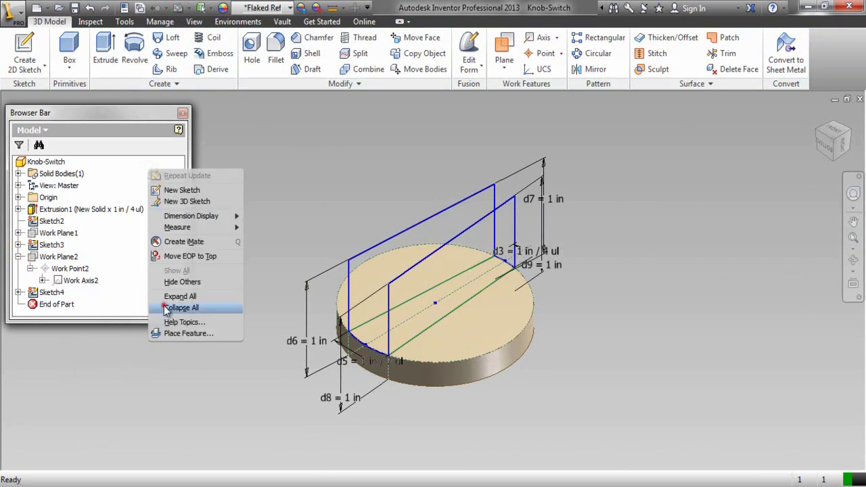
left_click(164, 306)
Create a three-point work plane through both profiles' top corners at the 1/2 in arc and the second profile's other top corner; start a sketch on it.
left_click(852, 236)
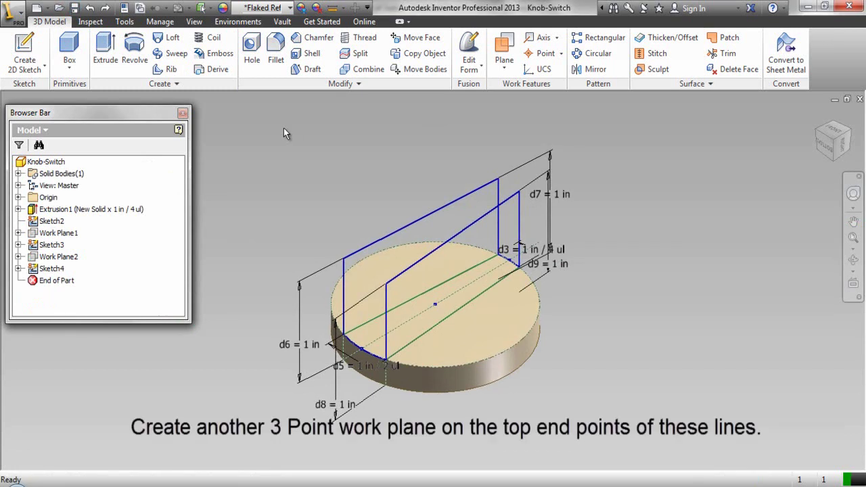
left_click(506, 74)
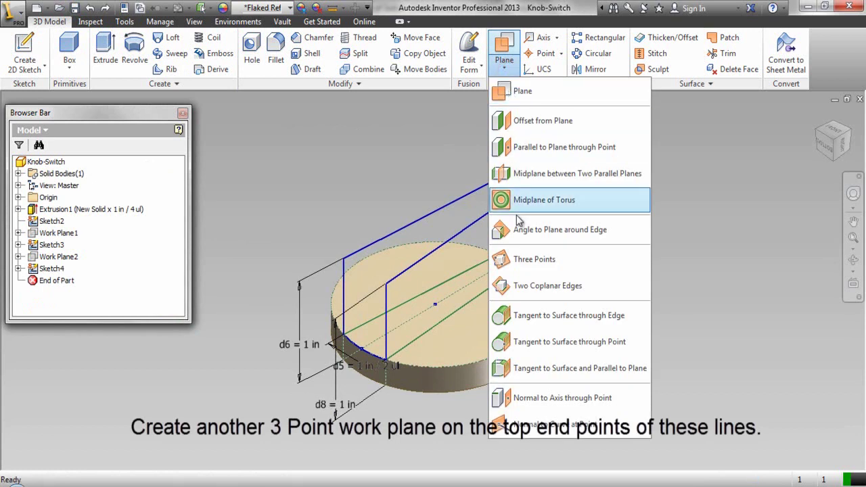
left_click(530, 267)
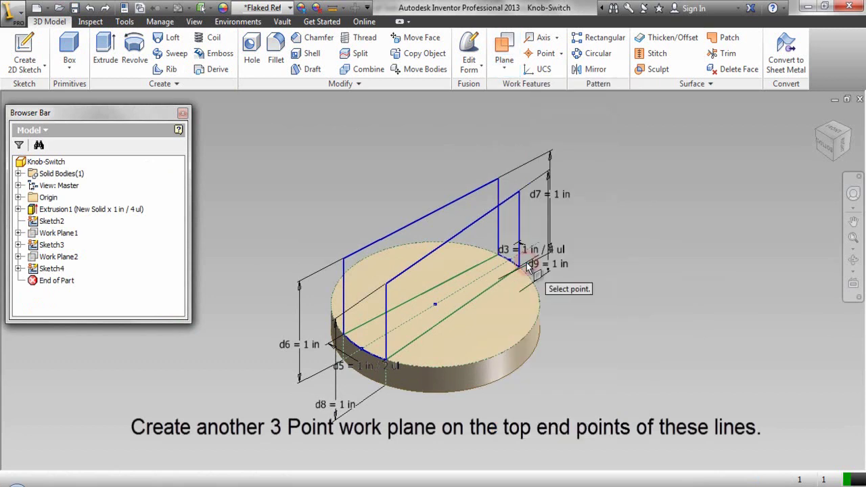
left_click(343, 261)
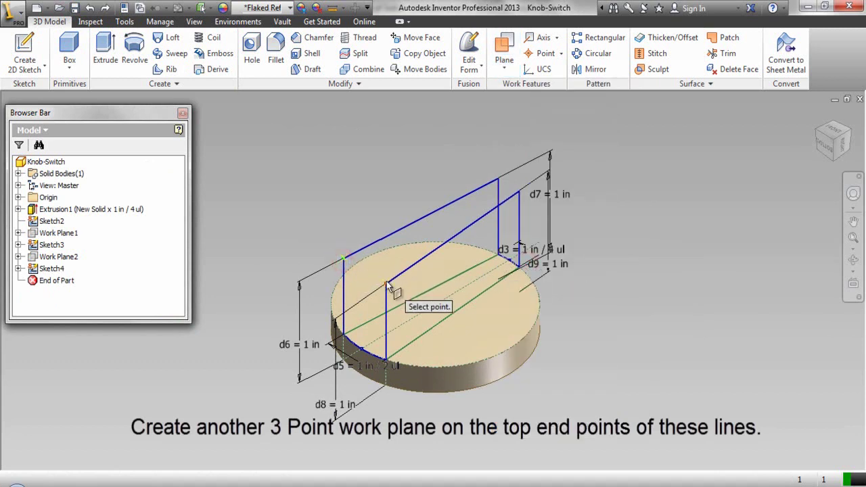
left_click(385, 283)
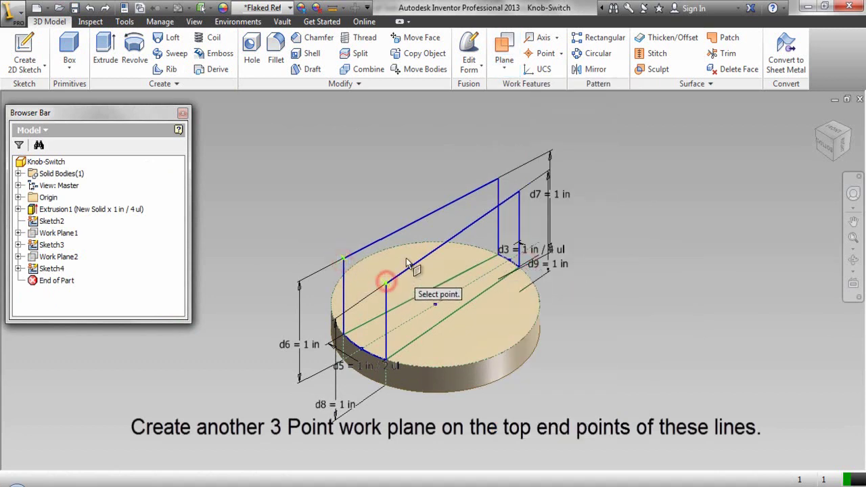
left_click(520, 194)
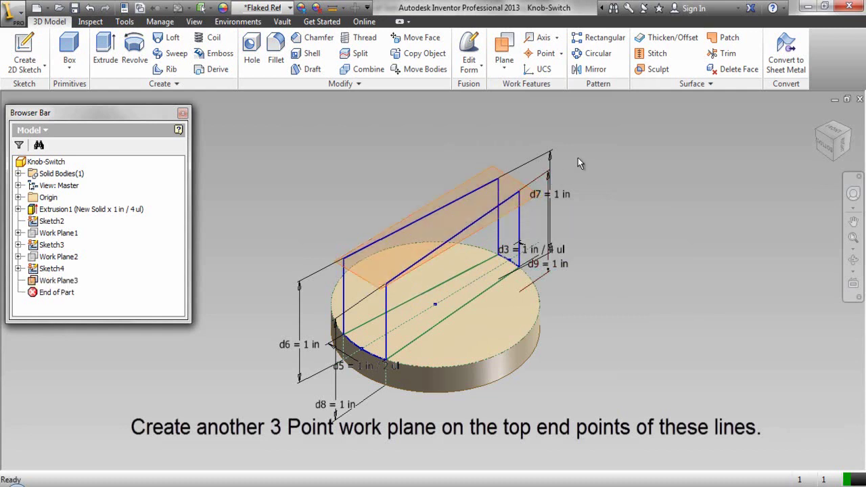
left_click(502, 173)
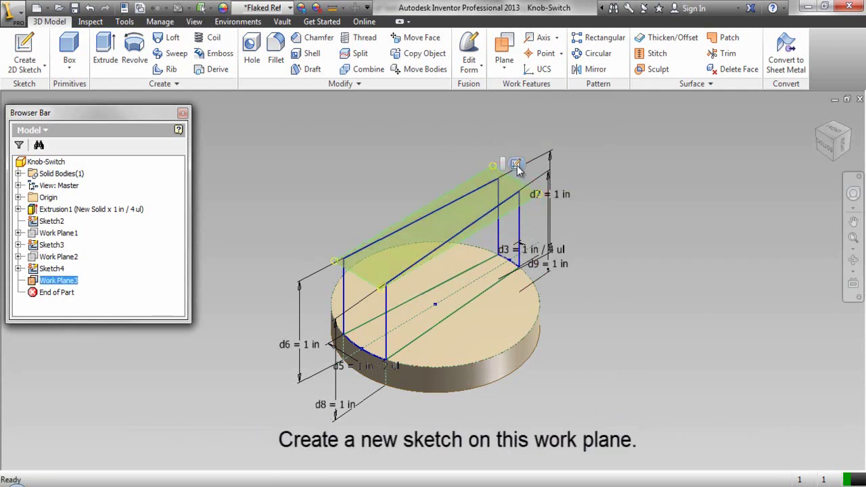
left_click(516, 166)
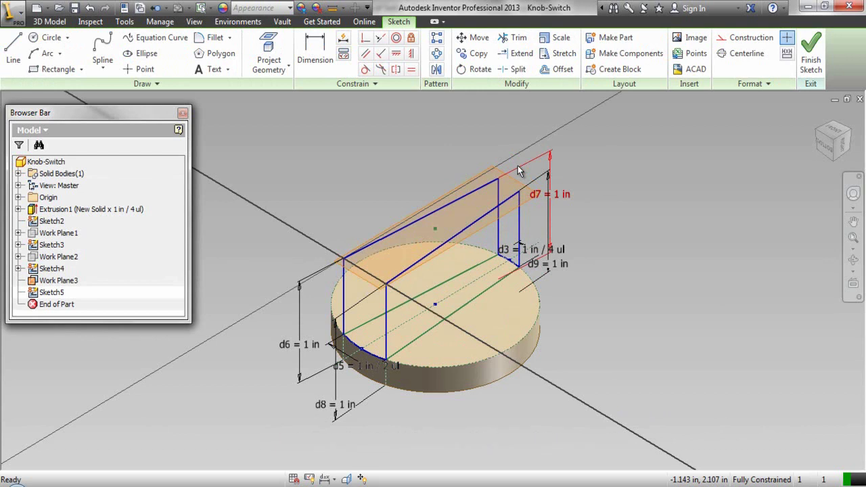
Project the 1/2 in arc of the base sketch onto the top work plane's sketch.
left_click(268, 47)
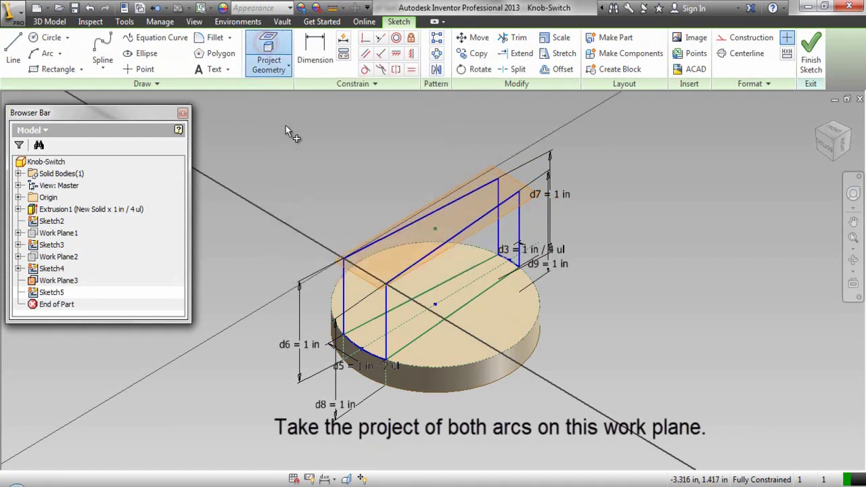
scroll(367, 361, "up", 3)
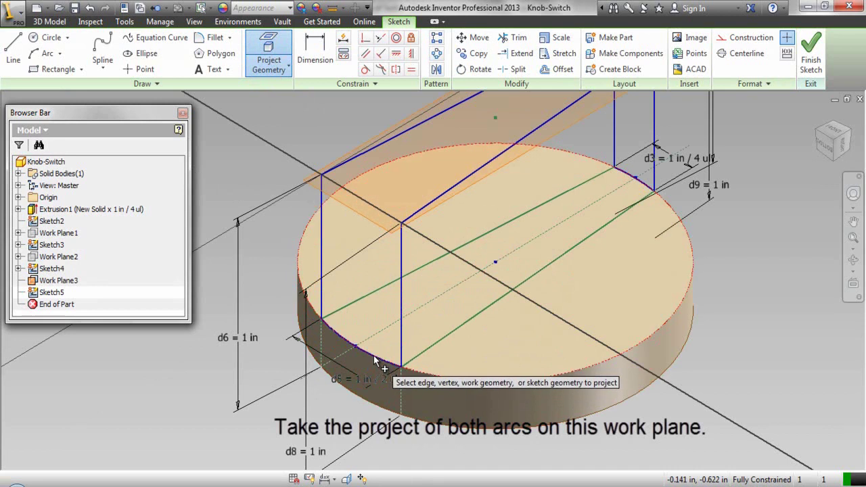
right_click(377, 358)
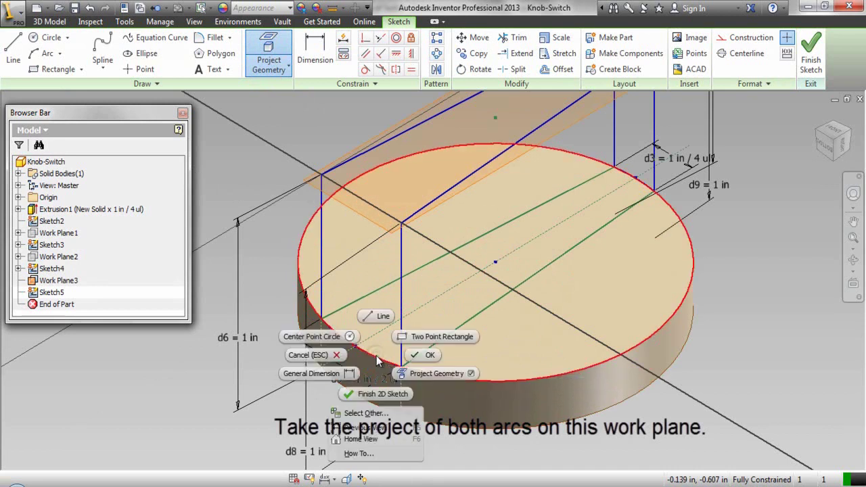
left_click(371, 413)
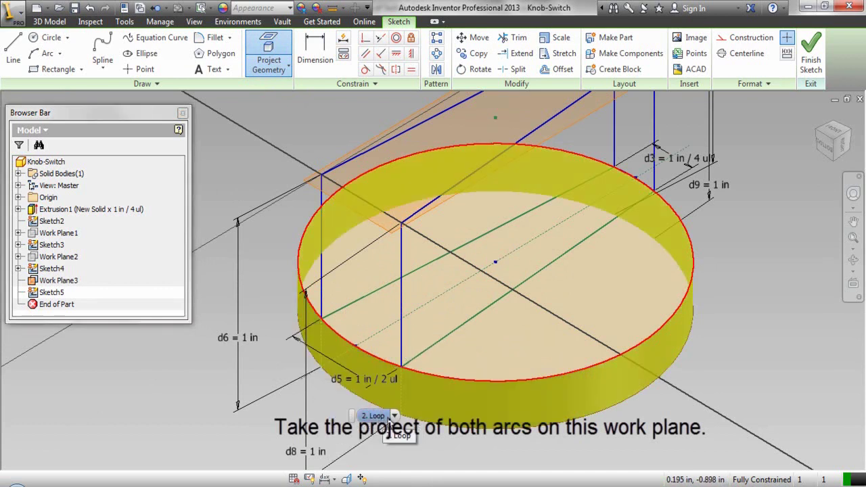
left_click(394, 416)
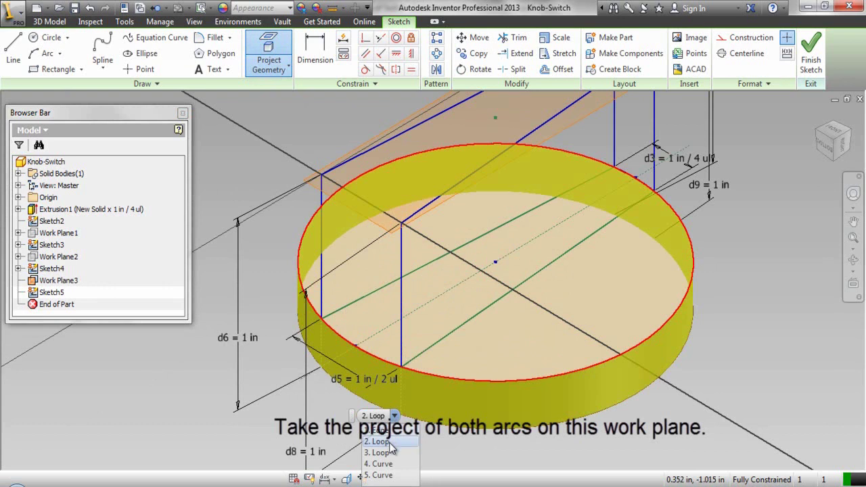
left_click(379, 475)
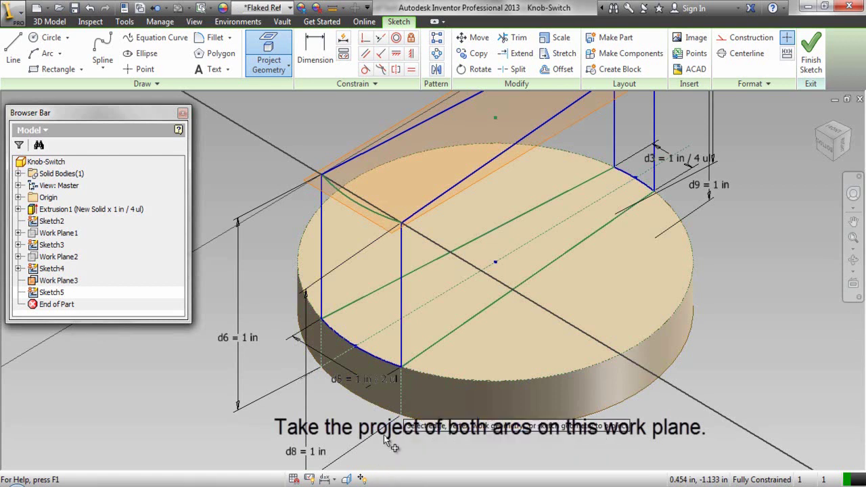
Project the 1/4 in arc at the grip's narrow end onto the top sketch and end the projection command.
scroll(382, 433, "down", 3)
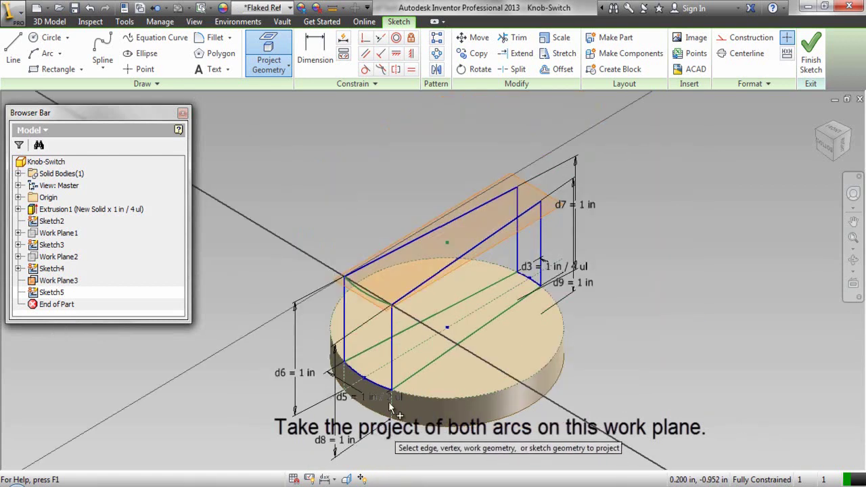
scroll(534, 278, "up", 3)
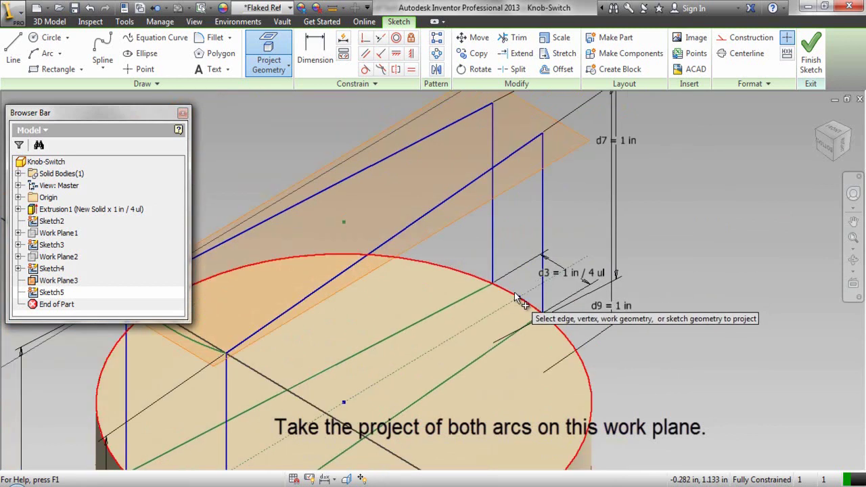
right_click(515, 298)
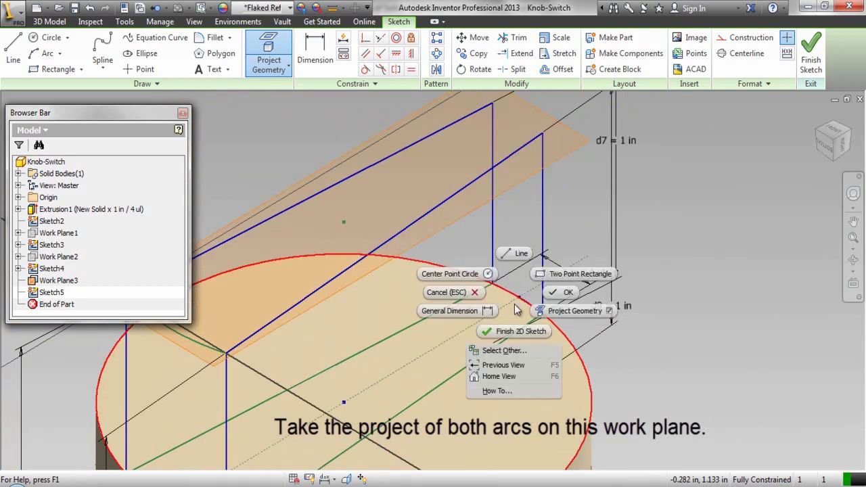
left_click(504, 351)
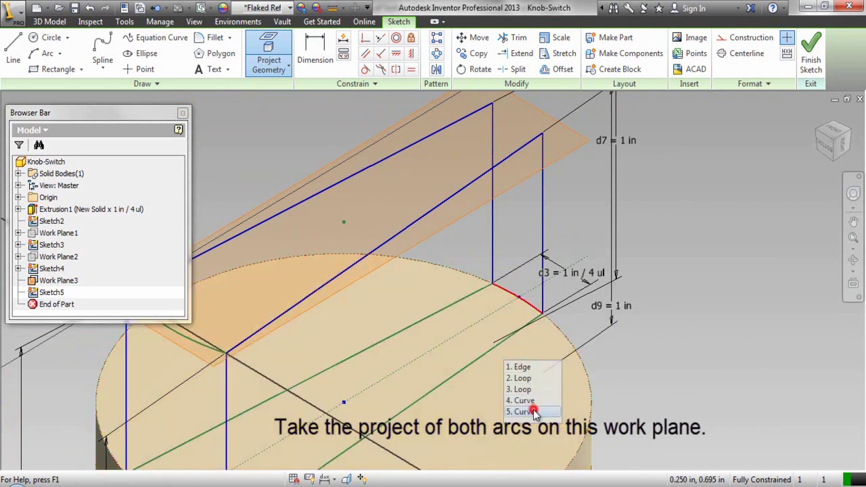
left_click(533, 410)
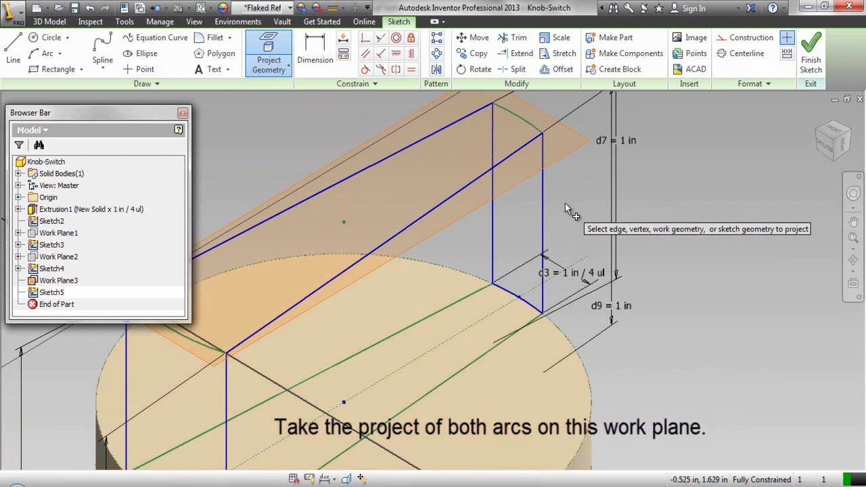
scroll(565, 203, "down", 3)
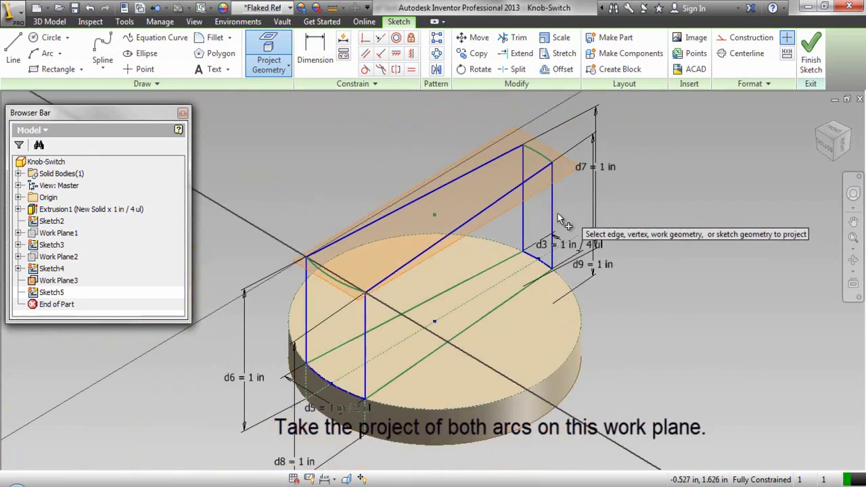
right_click(313, 174)
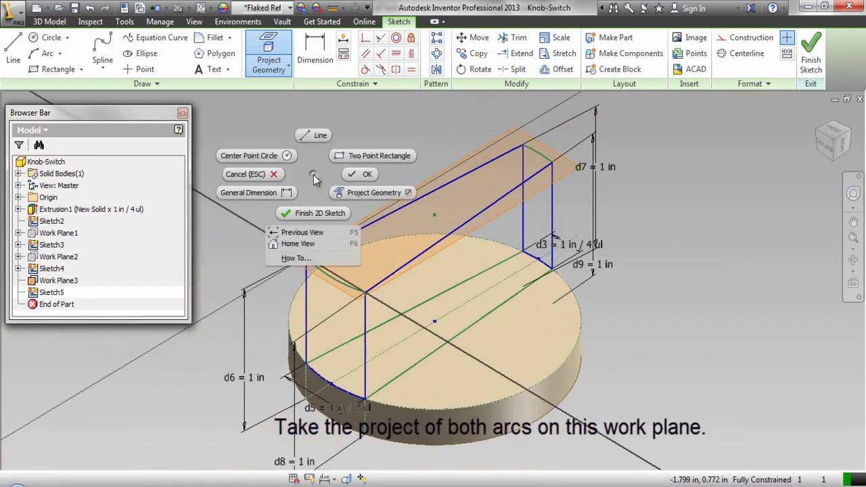
left_click(364, 172)
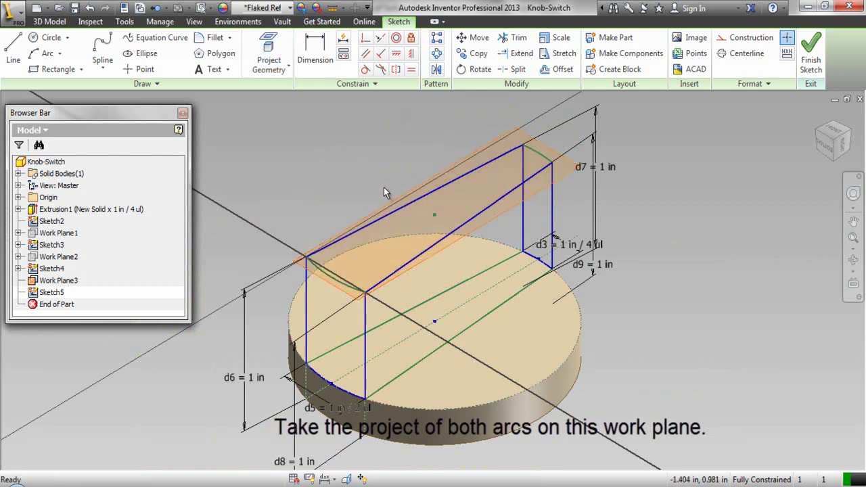
left_click(833, 135)
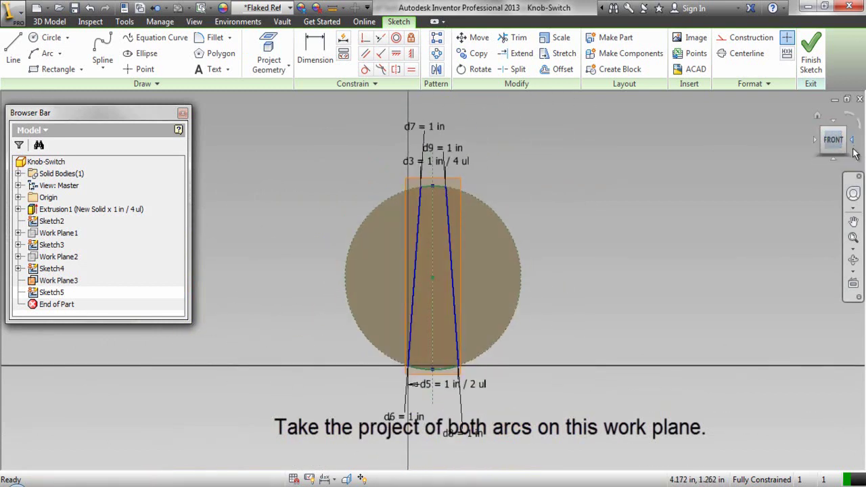
left_click(854, 194)
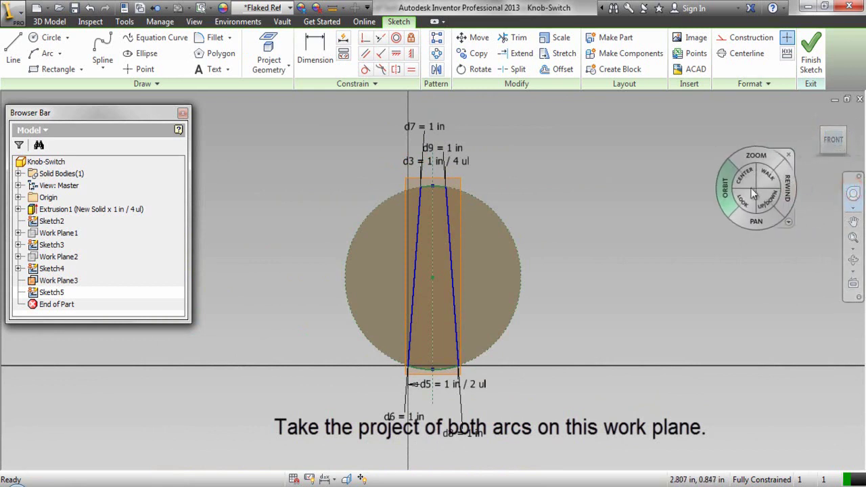
left_click(799, 189)
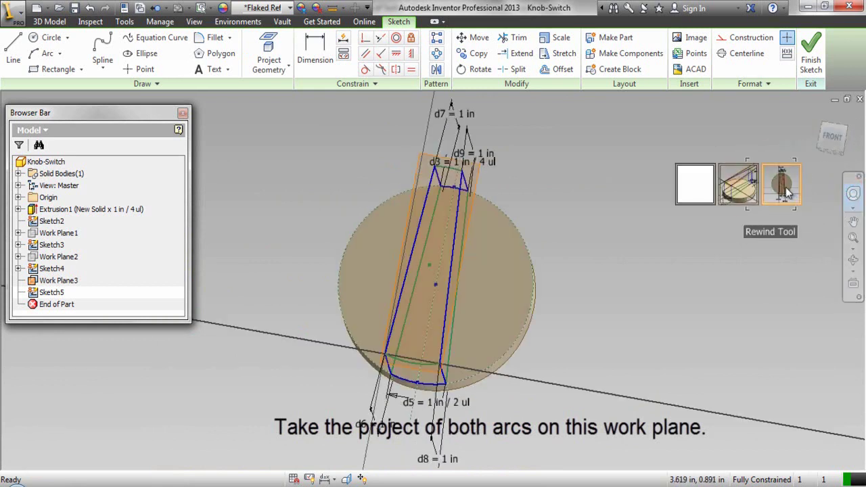
left_click_drag(751, 193, 756, 185)
left_click(741, 148)
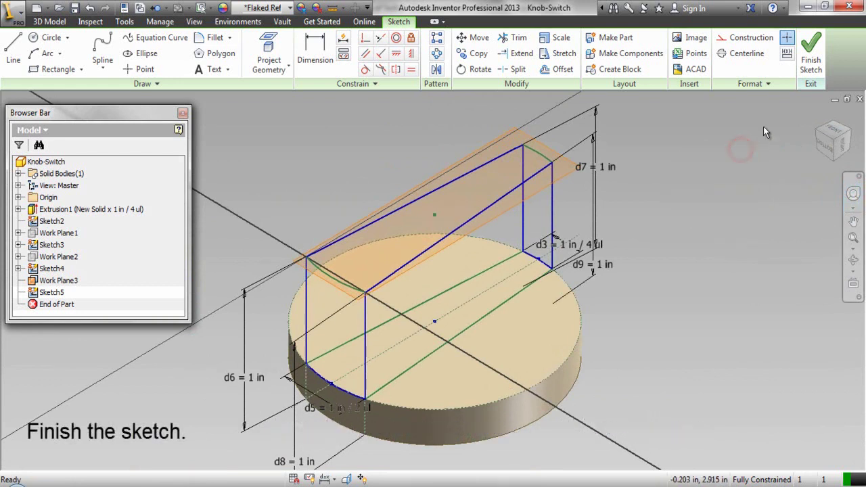
Finish the top sketch and start a solid Loft with the two closed side profiles, Sketch3 and Sketch4, as sections.
left_click(807, 73)
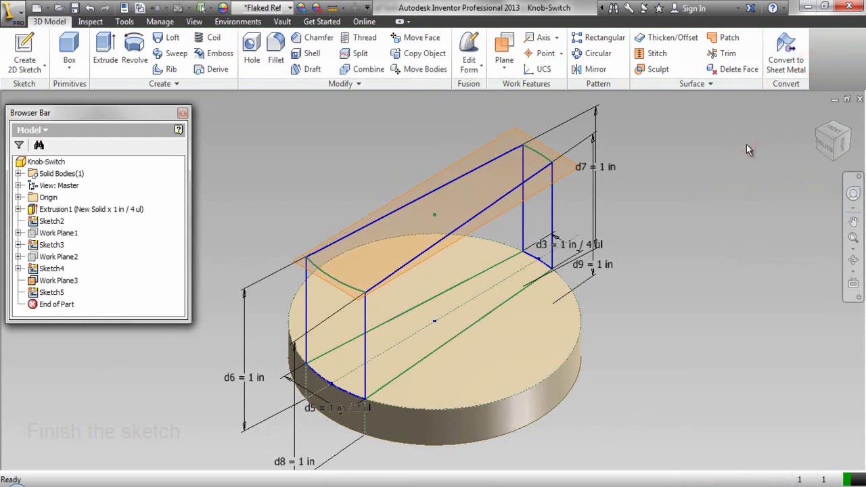
left_click(162, 38)
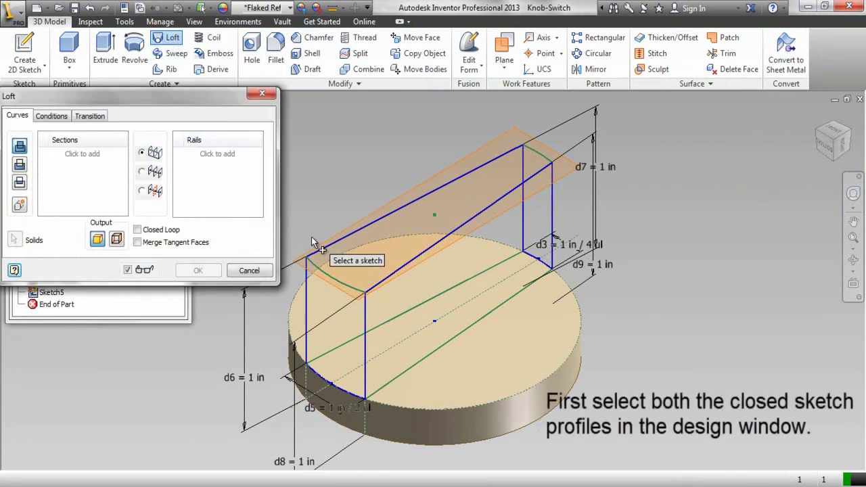
left_click(321, 251)
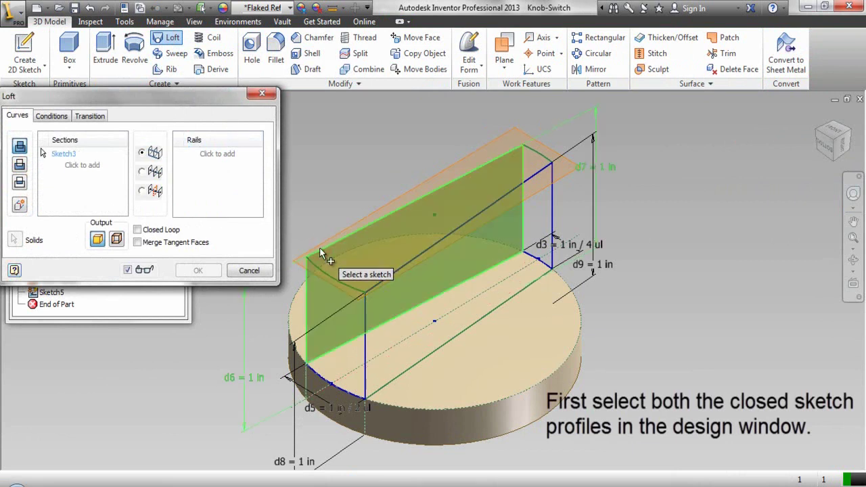
left_click(405, 268)
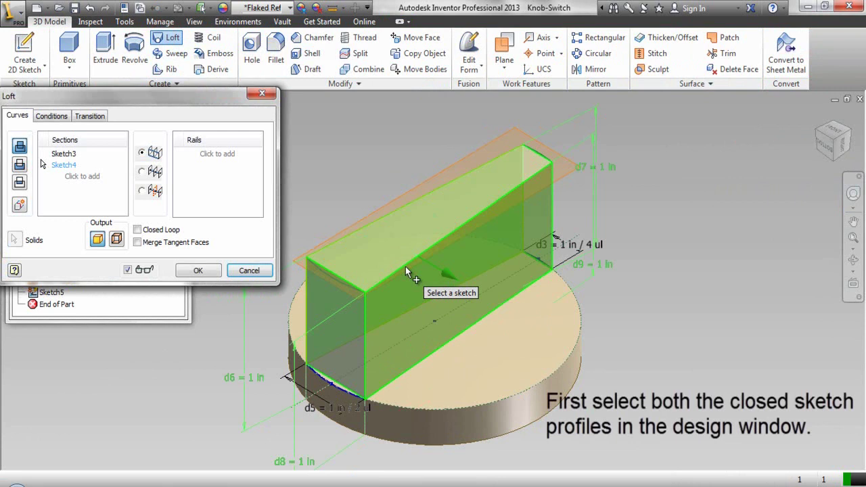
Add the 1/2 in and 1/4 in arcs of Sketch2 on the disc's top face as rails of the loft.
left_click(223, 161)
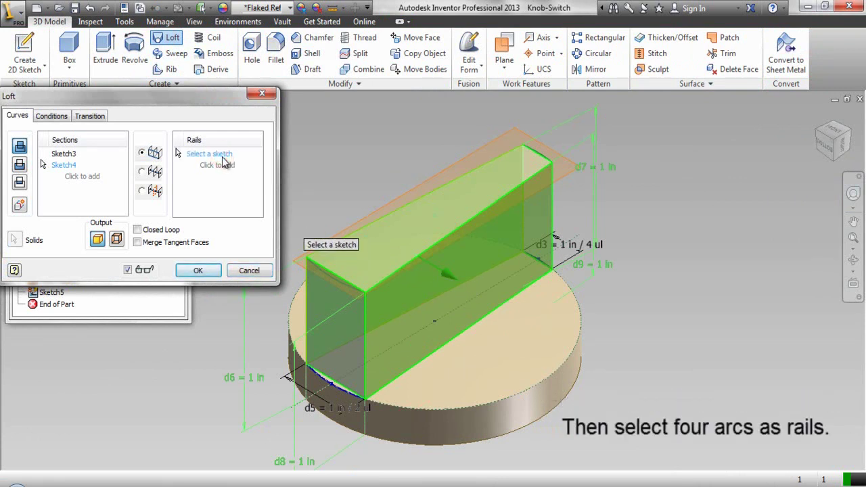
right_click(317, 373)
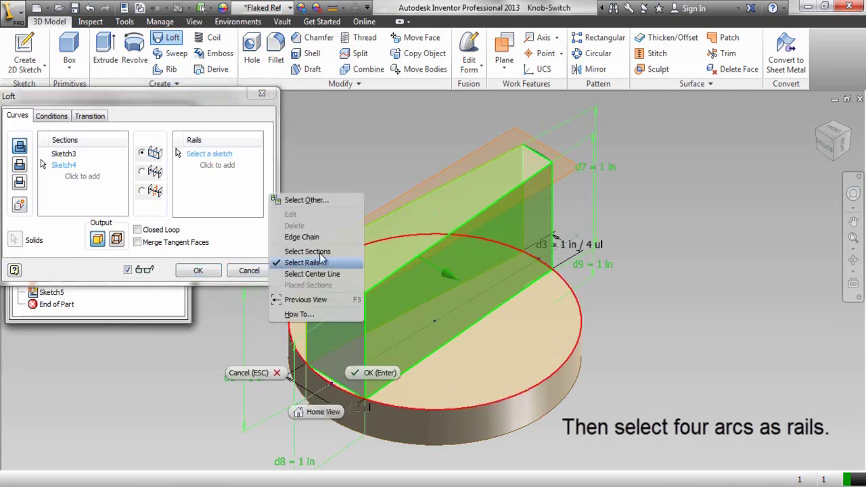
left_click(304, 200)
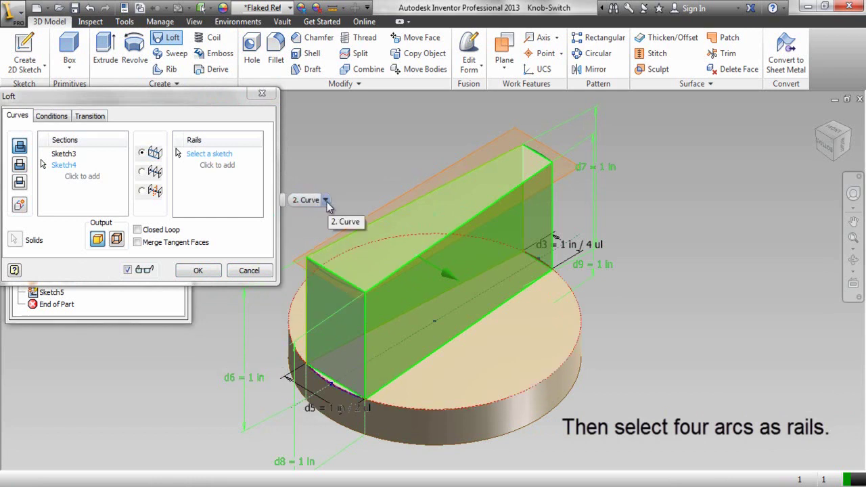
left_click(325, 200)
left_click(324, 238)
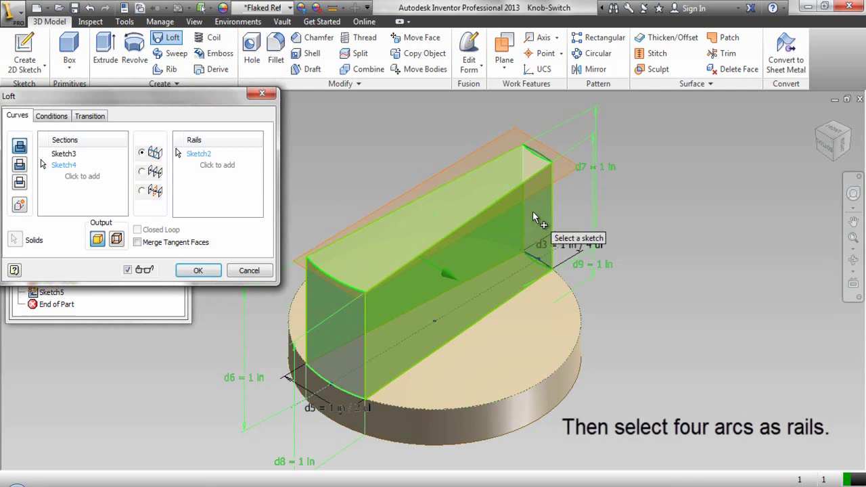
right_click(542, 260)
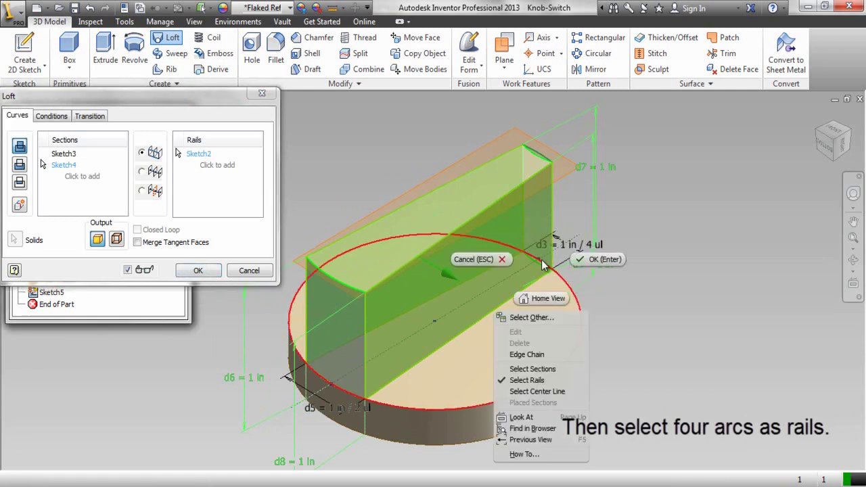
left_click(544, 317)
left_click(565, 319)
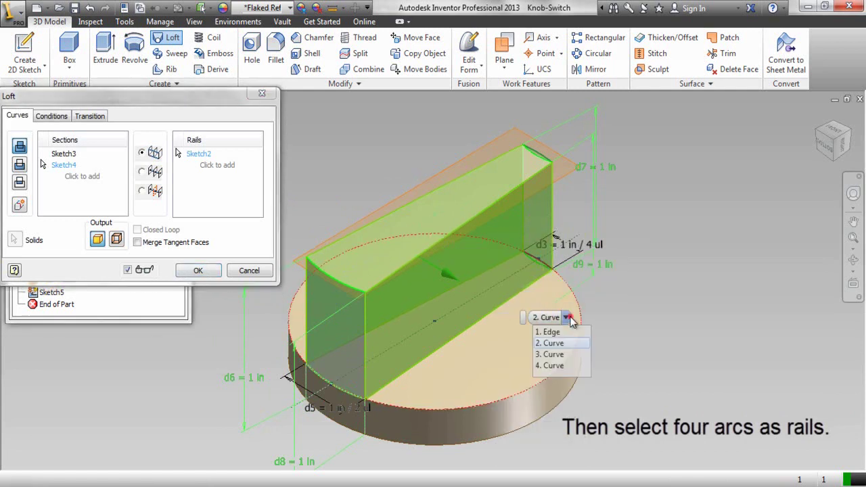
left_click(553, 355)
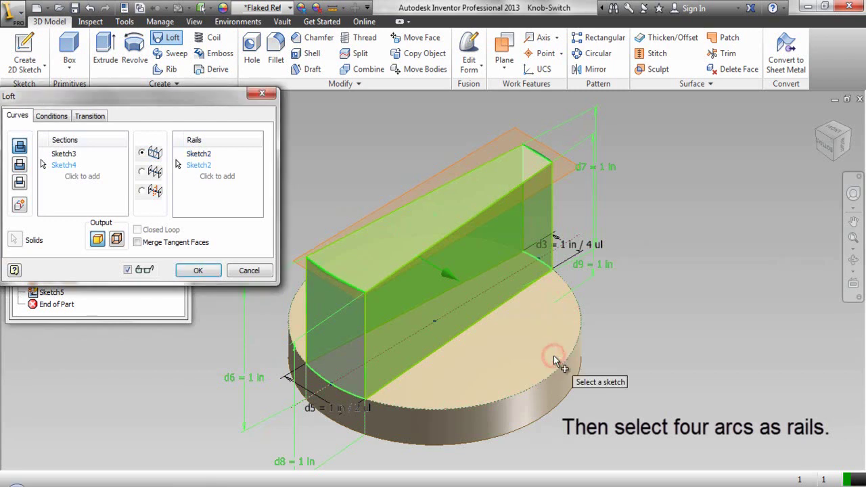
Add both projected top arcs of Sketch5 as further rails and create the loft joined to the disc.
left_click(324, 275)
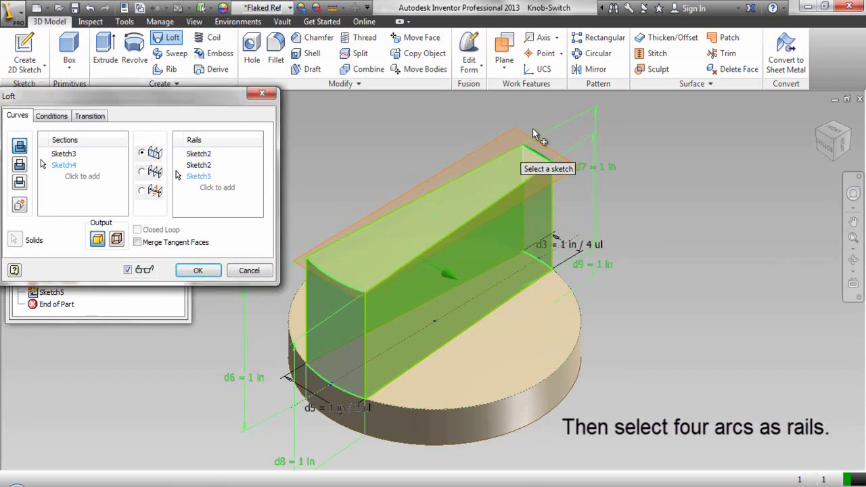
left_click(544, 152)
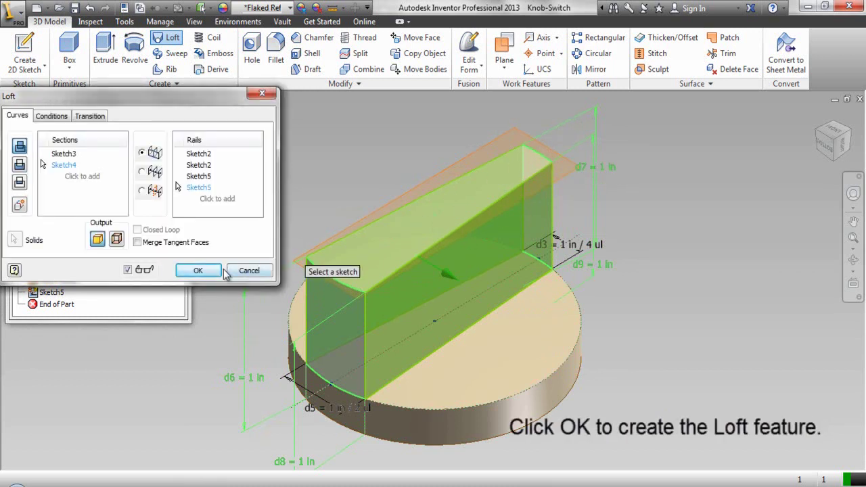
left_click(198, 271)
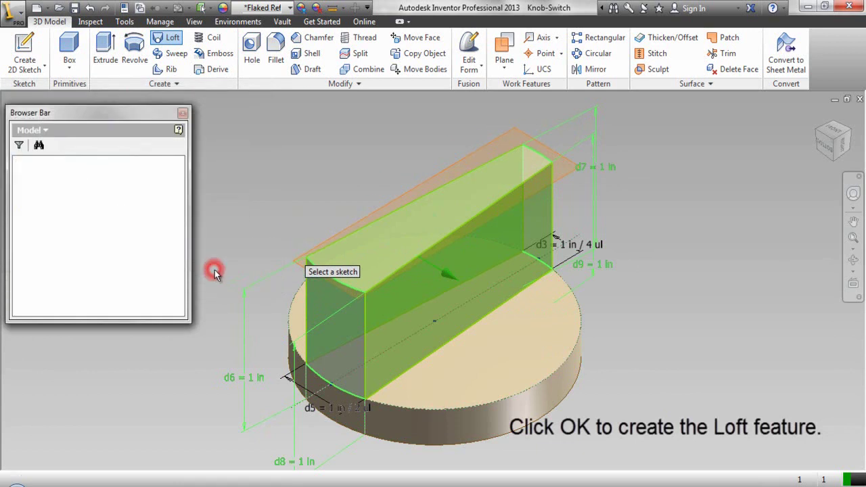
Hide the top work plane and start a new sketch on the grip's top face.
left_click(295, 264)
right_click(294, 262)
left_click(324, 251)
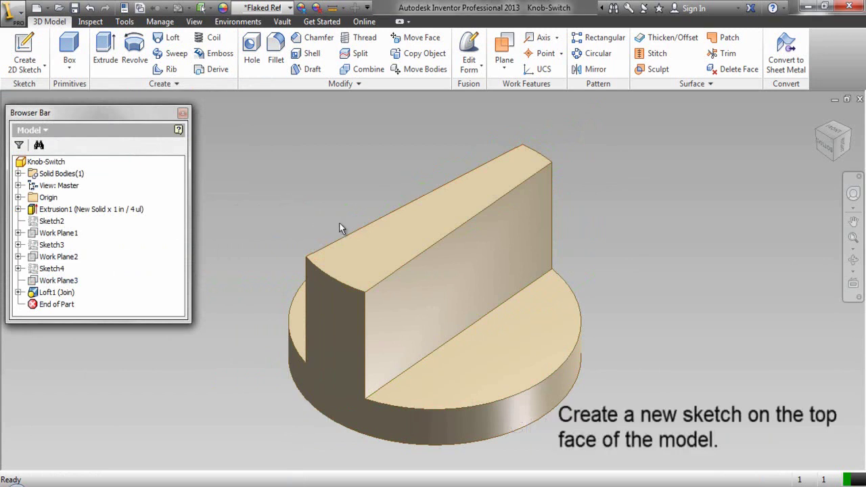
left_click(372, 244)
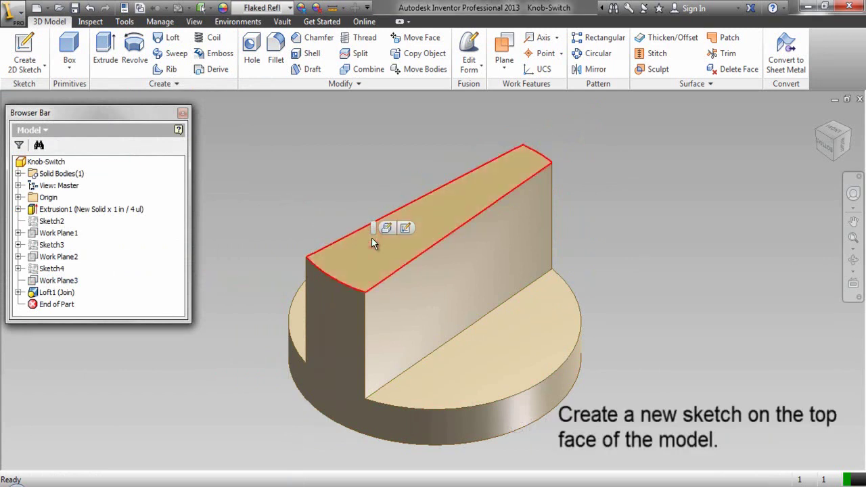
left_click(406, 228)
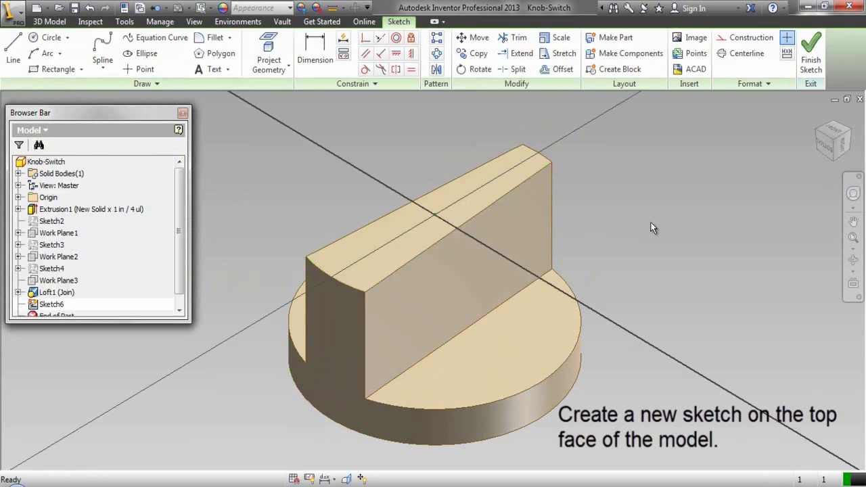
View the grip's top face squarely and project its whole outline into the new sketch.
left_click(851, 284)
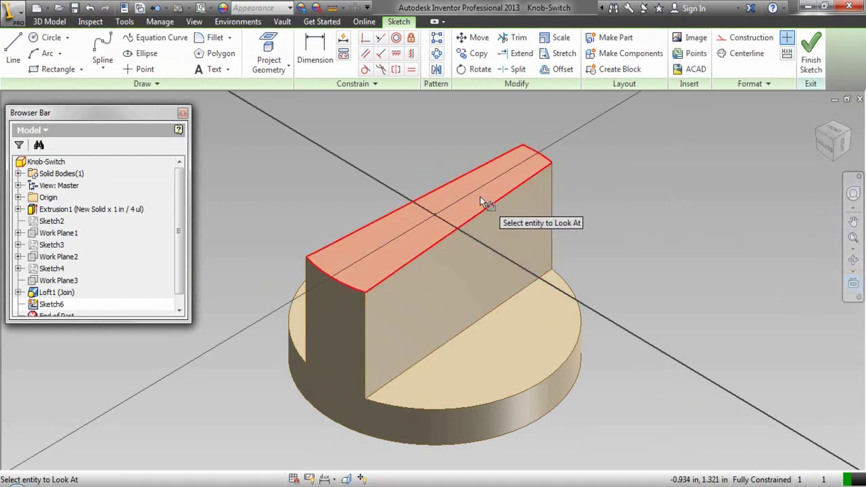
left_click(482, 201)
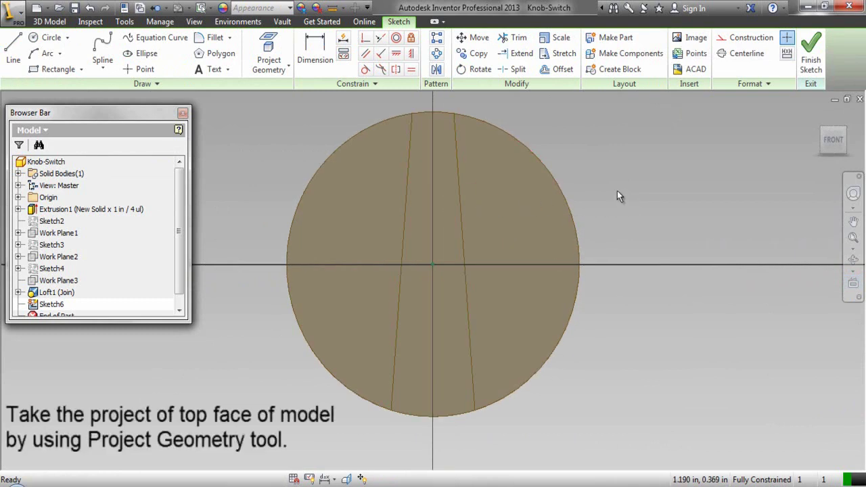
right_click(593, 163)
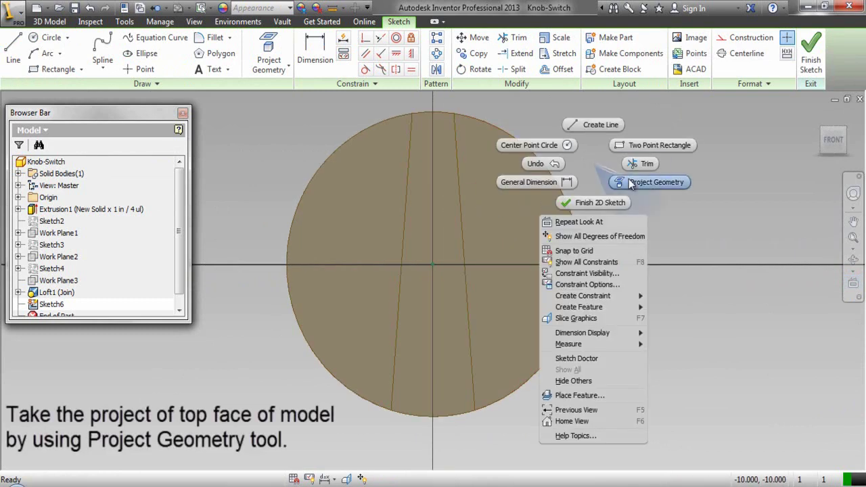
left_click(630, 184)
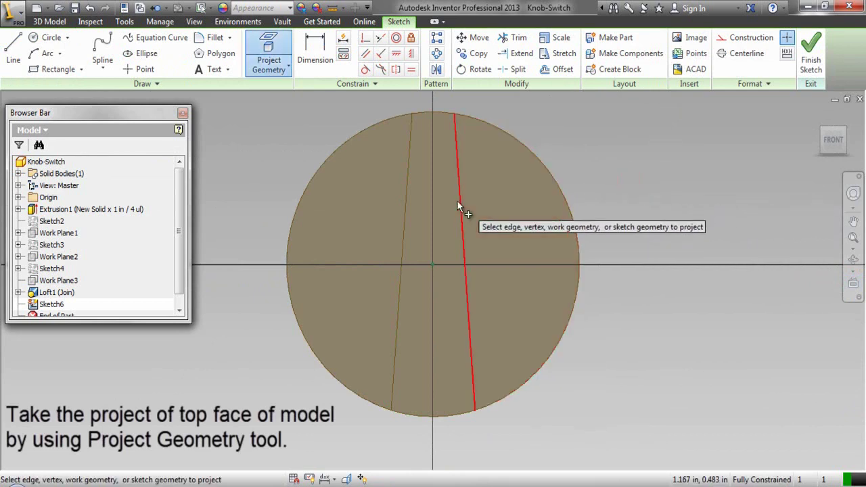
left_click(448, 207)
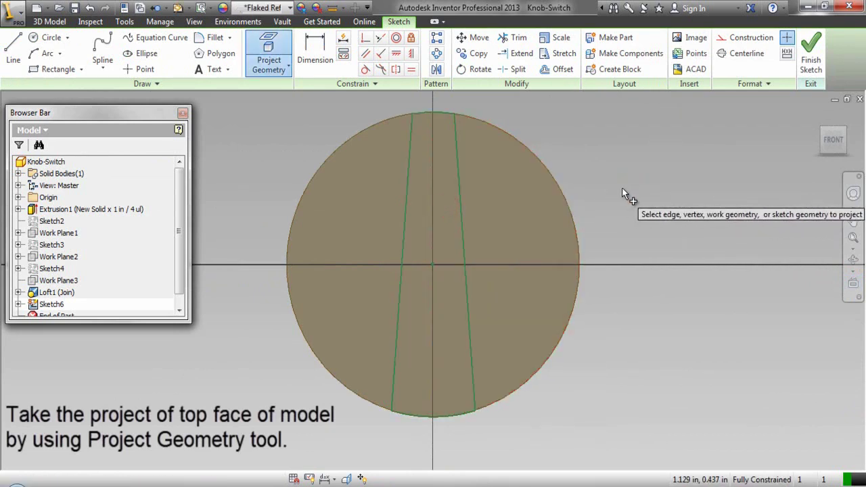
right_click(621, 188)
left_click(669, 187)
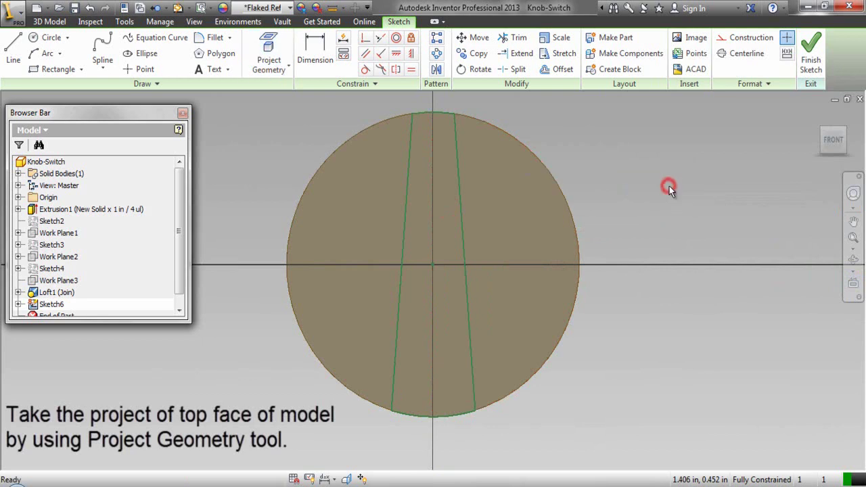
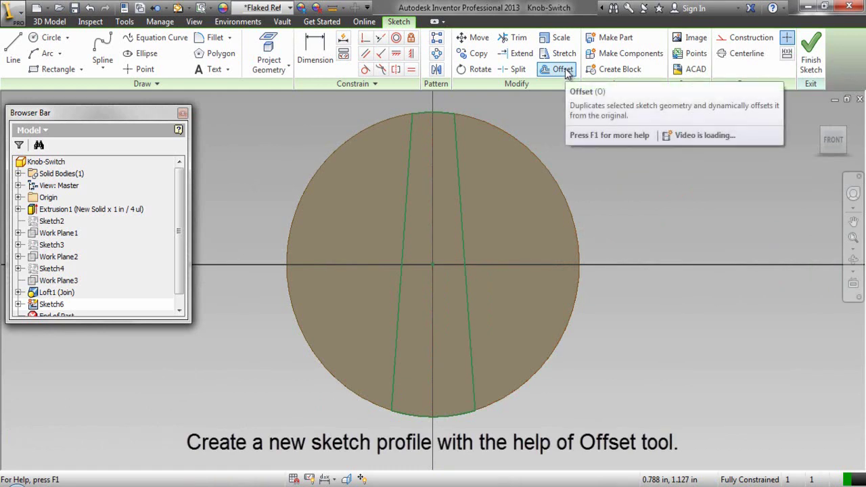
Turn off Loop Select for Offset and offset the left projected side line inward by about 0.07 in.
left_click(566, 72)
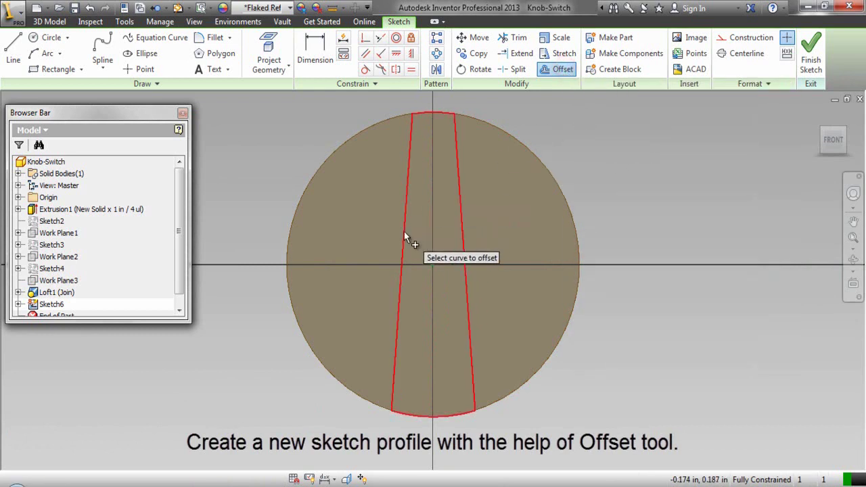
right_click(438, 229)
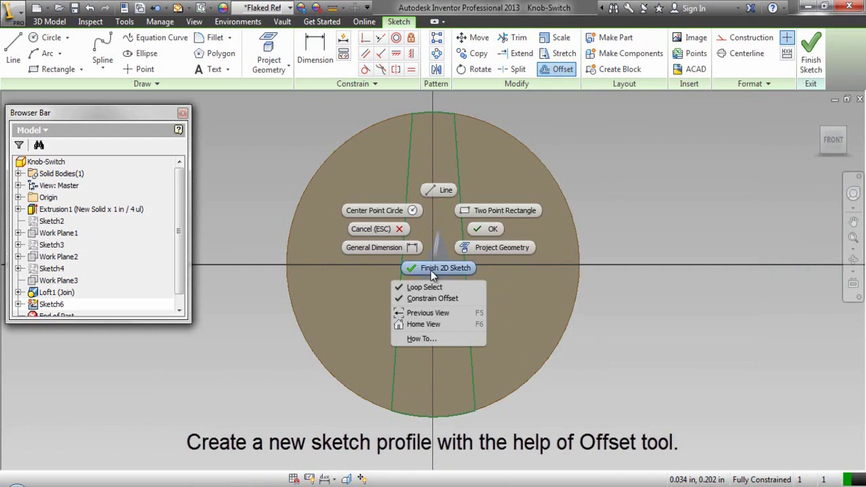
left_click(428, 285)
left_click(401, 253)
right_click(420, 252)
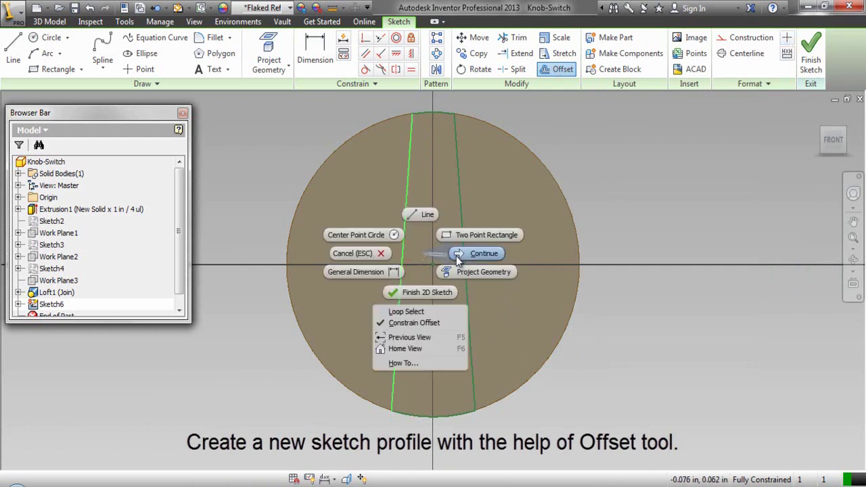
left_click(456, 256)
left_click(413, 256)
Offset the right projected side line inward by about 0.08 in.
left_click(462, 254)
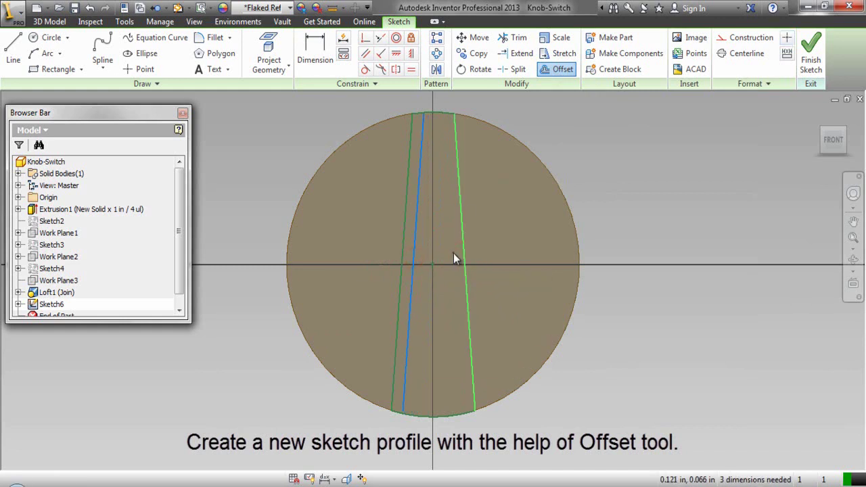
right_click(454, 253)
left_click(491, 255)
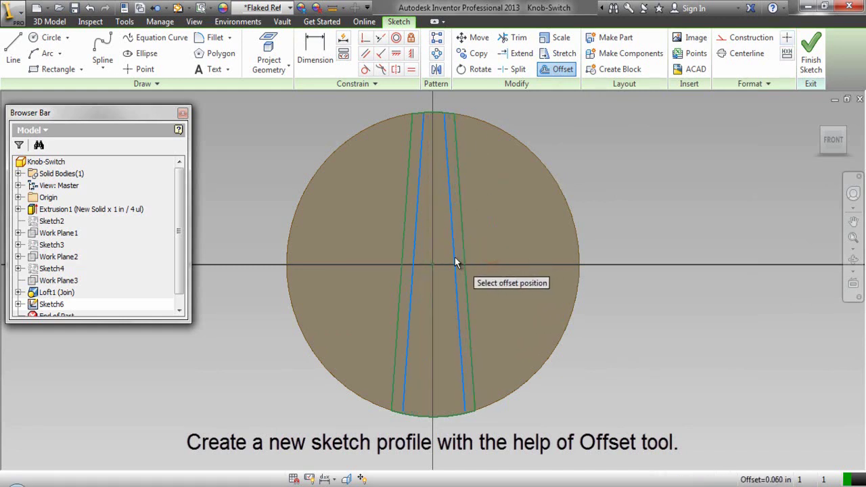
left_click(452, 257)
Dimension the gap between the left side line and its offset copy at 1/32 in.
right_click(489, 243)
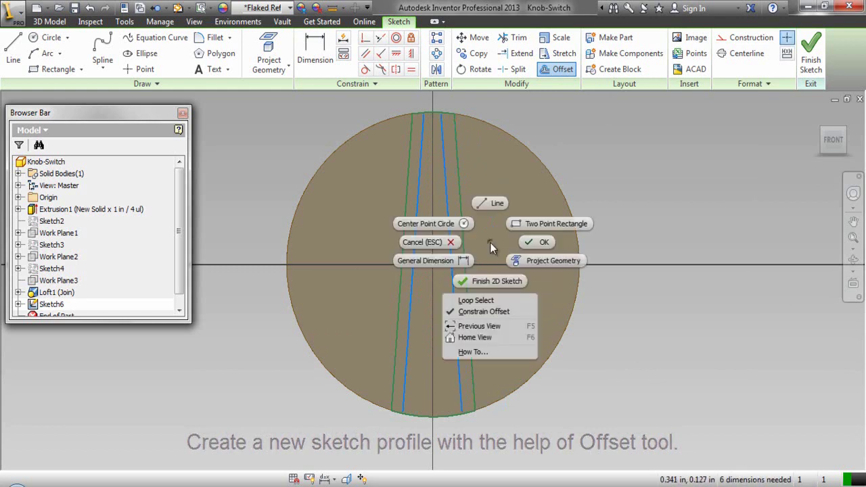
left_click(465, 261)
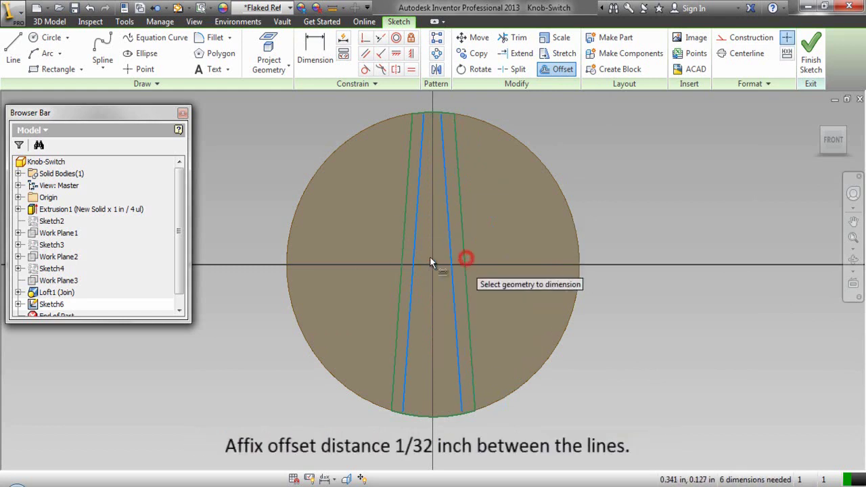
left_click(405, 249)
left_click(413, 251)
left_click(377, 230)
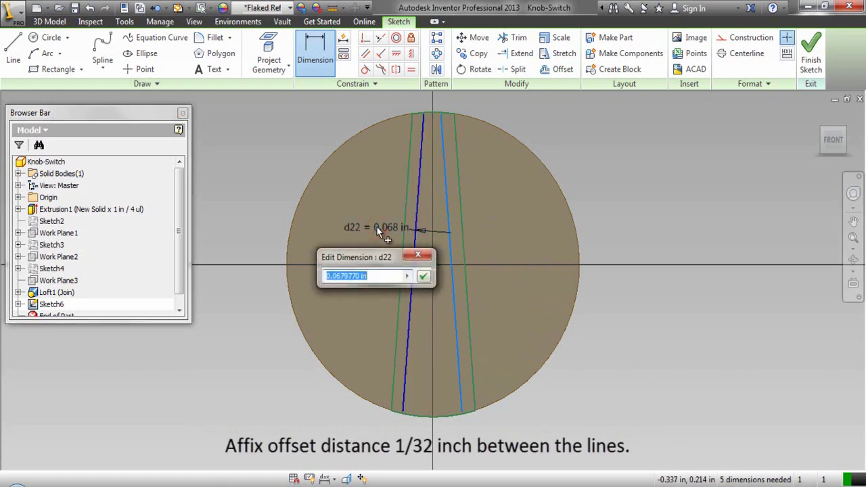
type("1/32")
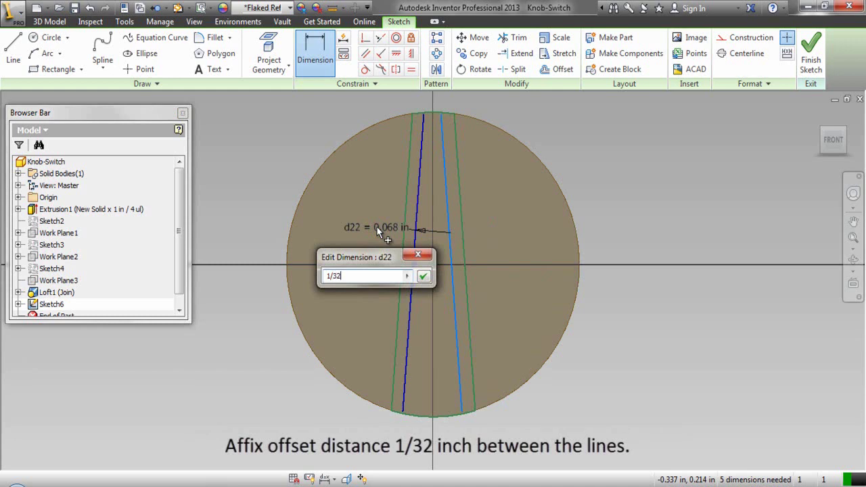
left_click(423, 276)
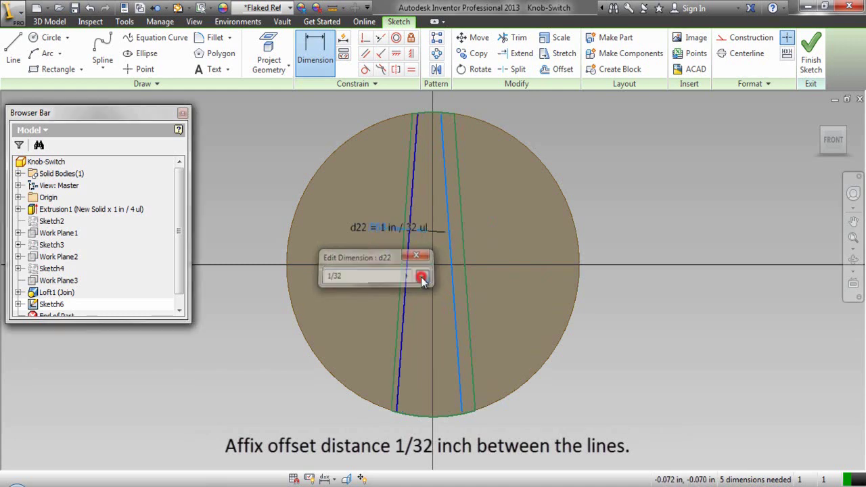
Dimension the right side line's offset, linking its value to the left offset dimension d22.
left_click(464, 283)
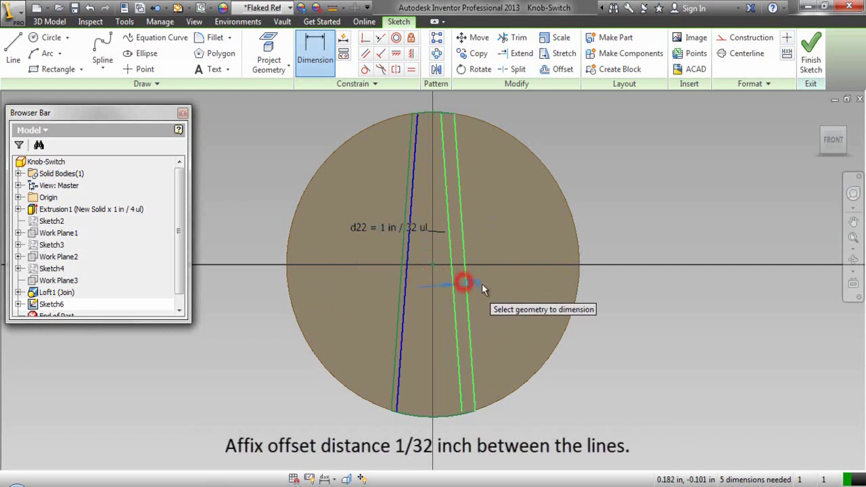
left_click(499, 284)
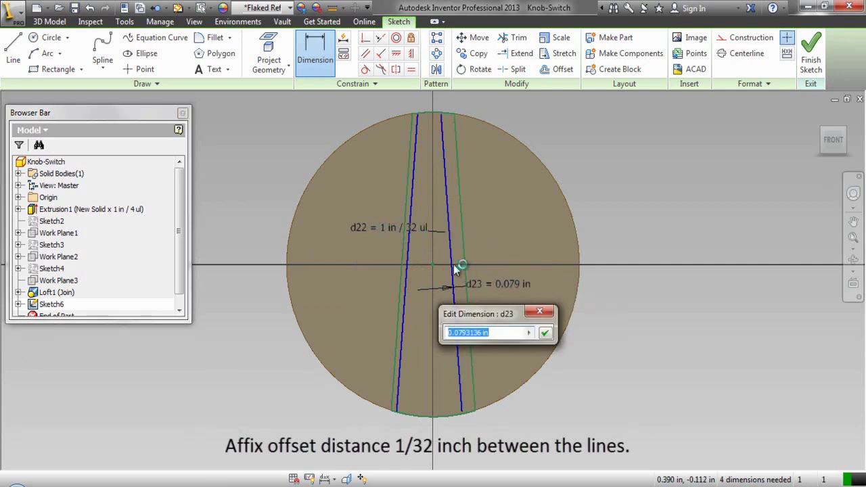
left_click(421, 231)
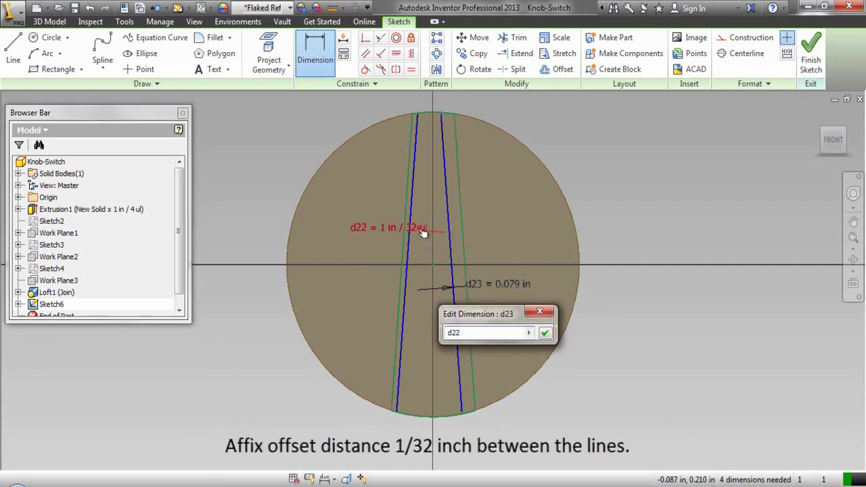
left_click(544, 332)
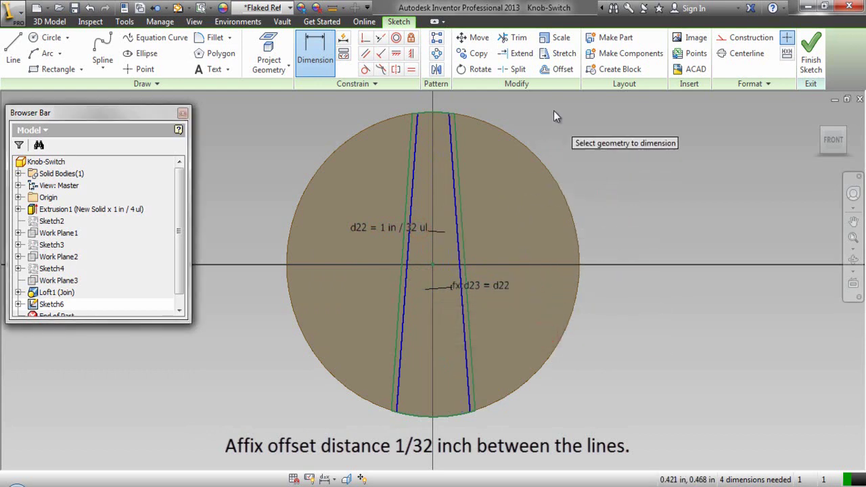
right_click(569, 141)
left_click(607, 140)
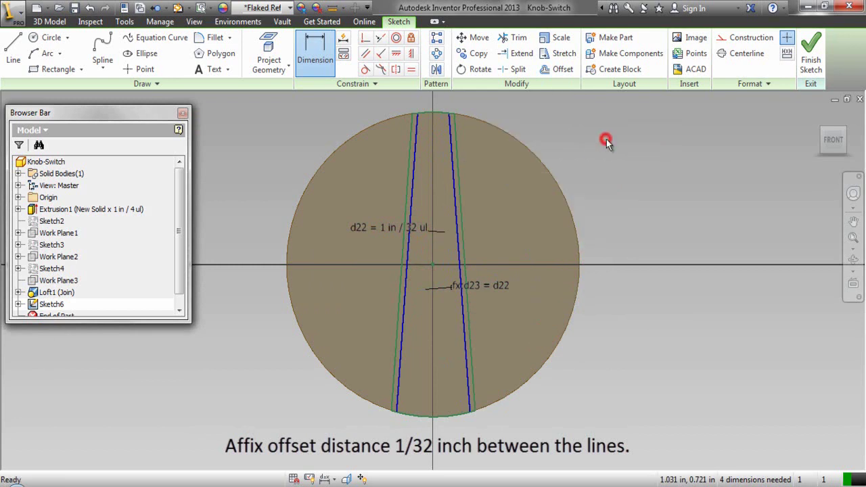
Offset the projected upper end arc inward, and offset the lower end arc inward by about 0.19 in.
left_click(559, 70)
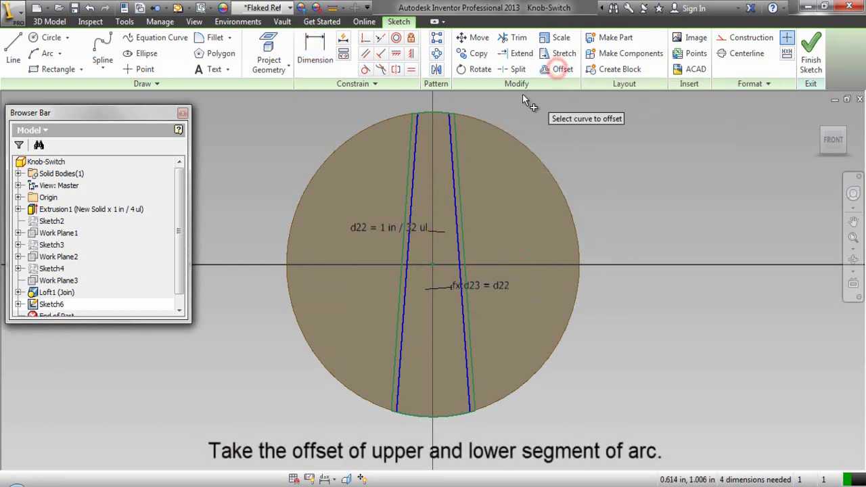
left_click(434, 110)
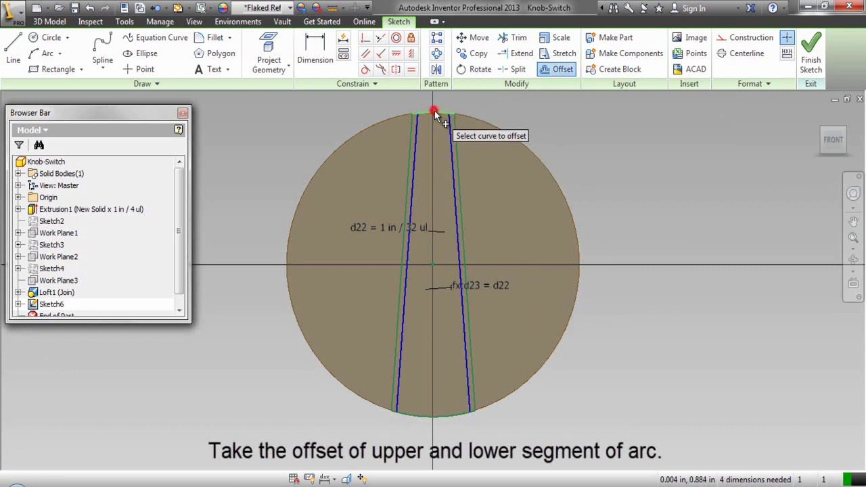
right_click(435, 133)
left_click(499, 128)
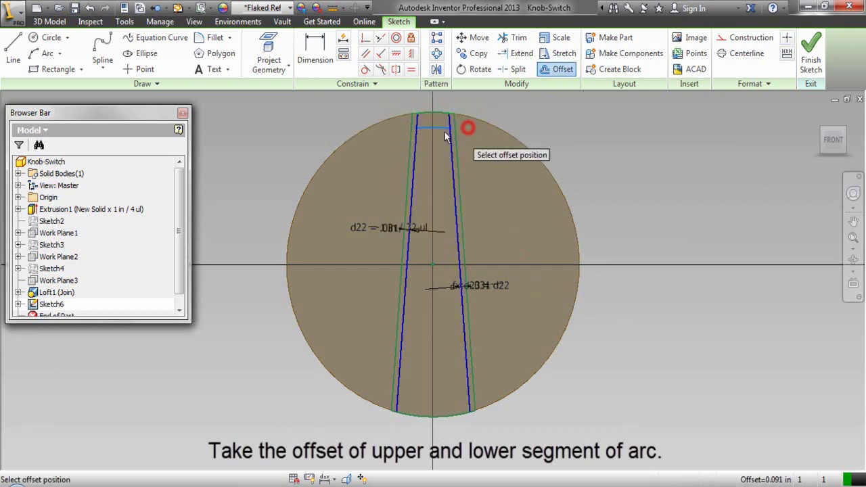
left_click(431, 136)
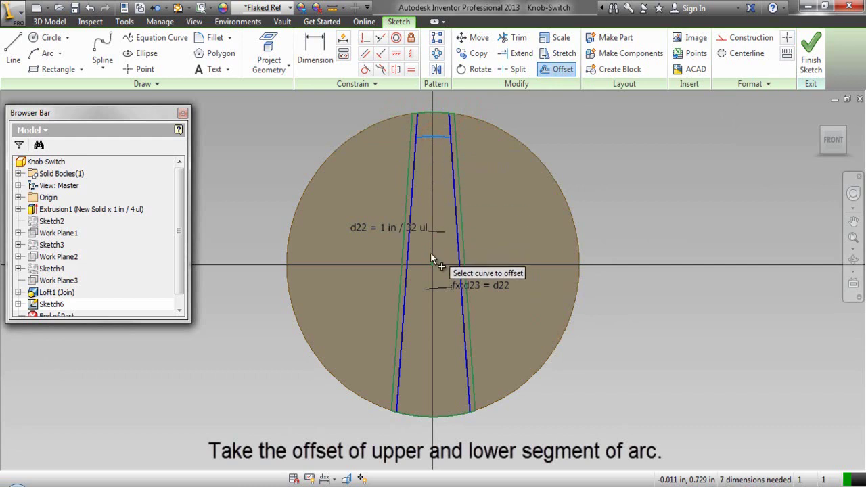
left_click(423, 414)
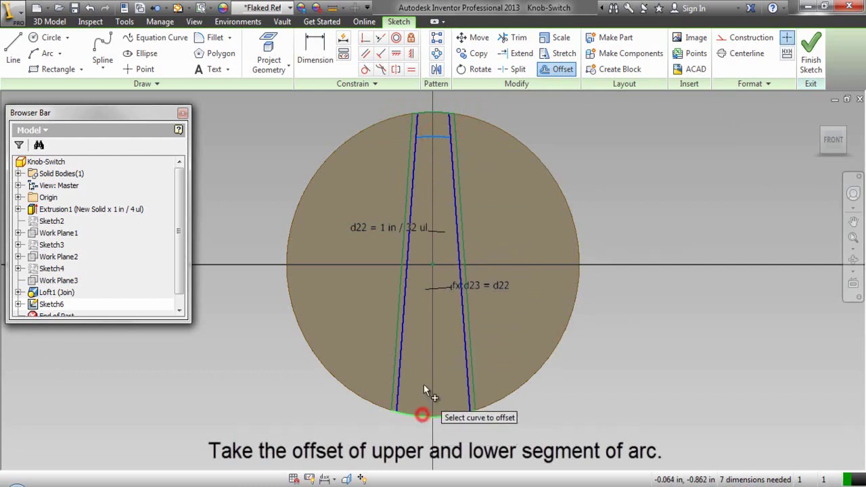
right_click(424, 385)
left_click(486, 379)
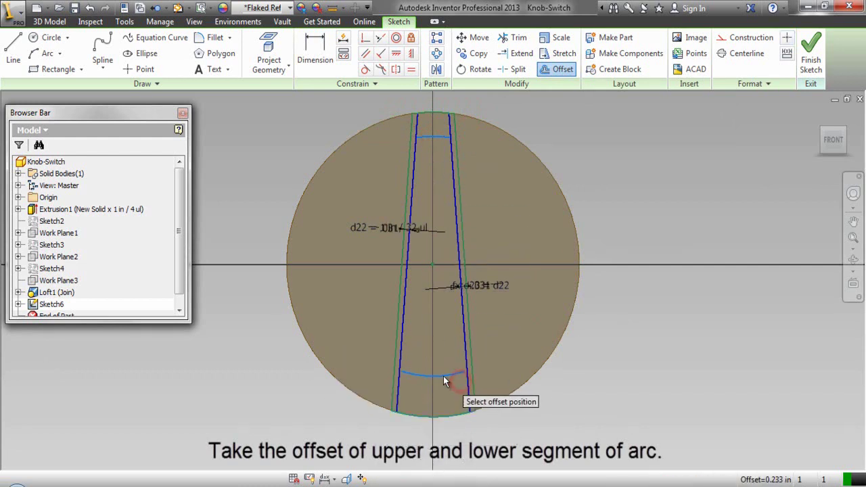
left_click(436, 384)
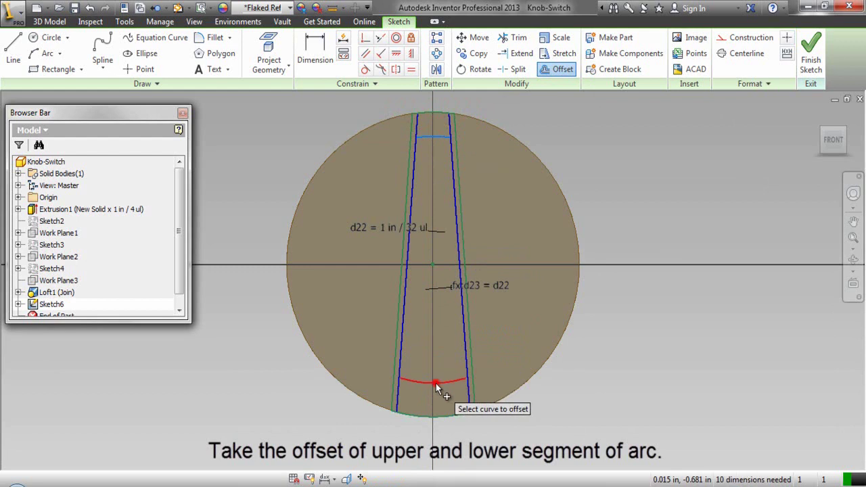
Dimension the distance between the lower end arc and its offset copy at 5/16 in.
right_click(595, 350)
left_click(563, 366)
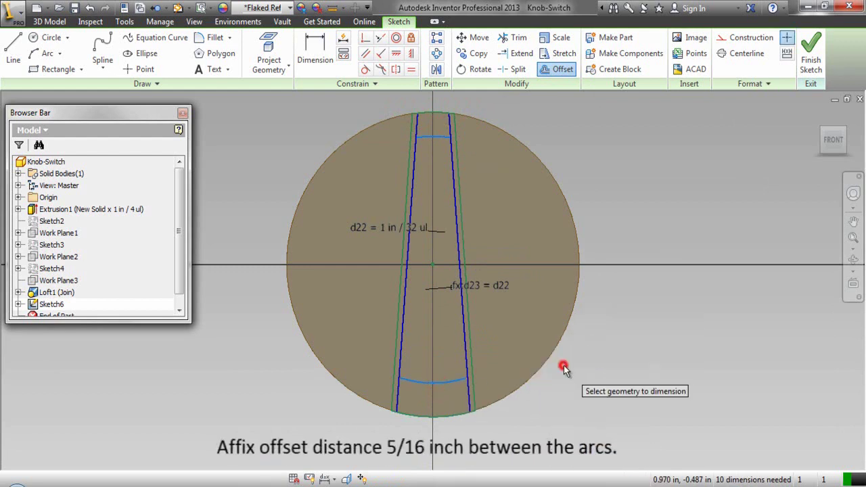
left_click(451, 382)
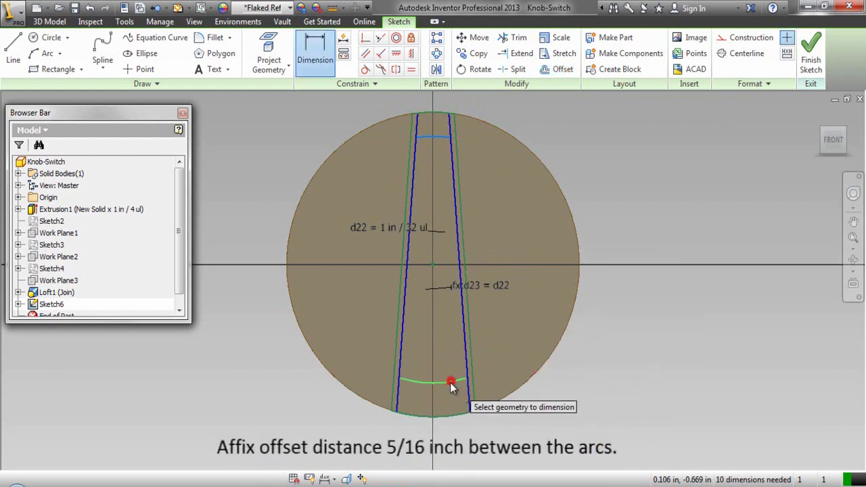
left_click(446, 417)
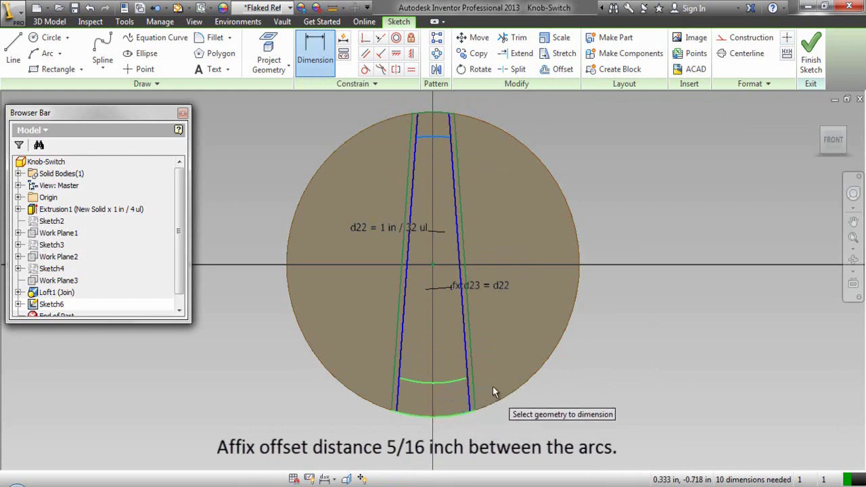
left_click(441, 398)
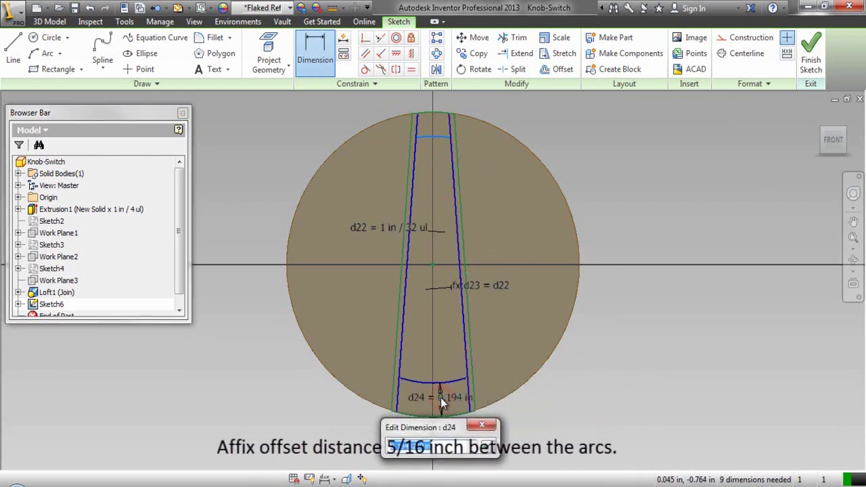
type("5/16")
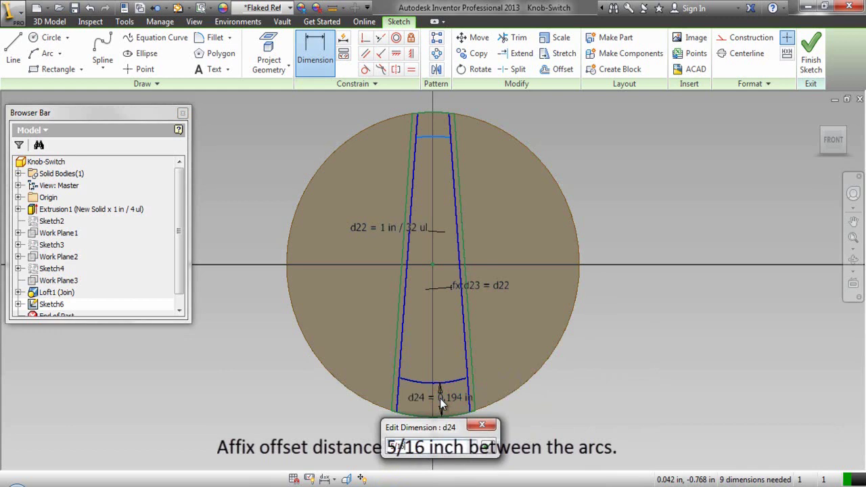
key("Return")
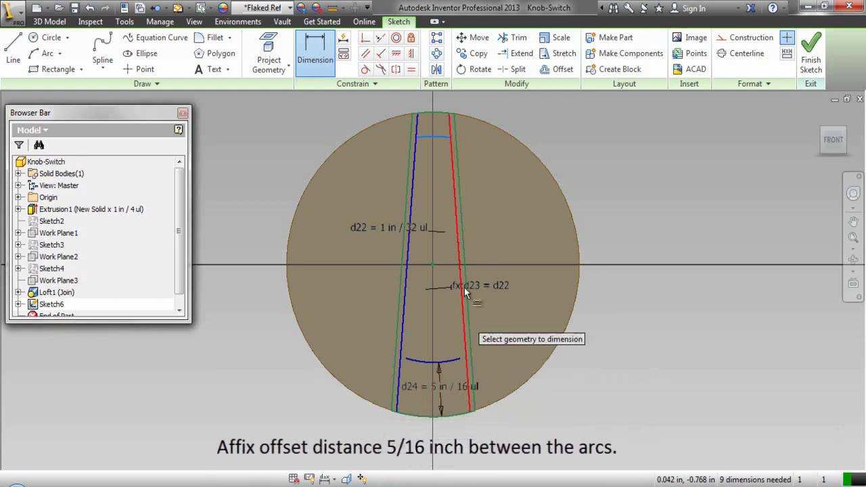
Dimension the distance between the upper end arc and its offset copy at 5/16 in.
left_click(440, 127)
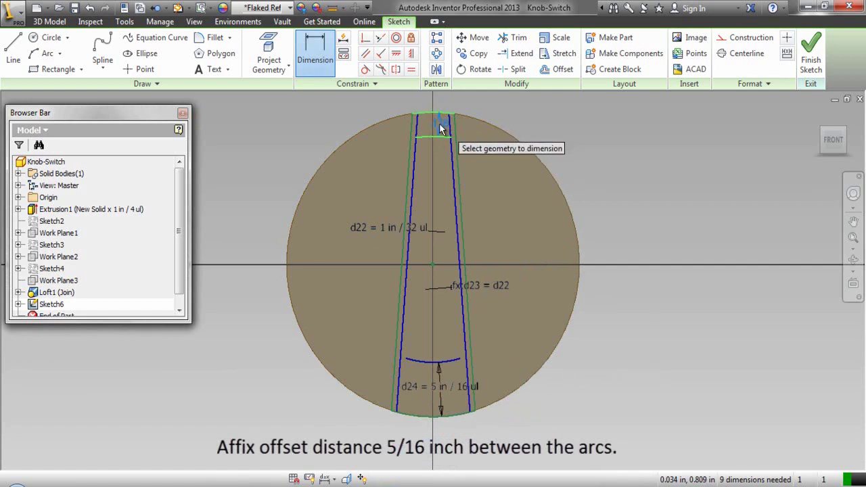
left_click(441, 128)
type("5/16")
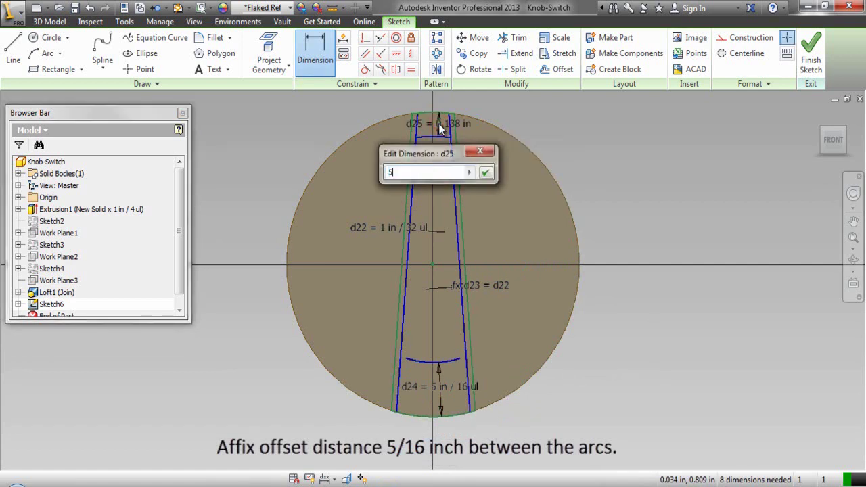
key("Return")
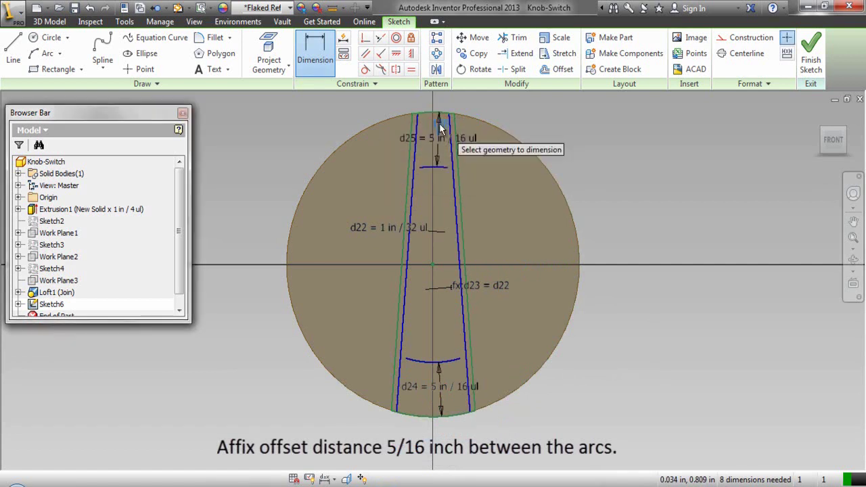
right_click(597, 145)
left_click(646, 145)
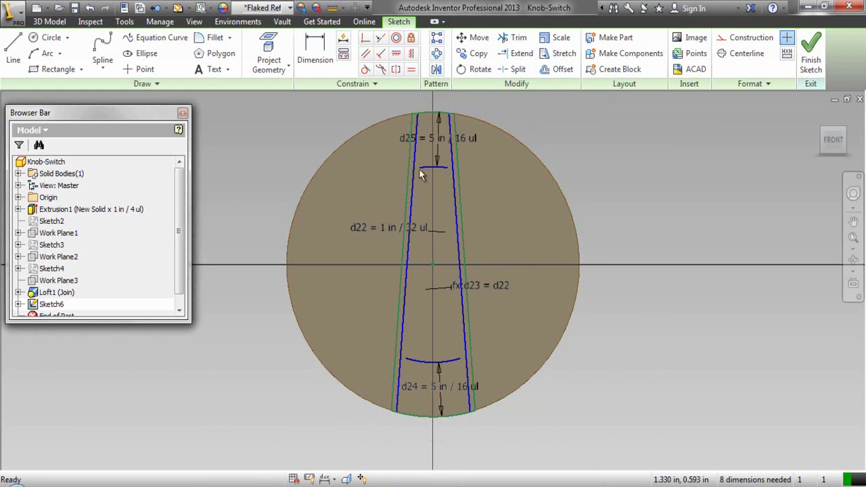
Make both endpoints of the upper offset arc coincident with the adjacent offset side lines.
scroll(429, 165, "up", 2)
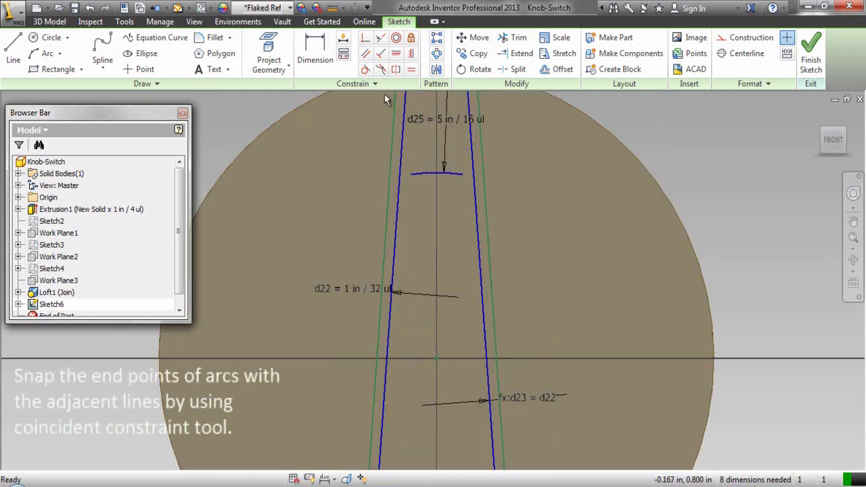
left_click(365, 42)
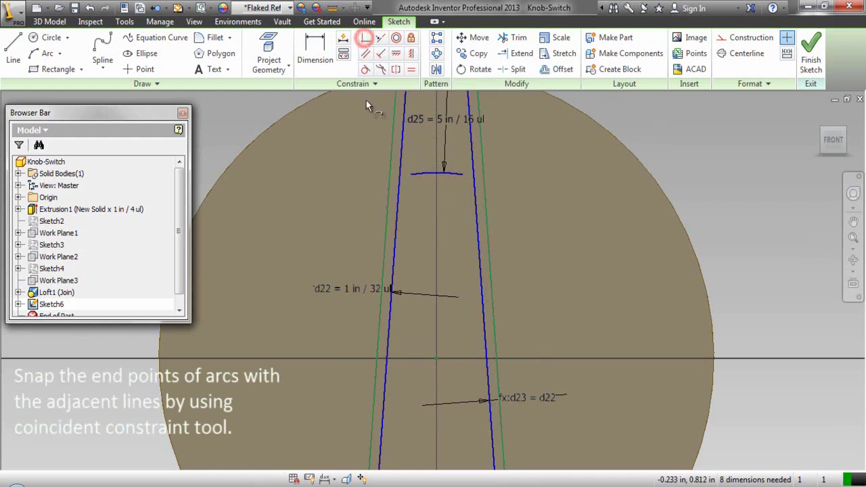
left_click(413, 176)
left_click(402, 184)
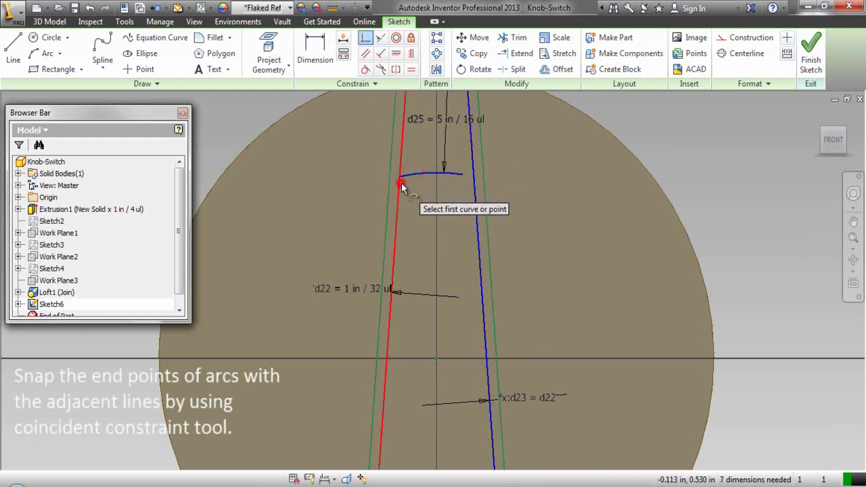
left_click(464, 177)
left_click(473, 185)
Make both endpoints of the lower offset arc coincident with the adjacent offset side lines.
scroll(424, 184, "up", 3)
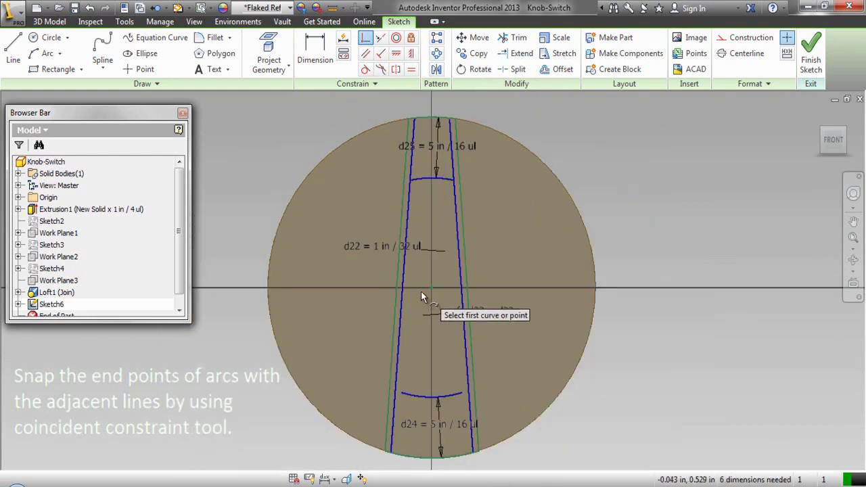
left_click(402, 395)
left_click(397, 397)
left_click(461, 394)
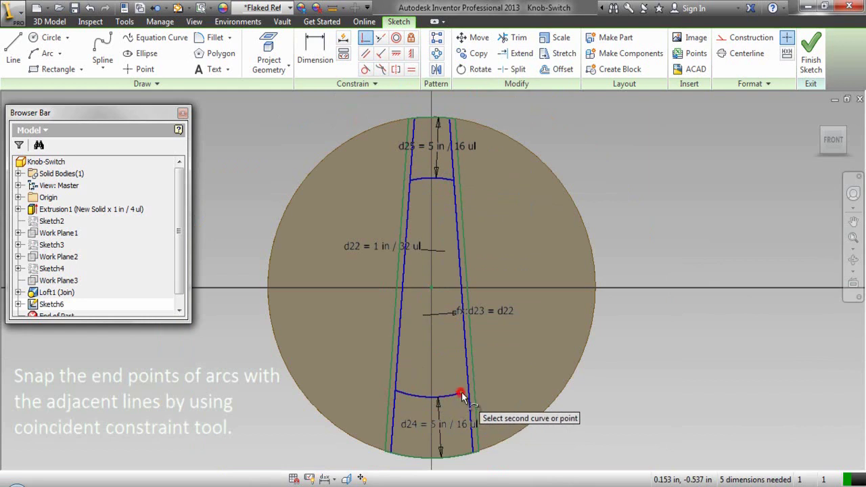
left_click(468, 396)
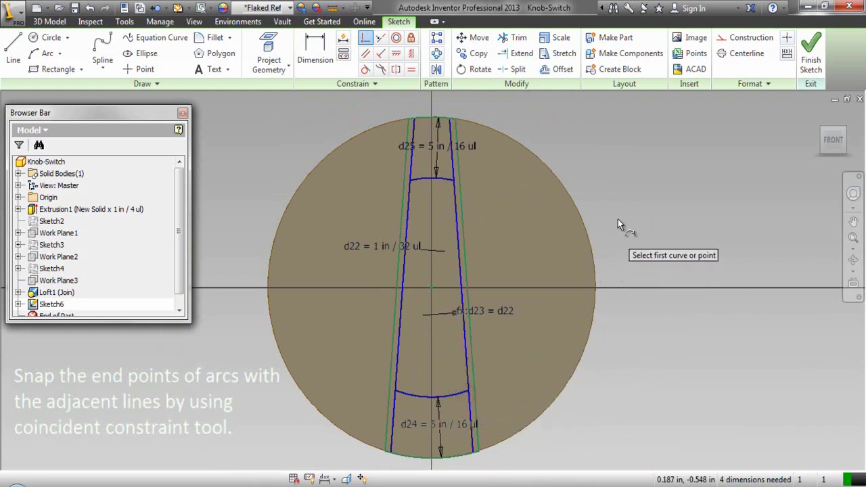
right_click(625, 198)
left_click(659, 198)
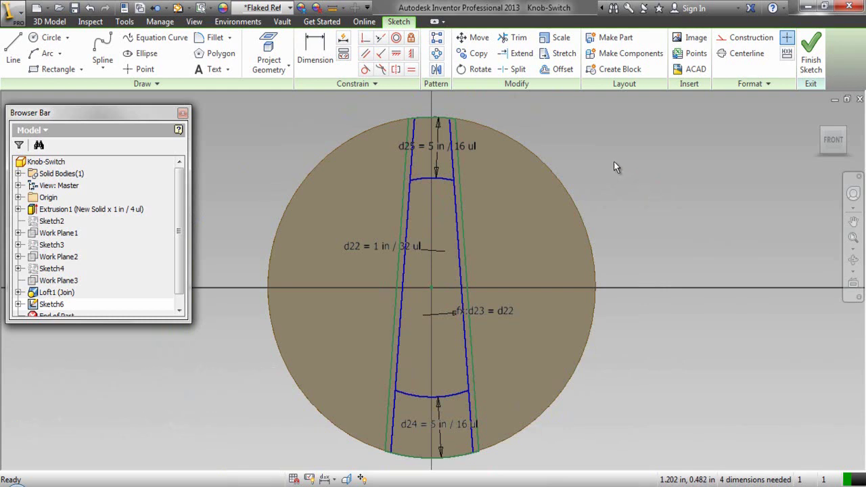
Trim the four offset side line ends that extend beyond the offset arcs, and finish the sketch.
left_click(519, 40)
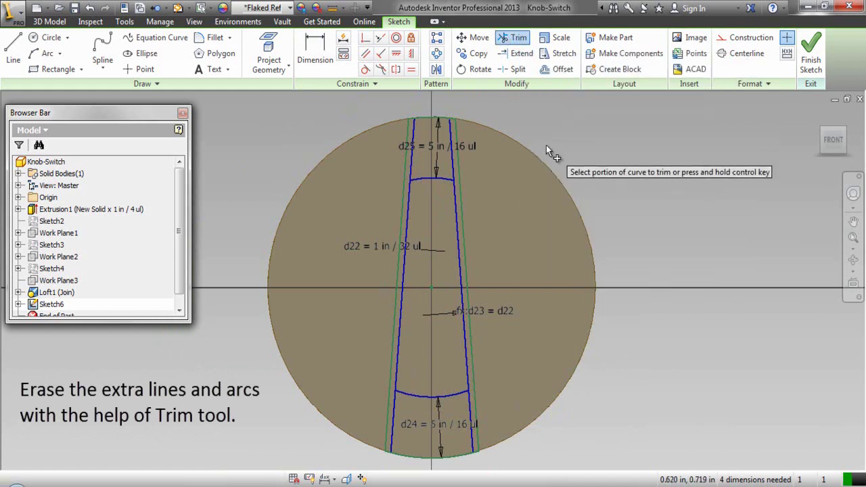
left_click(451, 135)
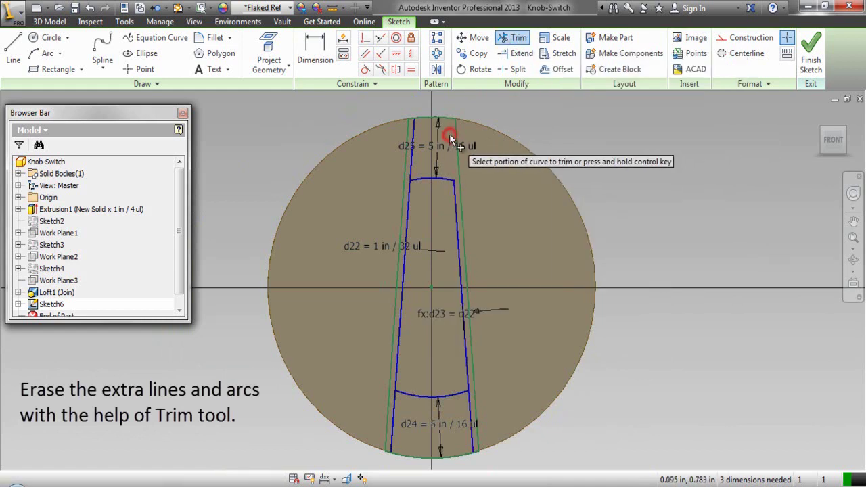
left_click(415, 135)
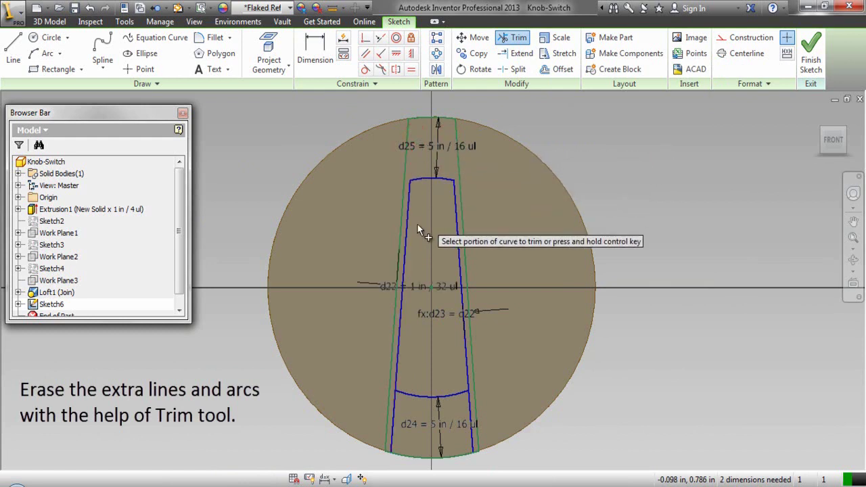
left_click(396, 409)
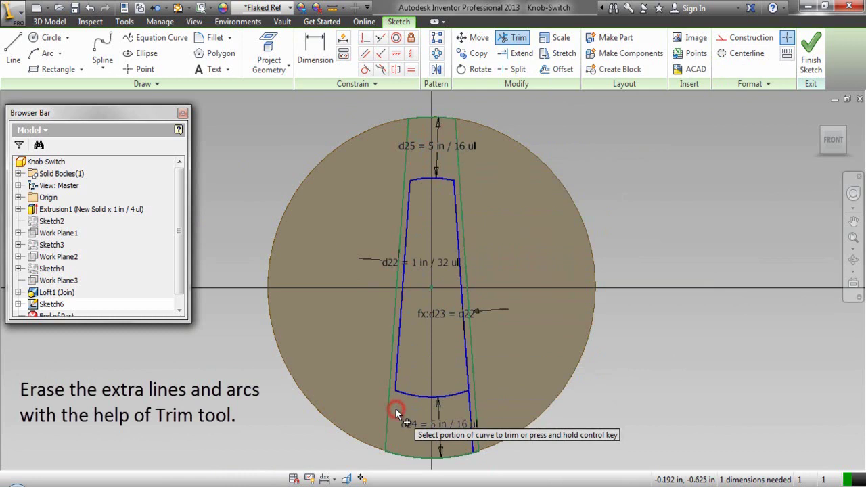
left_click(469, 406)
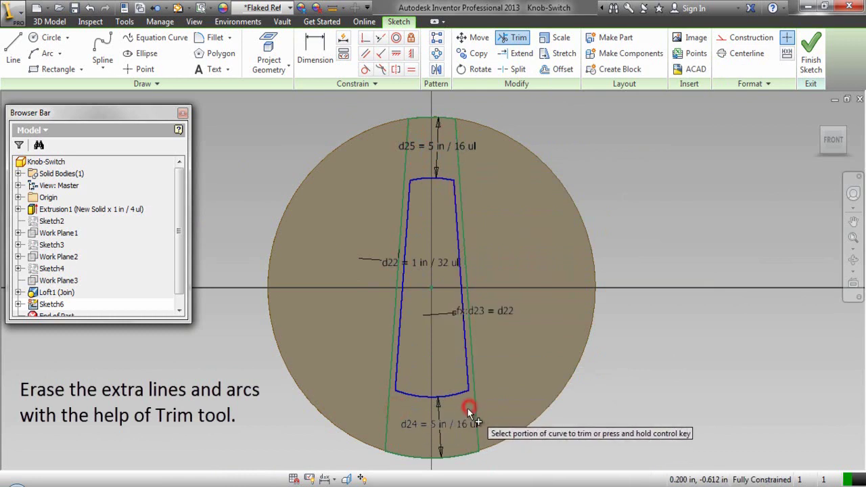
right_click(615, 188)
left_click(651, 190)
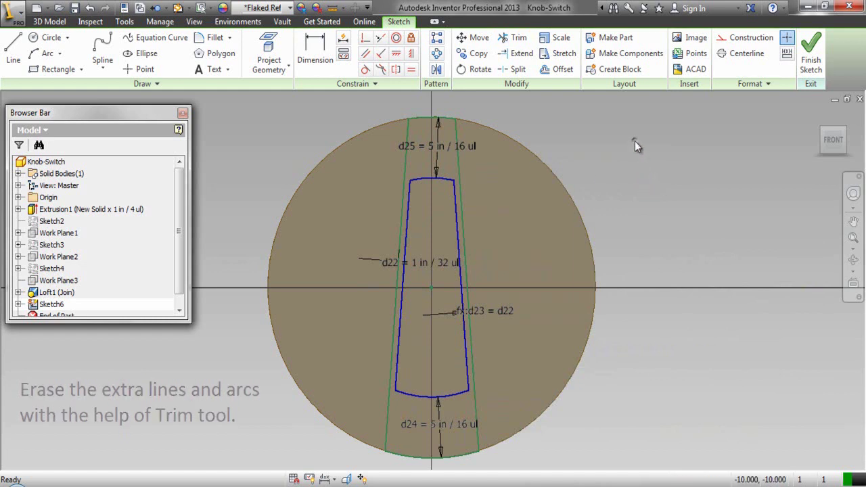
right_click(635, 141)
left_click(628, 180)
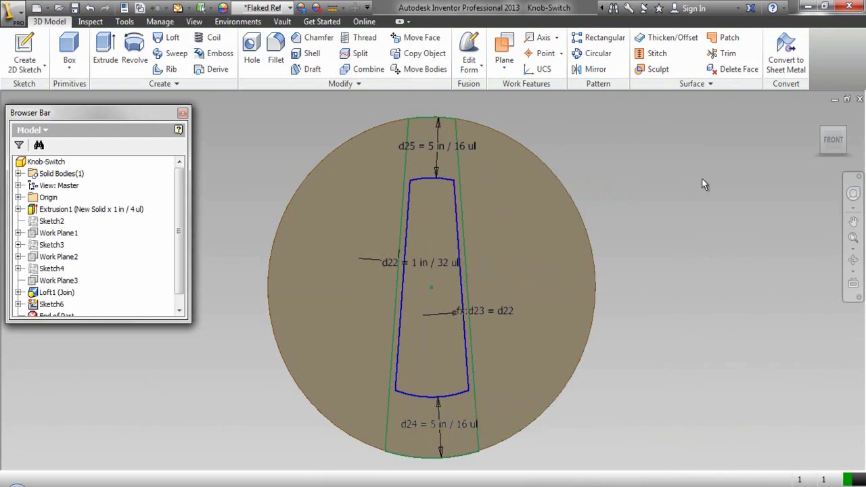
Cut the inset profile 1/32 in down into the grip's top face with Extrude.
left_click(833, 164)
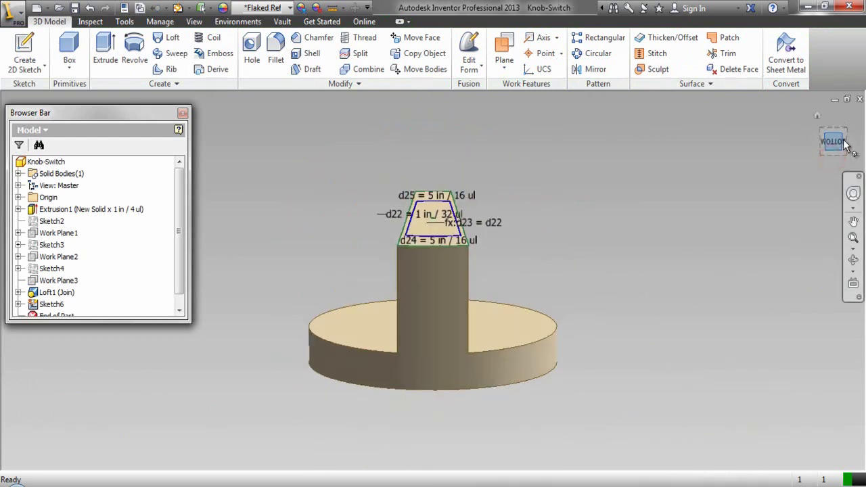
left_click(848, 134)
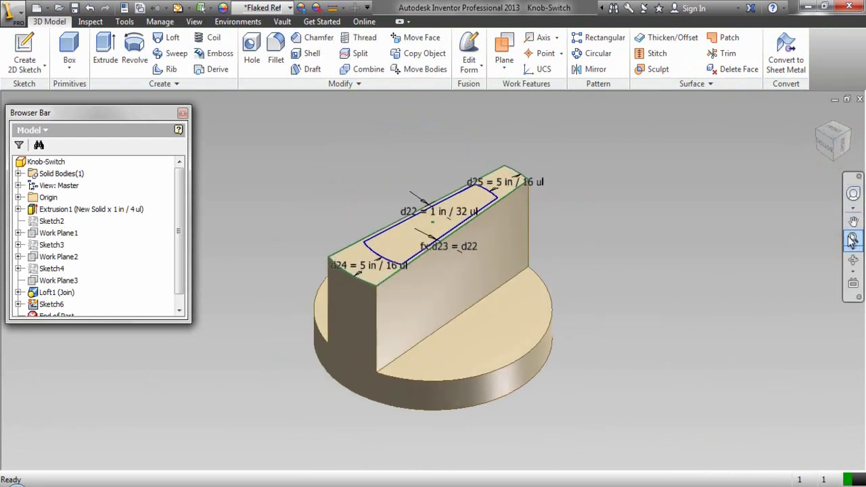
left_click(629, 214)
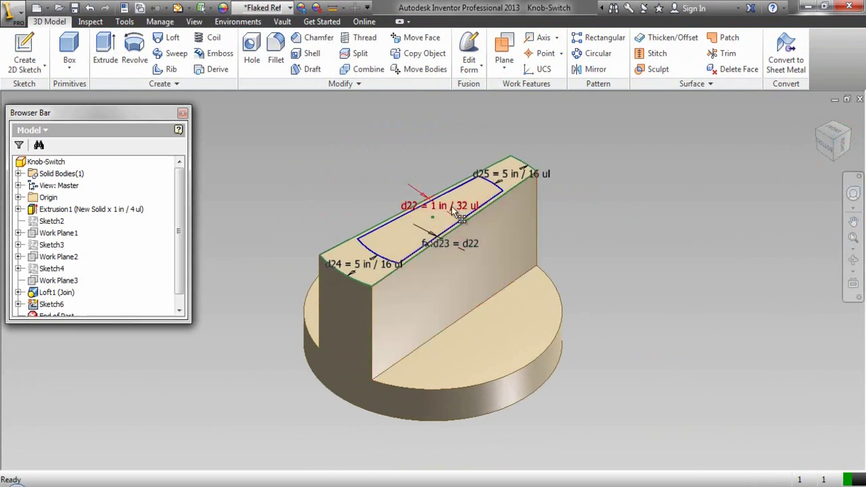
scroll(448, 206, "down", 3)
left_click(518, 155)
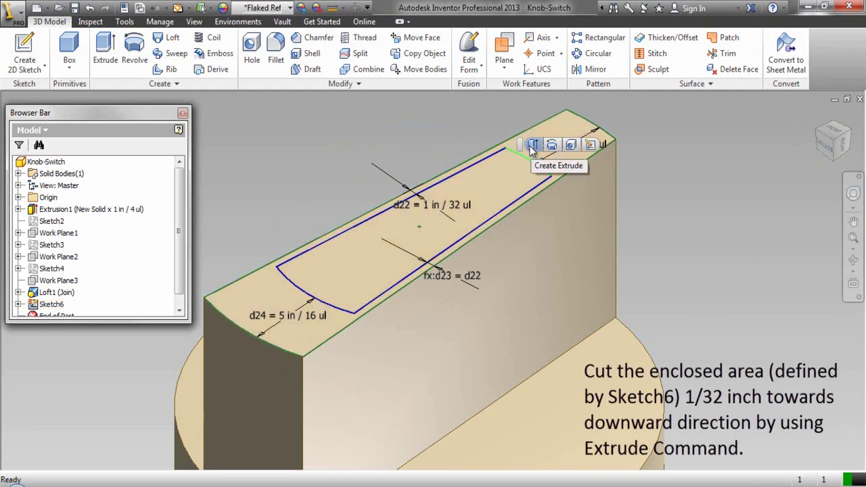
left_click(532, 147)
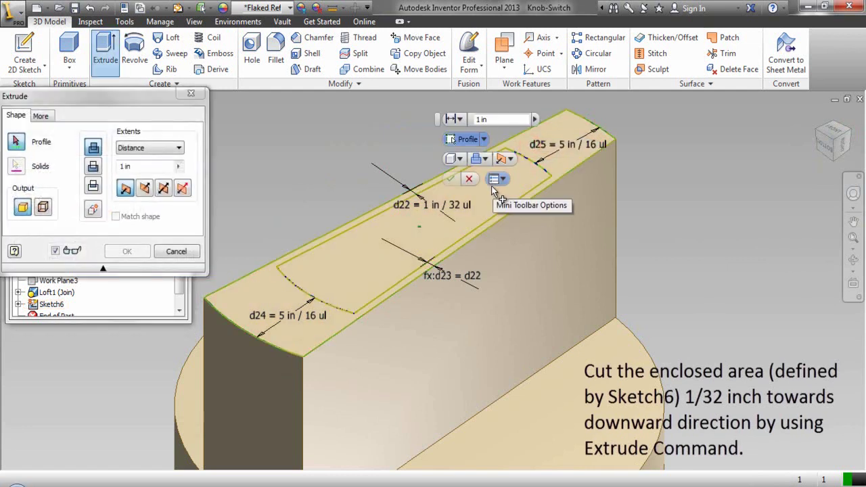
left_click(493, 196)
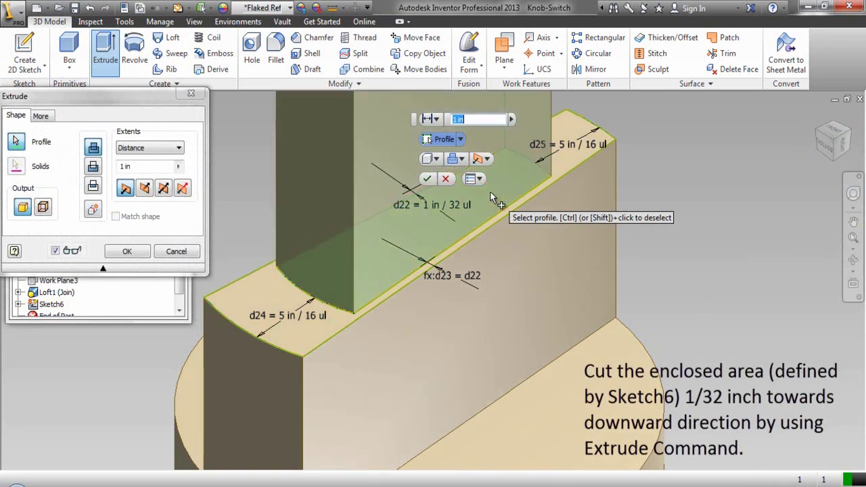
left_click(64, 172)
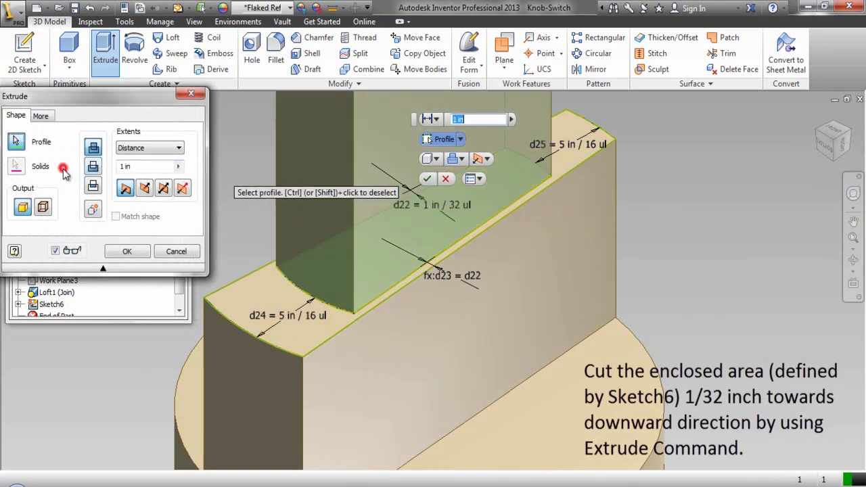
left_click(93, 167)
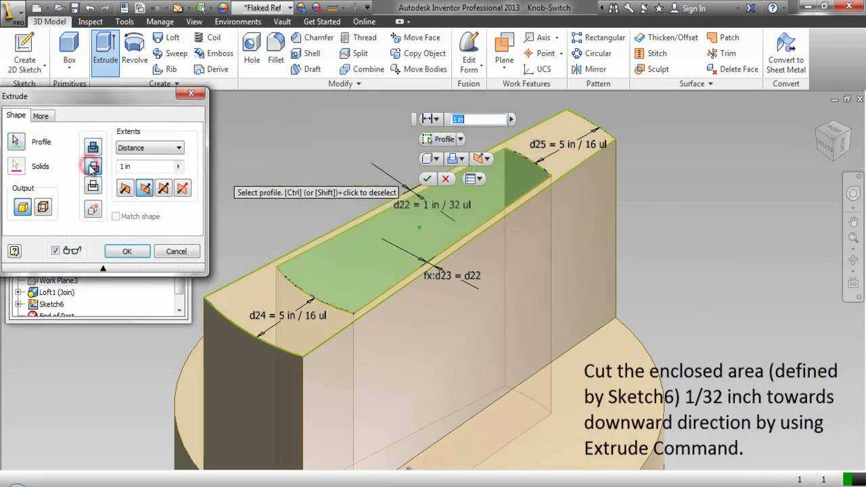
double_click(128, 165)
type("1/32")
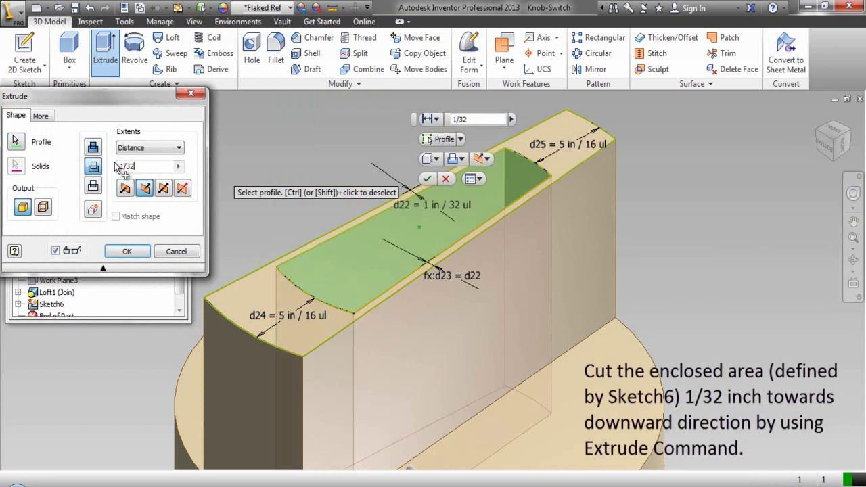
left_click(129, 251)
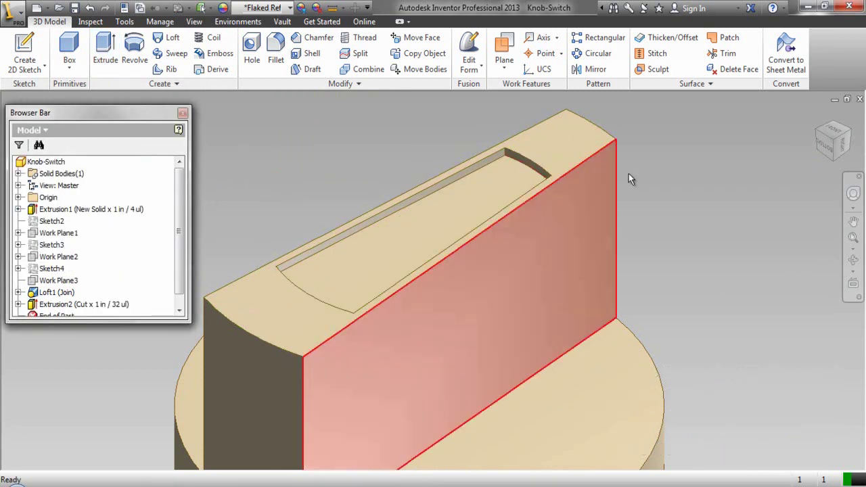
Fillet the curved edge at the wide end of the grip's top face with a 0.25 in radius.
left_click(850, 237)
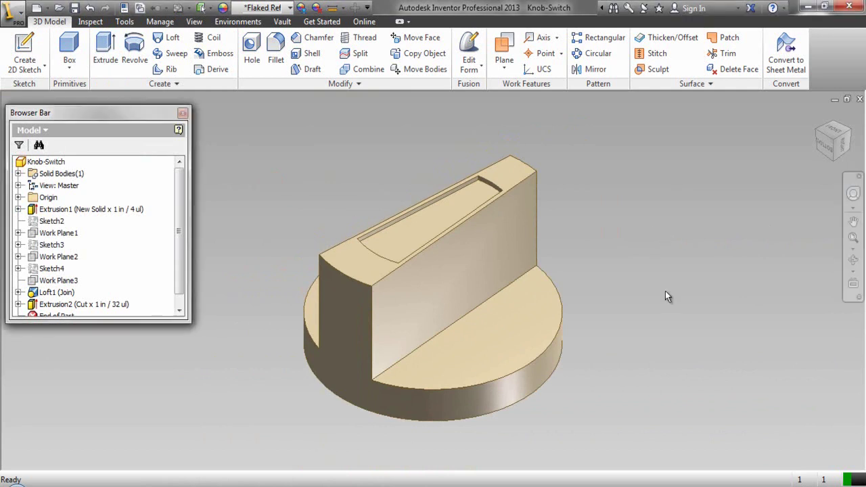
left_click(274, 61)
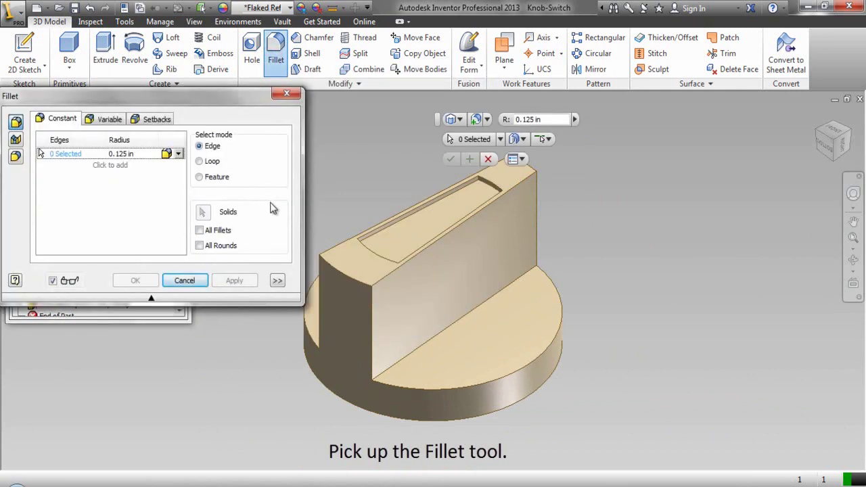
left_click(336, 272)
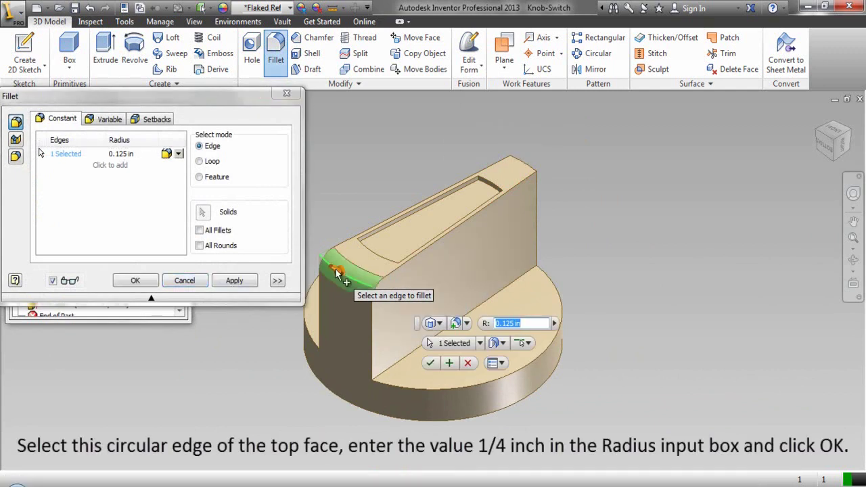
left_click(119, 154)
key("BackSpace")
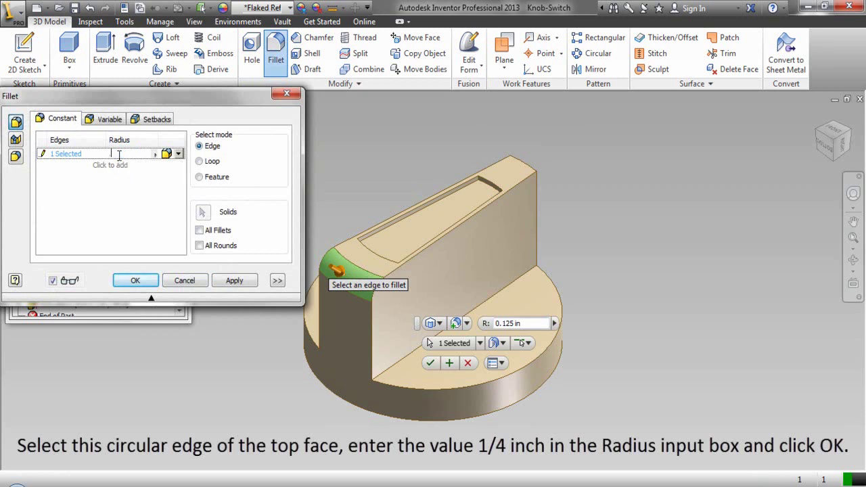
type(".25")
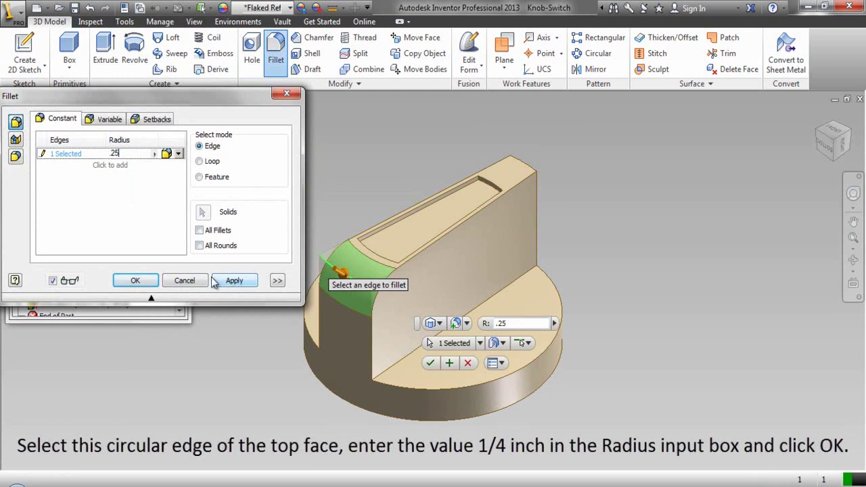
left_click(135, 280)
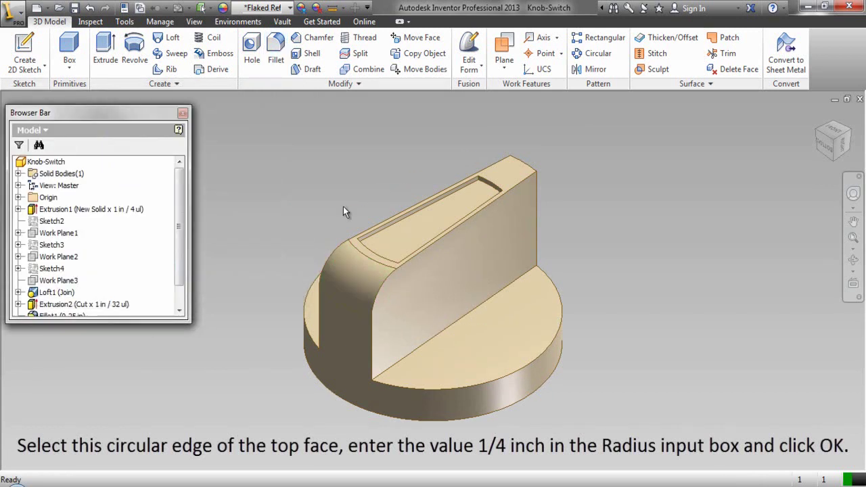
Fillet the curved edge at the narrow end of the grip's top face with a 1/8 in radius.
right_click(609, 142)
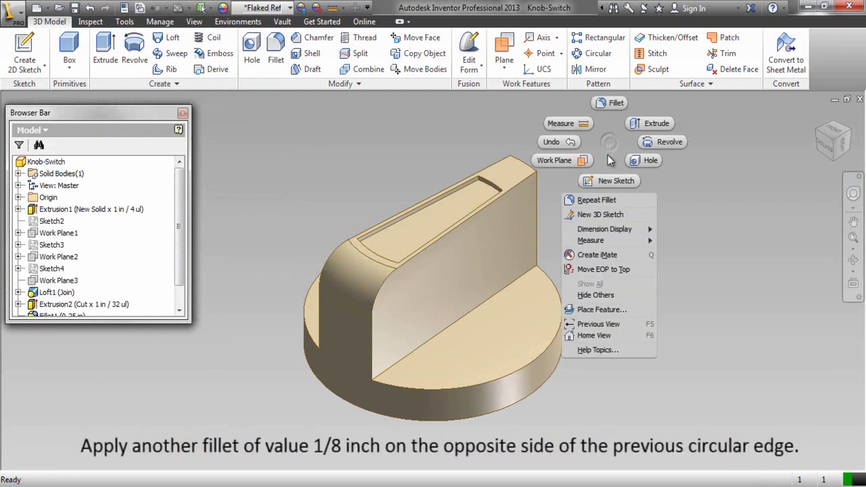
left_click(601, 199)
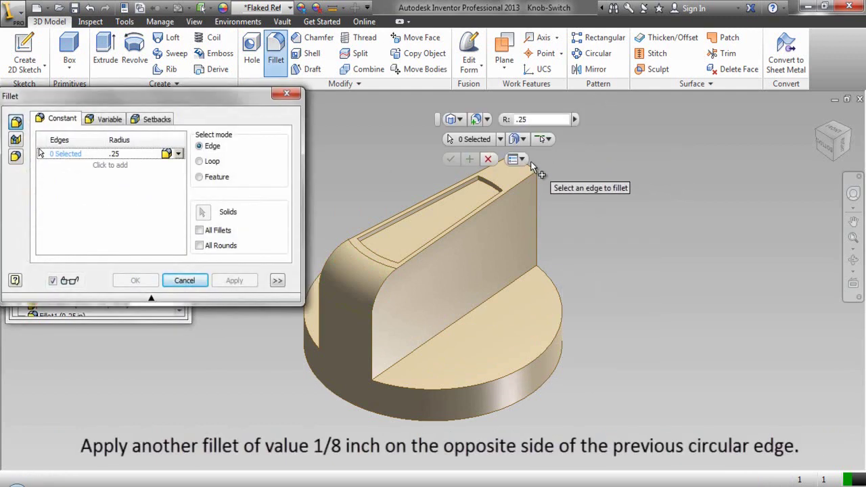
left_click(529, 164)
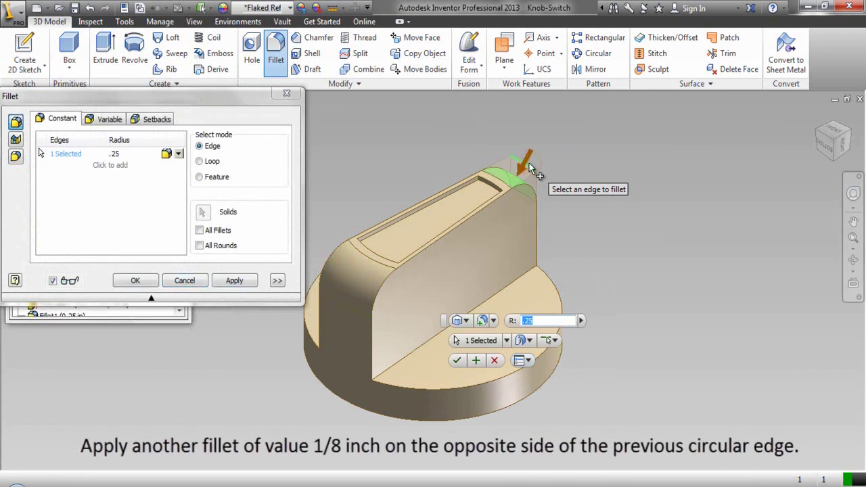
left_click(114, 154)
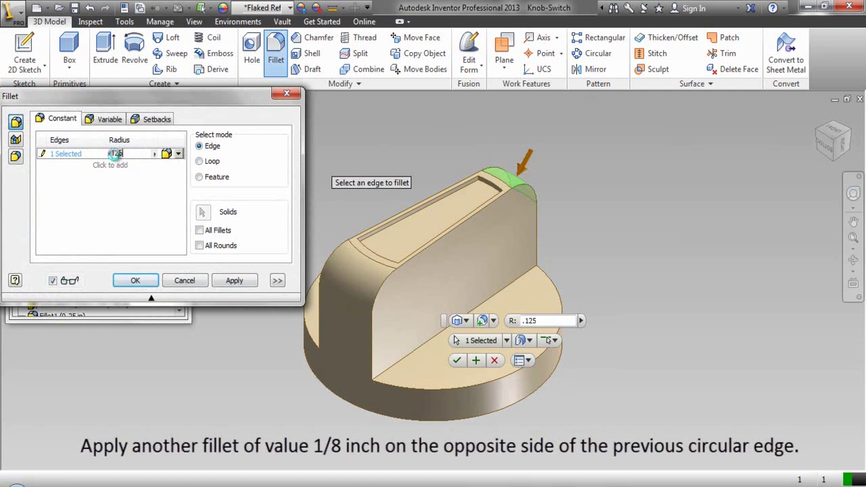
type("1/8")
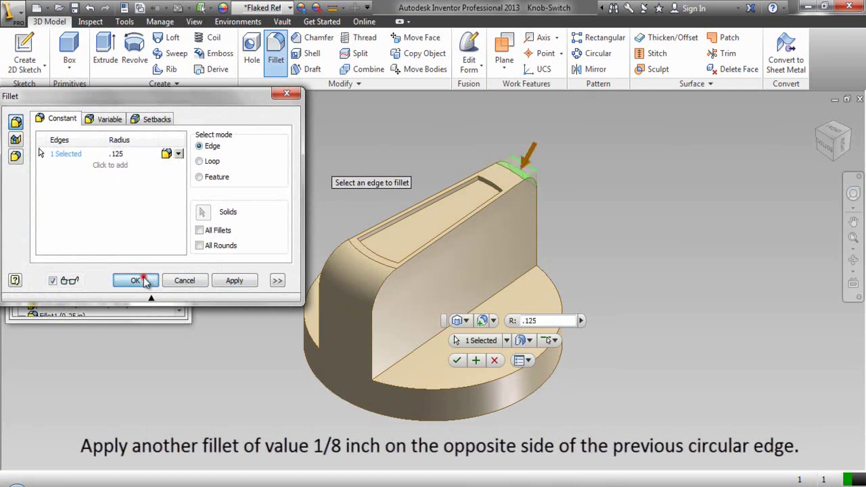
left_click(144, 278)
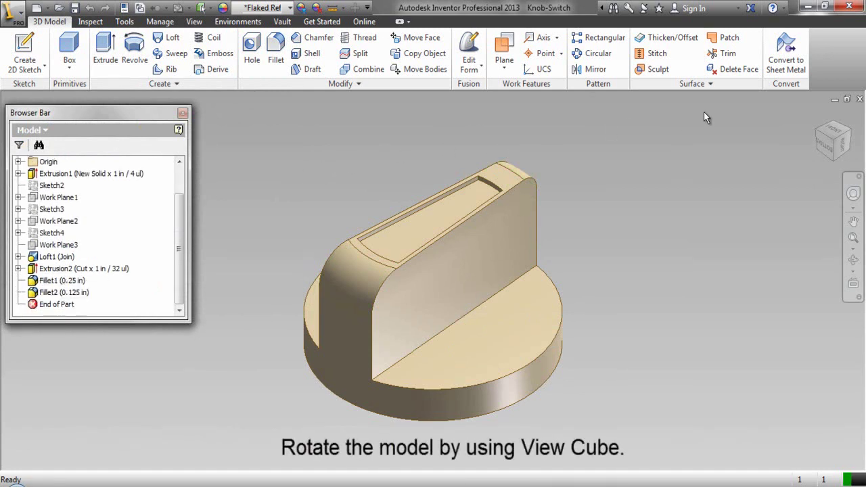
Start a new 2D sketch on the flat circular bottom face of the knob's base.
left_click_drag(838, 132, 814, 340)
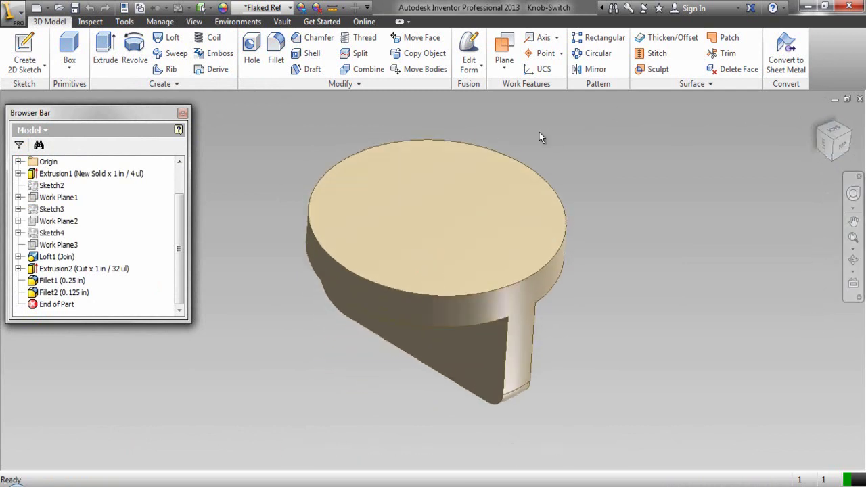
left_click(835, 144)
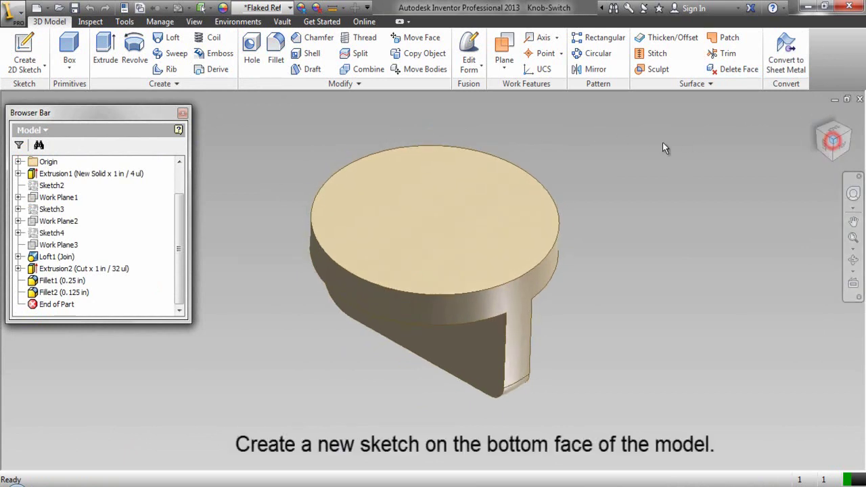
right_click(272, 144)
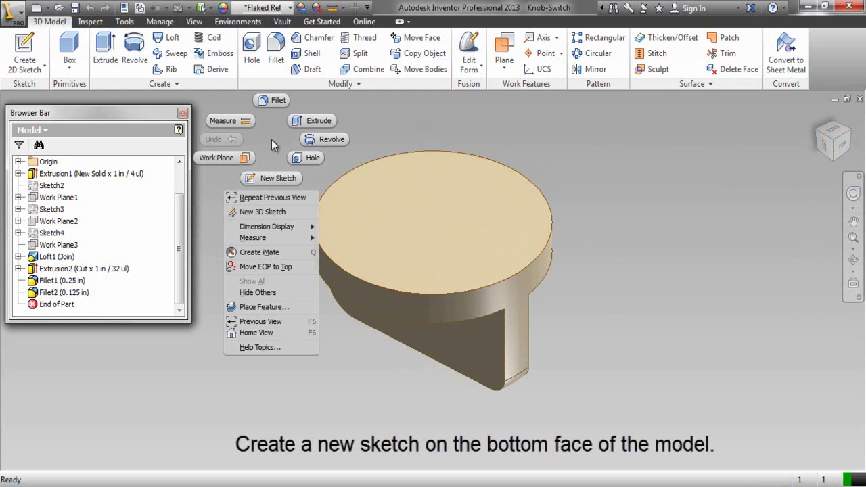
left_click(268, 180)
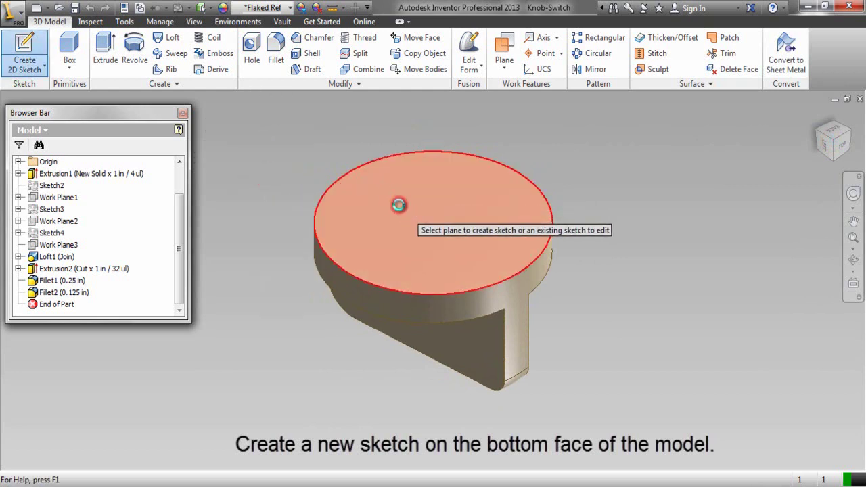
left_click(399, 205)
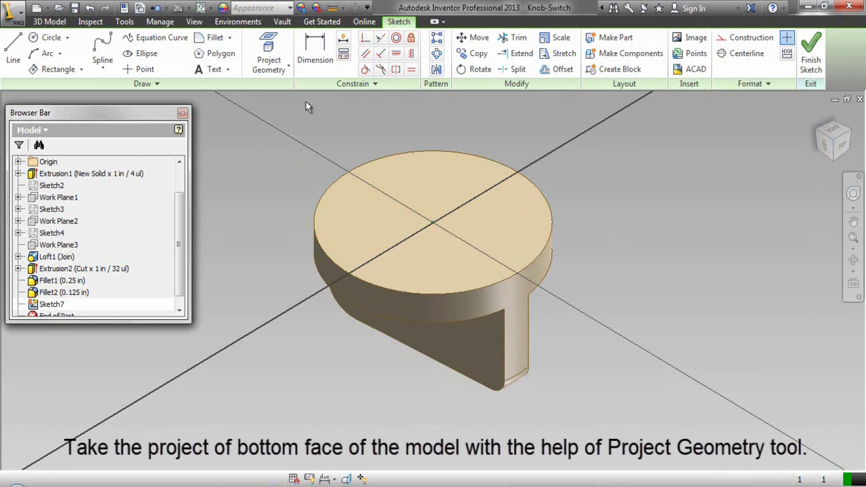
Project the circular edge of the bottom face into the sketch with Project Geometry.
left_click(269, 58)
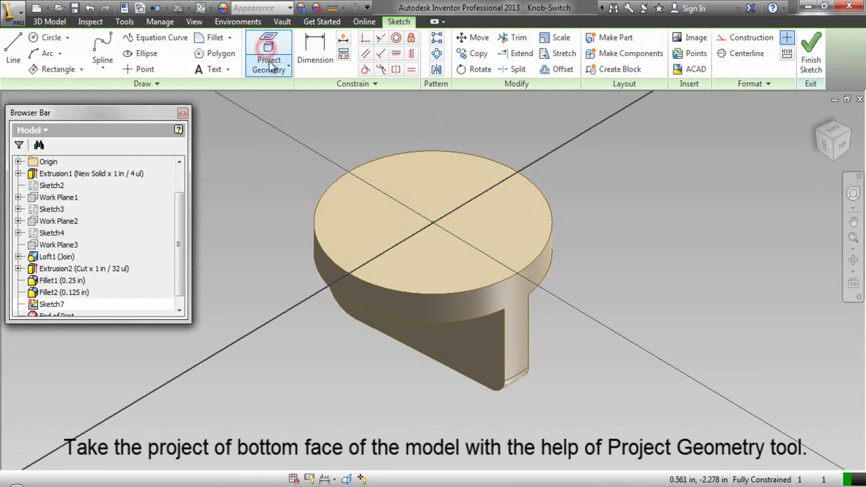
left_click(376, 159)
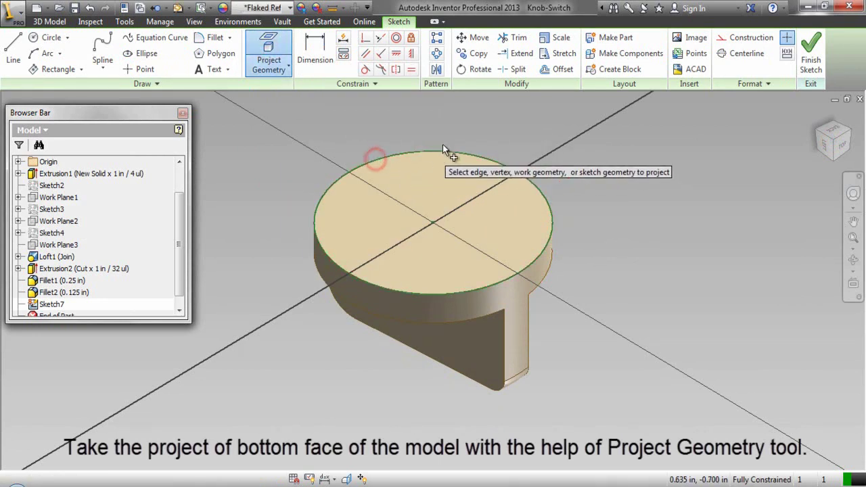
right_click(624, 193)
left_click(664, 193)
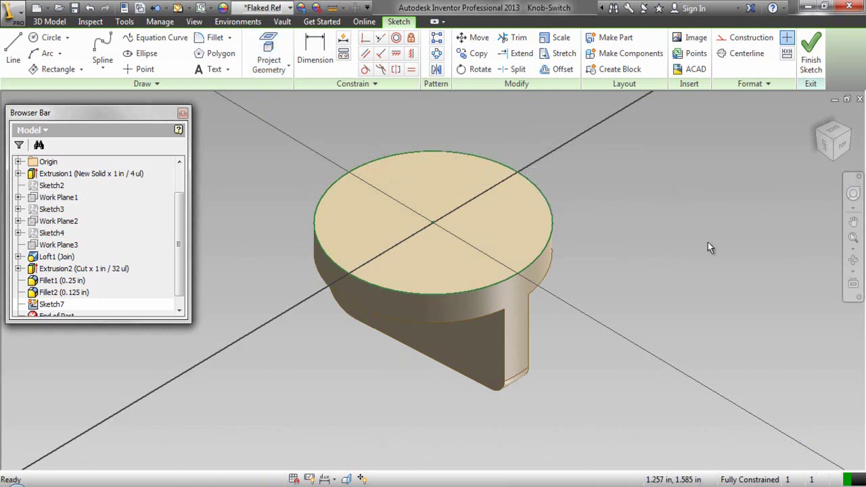
Offset the projected circle inward by about 0.14 in to create a concentric inner circle.
left_click(837, 132)
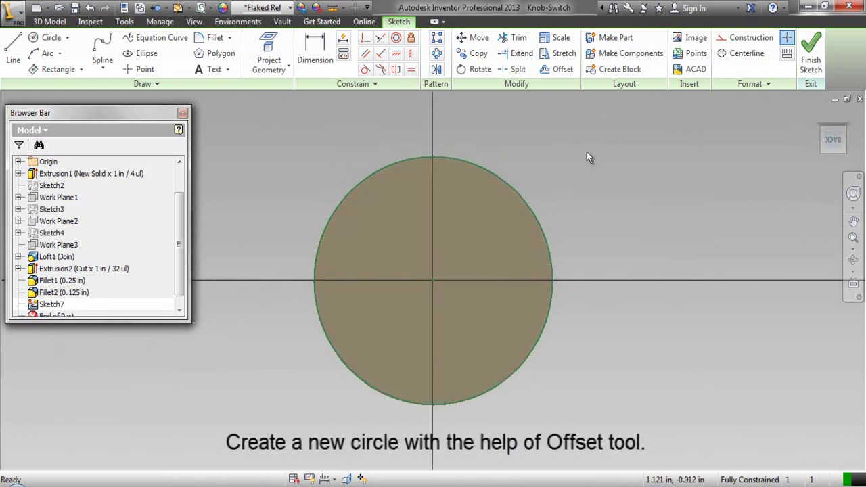
left_click(554, 70)
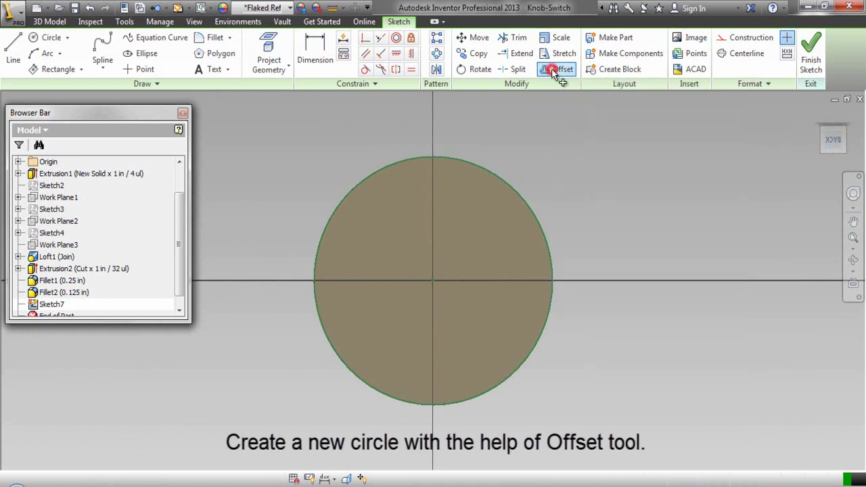
left_click(508, 180)
right_click(495, 201)
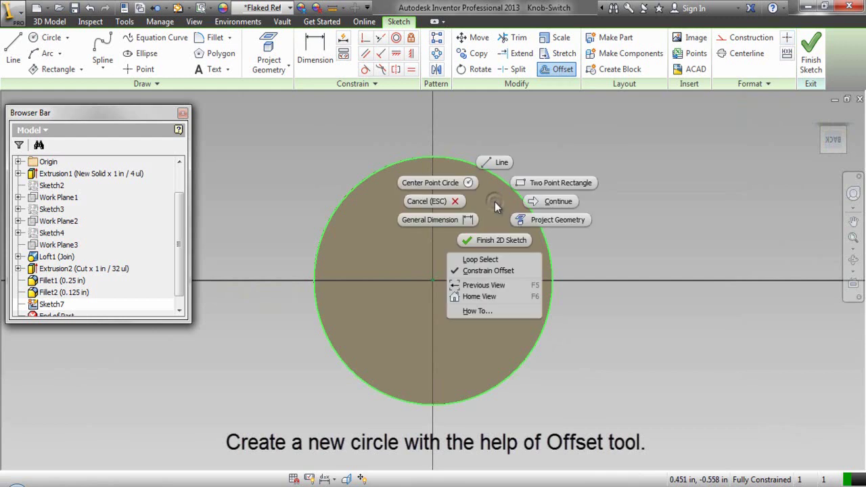
left_click(535, 199)
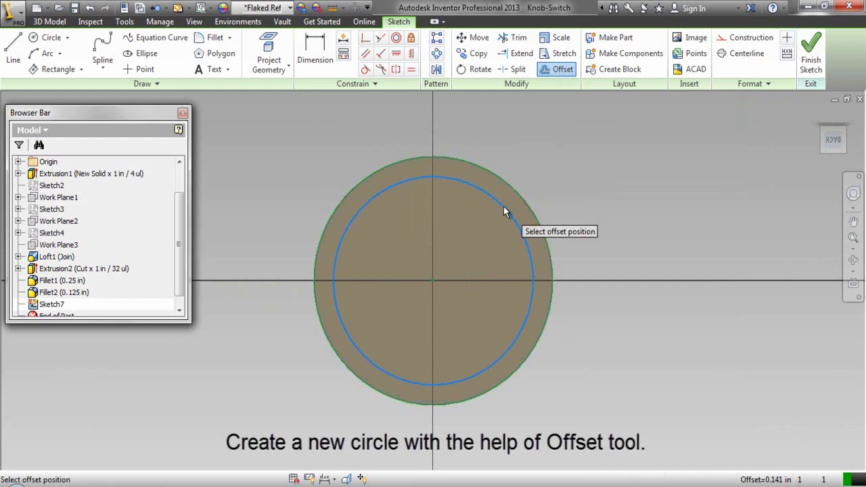
left_click(503, 207)
Dimension the gap between the projected circle and the inner offset circle as 1/8 in.
right_click(541, 149)
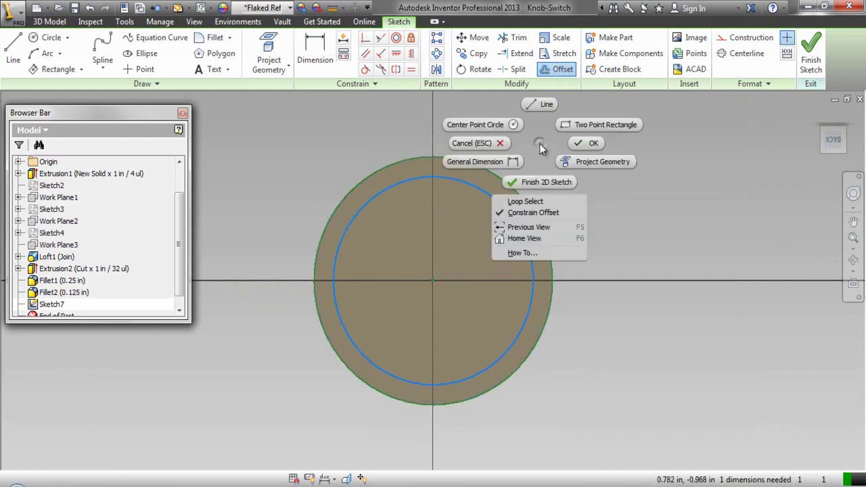
left_click(512, 160)
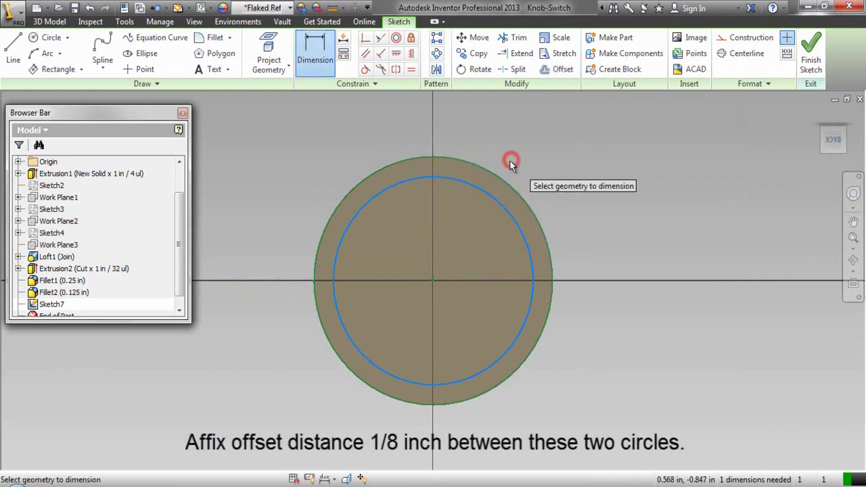
left_click(498, 173)
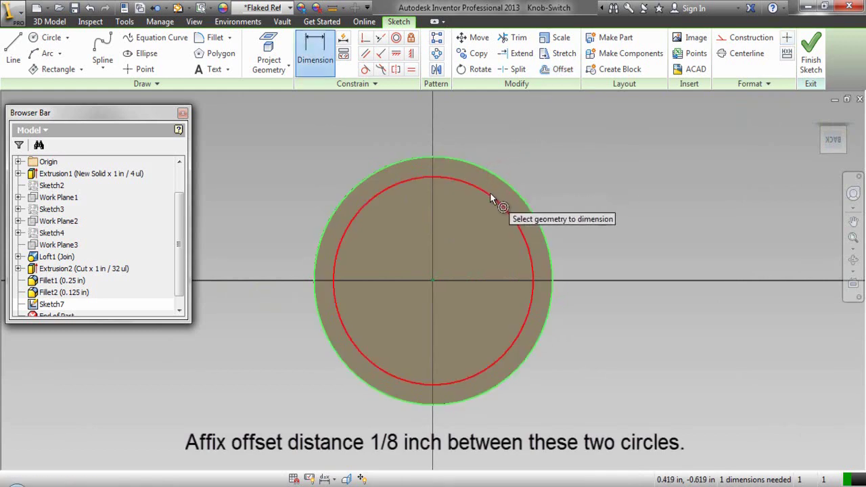
left_click(490, 194)
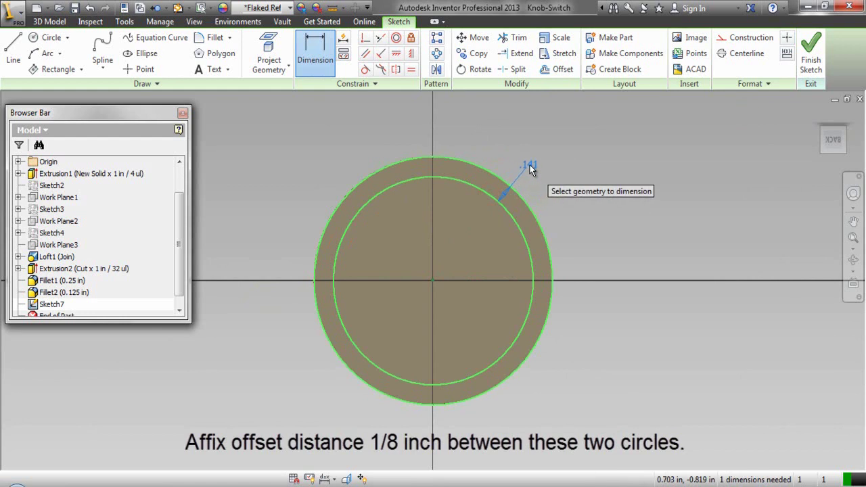
left_click(530, 169)
type("1/8")
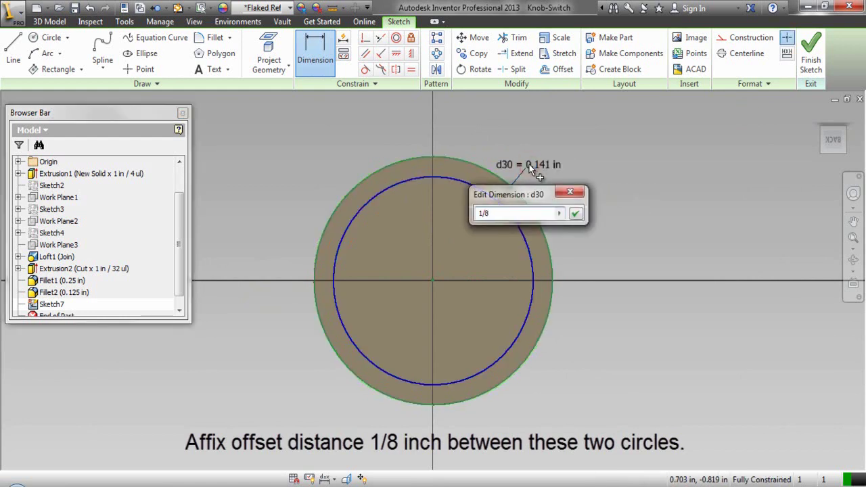
left_click(575, 215)
right_click(576, 215)
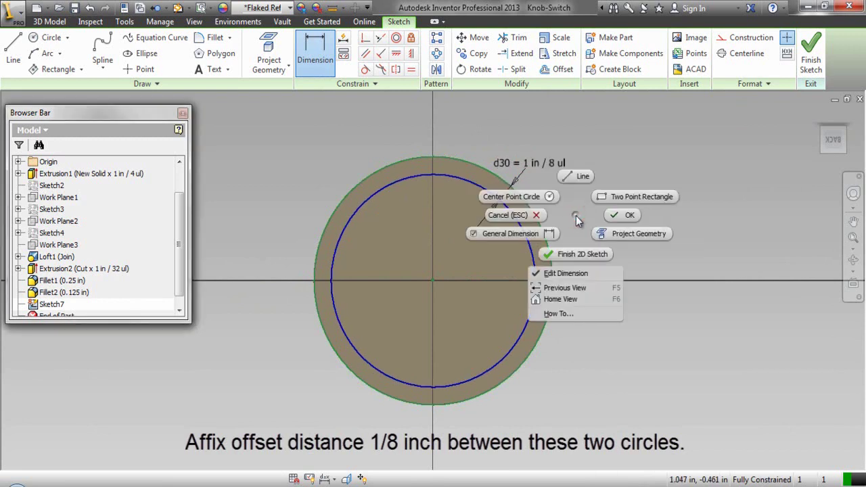
left_click(614, 215)
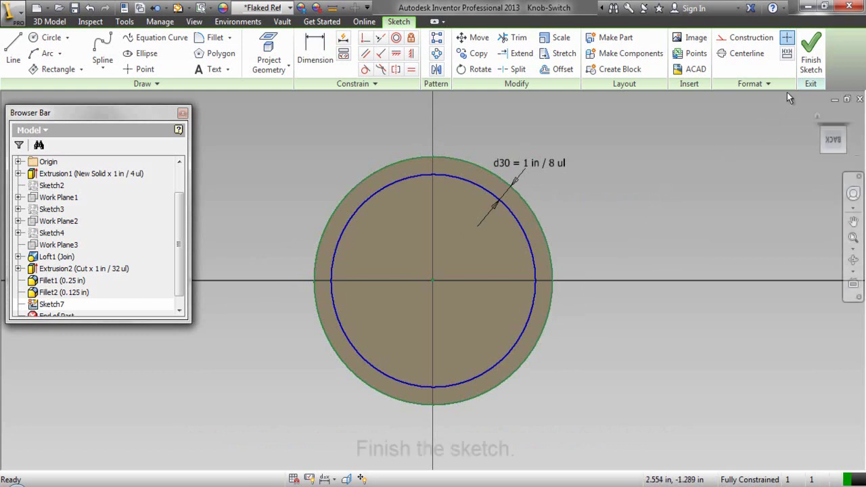
Finish the bottom-face sketch and save the part.
left_click(811, 58)
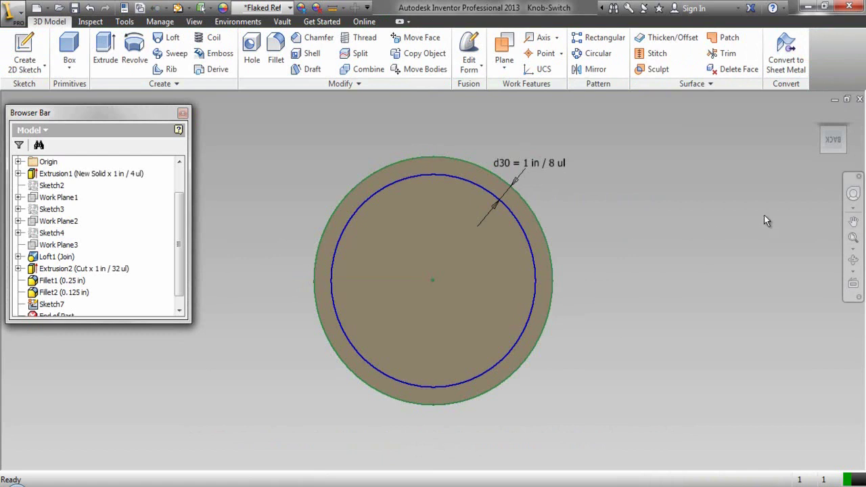
left_click(834, 165)
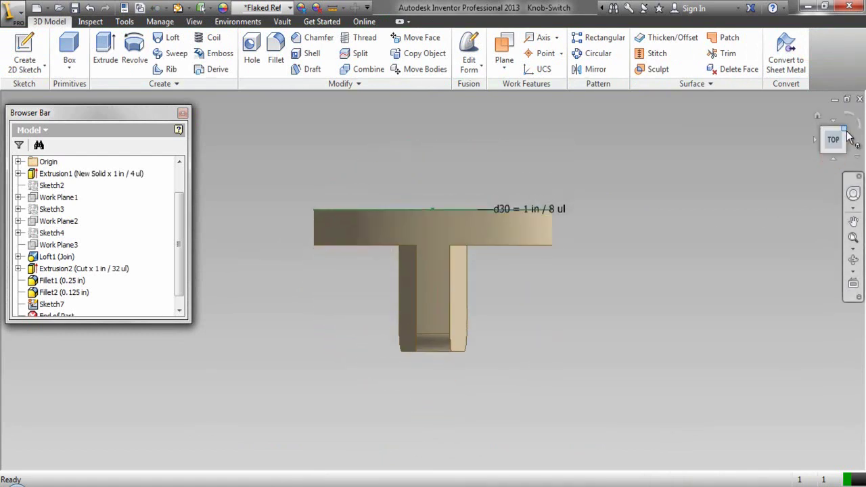
left_click(845, 129)
left_click(853, 239)
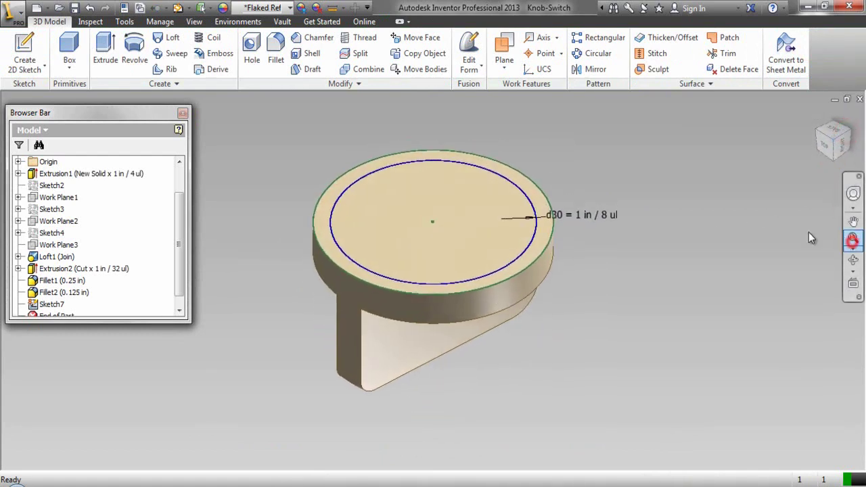
left_click(75, 8)
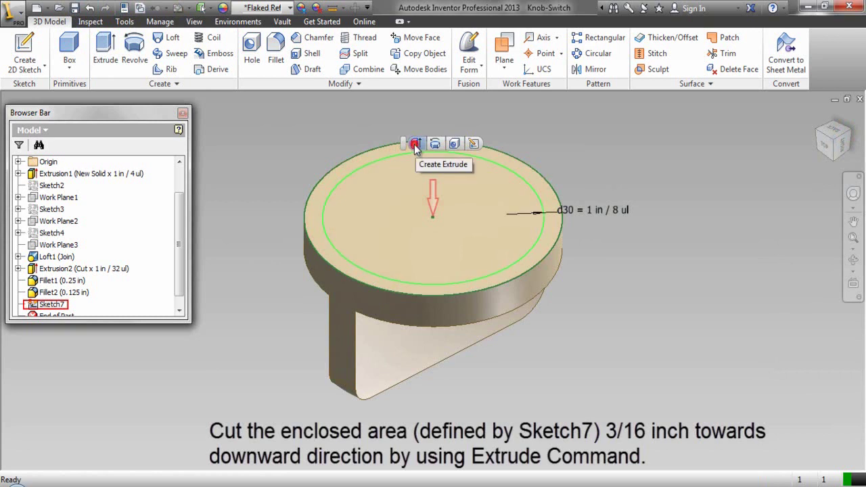
Cut the area inside the inner circle 3/16 in deep into the base's bottom face with Extrude.
left_click(416, 144)
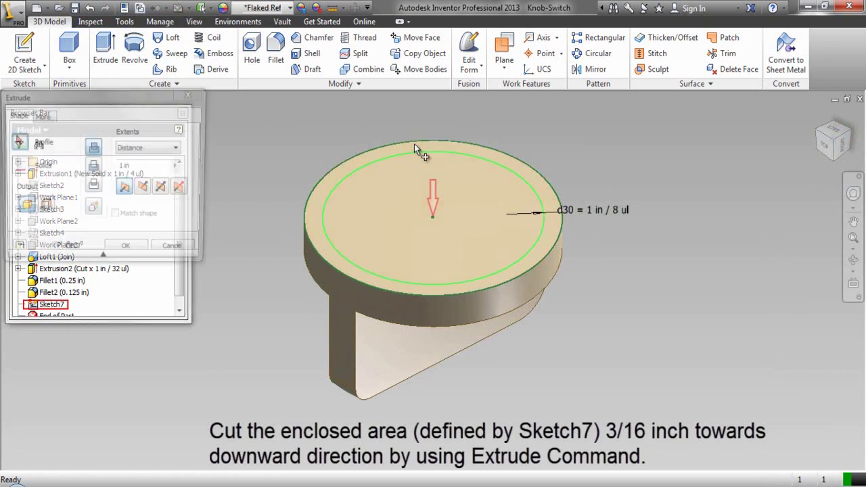
left_click(389, 193)
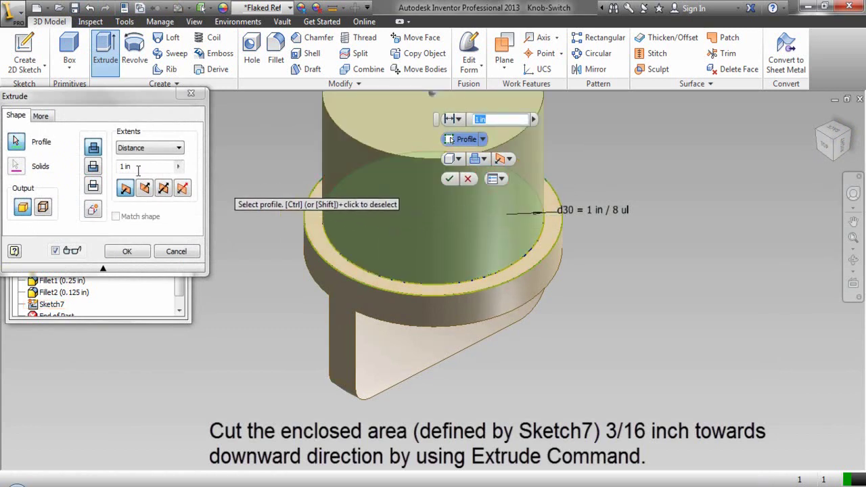
left_click(92, 168)
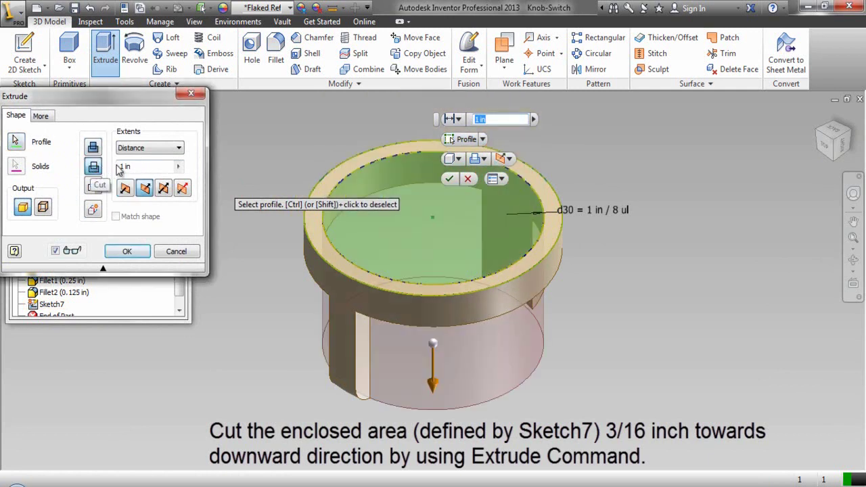
left_click_drag(133, 166, 116, 169)
type("3/16")
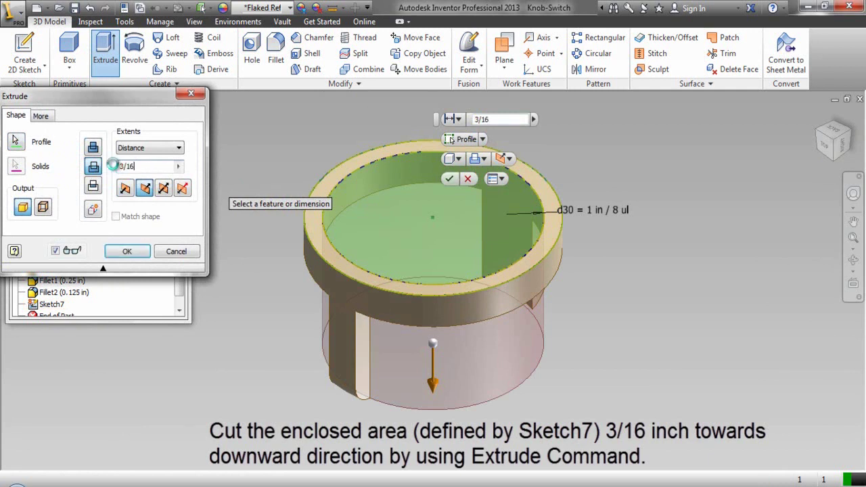
left_click(139, 251)
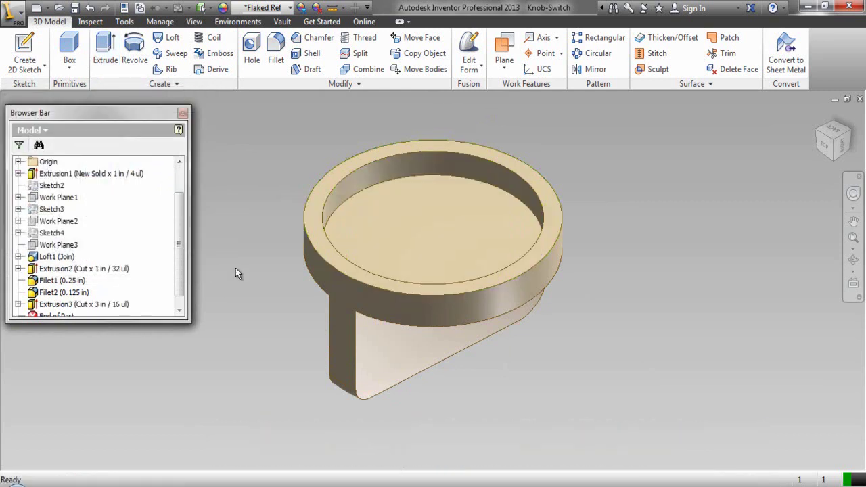
Start a sketch on the base recess's inner circular face and draw a 5/8 in diameter circle centred on it.
left_click(415, 220)
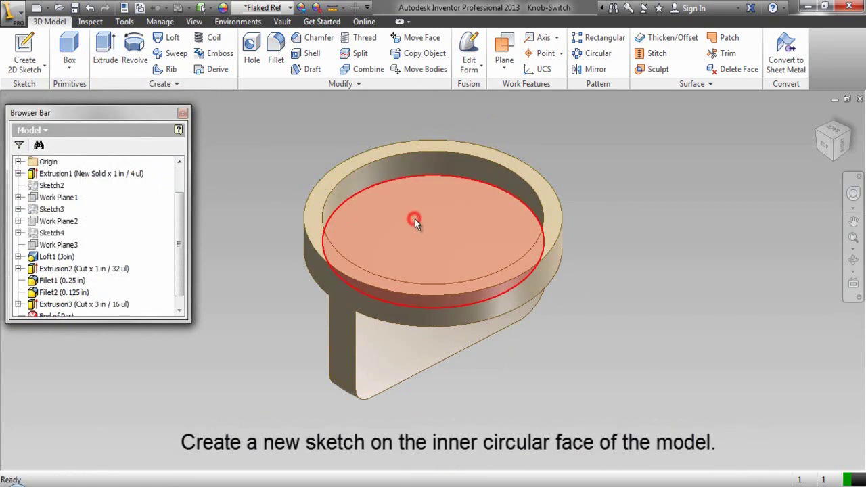
left_click(431, 221)
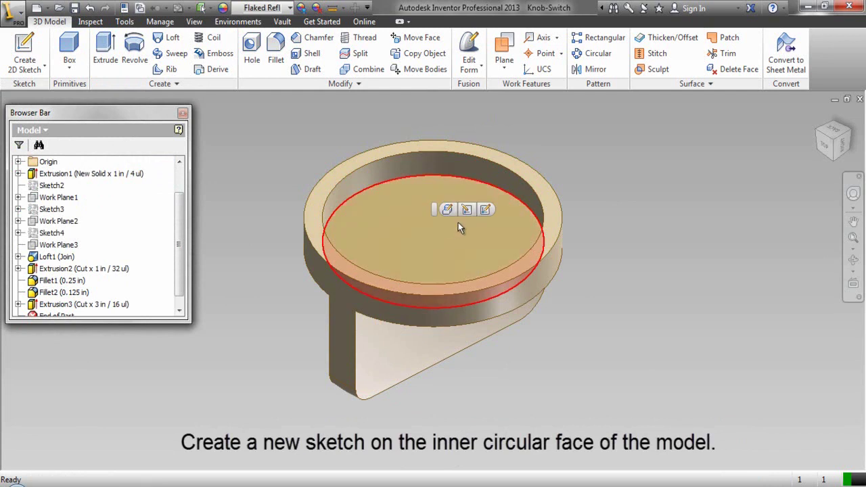
left_click(486, 210)
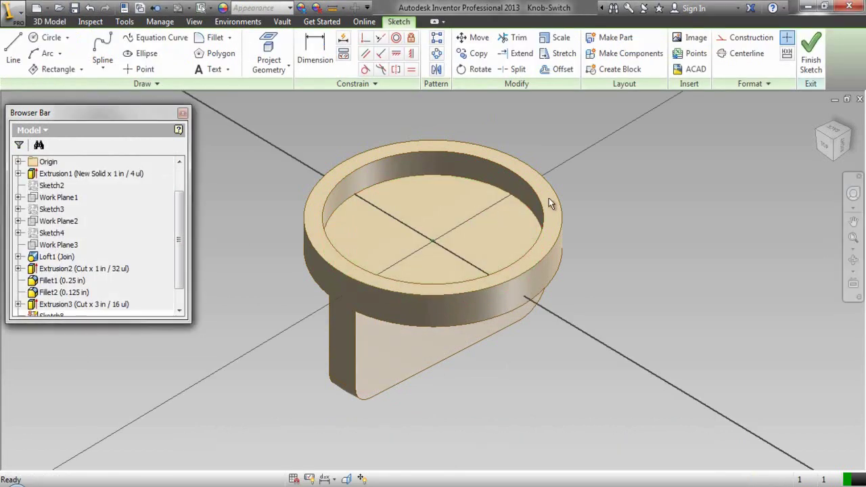
right_click(615, 193)
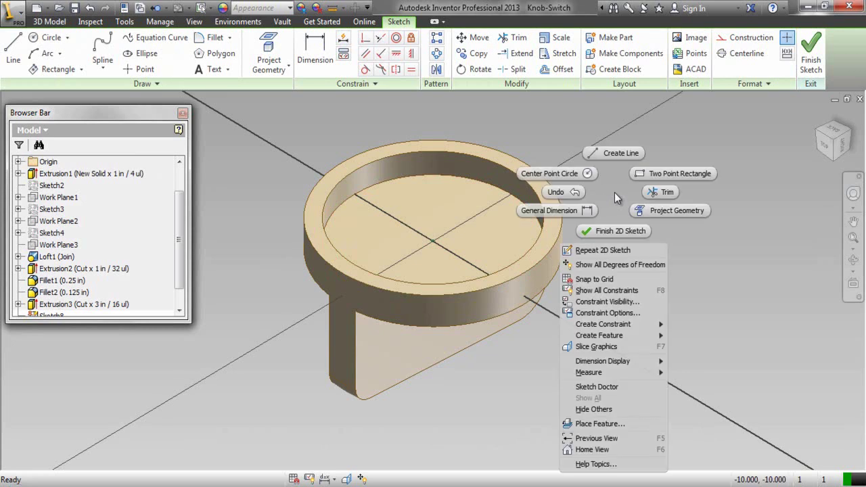
left_click(588, 175)
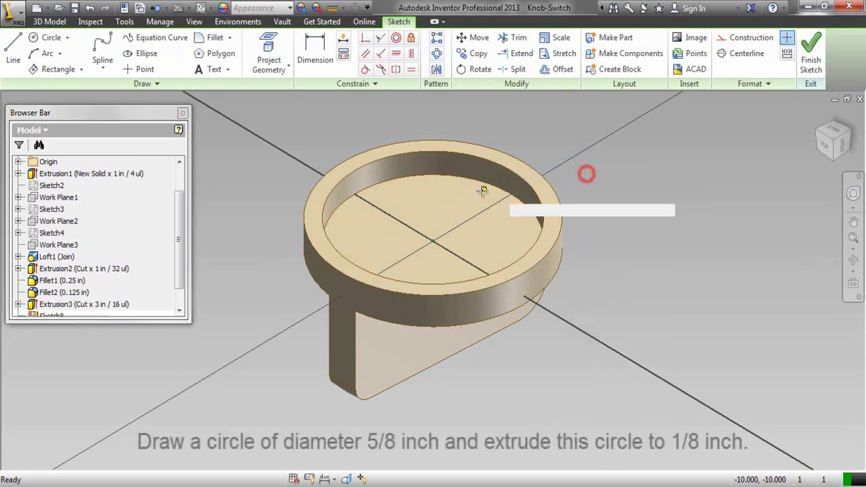
left_click(433, 241)
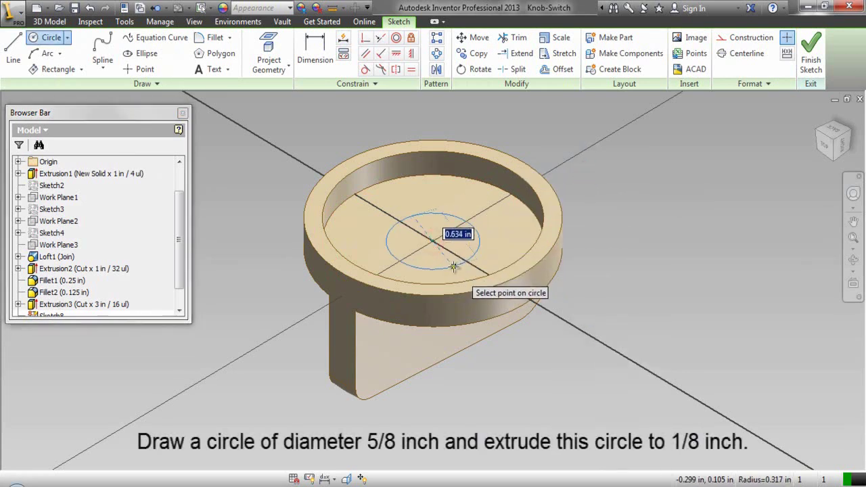
type("5/8")
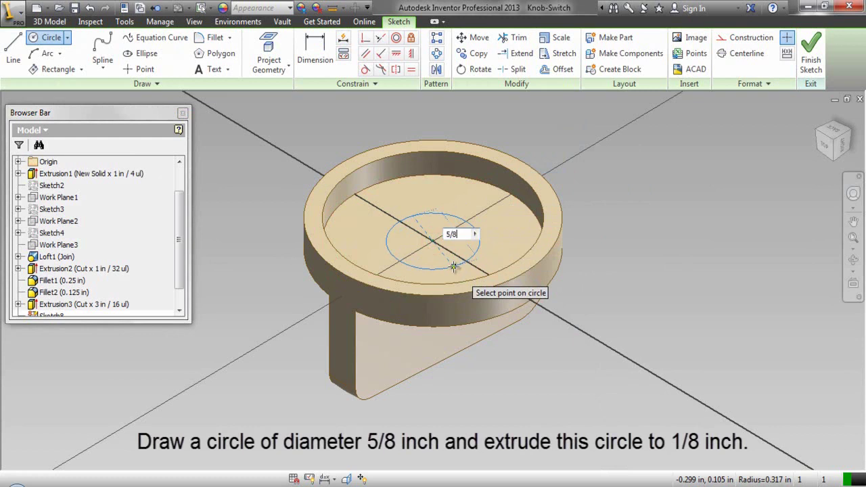
key("Return")
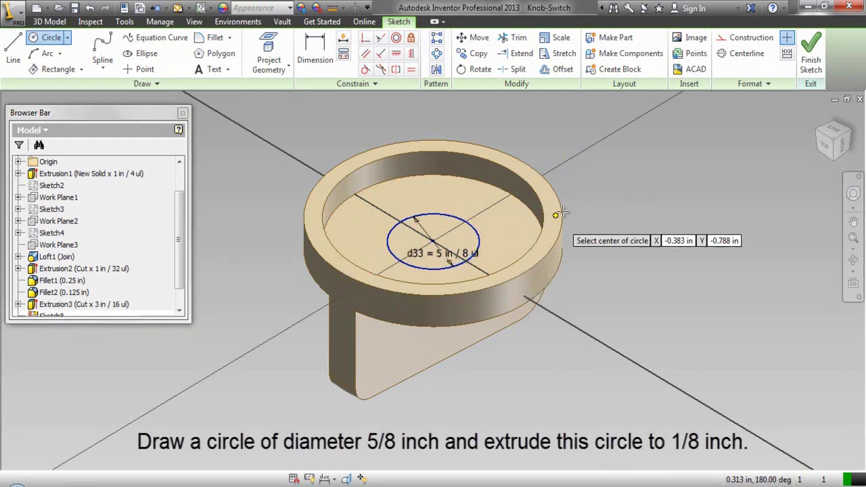
right_click(586, 195)
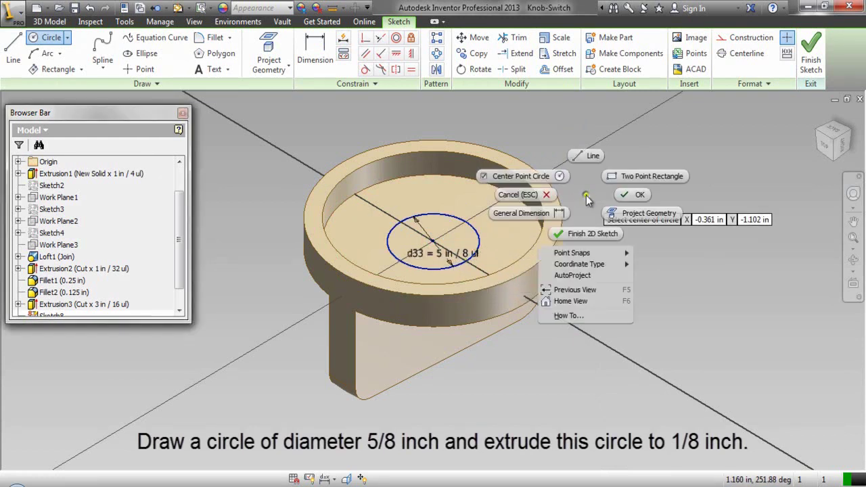
left_click(621, 195)
Extrude the 5/8 in circle 1/8 in outward from the recess floor as a joined central boss.
right_click(623, 196)
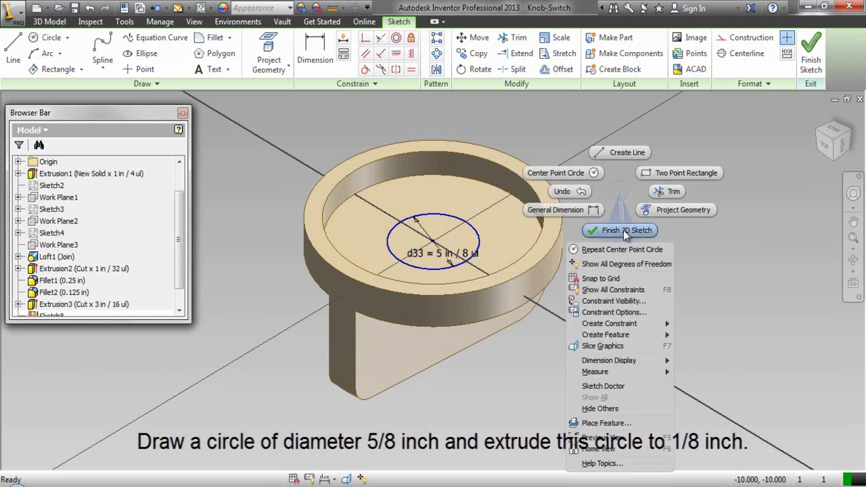
mouse_move(653, 336)
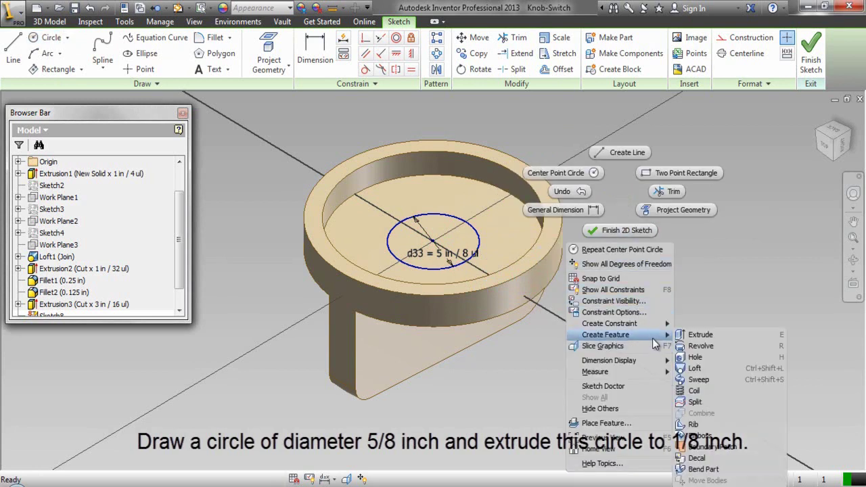
left_click(697, 335)
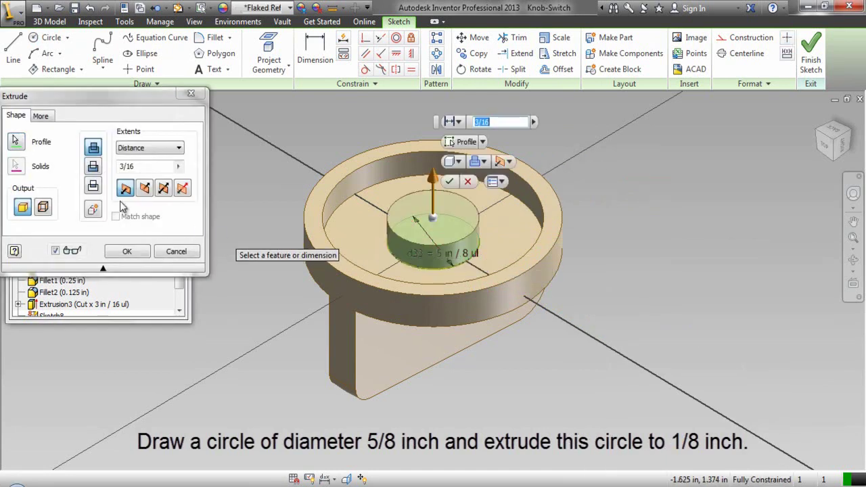
left_click(136, 166)
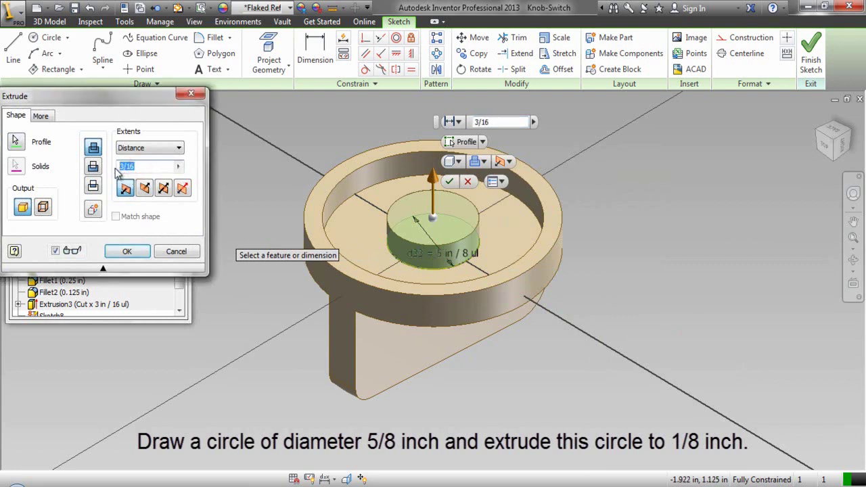
type("1/8")
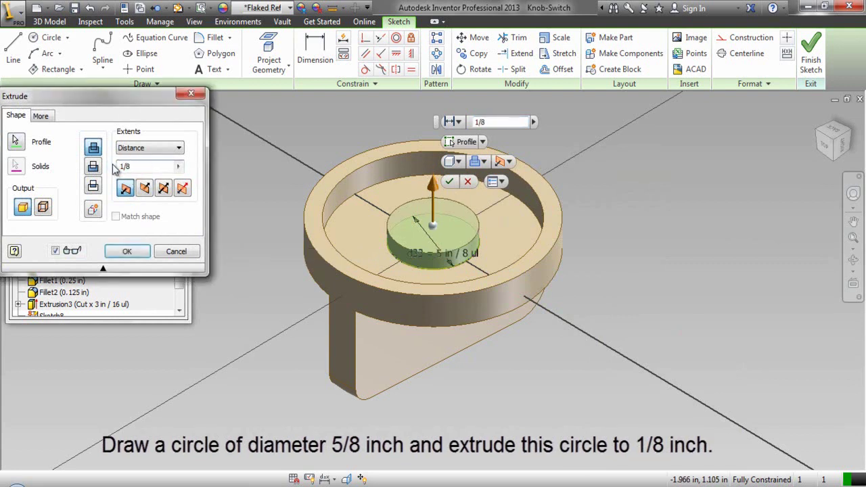
left_click(126, 251)
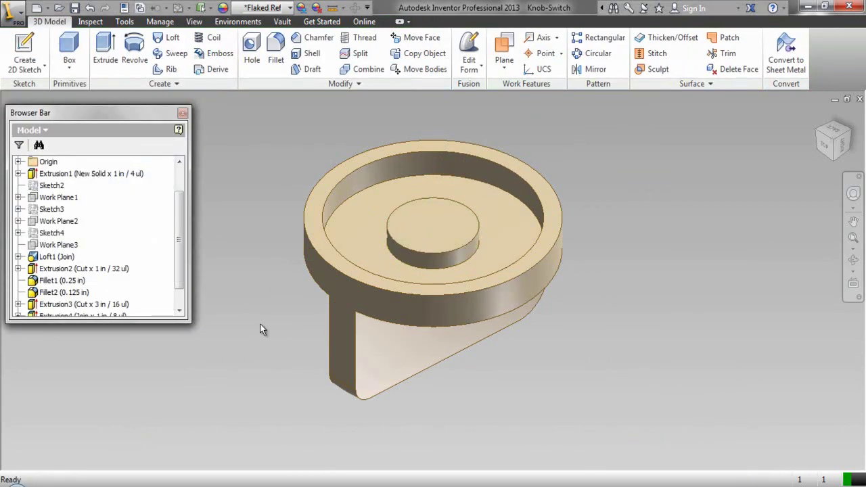
Create a new 2D sketch on the YZ Plane of the part's origin.
right_click(252, 180)
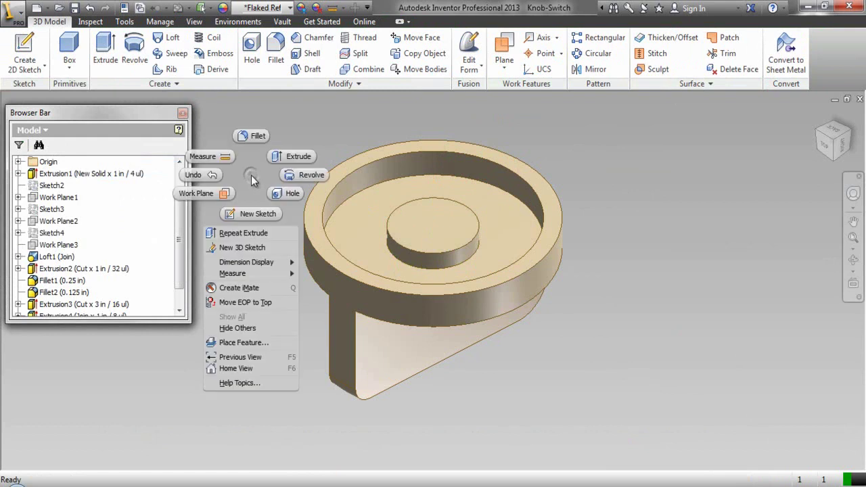
left_click(249, 212)
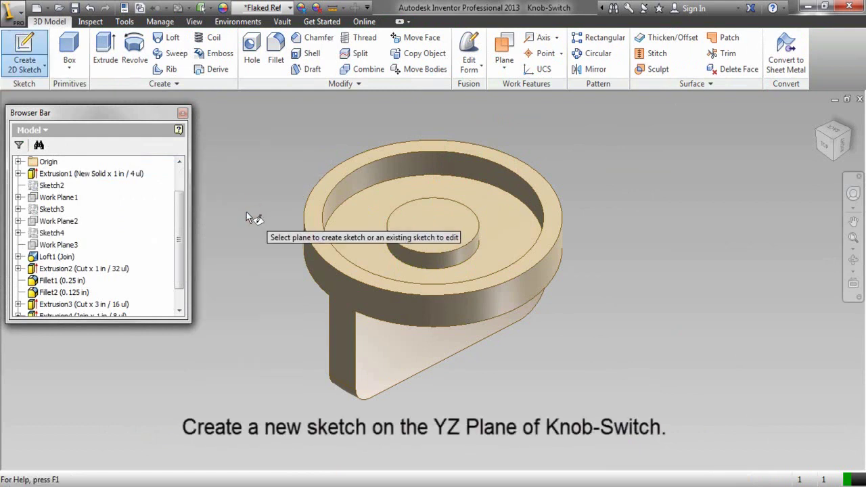
left_click_drag(179, 206, 180, 198)
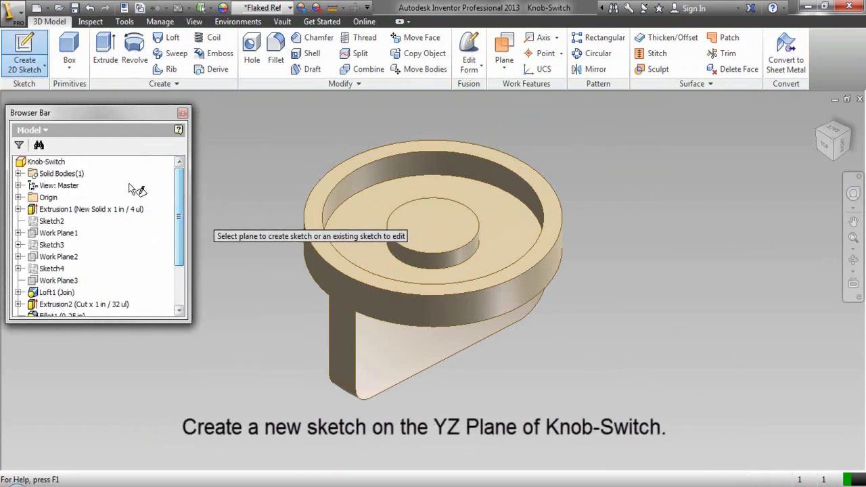
left_click(19, 197)
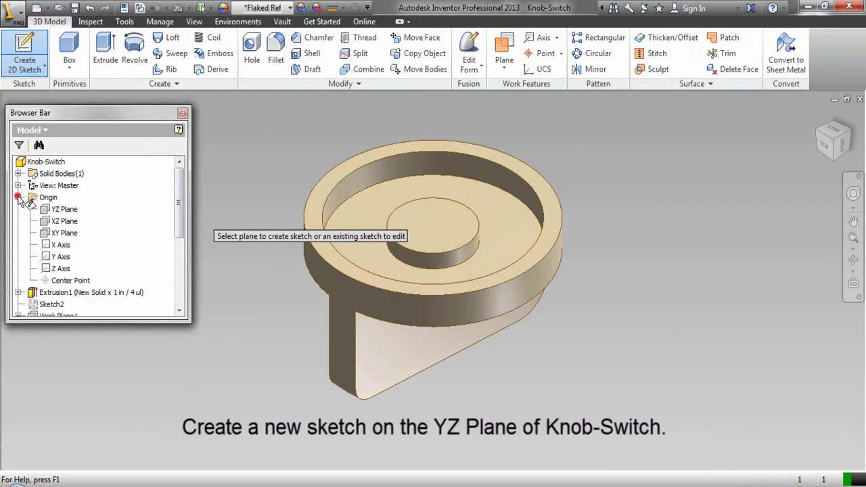
left_click(57, 211)
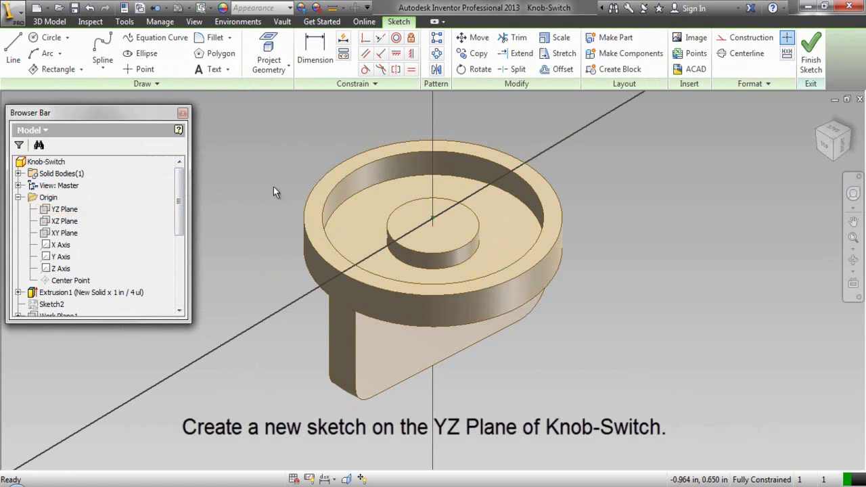
Slice the graphics at the YZ sketch plane to expose the knob's cross-section for sketching.
right_click(600, 171)
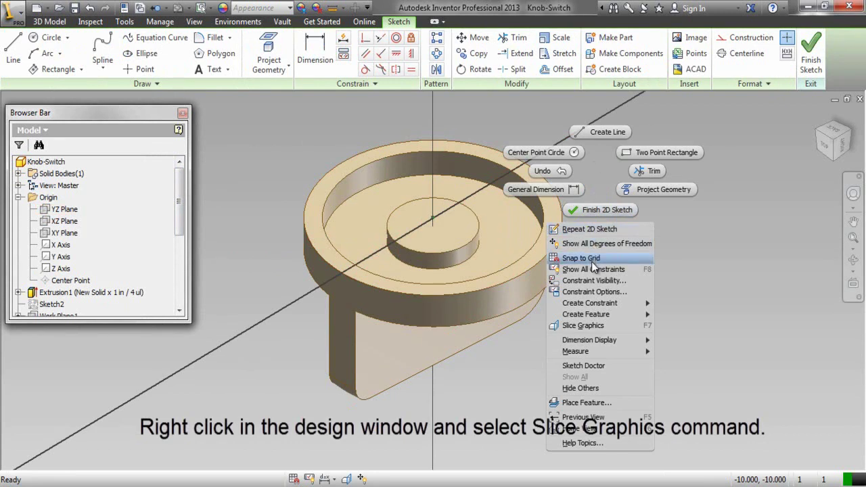
left_click(593, 326)
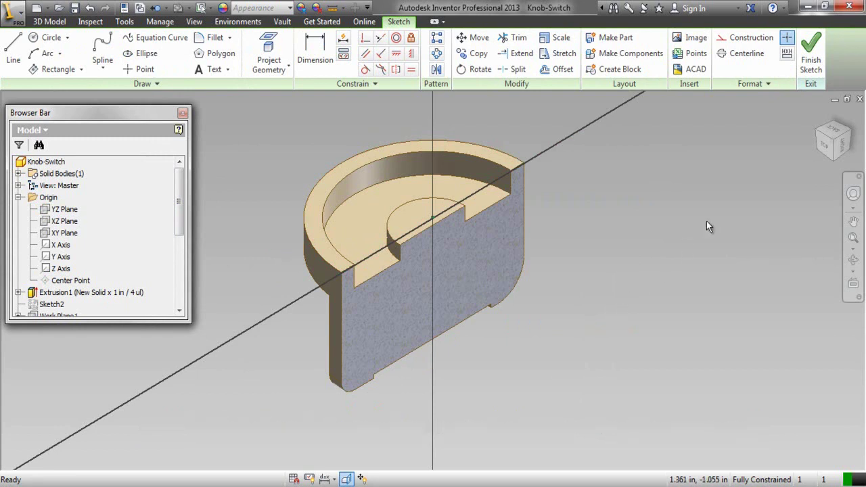
left_click(839, 148)
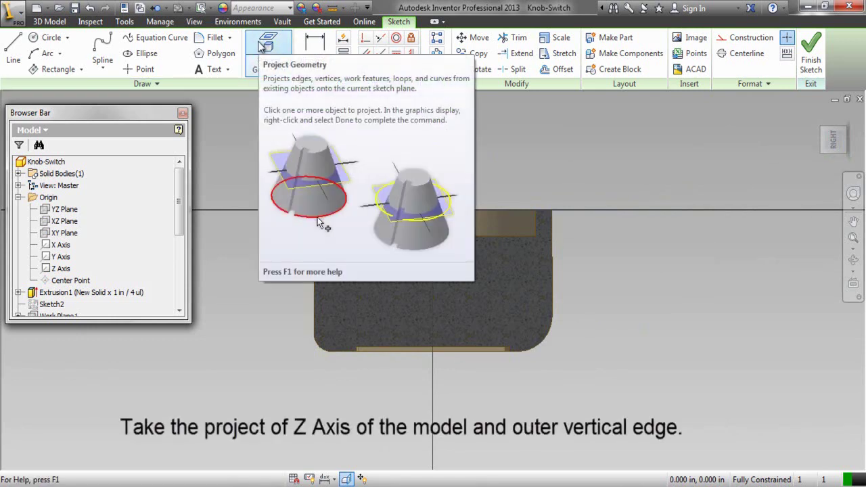
Project the Z Axis and the model's outer straight vertical edge beside the larger corner radius onto the sketch plane.
left_click(258, 42)
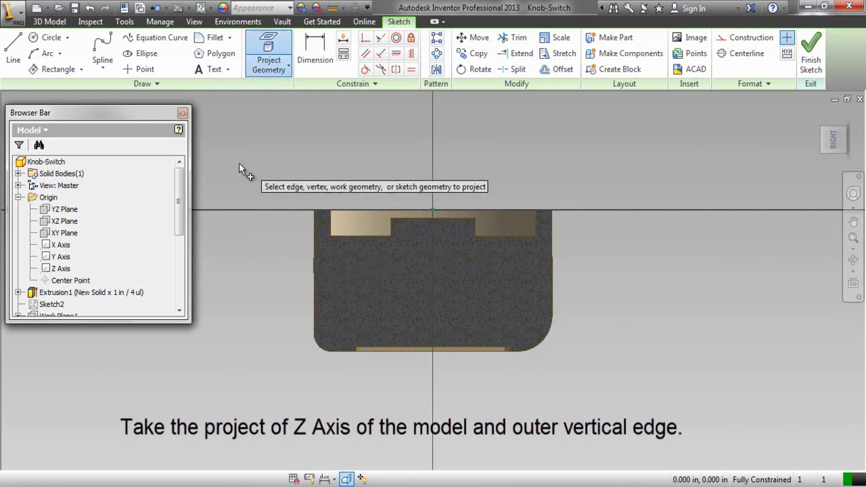
left_click(61, 269)
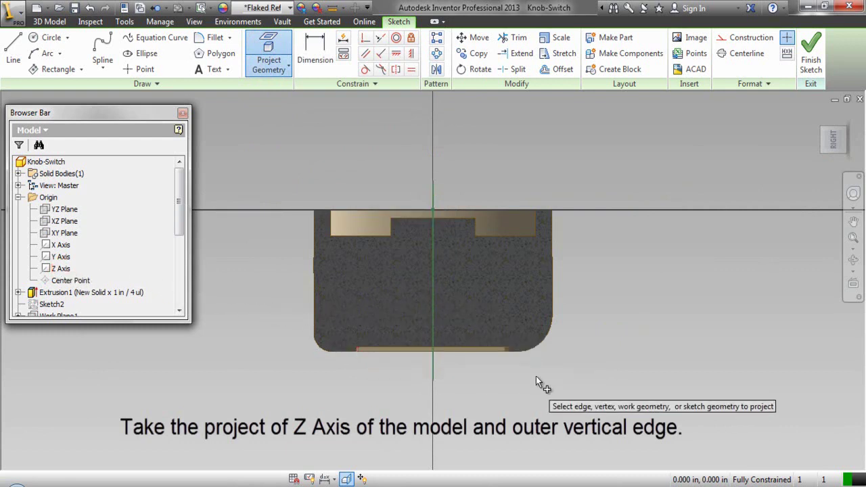
left_click(553, 293)
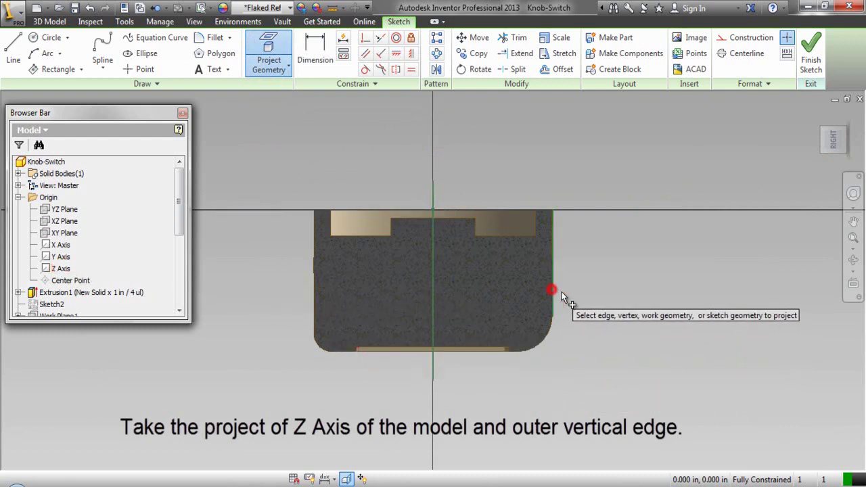
right_click(628, 295)
left_click(668, 293)
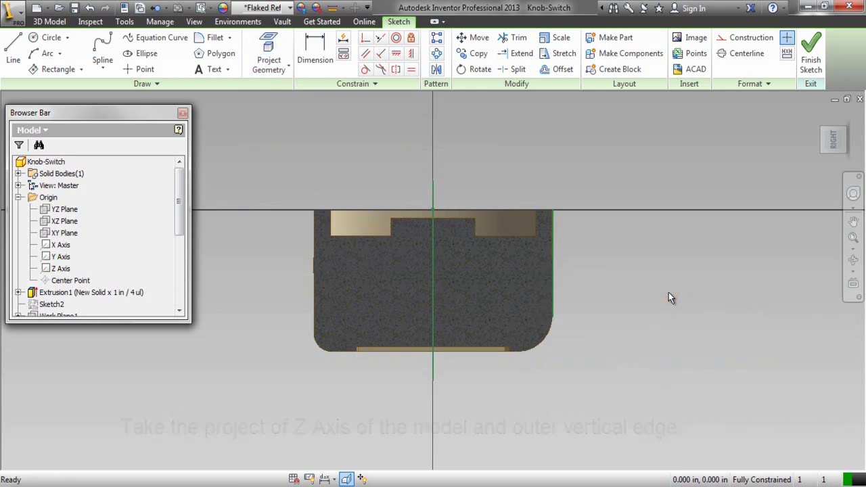
Change the colour of both projected vertical lines to White.
scroll(668, 293, "up", 1)
mouse_move(228, 127)
left_mouse_down()
mouse_move(557, 279)
mouse_move(653, 416)
left_mouse_up()
left_click(761, 83)
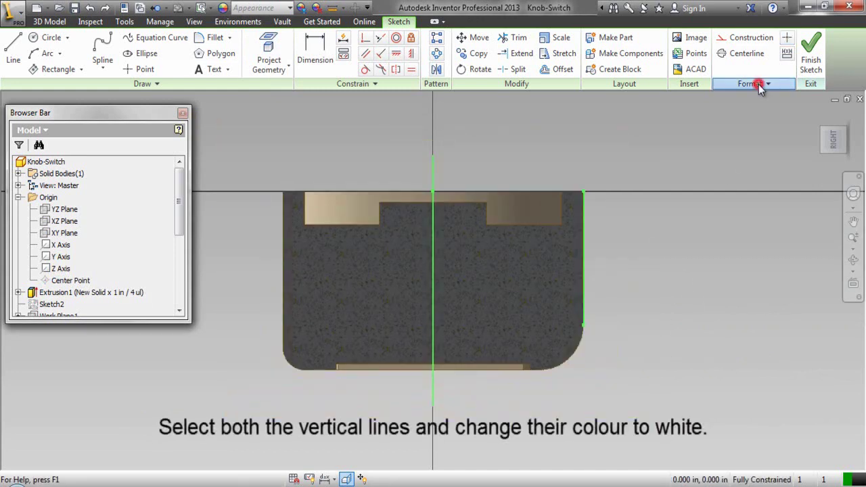
left_click(766, 116)
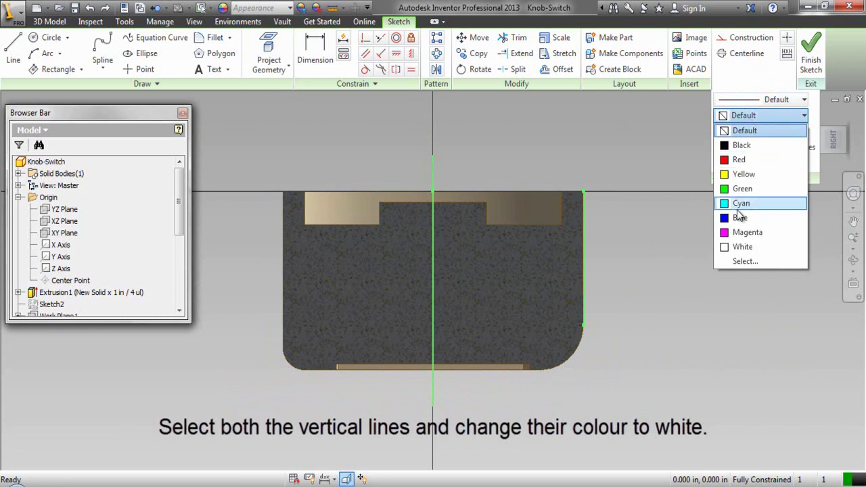
left_click(739, 249)
left_click(714, 336)
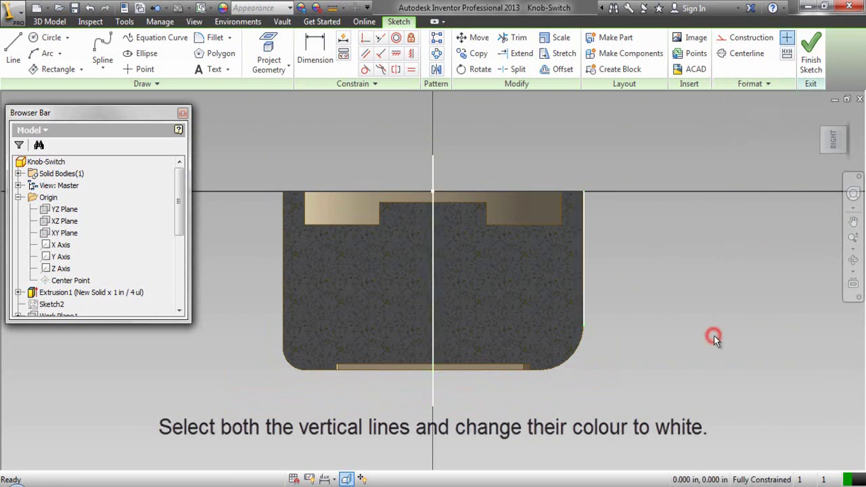
Draw a horizontal line from the projected outer edge to the projected Z Axis, about 0.35 in from the model's bottom edge at the origin.
right_click(692, 168)
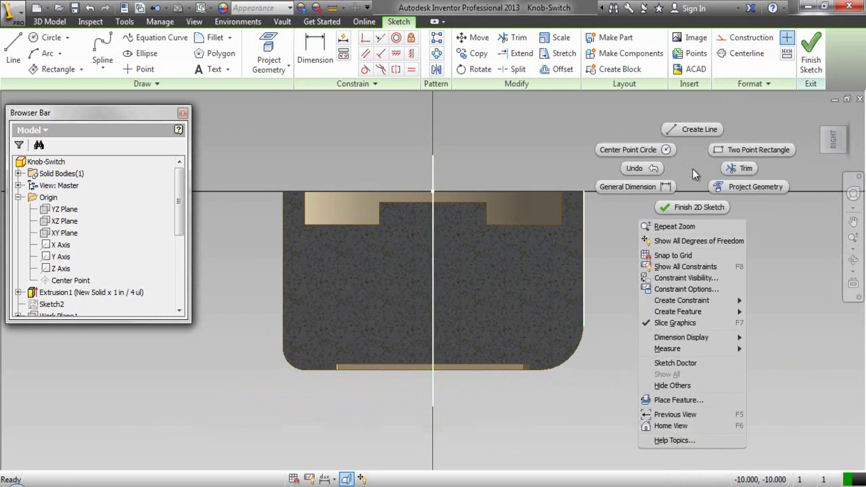
left_click(691, 128)
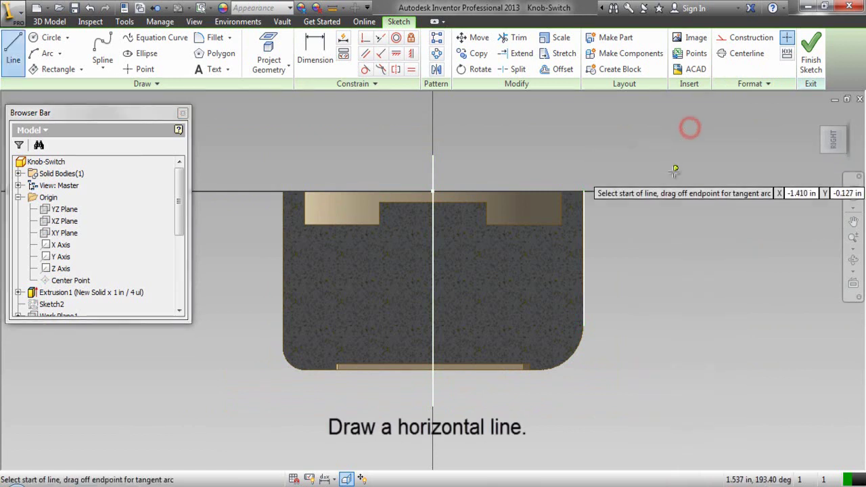
left_click(585, 254)
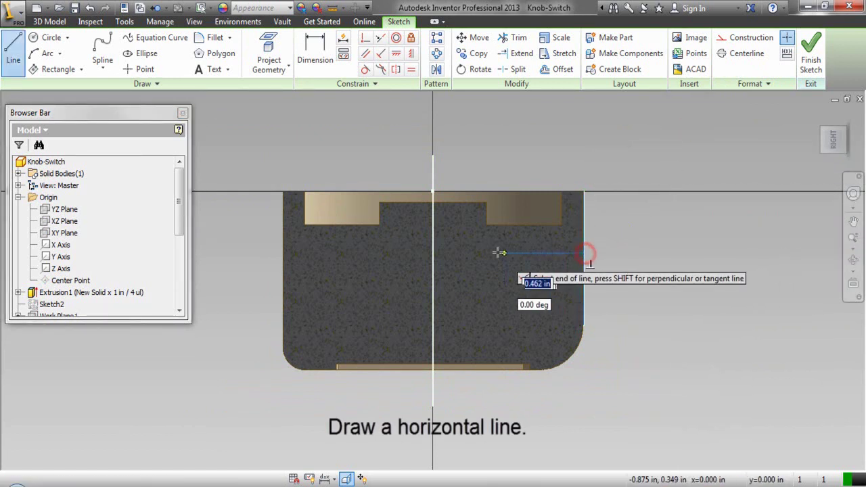
double_click(434, 254)
Dimension the horizontal line's distance from the model's bottom edge at the origin as 0.25 in.
right_click(513, 269)
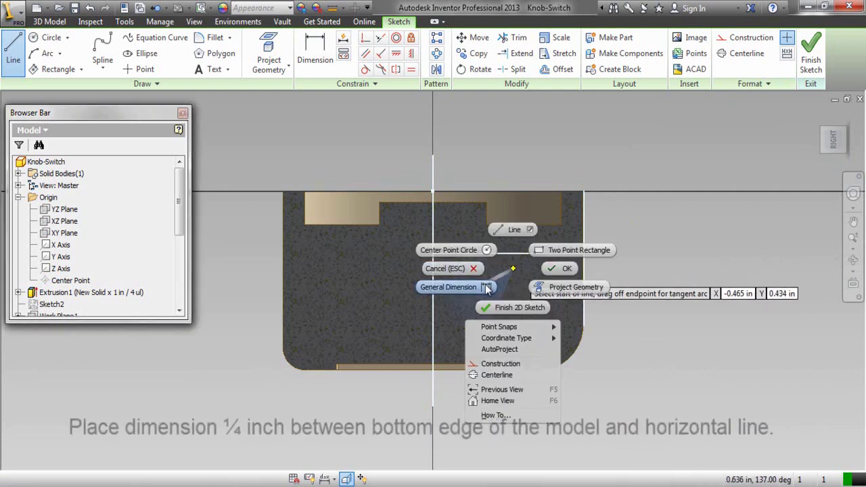
left_click(486, 285)
left_click(527, 255)
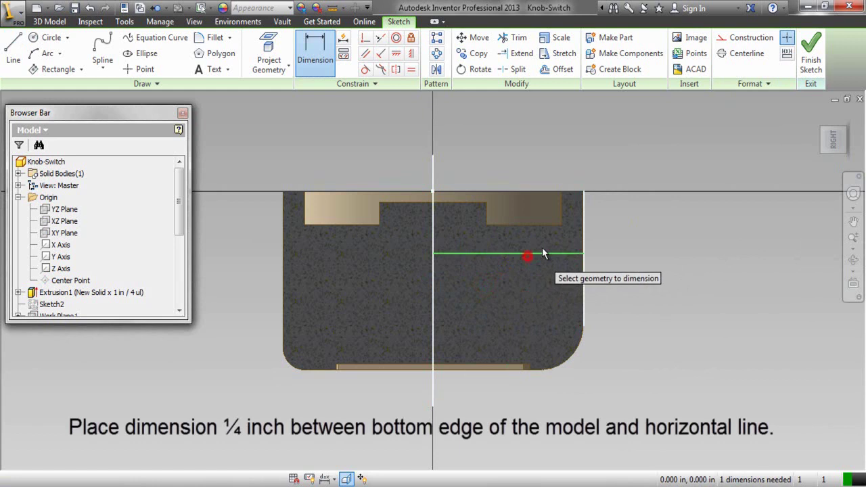
left_click(586, 195)
left_click(632, 215)
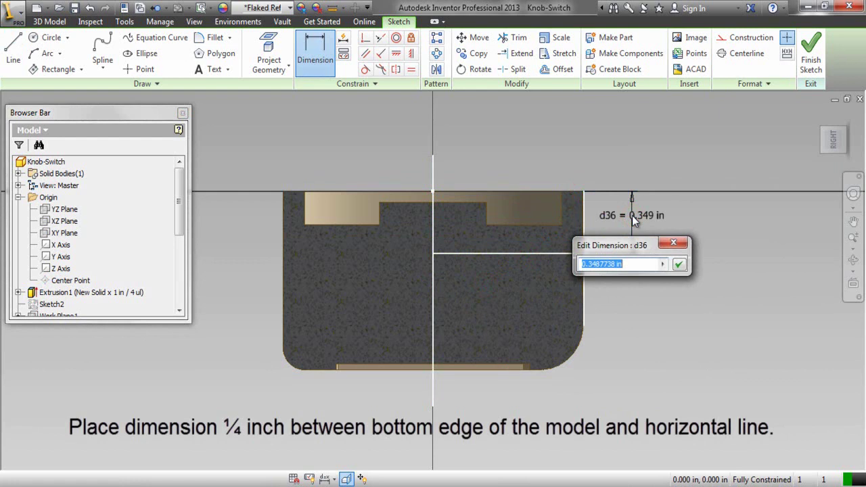
type(".25")
key("Return")
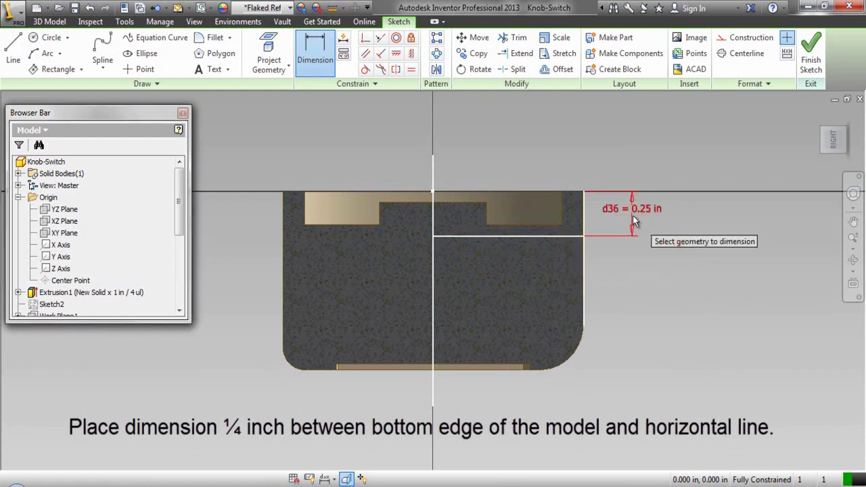
right_click(664, 221)
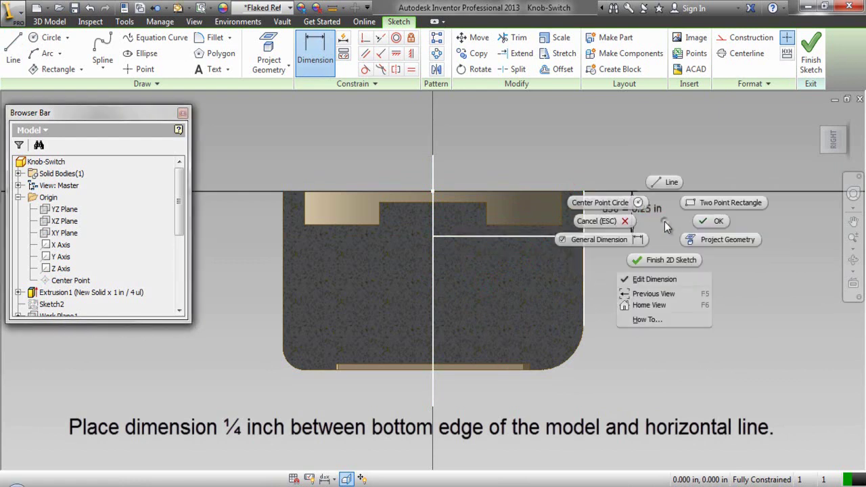
left_click(704, 223)
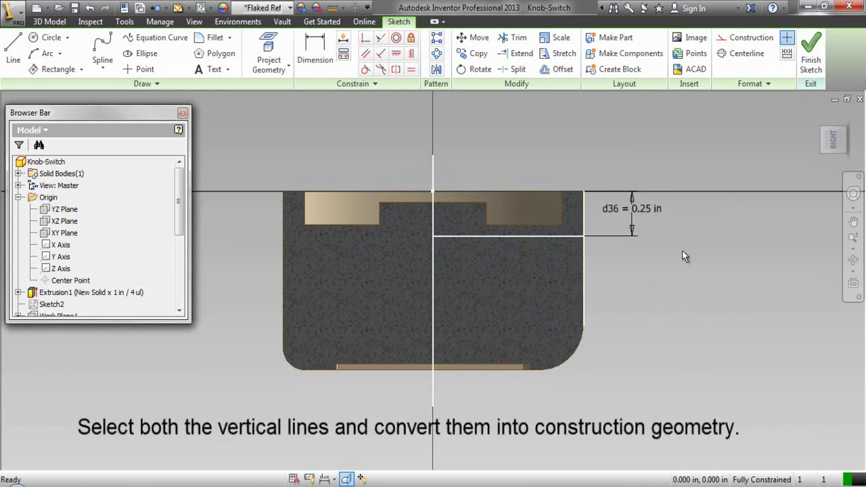
Convert both projected vertical lines into construction geometry.
left_click(585, 271)
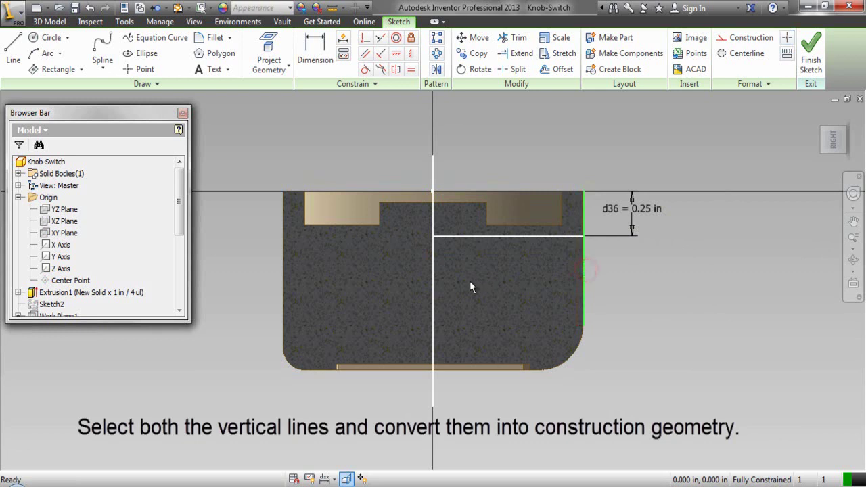
left_click(431, 286, "ctrl")
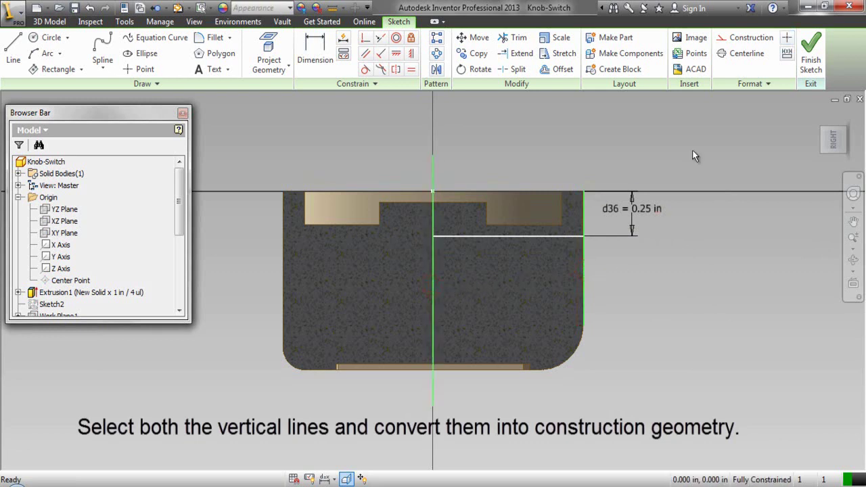
left_click(738, 41)
left_click(714, 131)
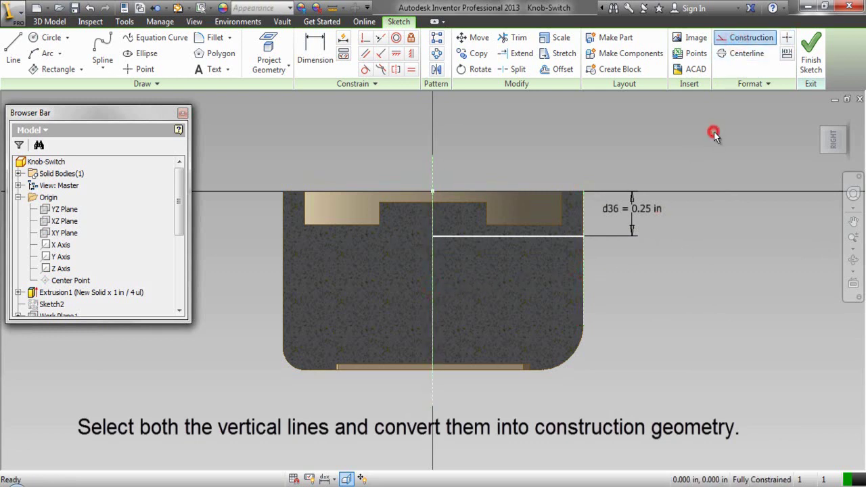
Draw a vertical line about 0.11 in long on the projected Z Axis, from the horizontal line's inner end away from the model's bottom edge.
right_click(496, 154)
left_click(492, 115)
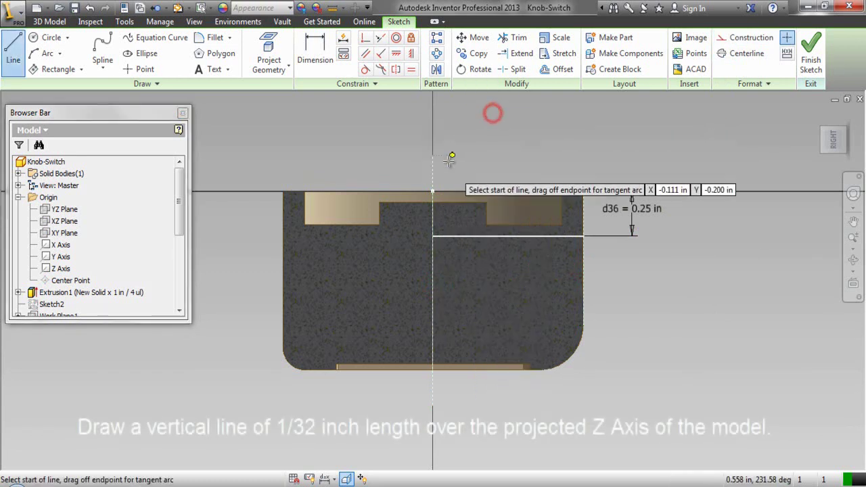
left_click(432, 237)
scroll(432, 236, "up", 3)
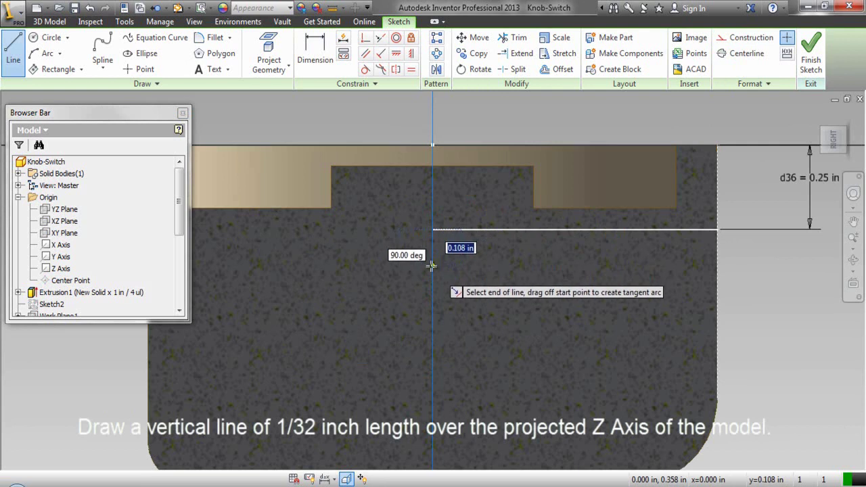
scroll(431, 265, "up", 3)
left_click(430, 266)
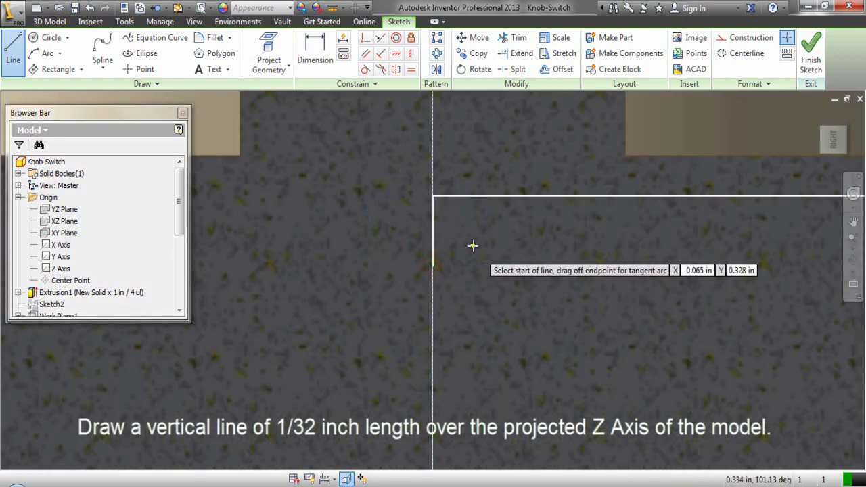
Dimension the length of the short vertical line on the Z Axis as 1/32 in.
right_click(473, 245)
left_click(444, 261)
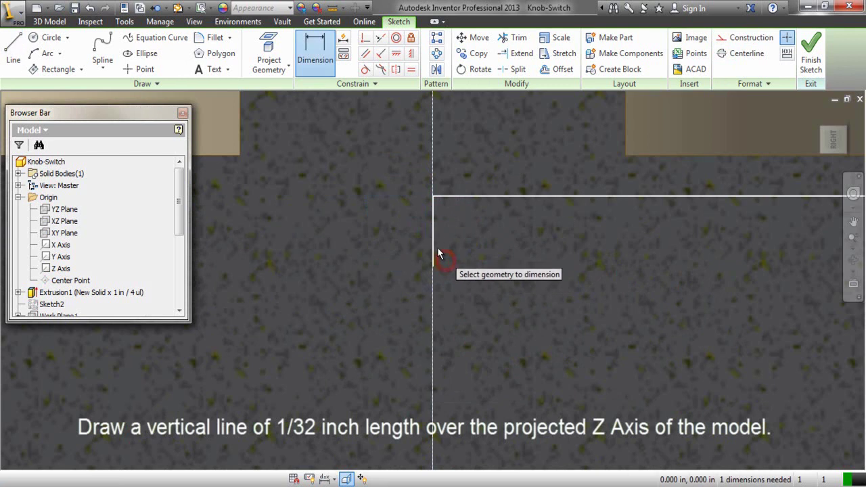
left_click(436, 251)
scroll(456, 255, "down", 3)
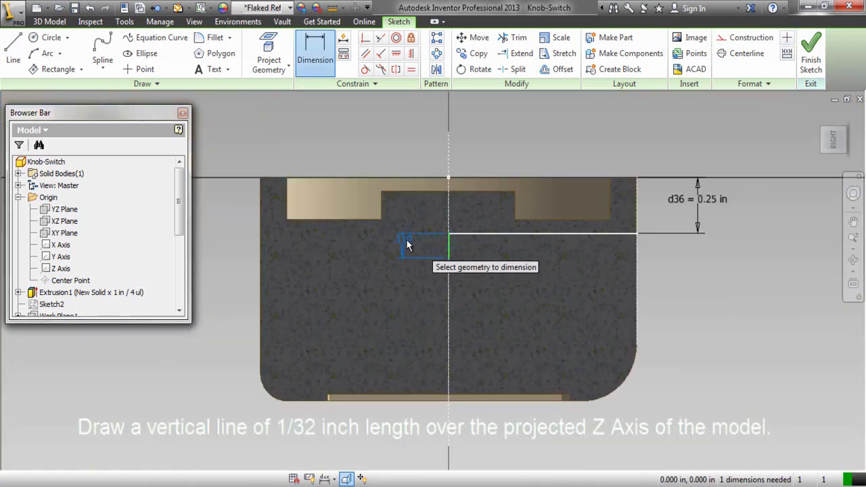
left_click(236, 248)
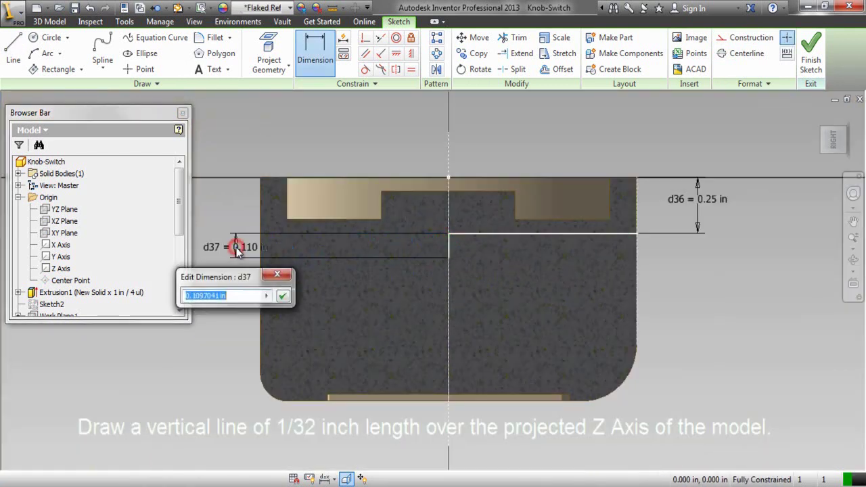
type("1/32")
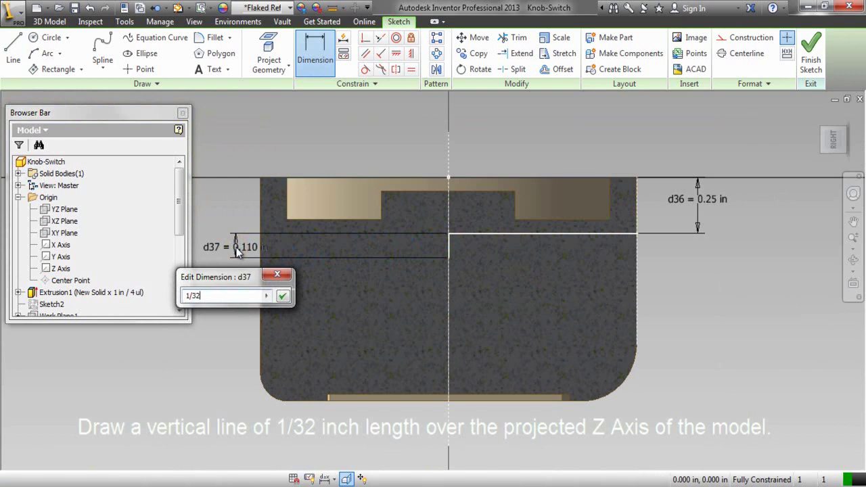
key("Return")
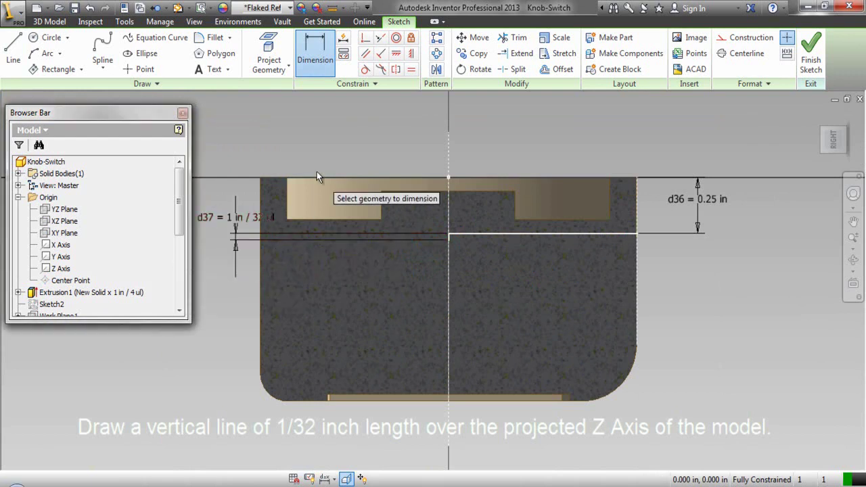
right_click(334, 132)
left_click(371, 130)
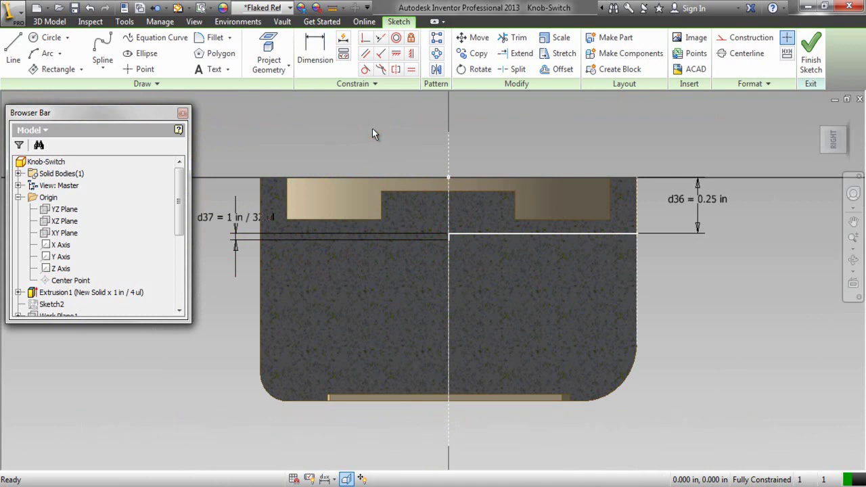
Draw a shallow three-point arc from the short vertical line's free end to the horizontal line's outer end, bulging away from the horizontal line.
left_click(42, 54)
scroll(470, 251, "up", 3)
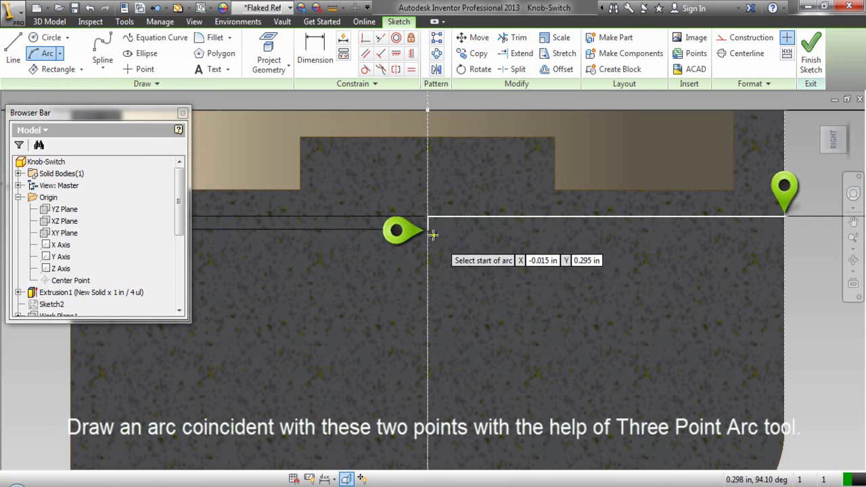
left_click(428, 232)
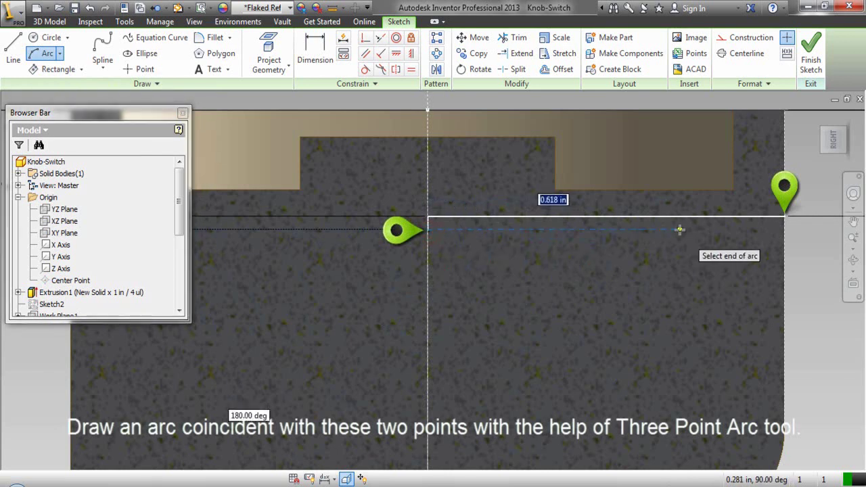
left_click(783, 217)
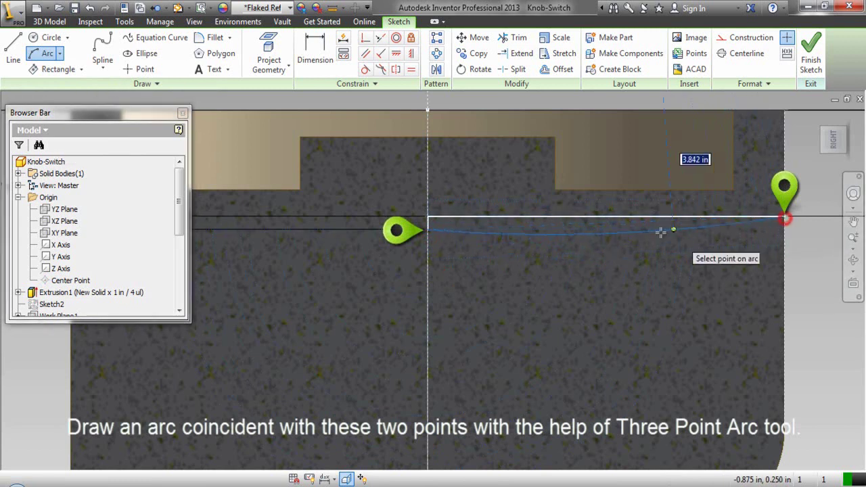
left_click(557, 226)
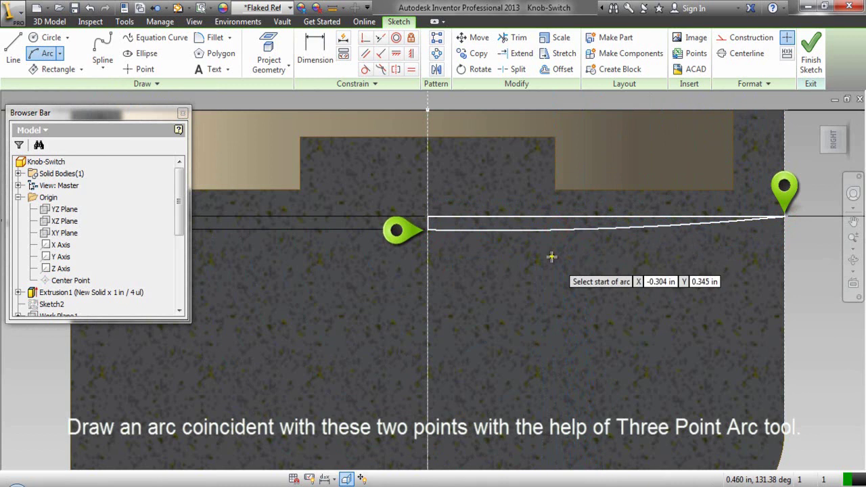
right_click(552, 256)
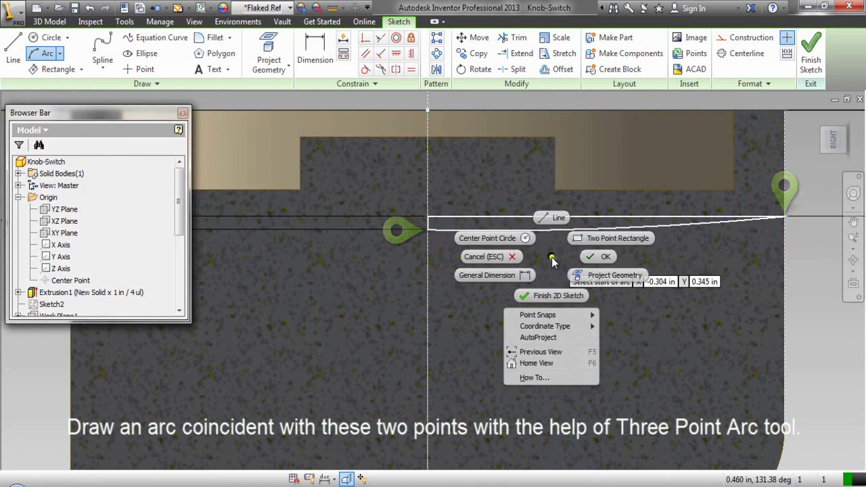
left_click(594, 260)
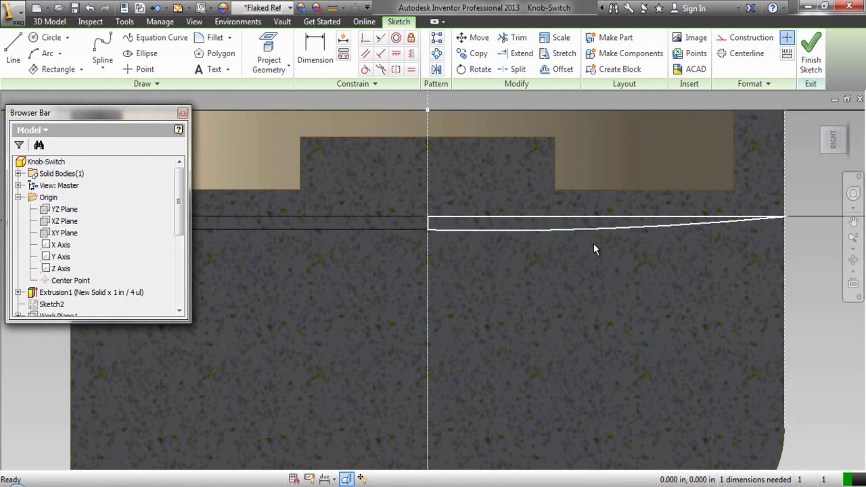
right_click(593, 250)
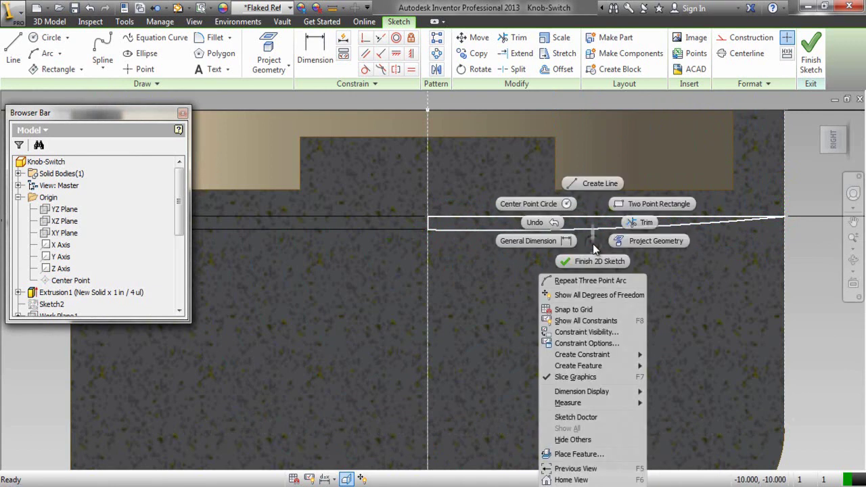
Draw a horizontal line about 0.875 in long from the arc's end on the projected Z Axis to the projected outer edge.
left_click(594, 183)
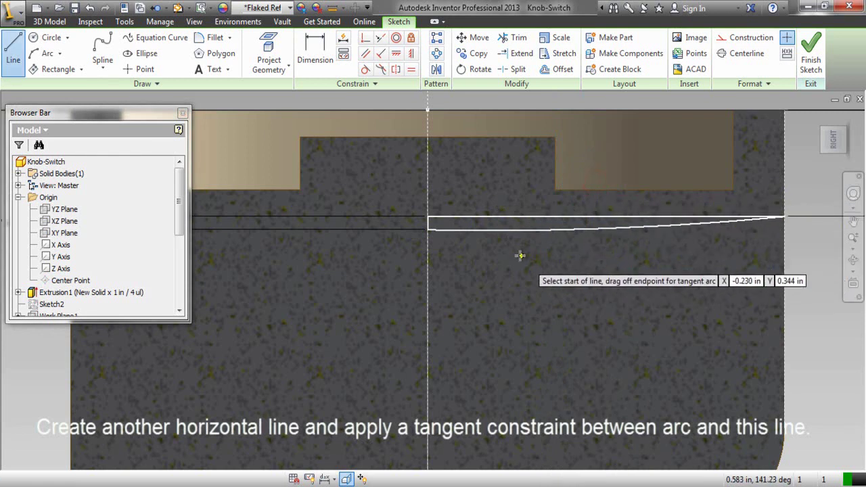
left_click(427, 228)
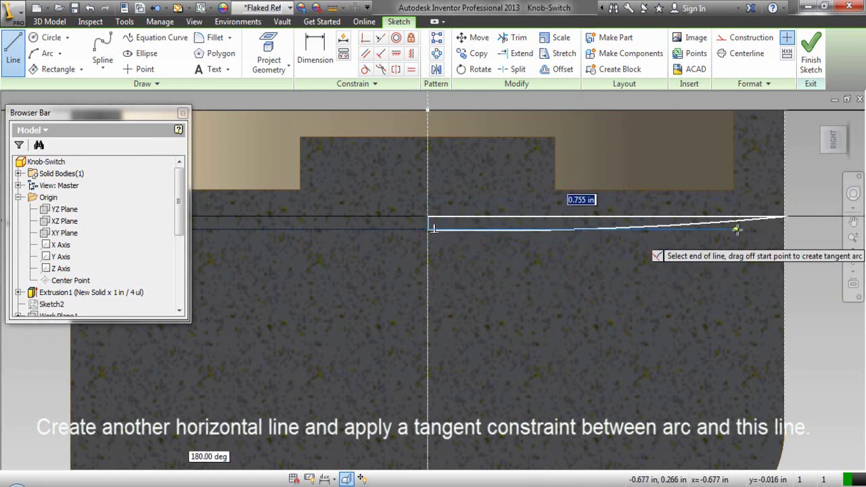
left_click(784, 229)
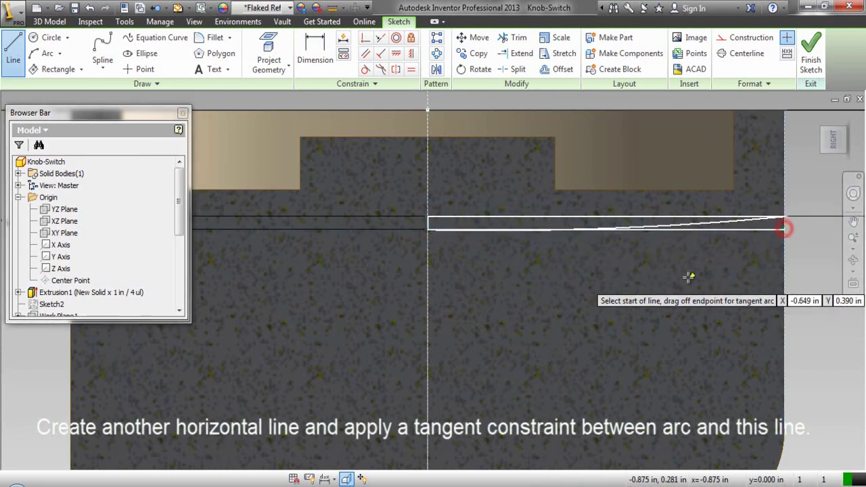
right_click(605, 276)
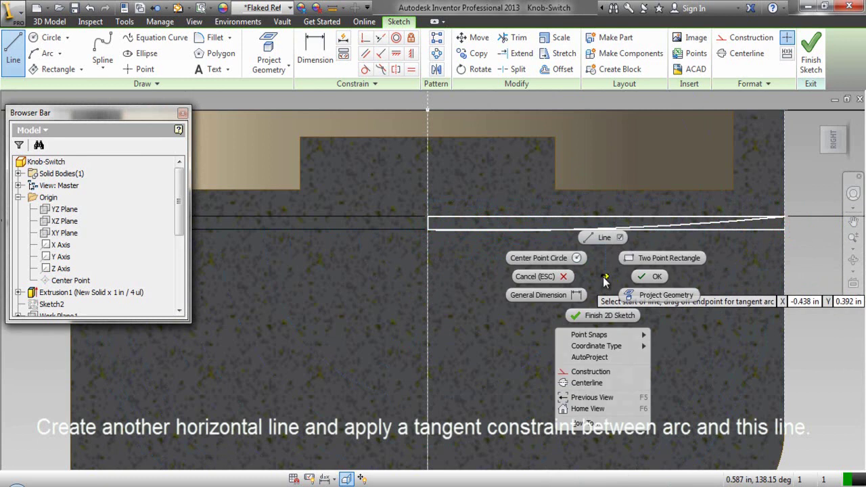
left_click(657, 278)
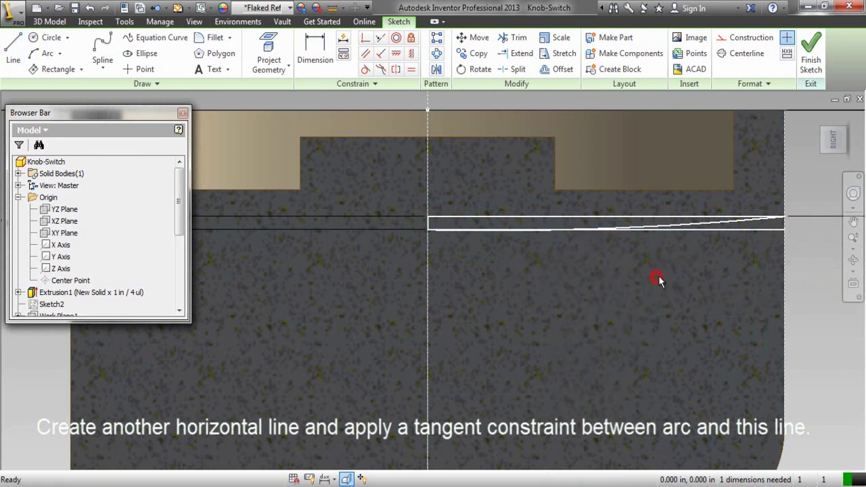
Convert the new horizontal line at the arc's inner end into construction geometry.
left_click(708, 229)
left_click(748, 38)
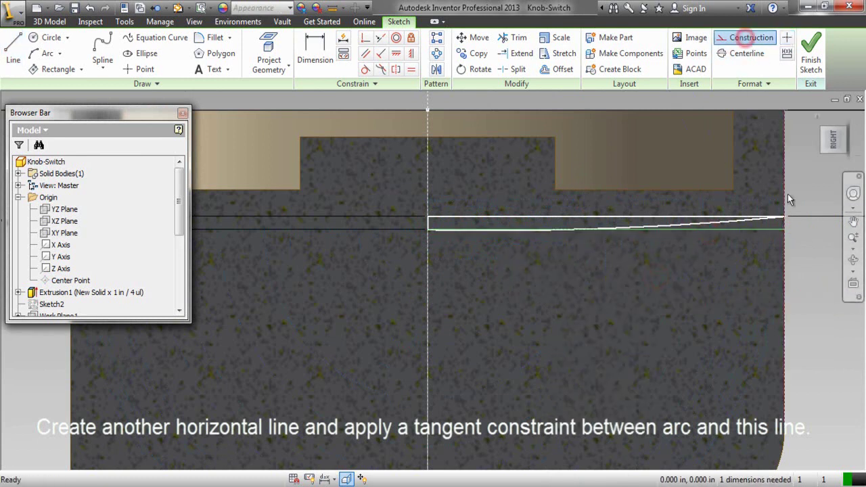
left_click(801, 196)
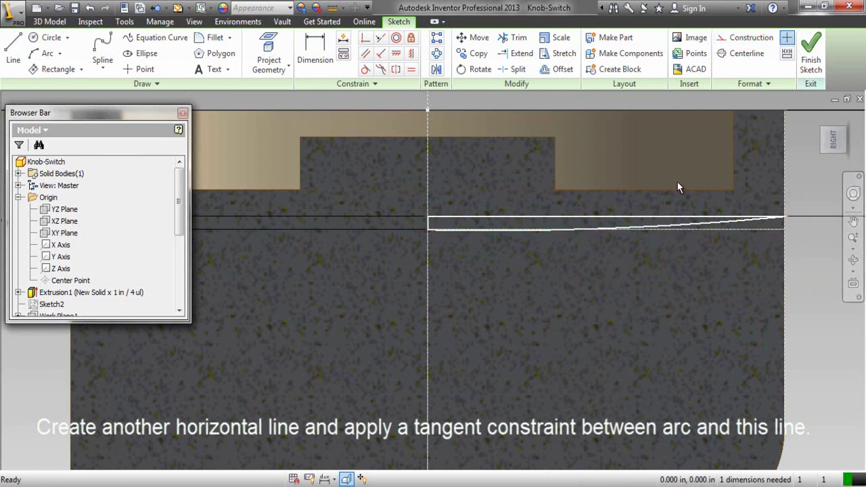
Apply a tangent constraint between the shallow arc and the horizontal construction line.
left_click(365, 71)
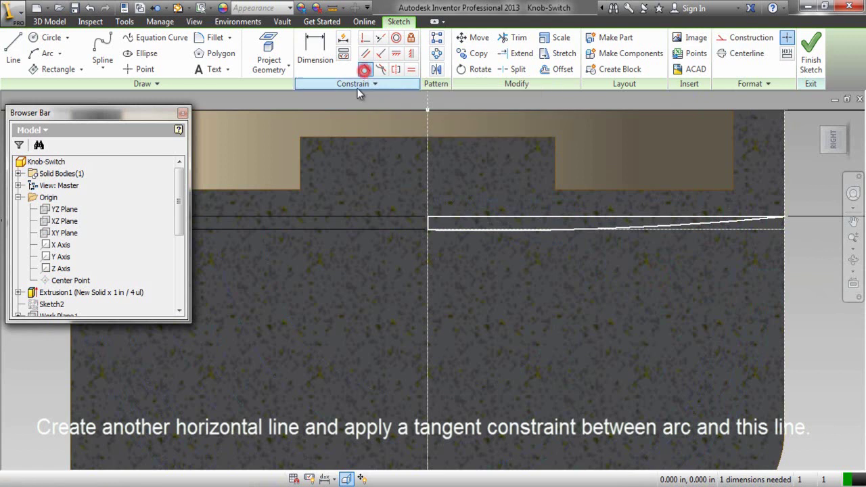
scroll(504, 240, "down", 3)
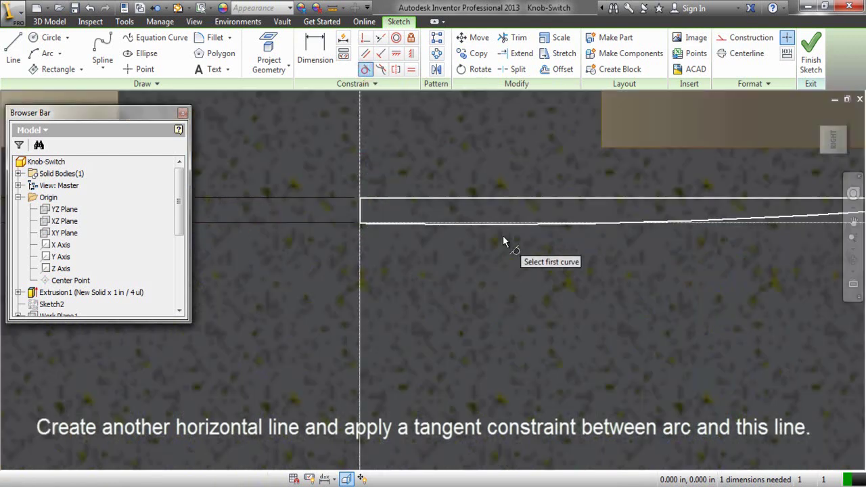
left_click(504, 224)
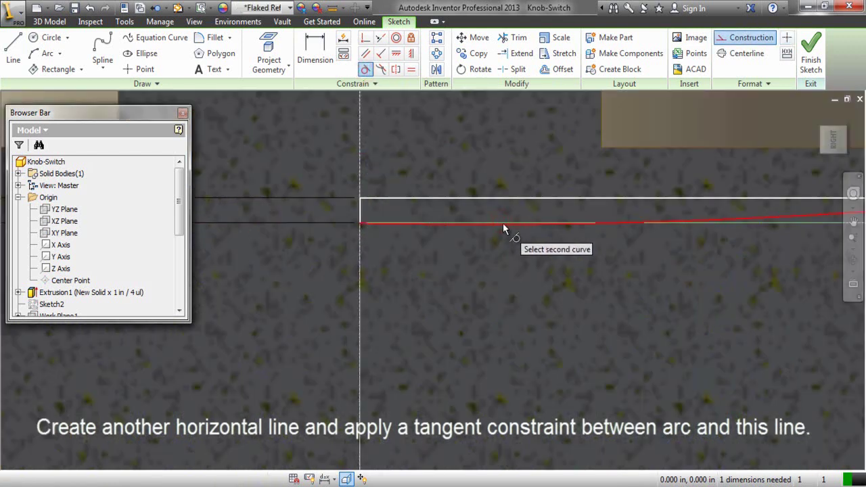
left_click(505, 226)
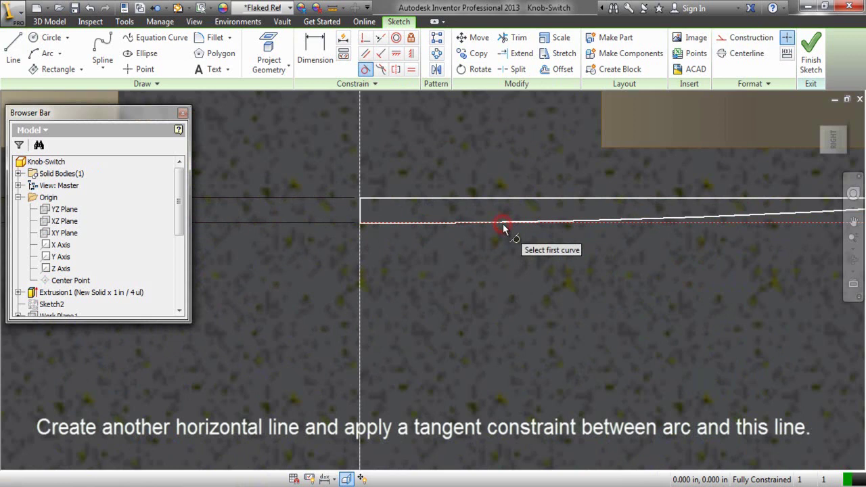
right_click(465, 269)
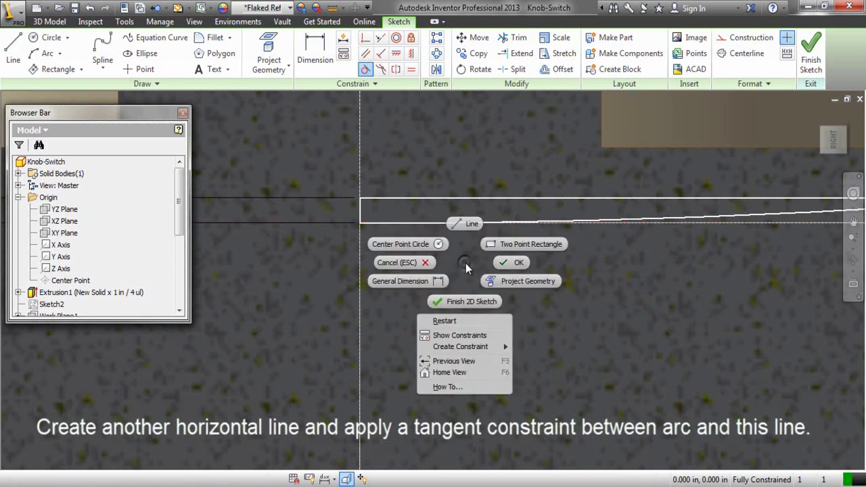
left_click(422, 263)
Revolve the thin closed profile through a full turn about the projected Z Axis construction line.
scroll(457, 278, "down", 3)
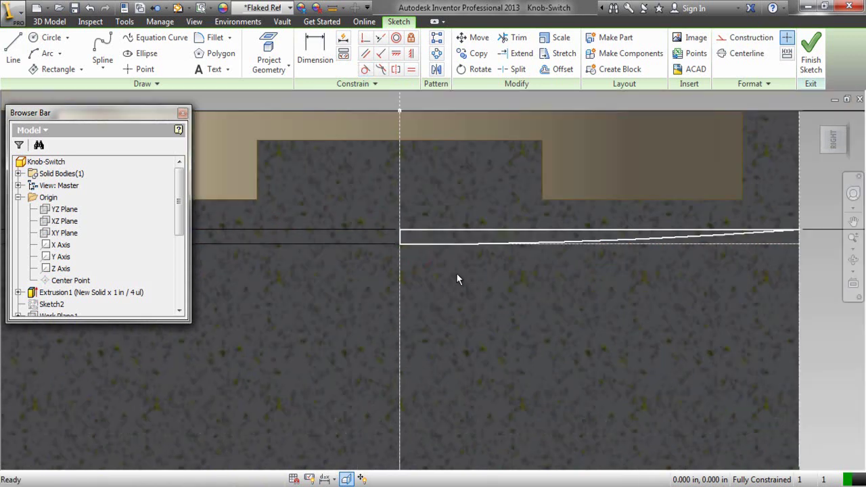
left_click(824, 131)
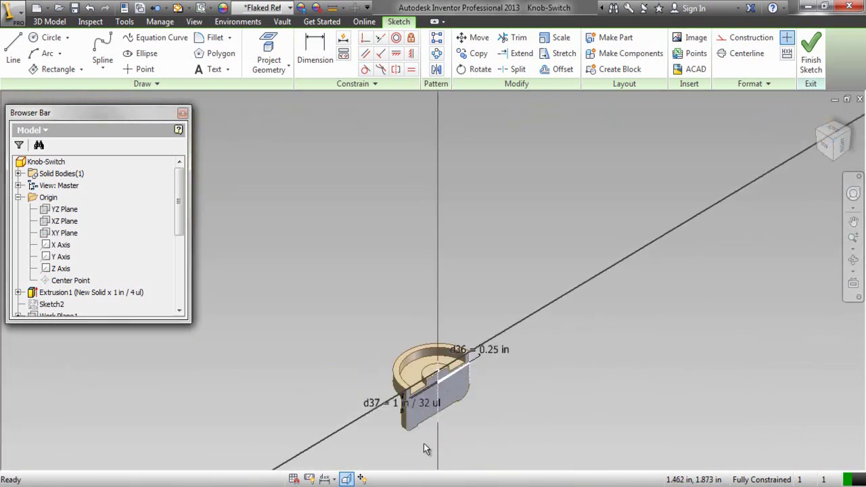
scroll(421, 433, "up", 5)
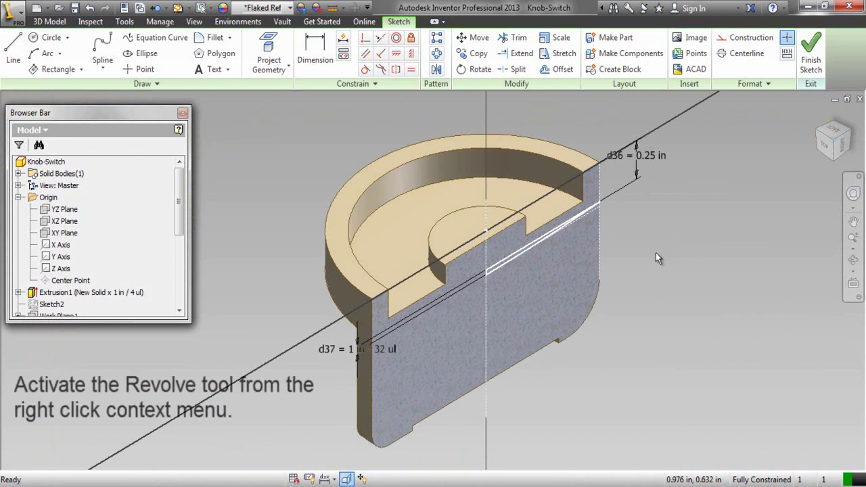
right_click(660, 223)
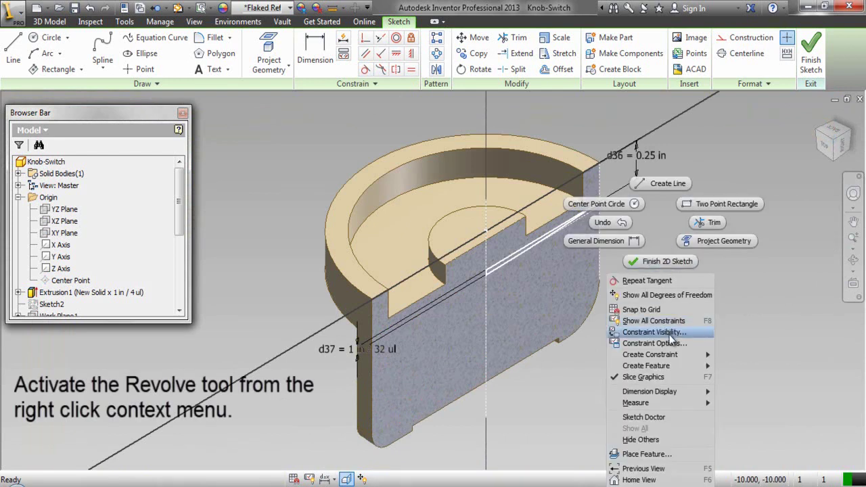
mouse_move(688, 366)
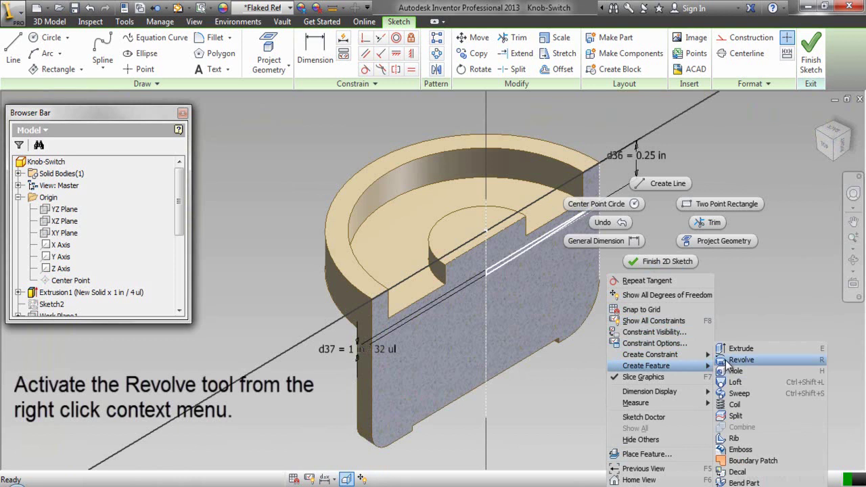
left_click(730, 360)
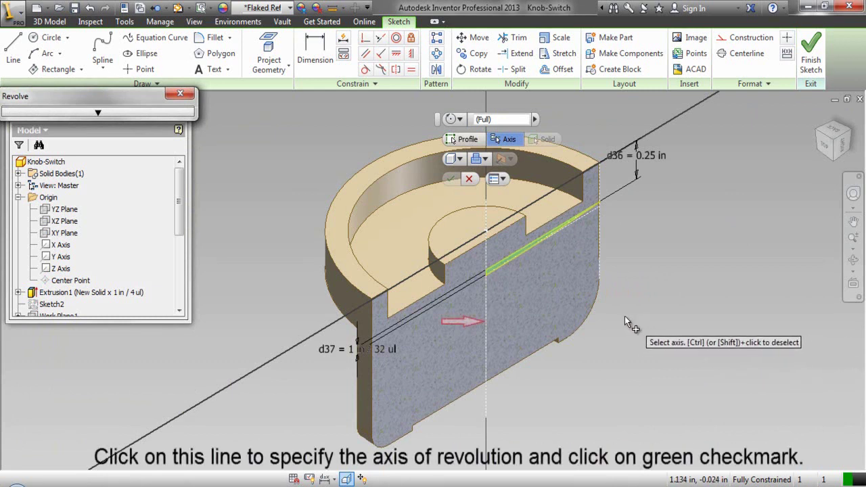
left_click(487, 298)
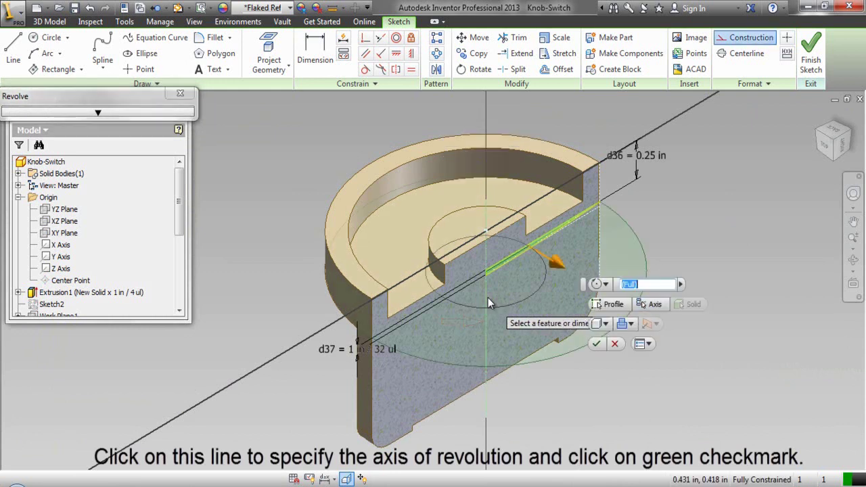
left_click(602, 344)
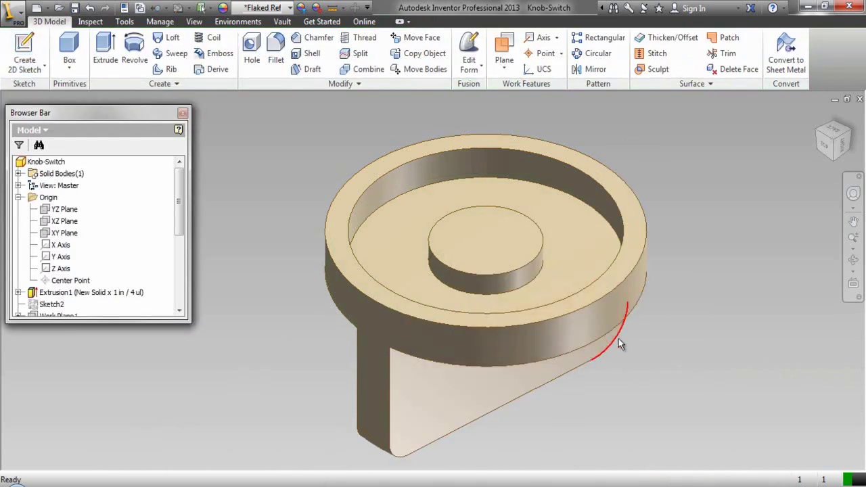
Examine the revolved curved face of the knob from the side, front and isometric views.
left_click(841, 142)
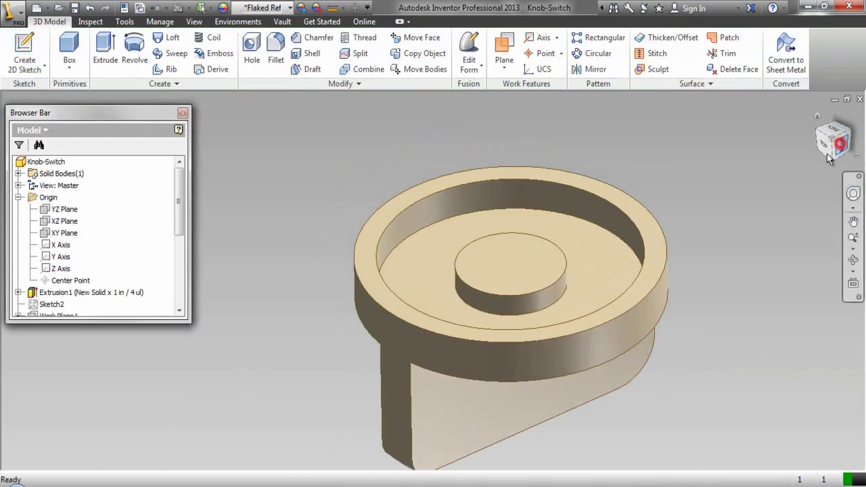
scroll(417, 263, "up", 3)
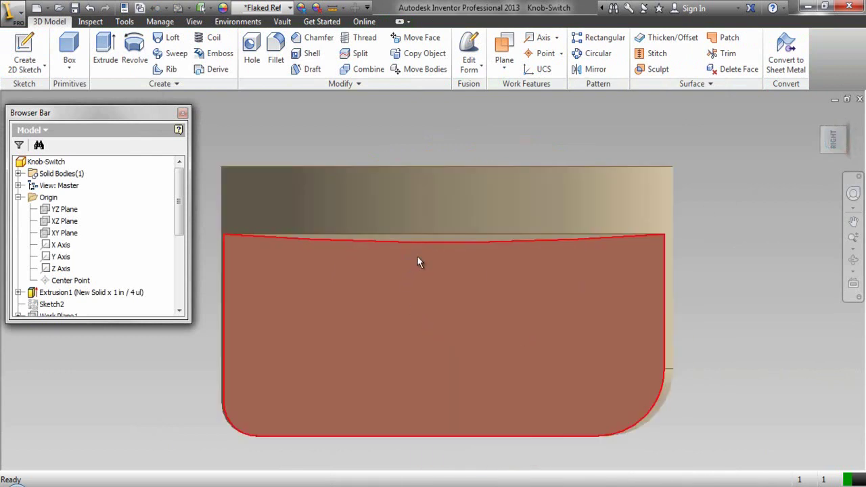
left_click(834, 164)
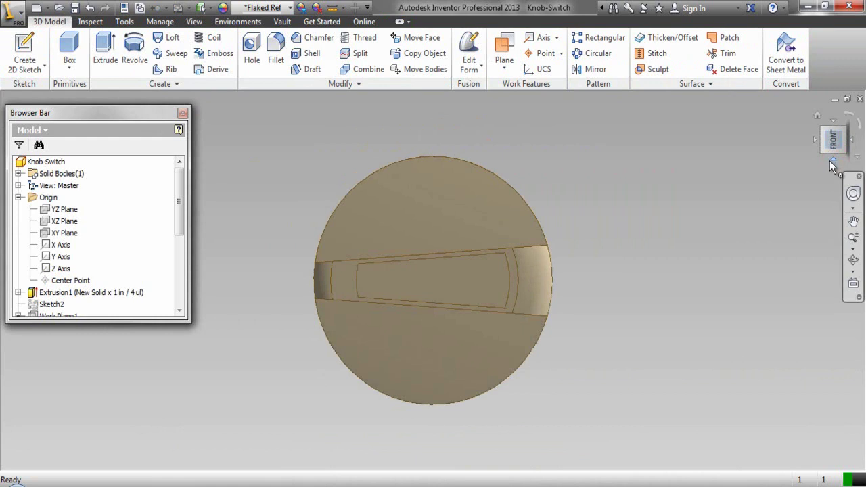
left_click(832, 165)
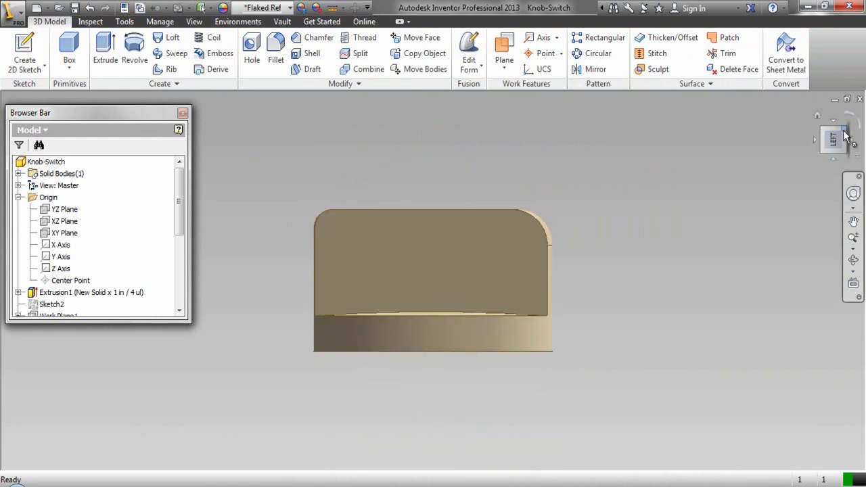
left_click(845, 135)
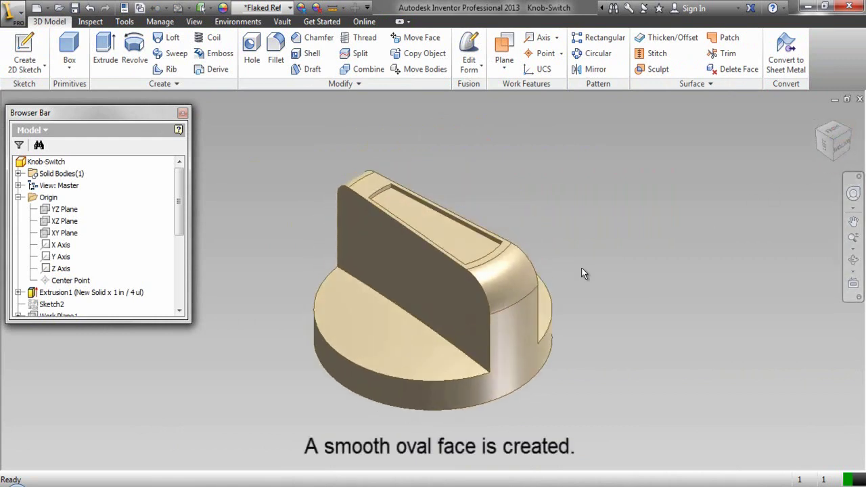
left_click(817, 119)
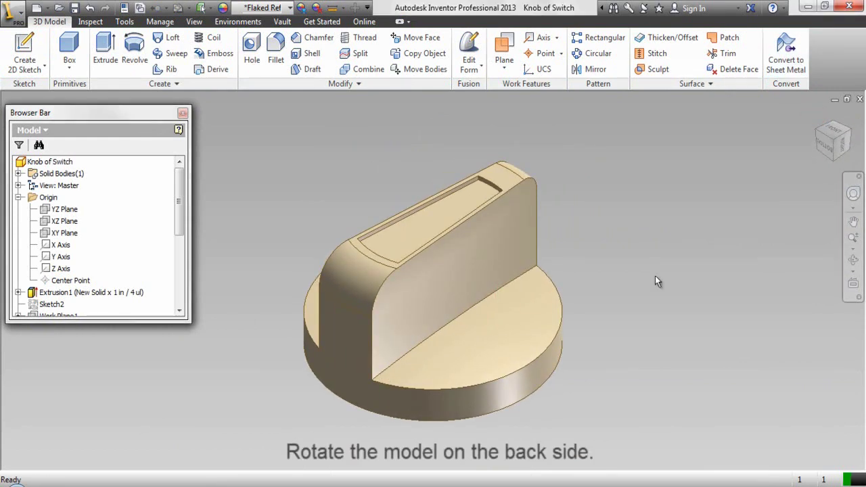
Recolor the circular end face of the central boss on the knob's back side light blue, RGB 182, 224, 247.
left_click(854, 263)
left_click_drag(432, 124, 417, 241)
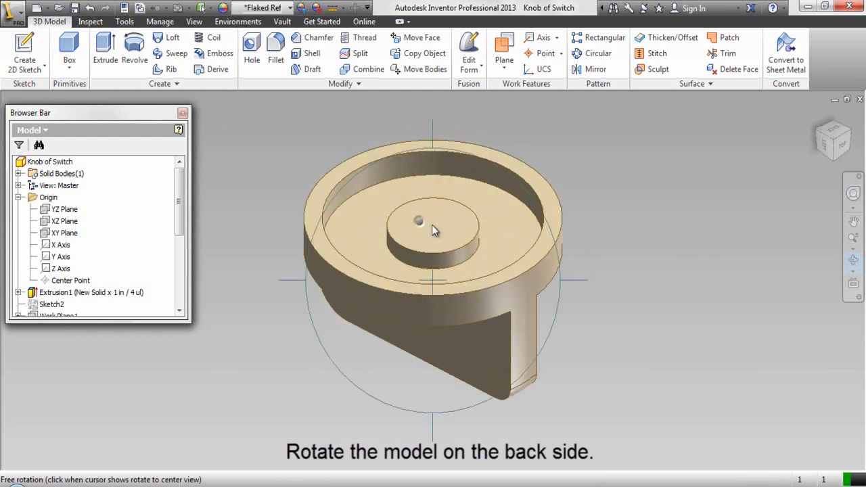
right_click(431, 225)
left_click(445, 169)
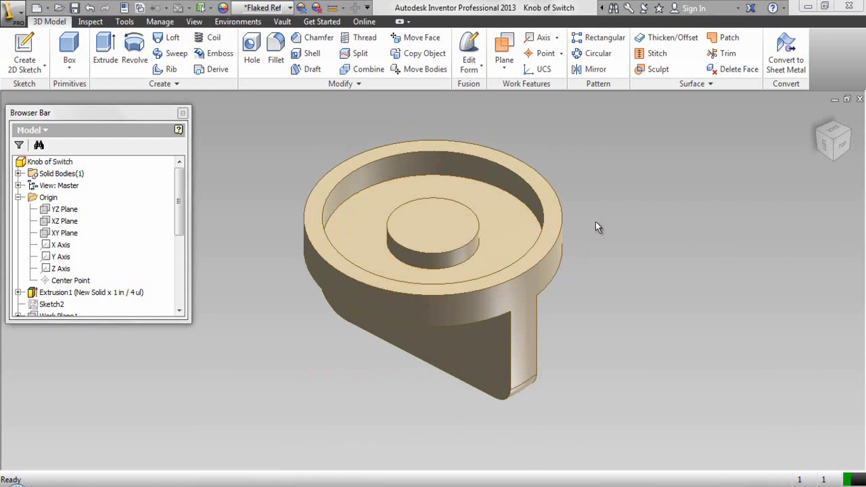
left_click(841, 140)
left_click(853, 252)
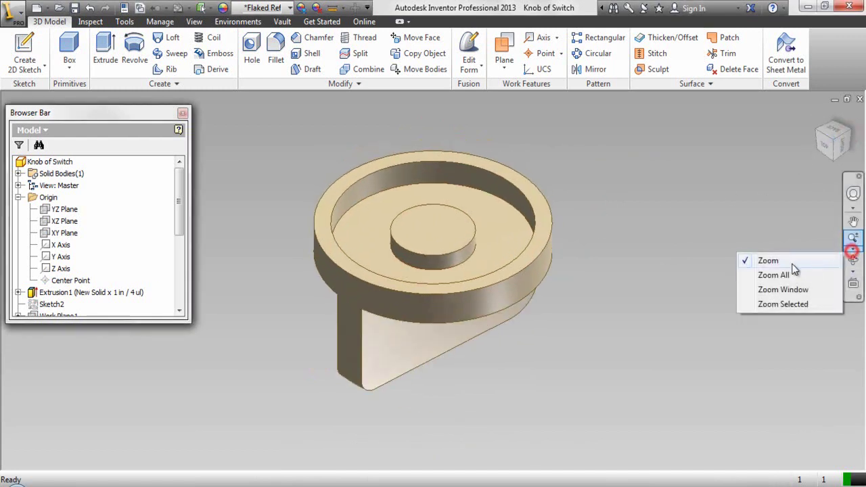
left_click(751, 274)
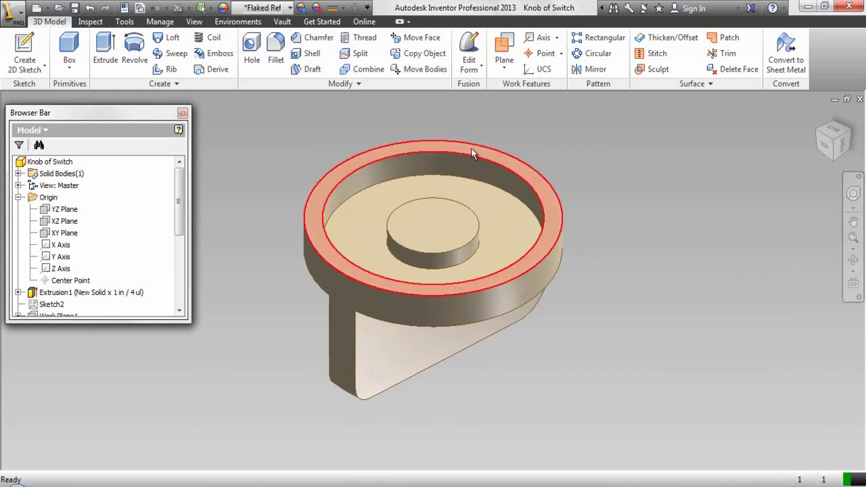
left_click(301, 8)
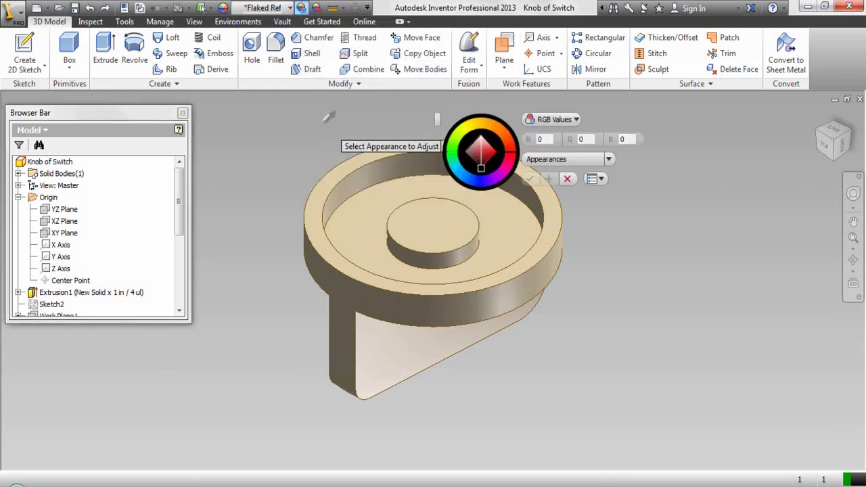
left_click(423, 212)
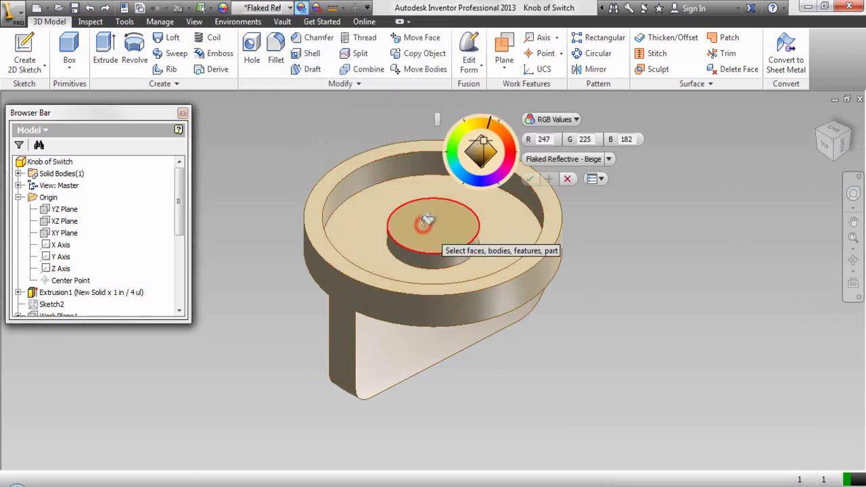
left_click(435, 213)
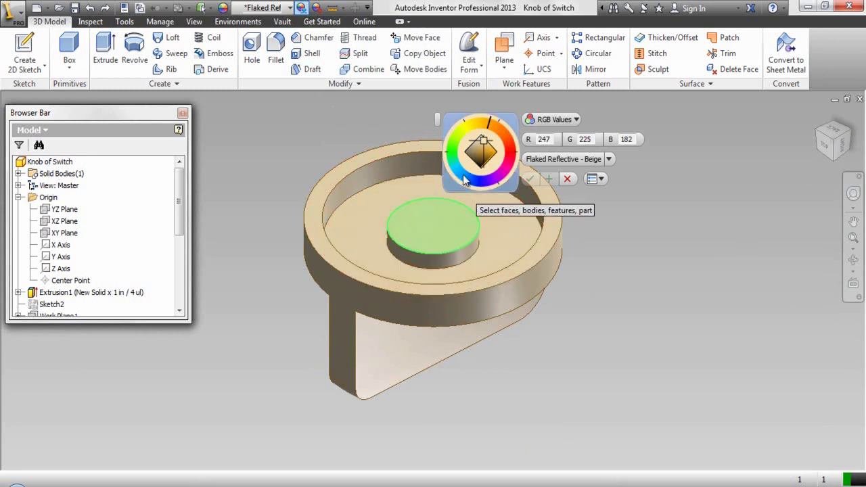
left_click(464, 179)
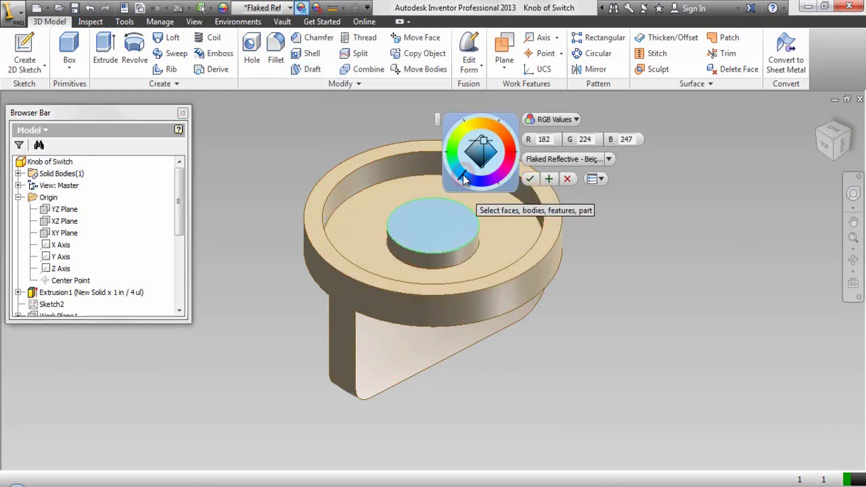
left_click(531, 180)
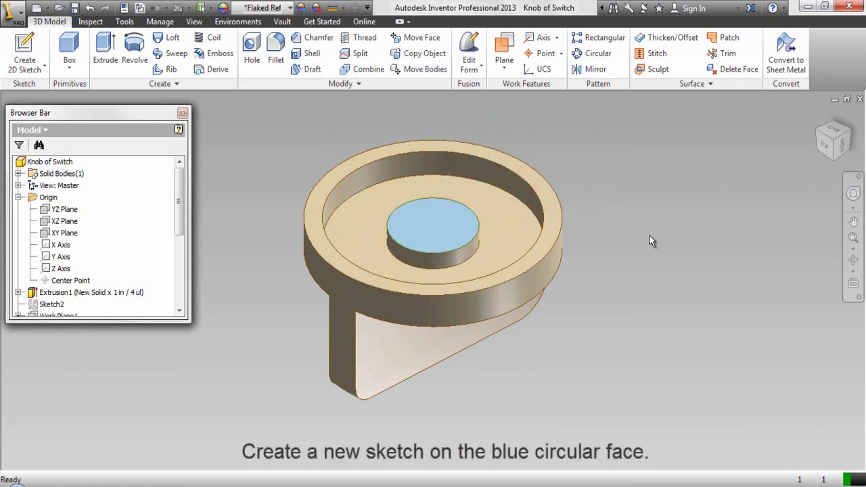
On the blue boss face, sketch a 5/16 in diameter circle centred on the model's center point and finish the sketch.
left_click(440, 227)
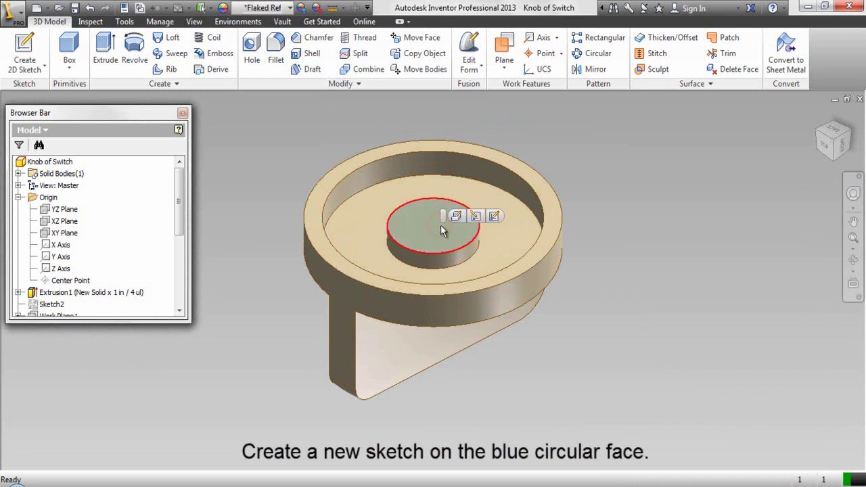
left_click(494, 217)
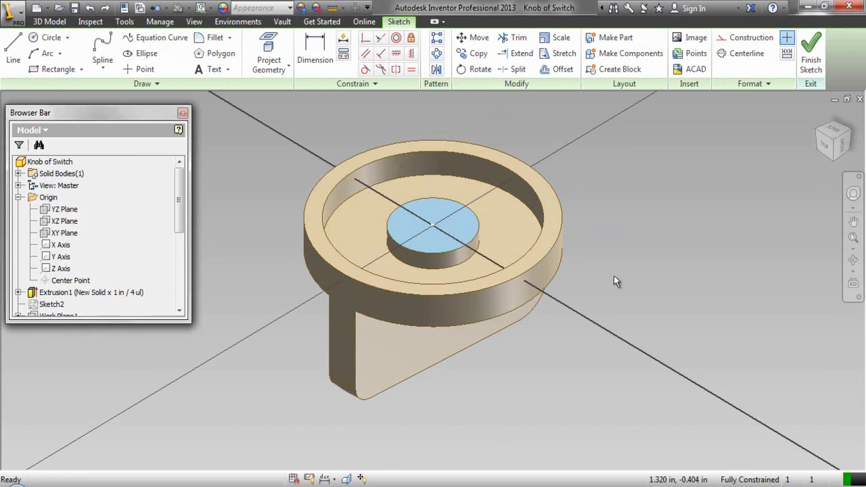
right_click(612, 169)
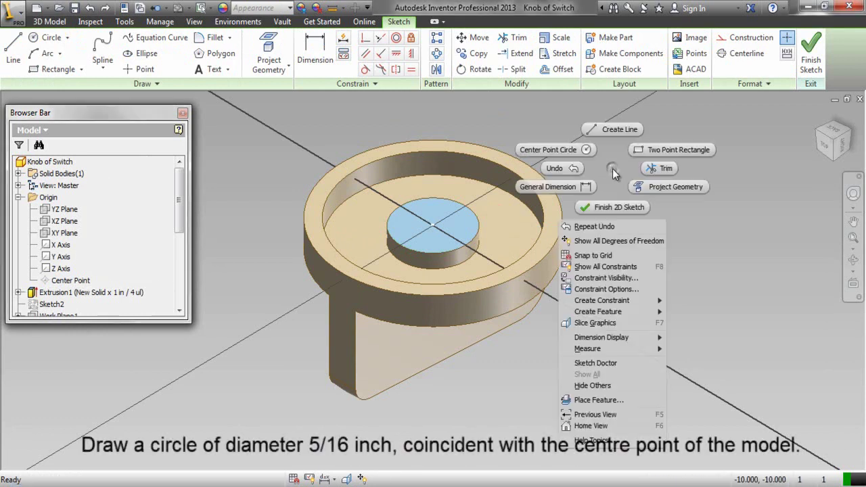
left_click(586, 151)
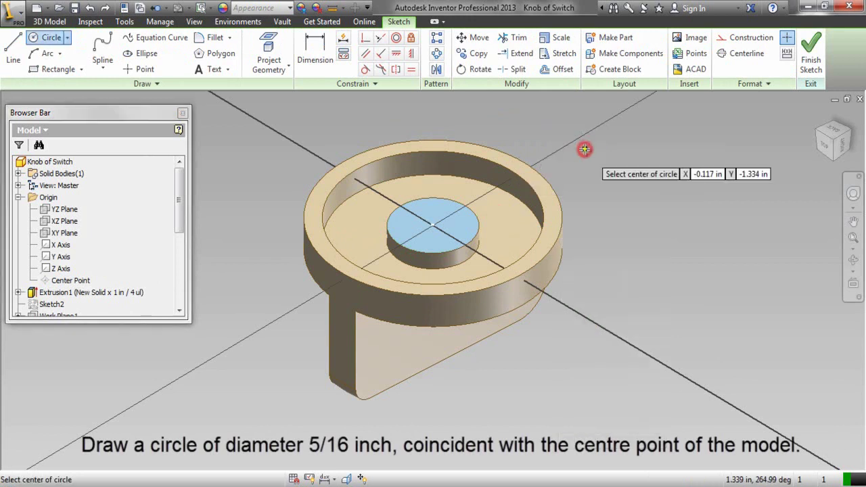
scroll(439, 218, "up", 3)
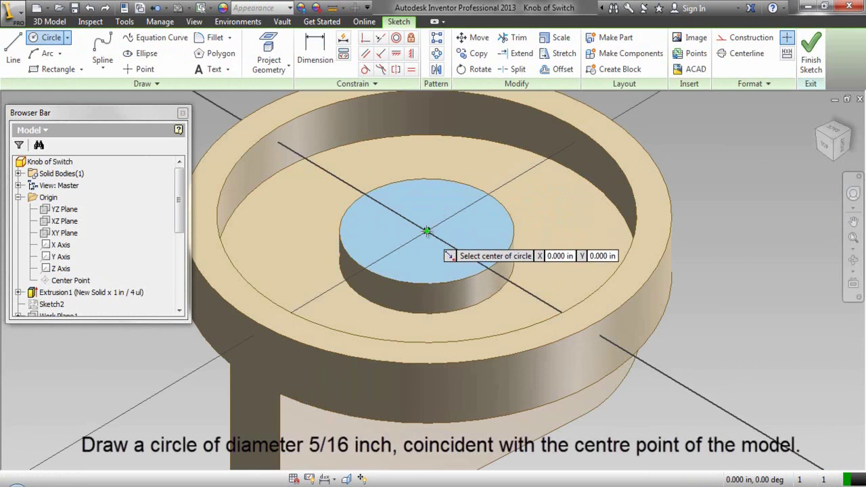
left_click(426, 230)
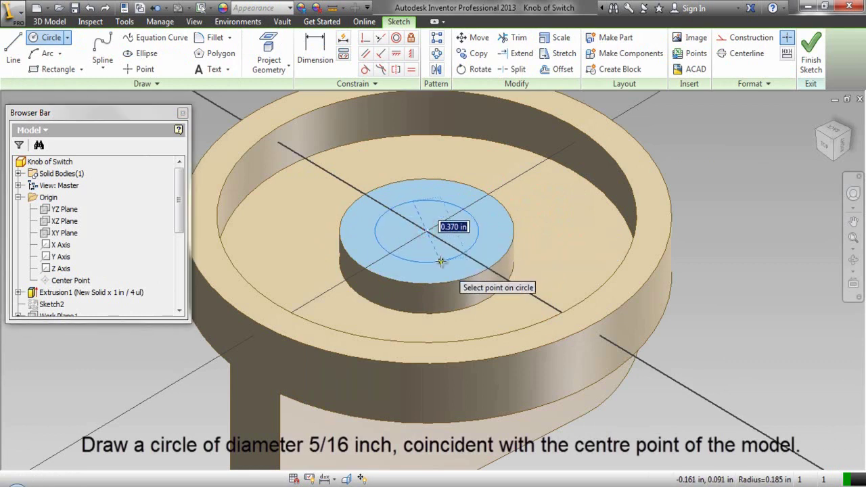
type("5/")
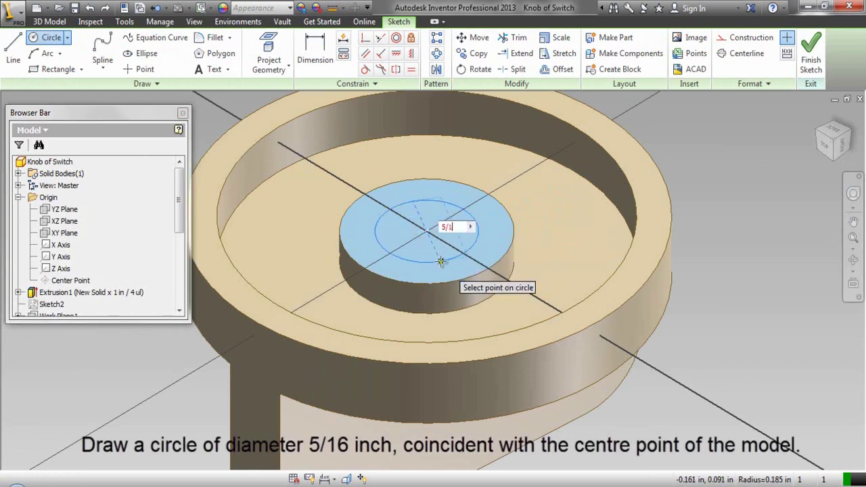
type("16")
key("Return")
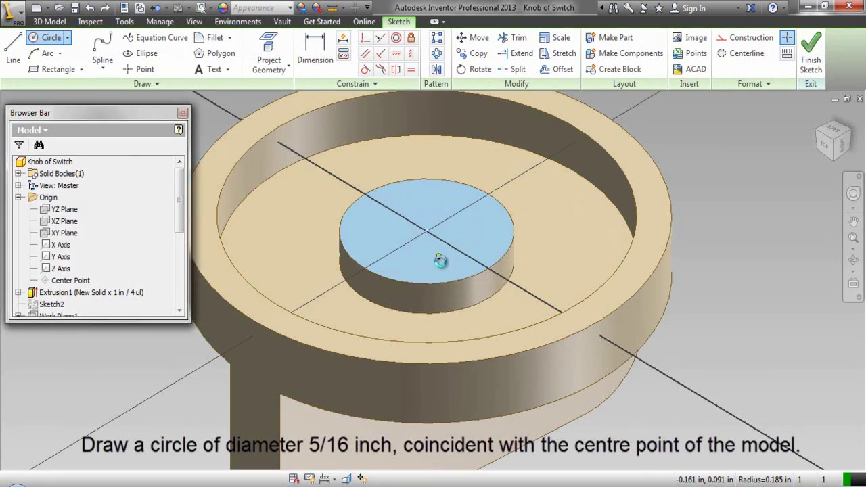
right_click(535, 196)
left_click(570, 197)
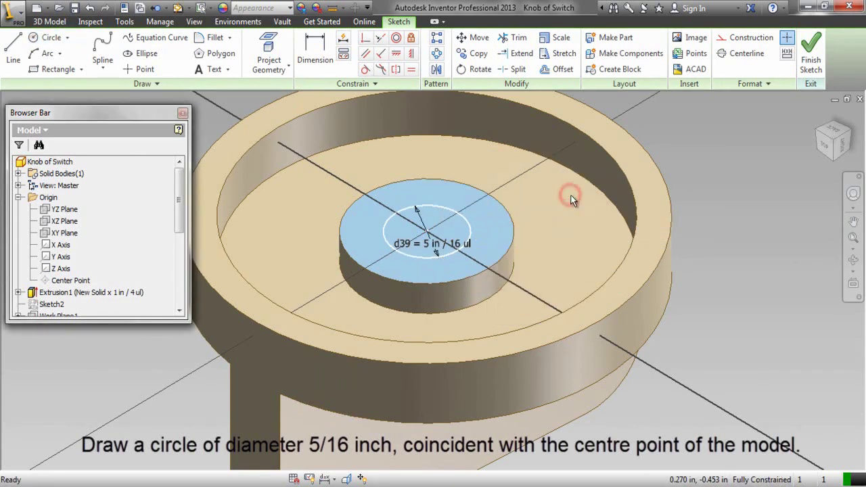
right_click(733, 162)
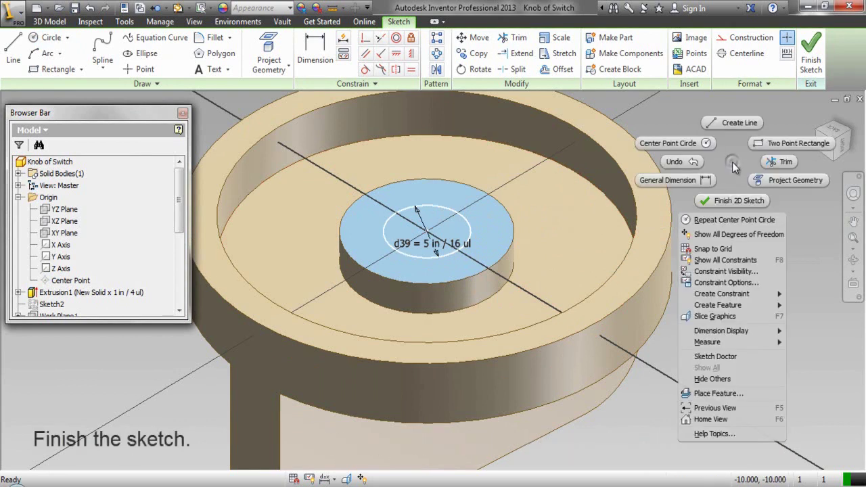
left_click(731, 200)
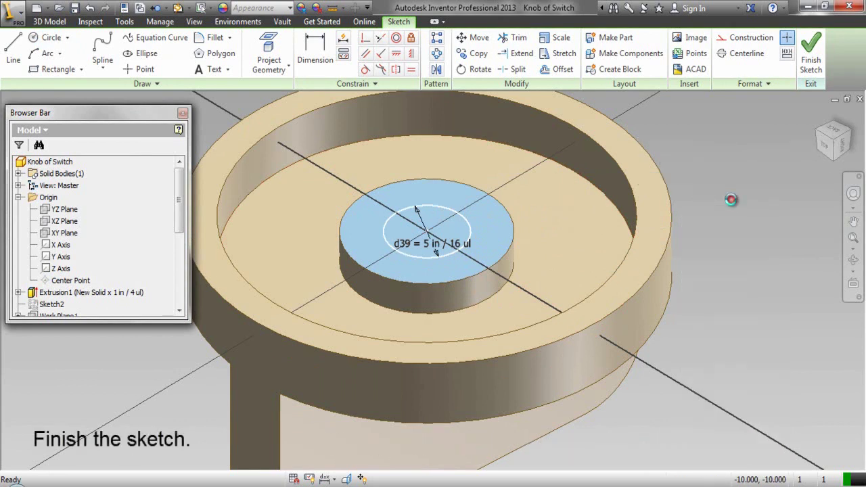
Create a work plane offset -5/8 in from the blue boss face and auto-resize it to the model.
left_click(853, 237)
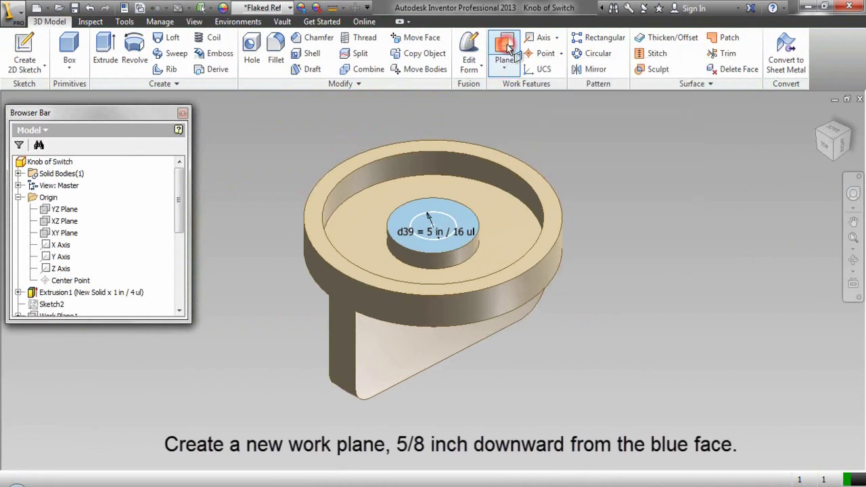
left_click(507, 69)
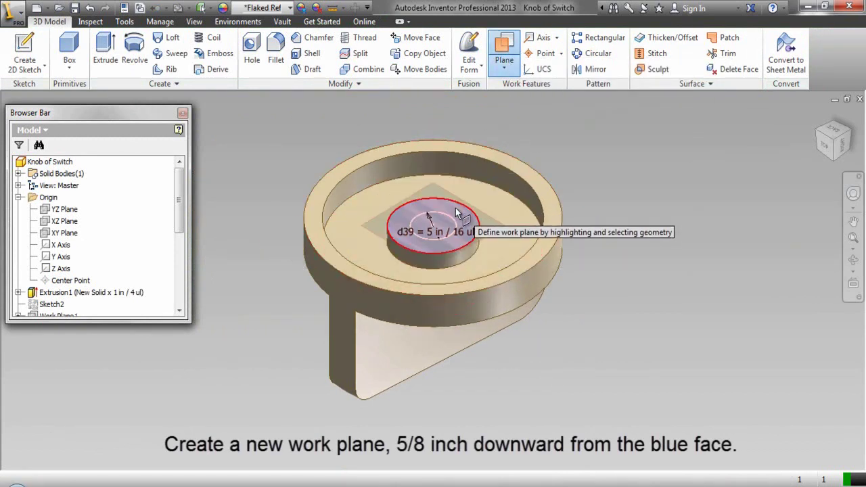
left_click_drag(457, 215, 459, 260)
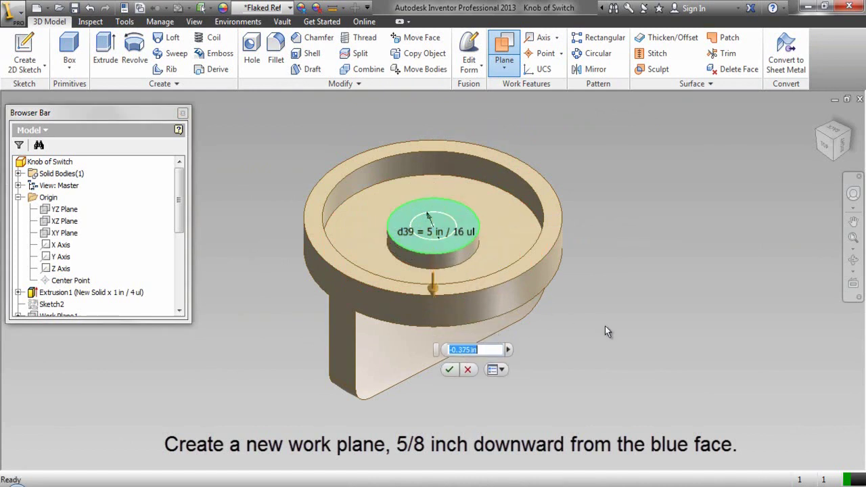
type("-")
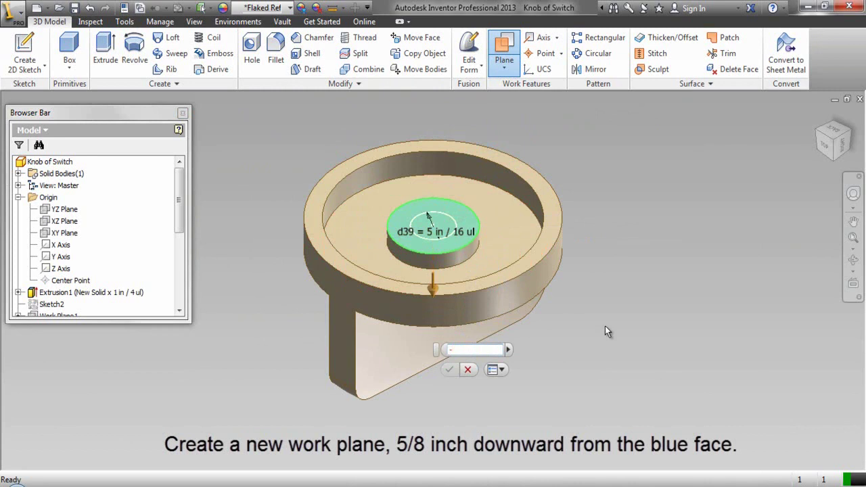
type("5/8")
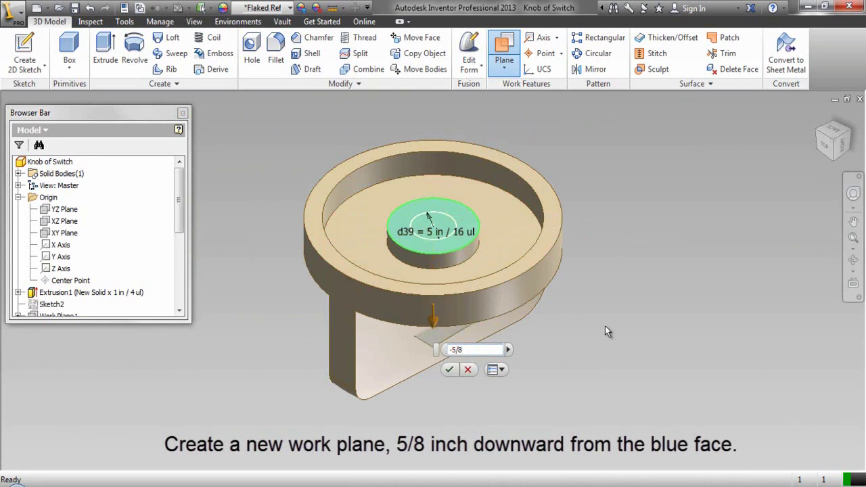
left_click(450, 369)
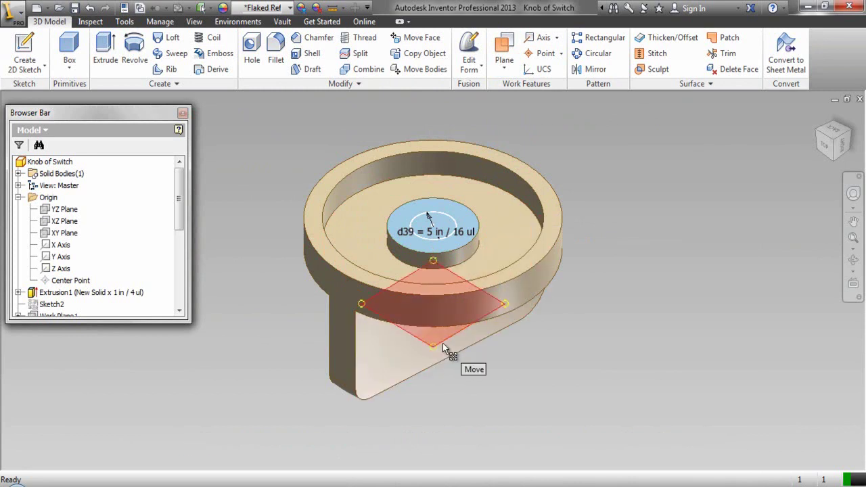
right_click(443, 345)
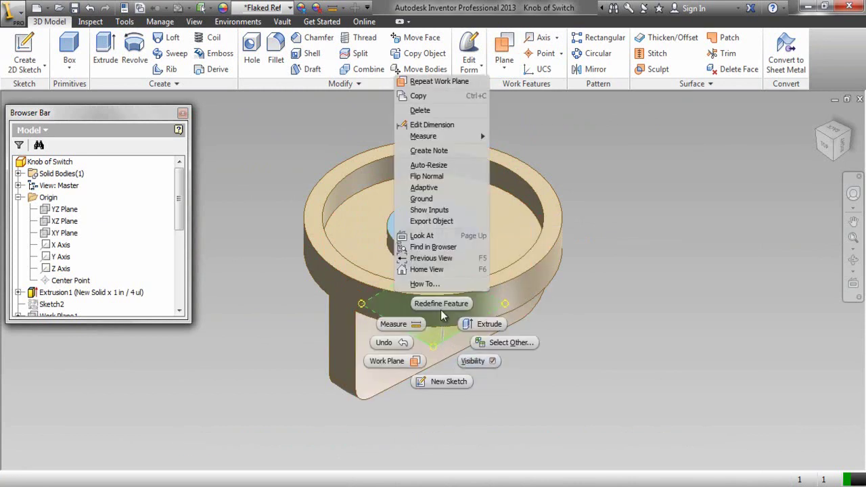
left_click(429, 177)
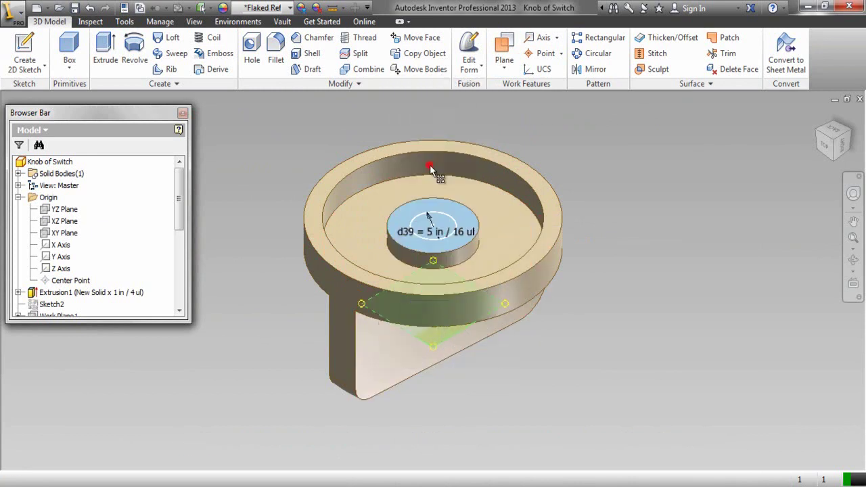
left_click(644, 191)
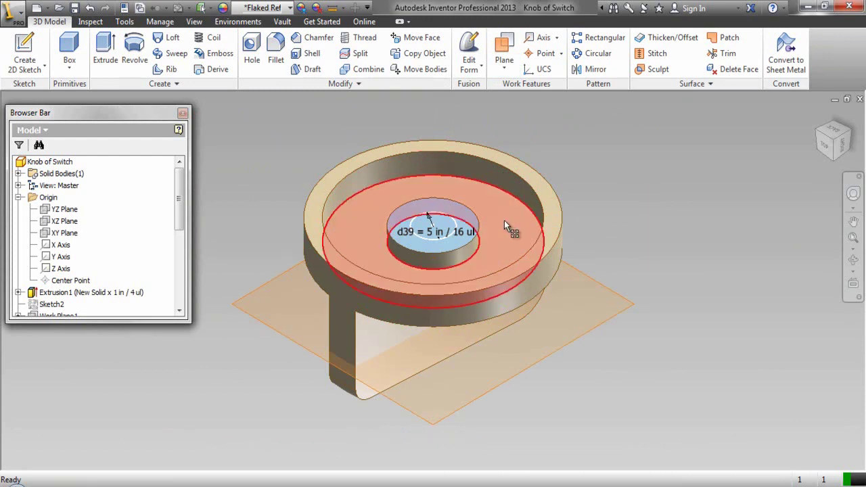
Clear the light blue appearance override from the central boss's circular face.
left_click(465, 225)
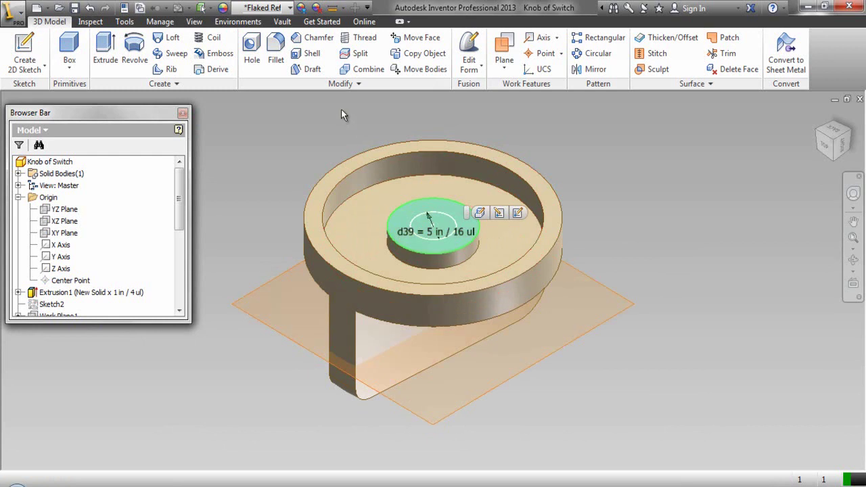
left_click(316, 9)
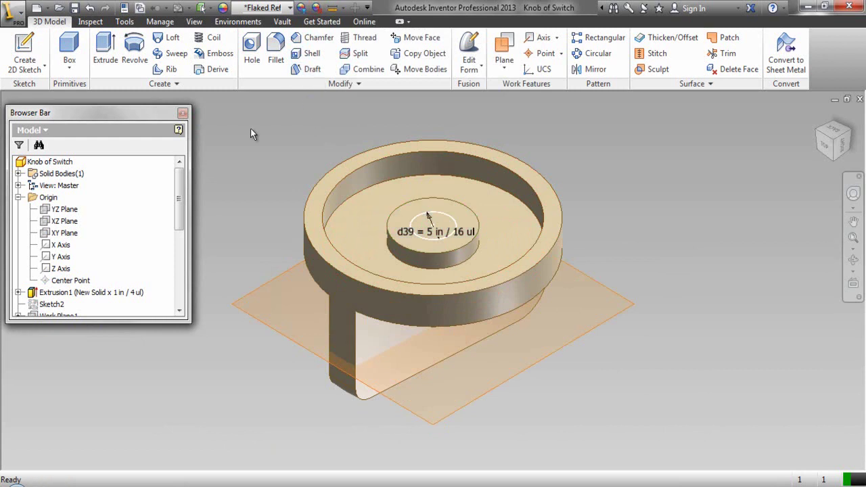
Start a new sketch on the offset work plane and slice the model graphics at the sketch plane.
left_click(265, 283)
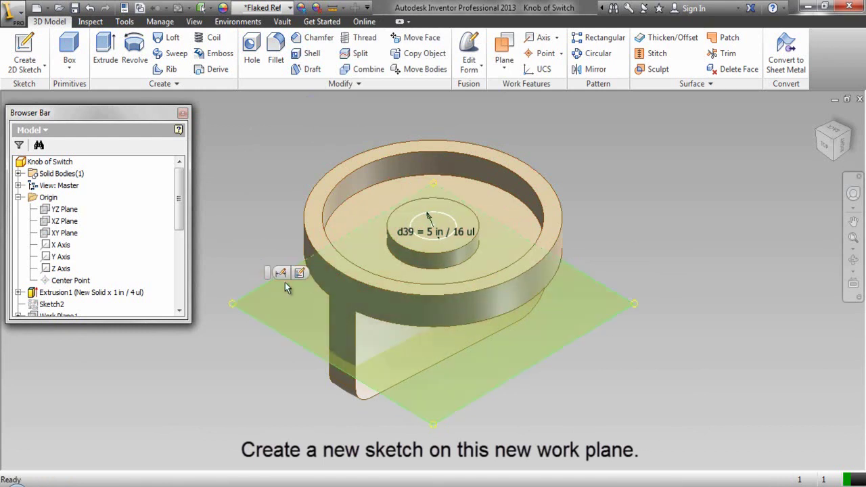
left_click(300, 272)
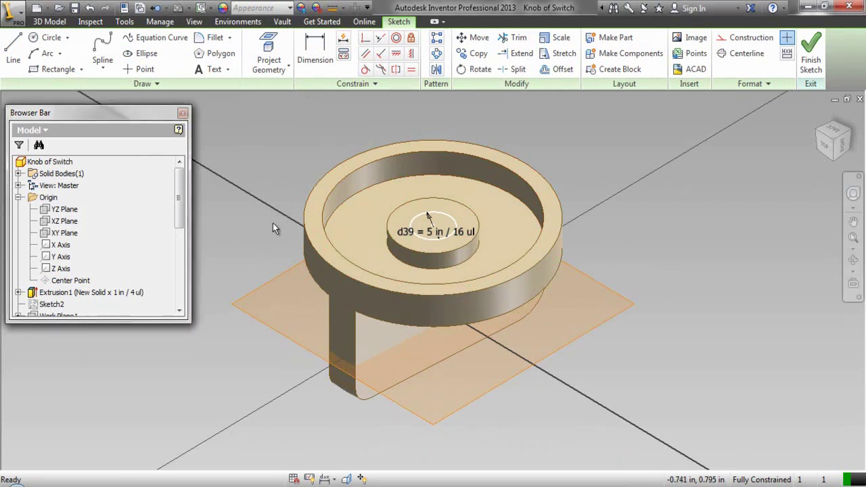
left_click(347, 479)
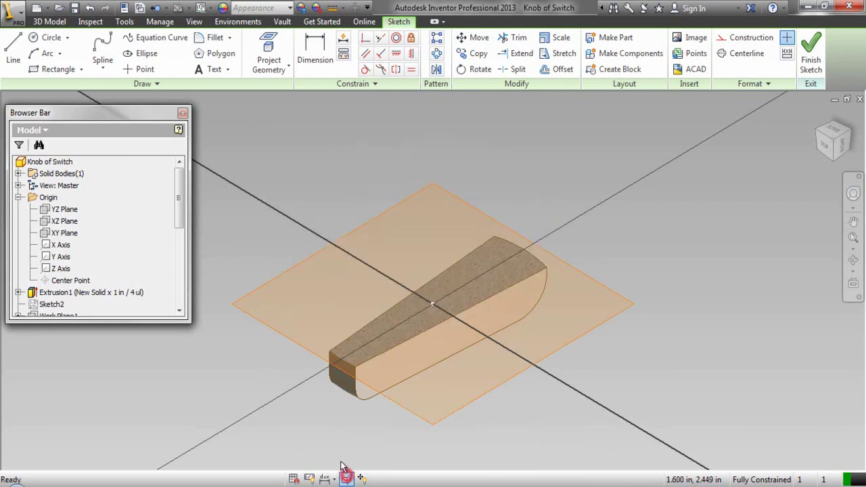
Sketch a 3/16 in diameter circle centred on the center point of the offset work plane.
right_click(308, 172)
left_click(283, 155)
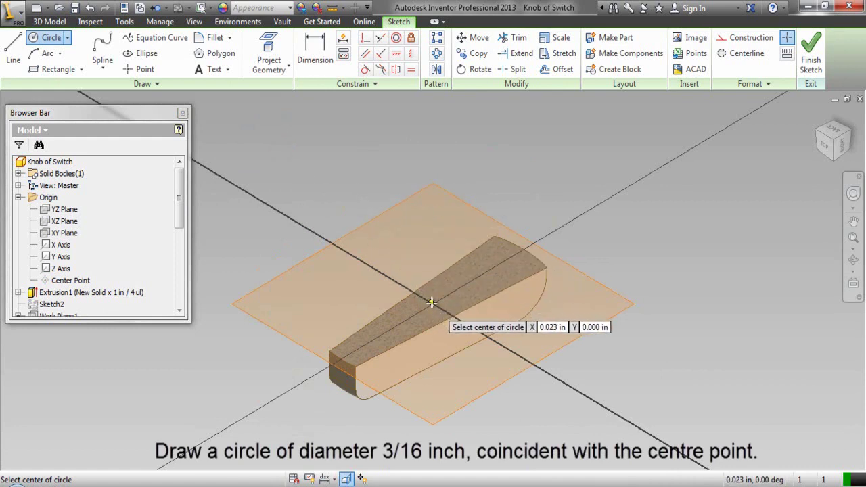
left_click(433, 303)
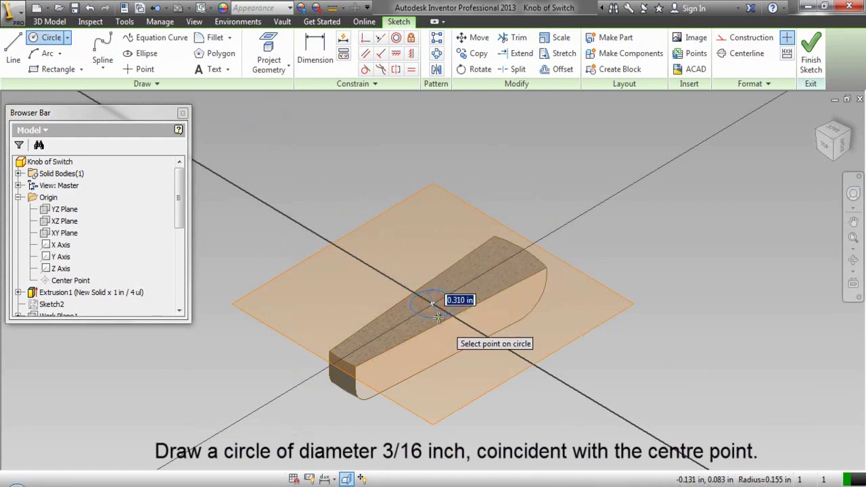
type("3")
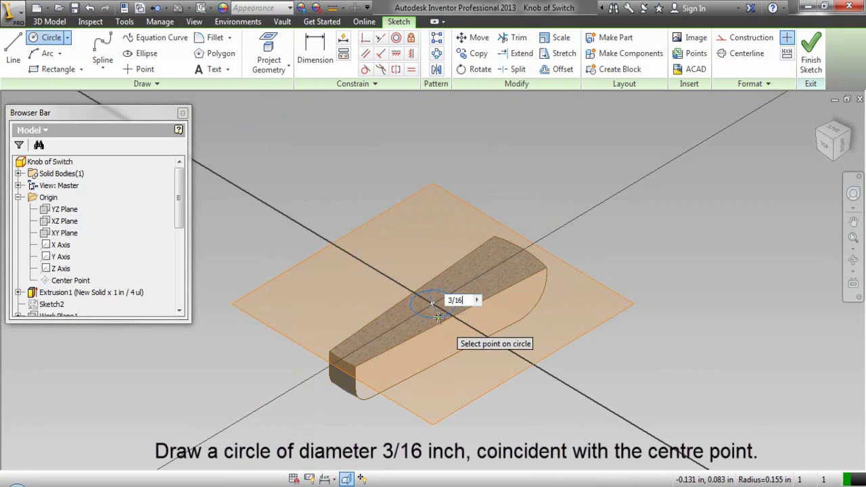
type("/16")
key("Return")
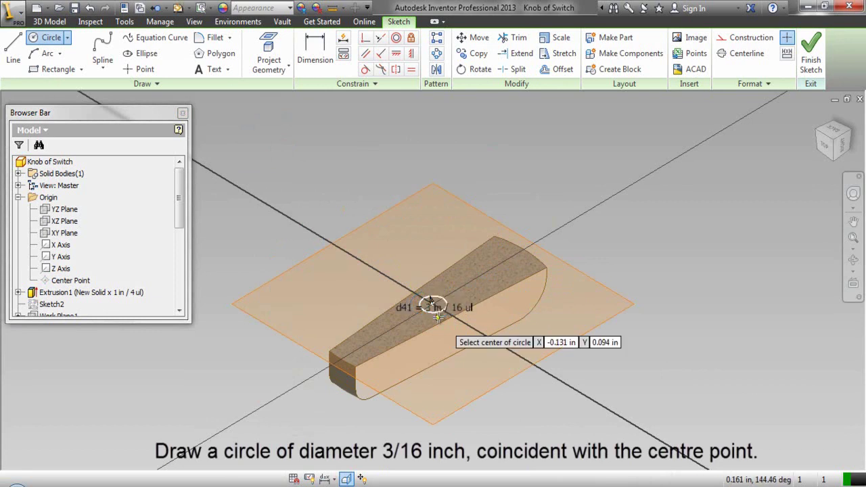
right_click(372, 185)
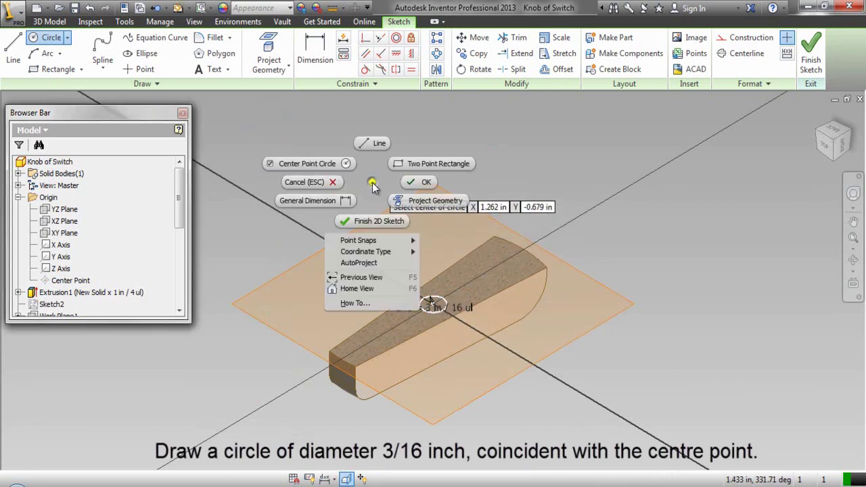
left_click(414, 184)
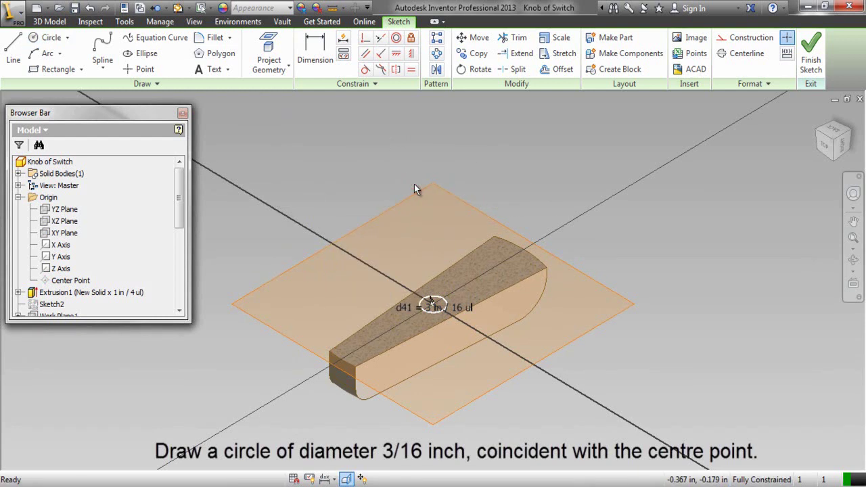
Restore the unsliced model graphics and finish the sketch on the offset work plane.
left_click(346, 479)
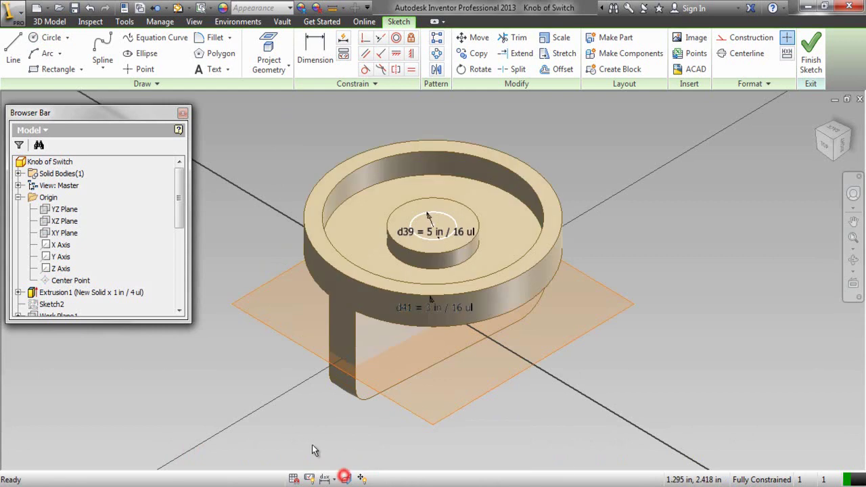
right_click(259, 142)
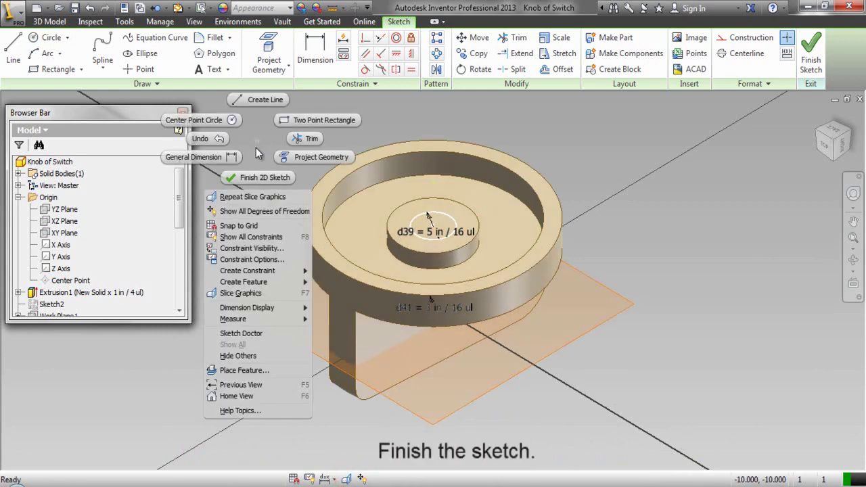
left_click(256, 177)
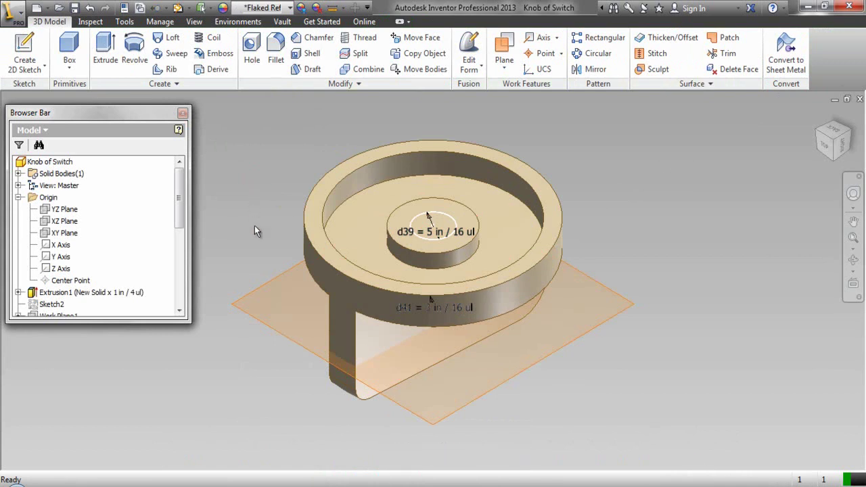
Hide the offset work plane.
right_click(274, 283)
left_click(322, 238)
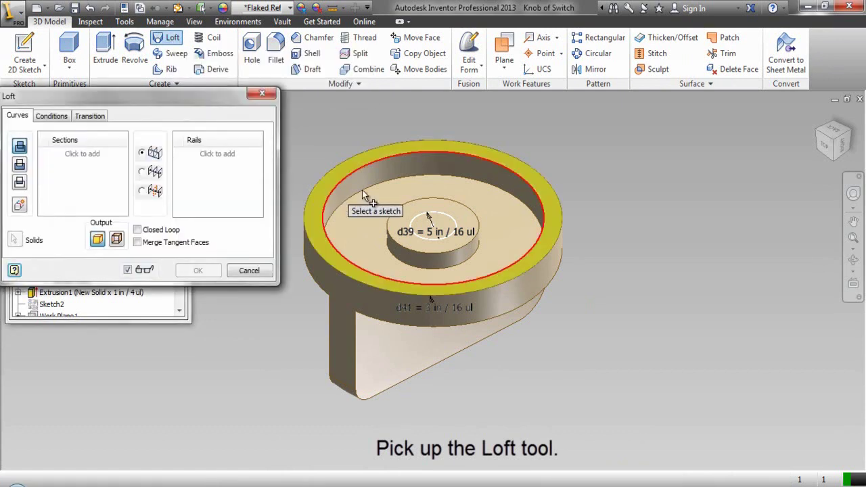
Cut a loft through the central boss between the 5/16 in circle and the 3/16 in circle below it.
left_click(452, 220)
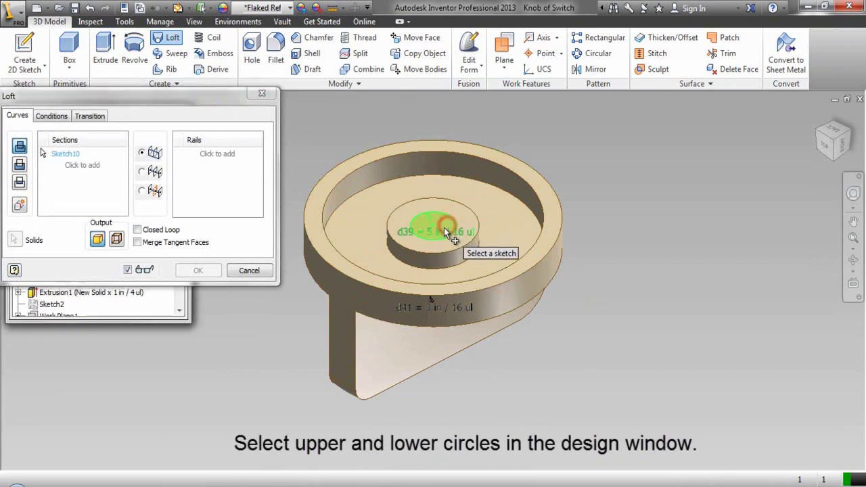
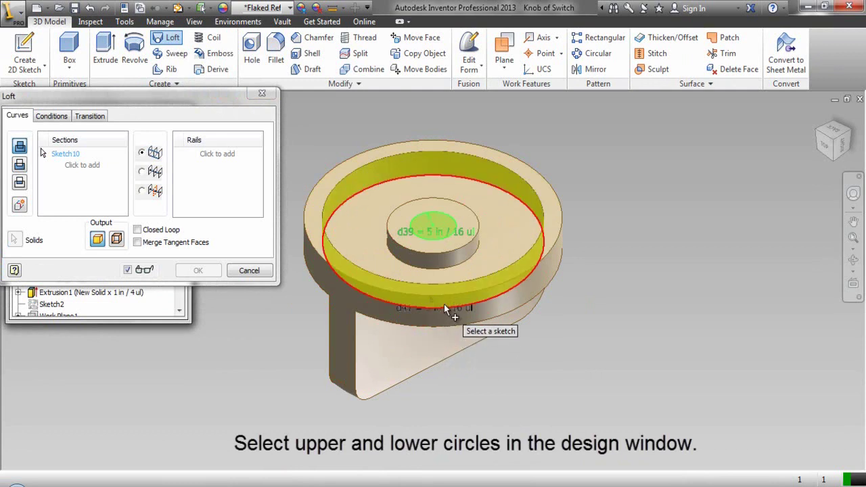
left_click(853, 259)
left_click_drag(433, 273, 425, 190)
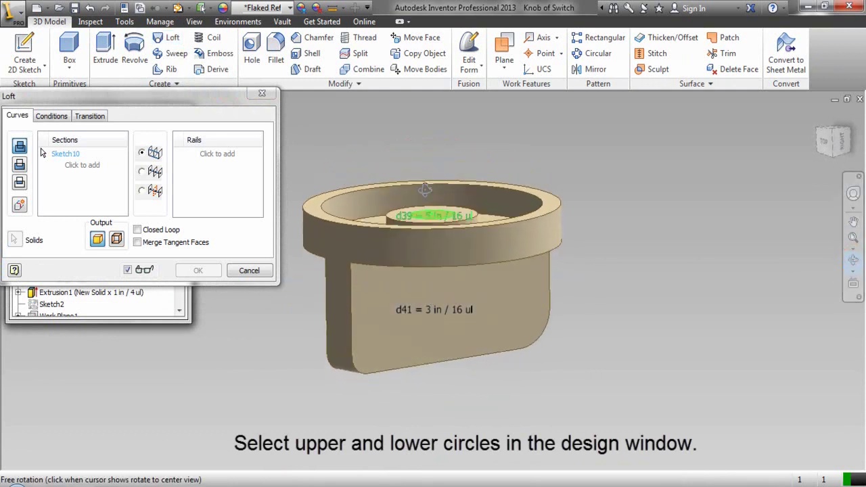
right_click(421, 318)
left_click(455, 317)
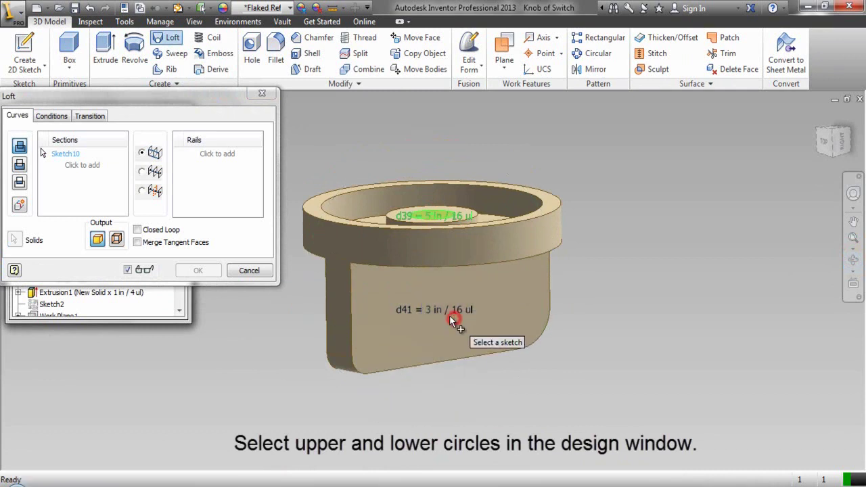
left_click(439, 310)
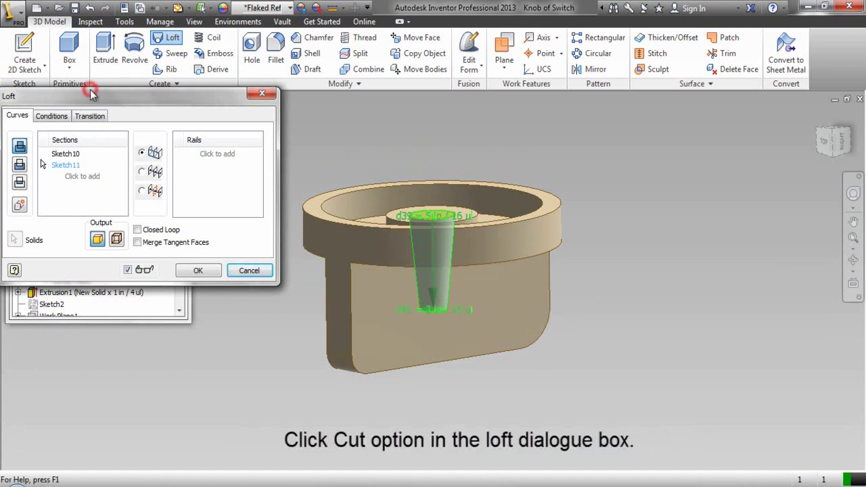
left_click(20, 164)
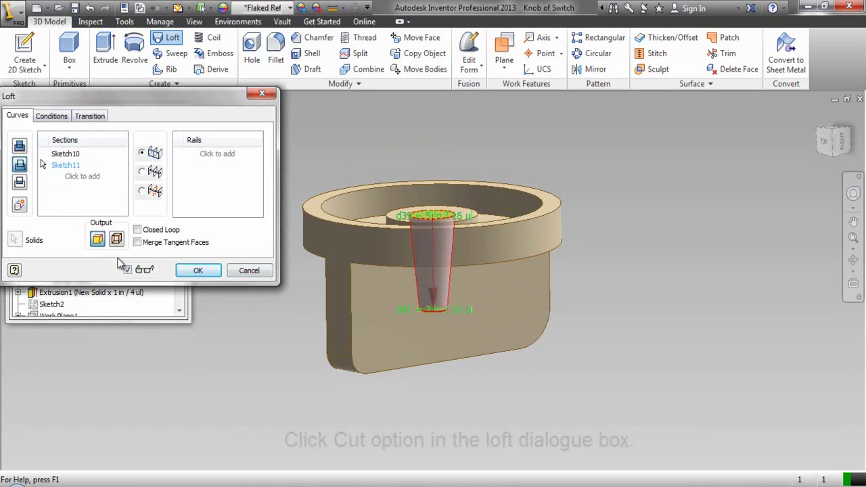
left_click(195, 269)
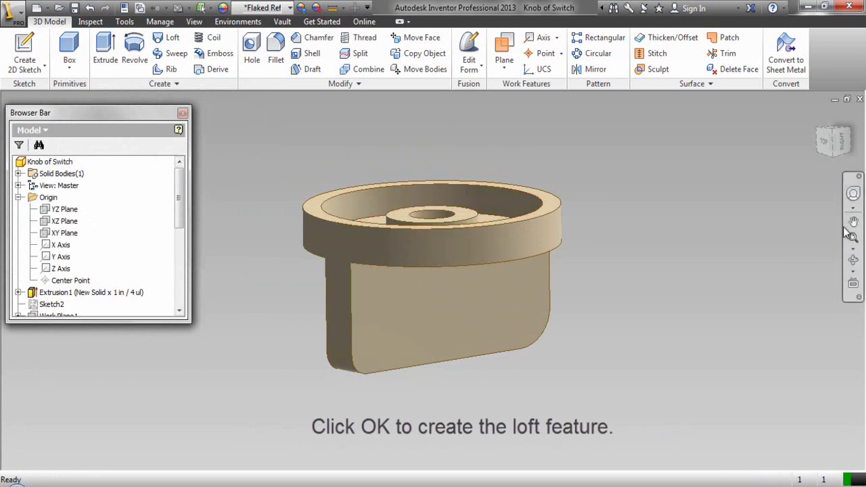
Examine the tapered hole through the central boss, then align the model to a view showing the recessed back side.
left_click(854, 263)
left_click_drag(464, 203, 424, 415)
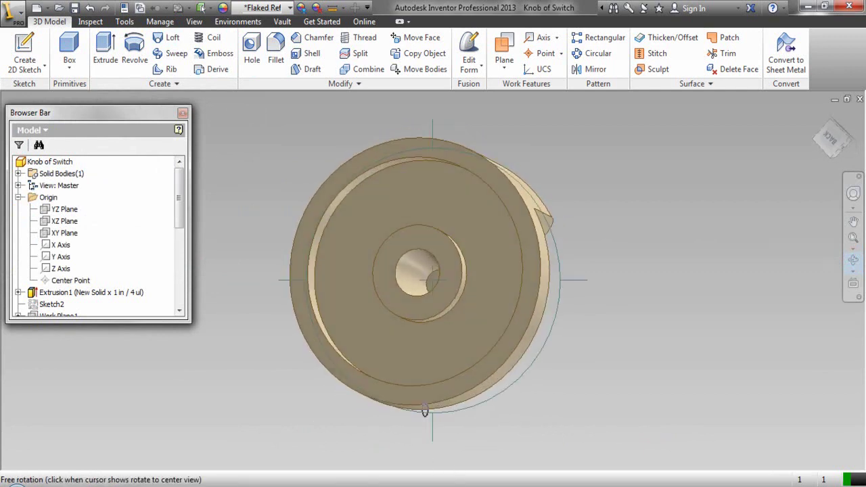
right_click(429, 228)
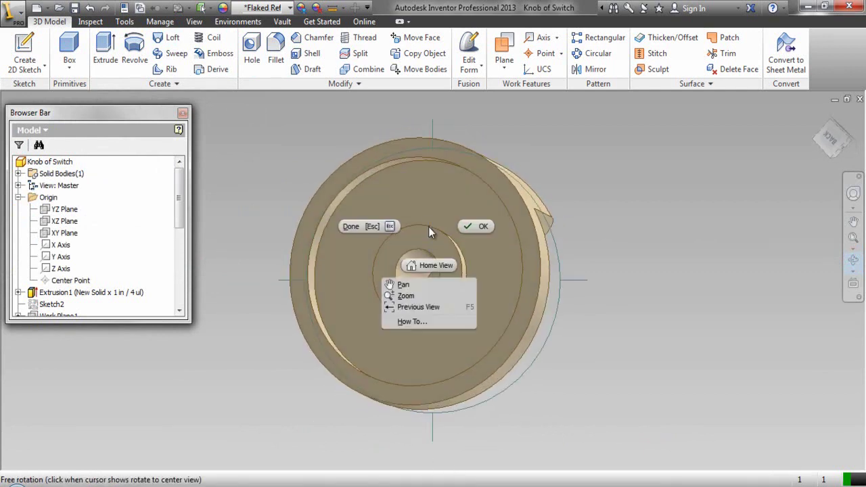
left_click(478, 228)
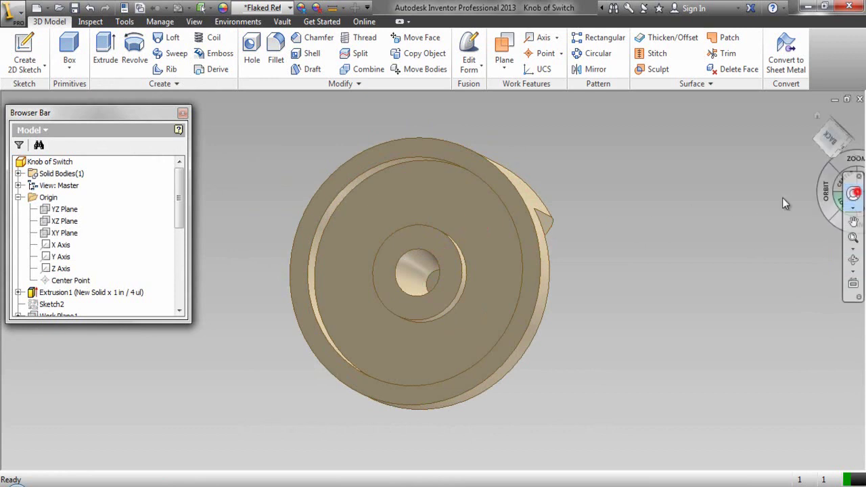
left_click(854, 193)
left_click_drag(741, 216, 657, 196)
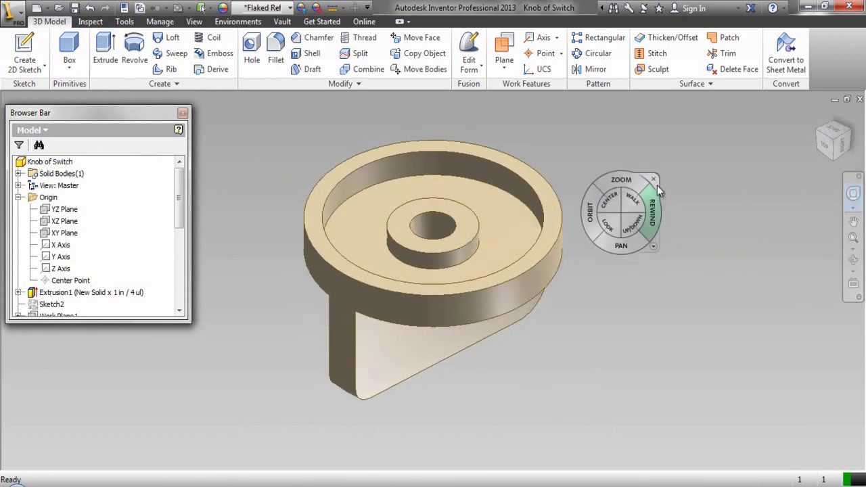
left_click(654, 180)
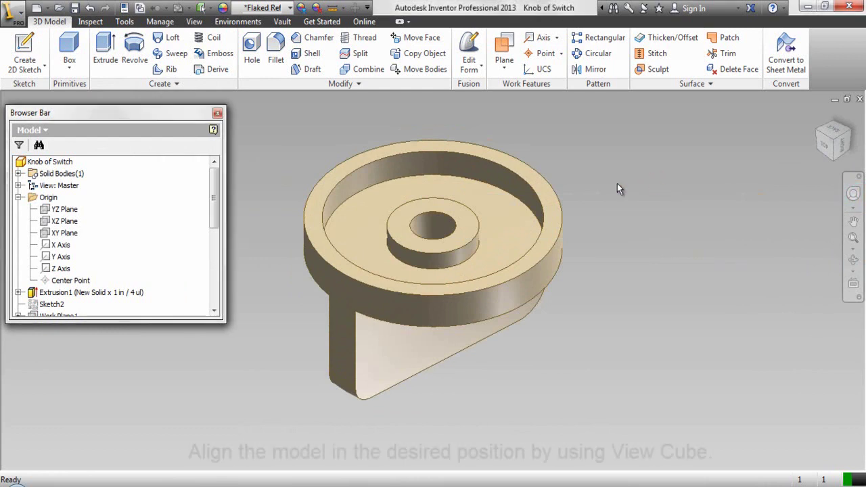
left_click(838, 127)
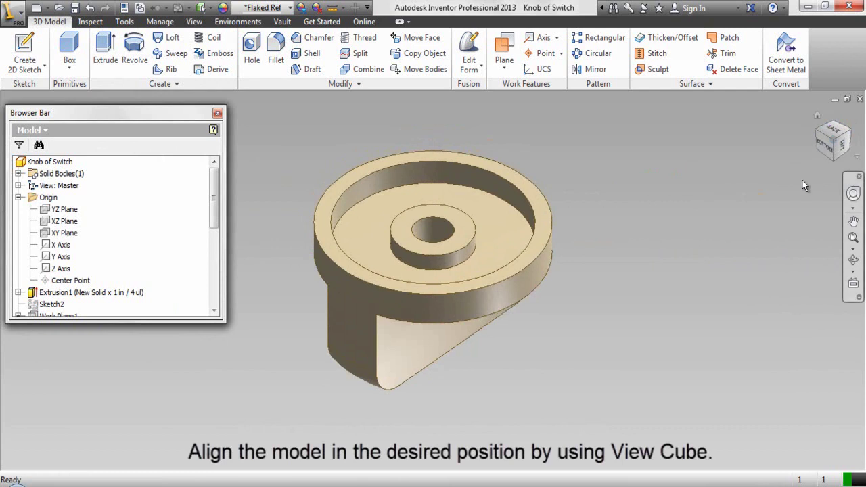
left_click(852, 240)
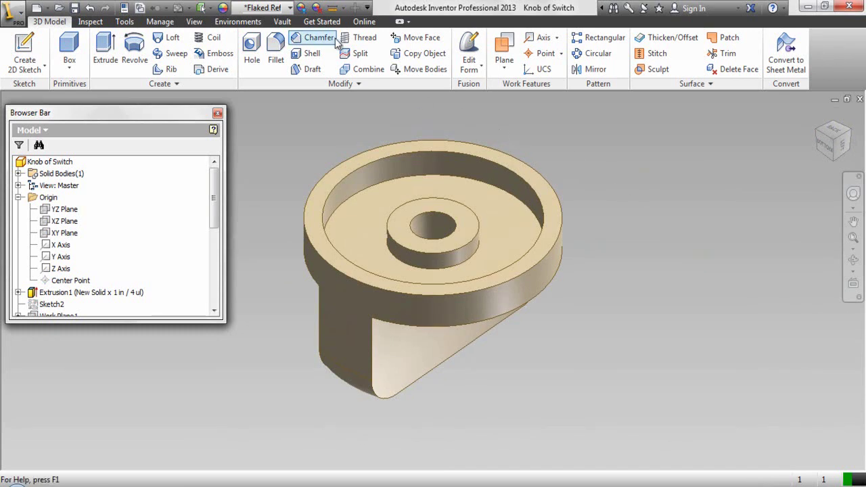
Colour the central boss's annular end face light blue with RGB values 182, 206, 247.
left_click(302, 8)
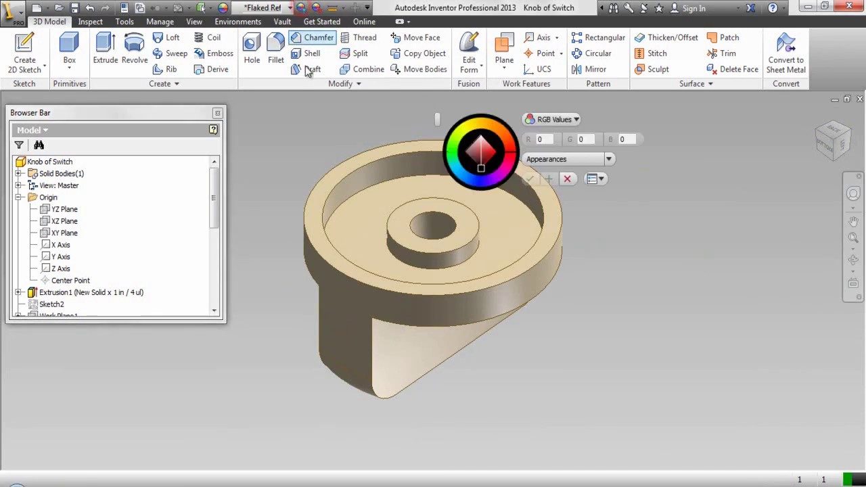
left_click(426, 199)
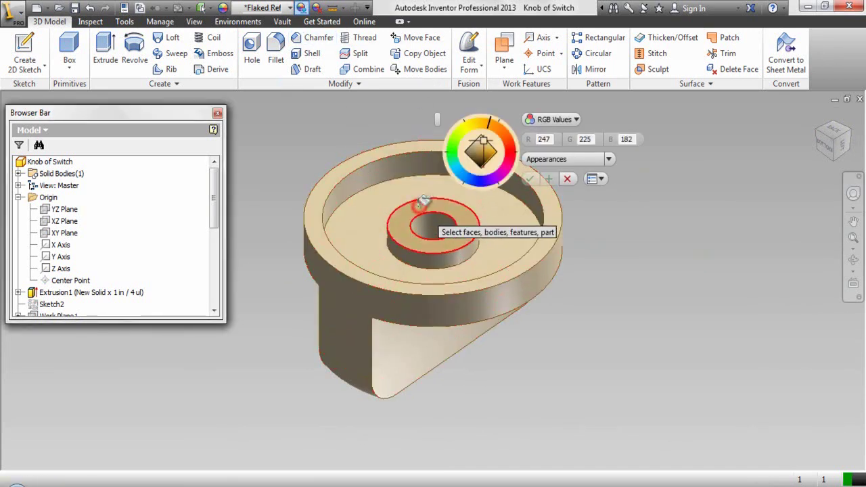
left_click(473, 184)
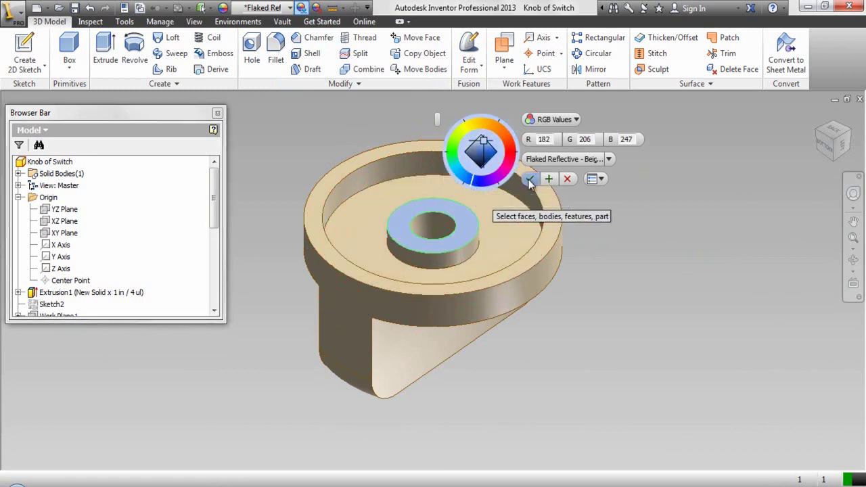
left_click(530, 178)
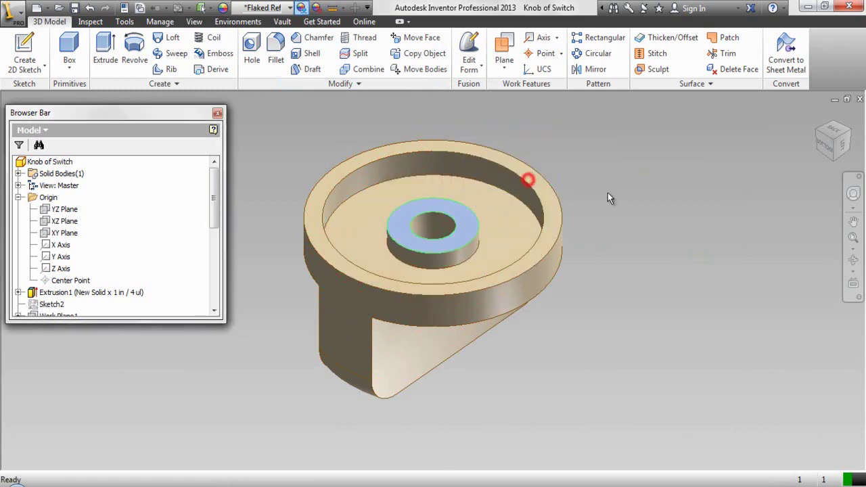
Start a new sketch on the blue annular face and project the hole's circular edge into it.
left_click(450, 211)
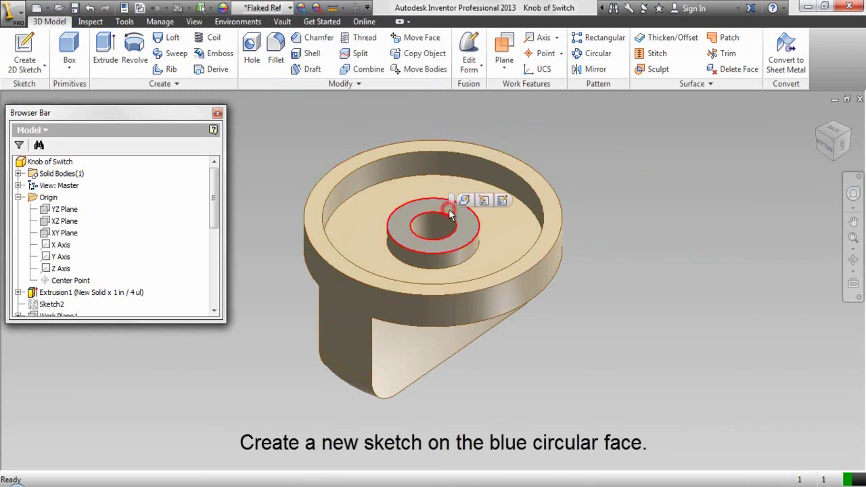
left_click(504, 200)
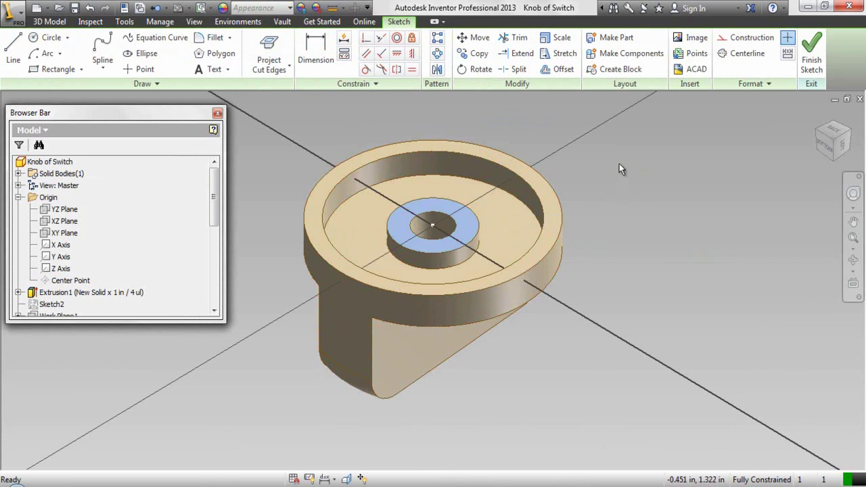
right_click(619, 164)
left_click(711, 161)
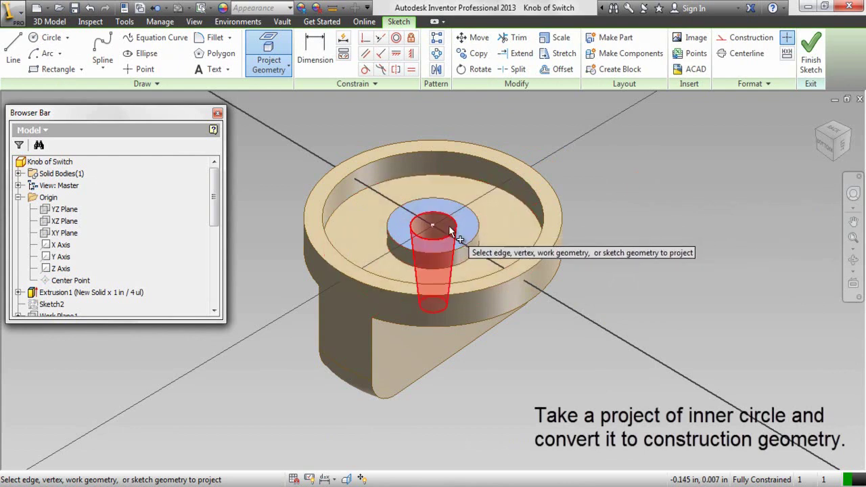
scroll(449, 225, "down", 3)
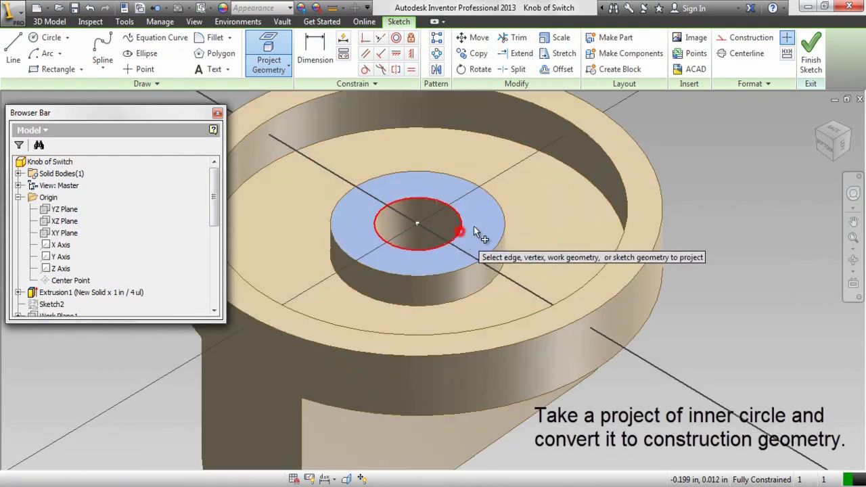
left_click(460, 232)
right_click(553, 190)
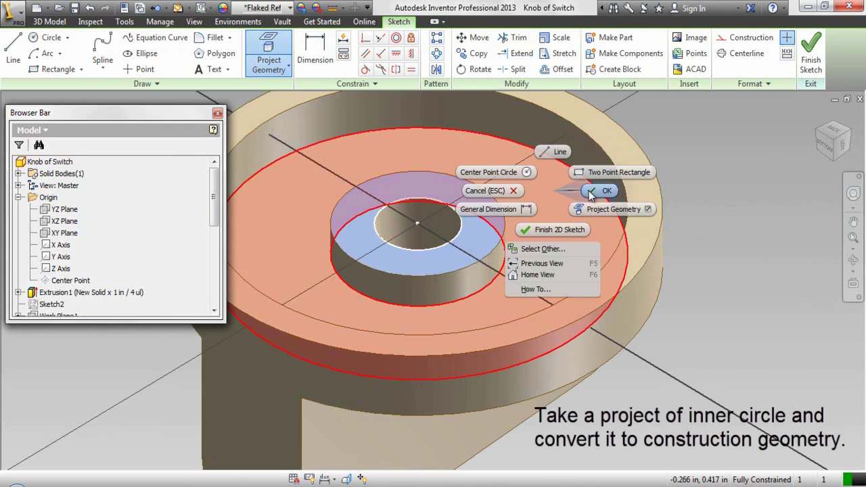
left_click(590, 191)
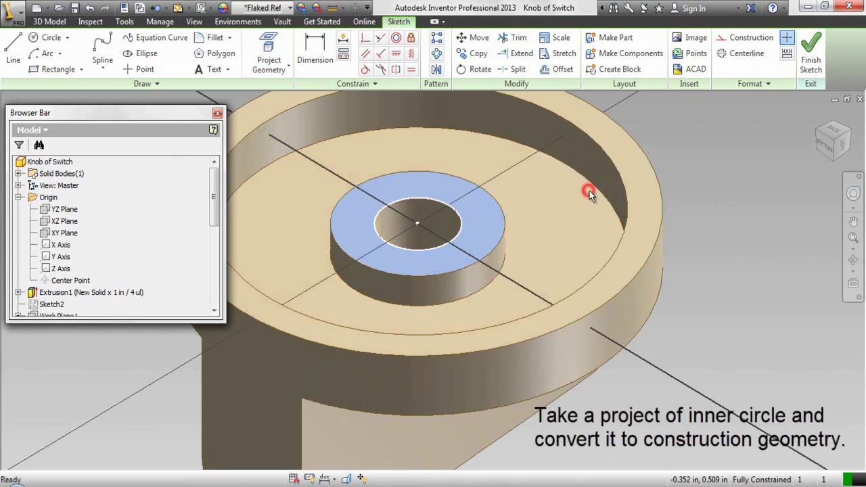
Convert the projected hole circle to construction geometry.
left_click(461, 222)
left_click(739, 39)
left_click(717, 194)
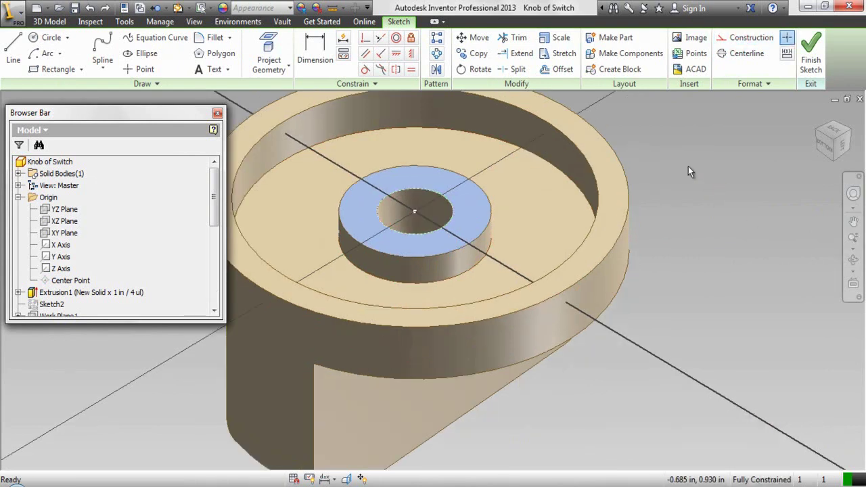
Draw a 3/16 in line parallel to the X axis, starting on the projected hole circle.
right_click(678, 161)
left_click(682, 121)
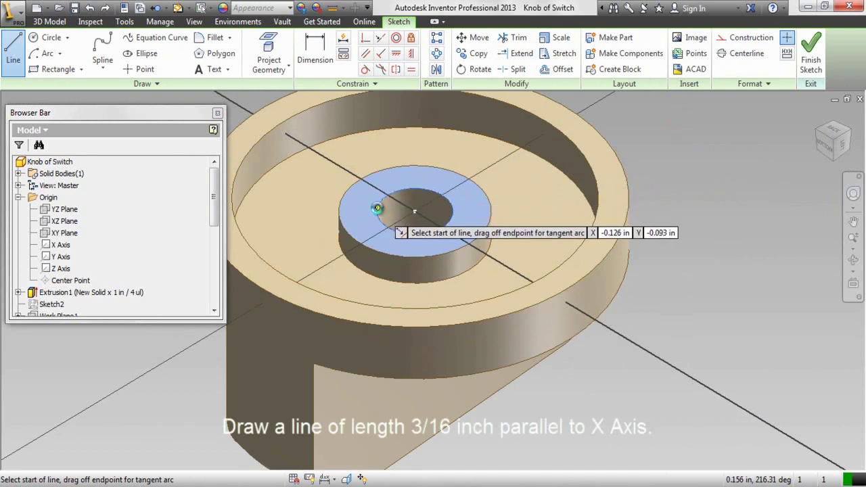
scroll(377, 208, "up", 2)
left_click(377, 208)
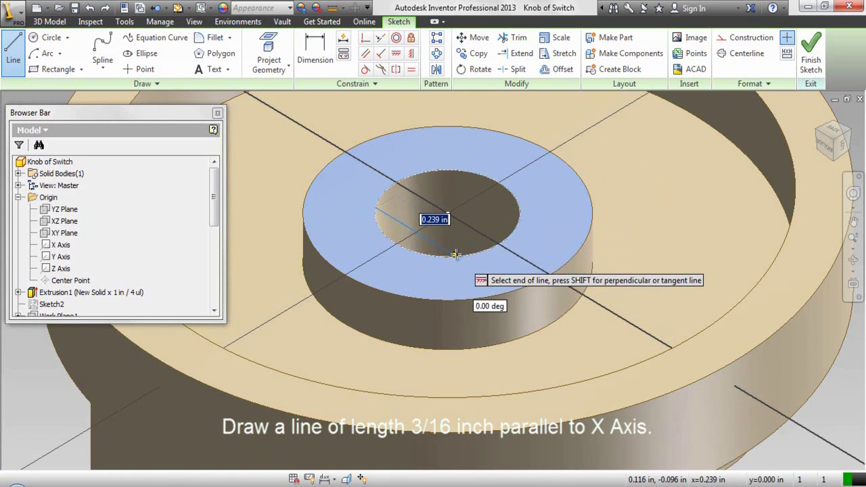
type("3")
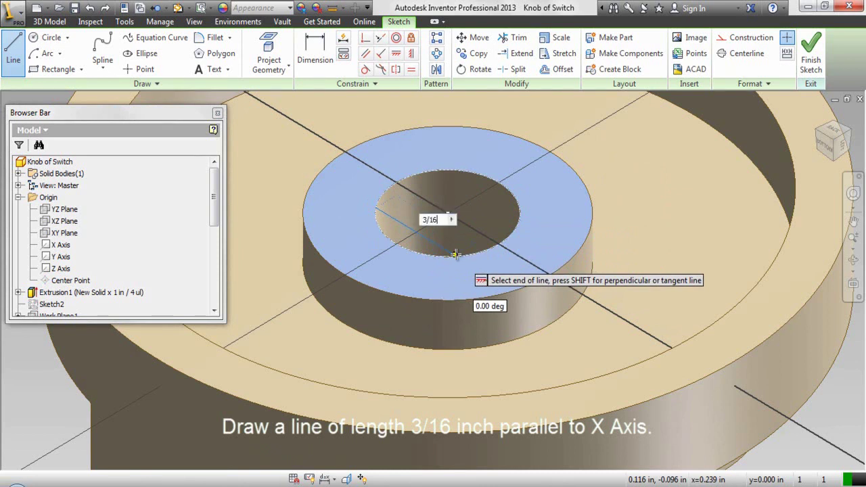
type("/16")
key("Return")
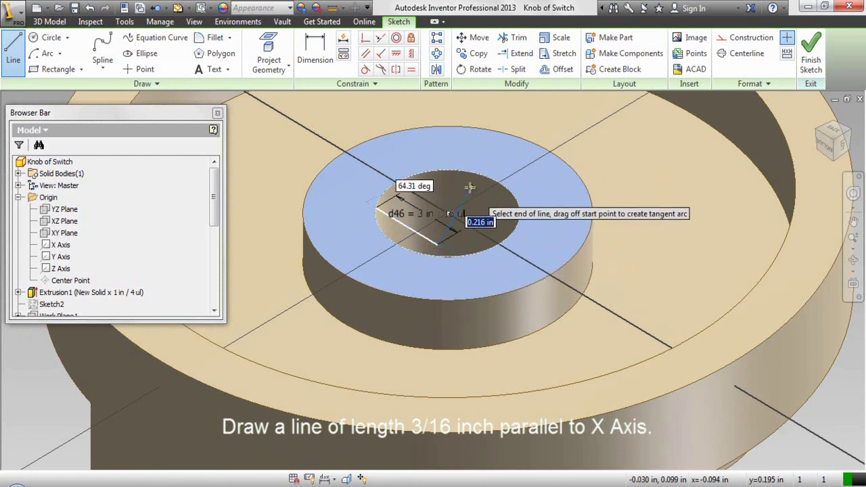
right_click(471, 188)
left_click(504, 192)
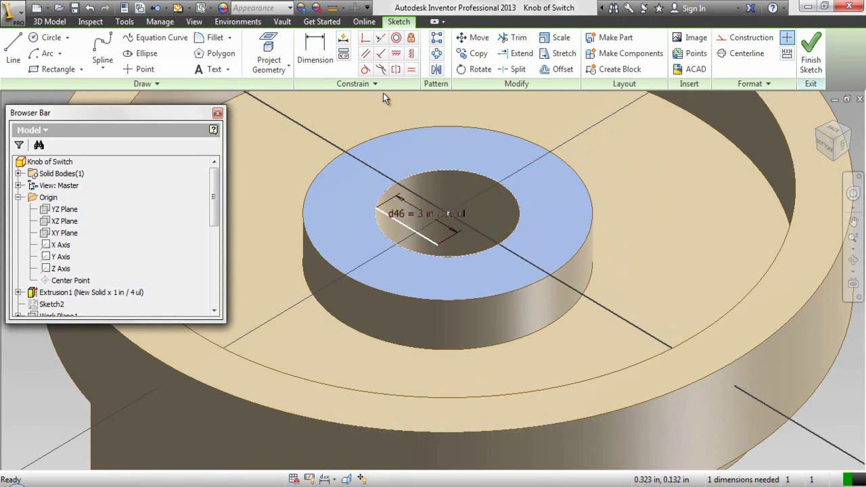
Constrain the free endpoint of the 3/16 in line coincident with the projected hole circle.
left_click(364, 39)
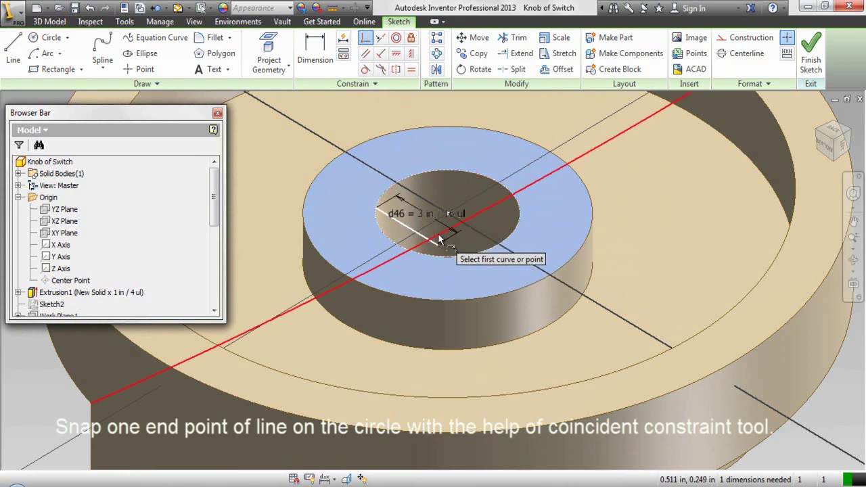
scroll(438, 233, "down", 3)
left_click(437, 256)
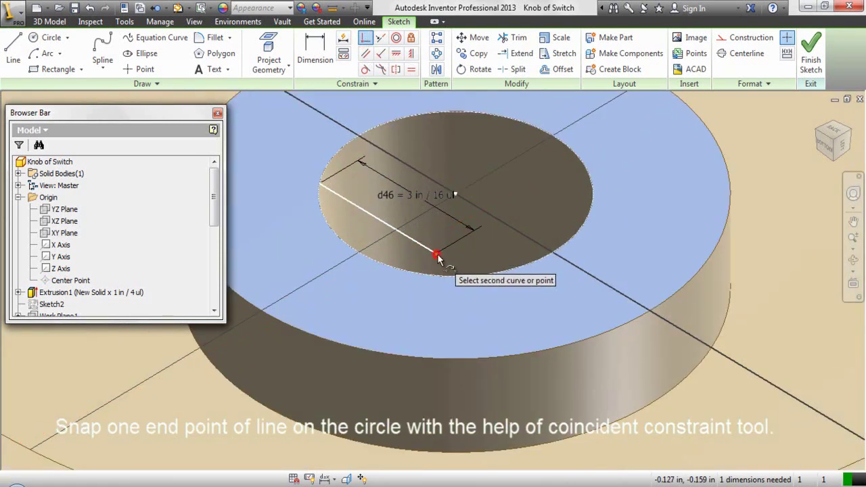
left_click(463, 277)
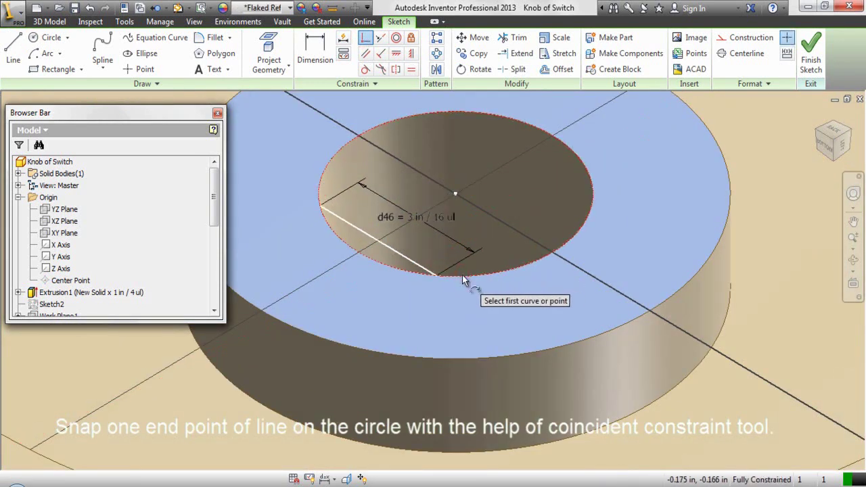
right_click(416, 190)
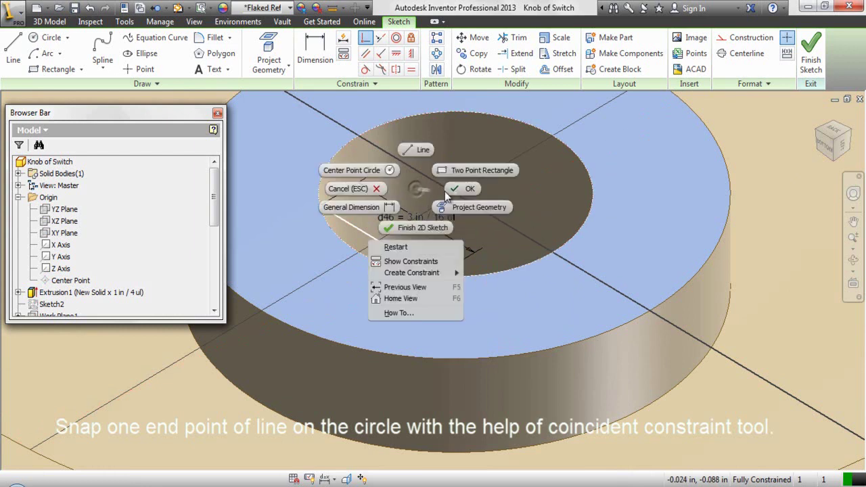
left_click(460, 189)
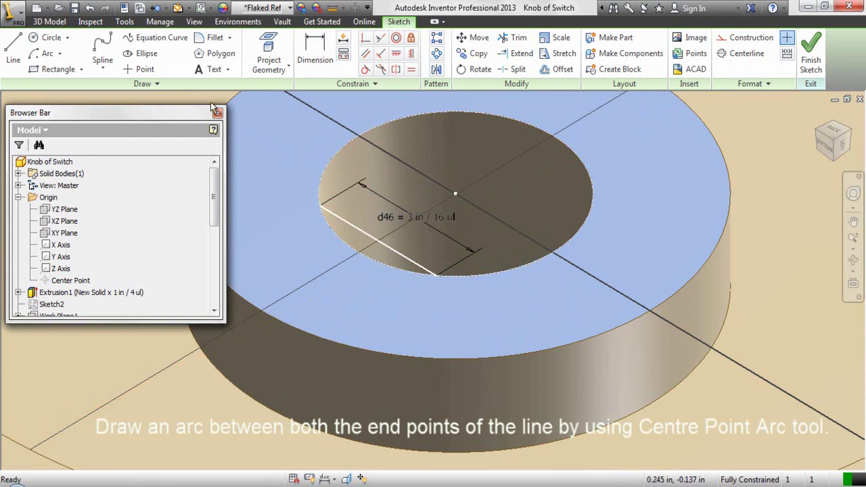
Draw a center point arc about the hole's center between the 3/16 in line's two endpoints, and finish the sketch.
left_click(40, 54)
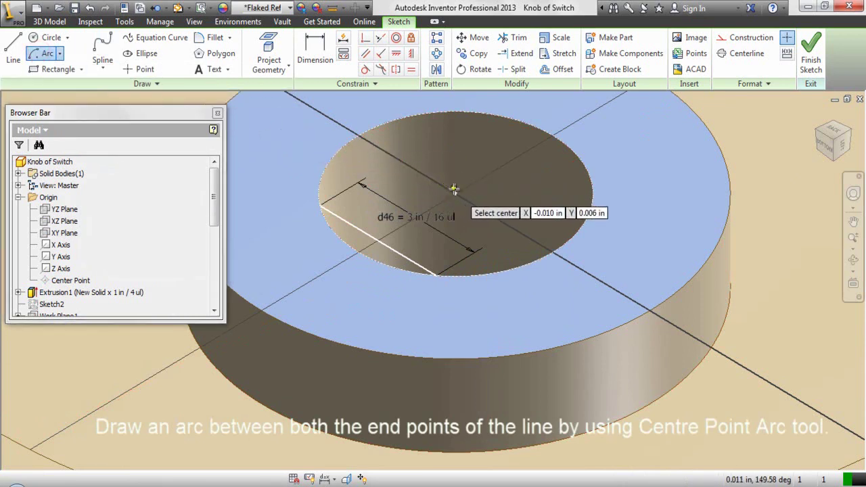
left_click(455, 193)
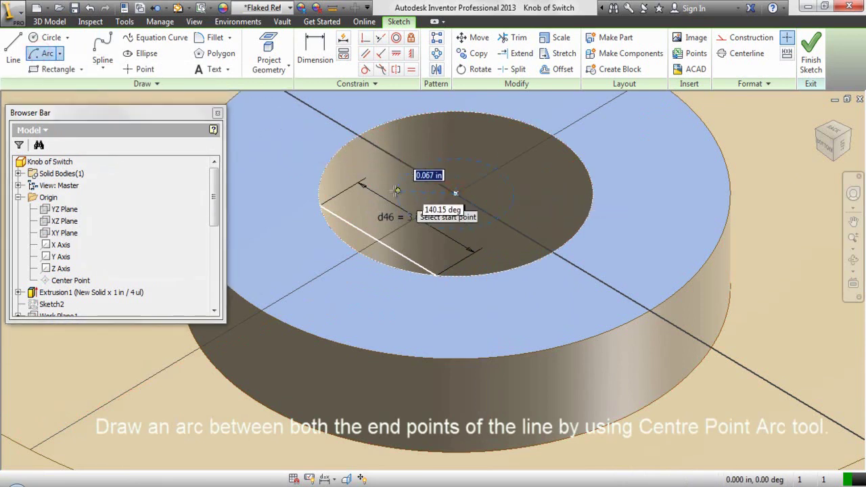
left_click(320, 204)
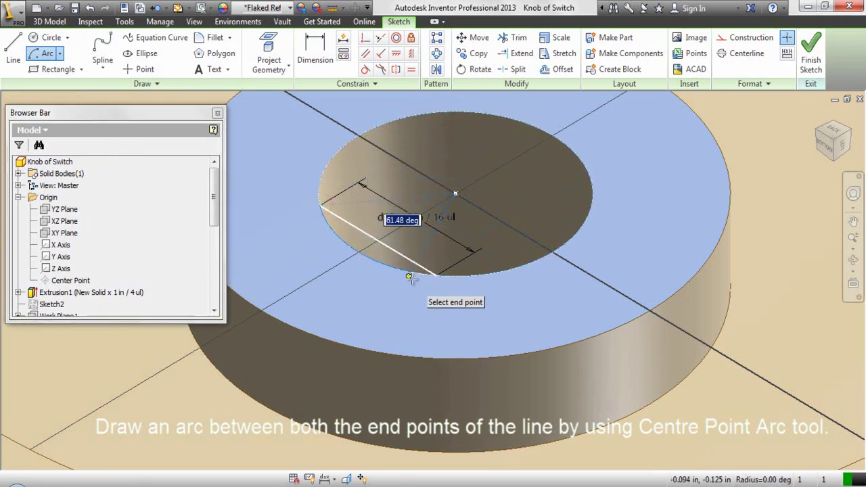
left_click(437, 276)
right_click(514, 193)
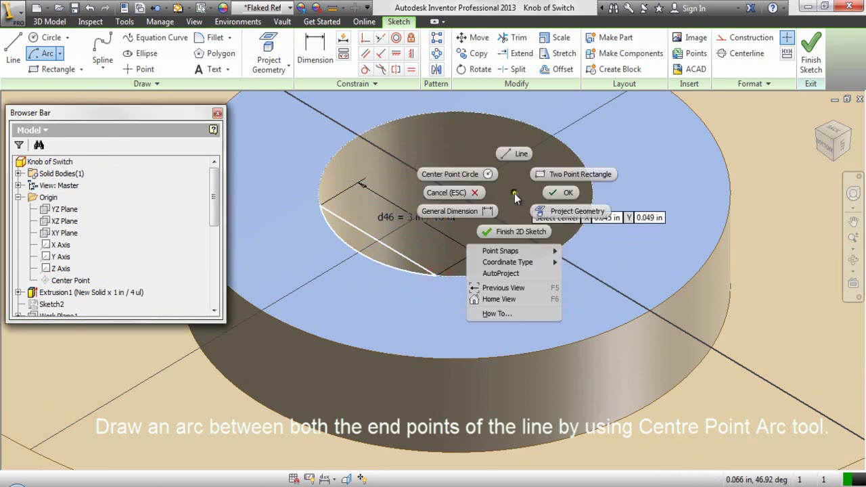
left_click(548, 194)
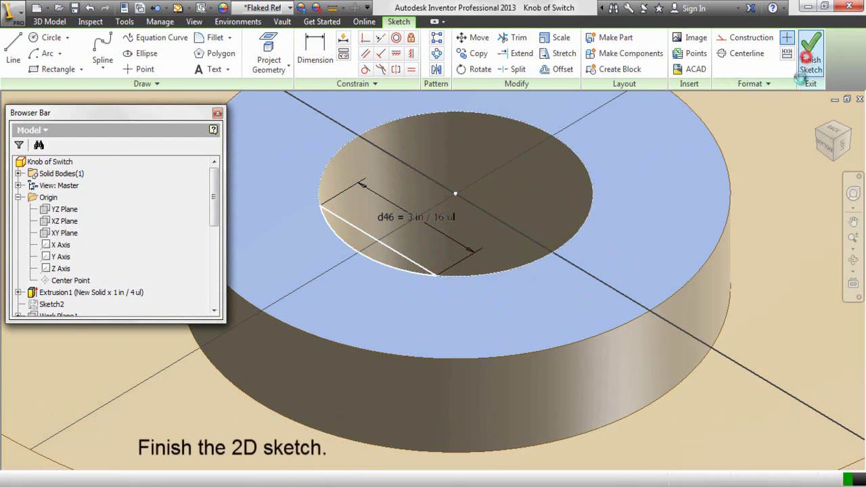
left_click(807, 59)
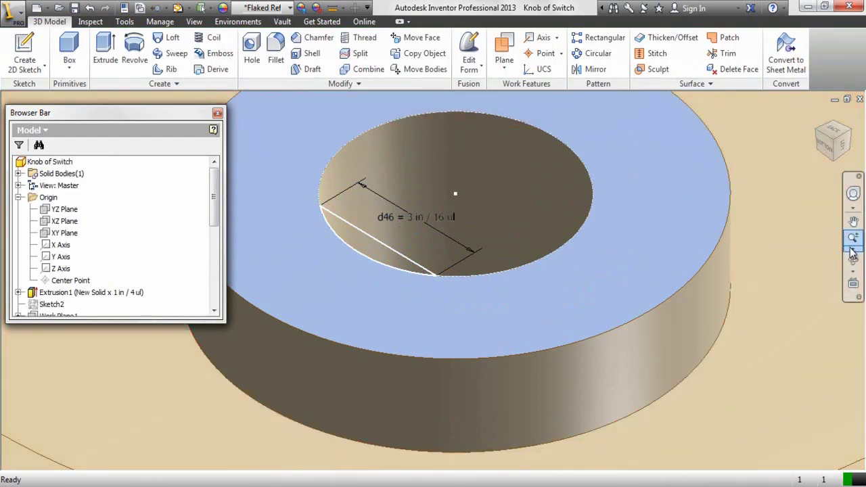
Clear the blue appearance override from the annular top face of the central boss.
left_click(853, 249)
left_click(744, 274)
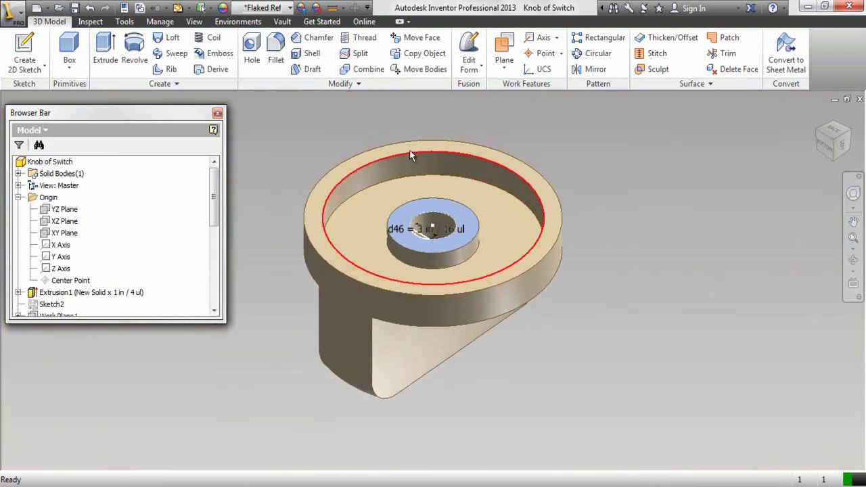
left_click(318, 9)
left_click(440, 213)
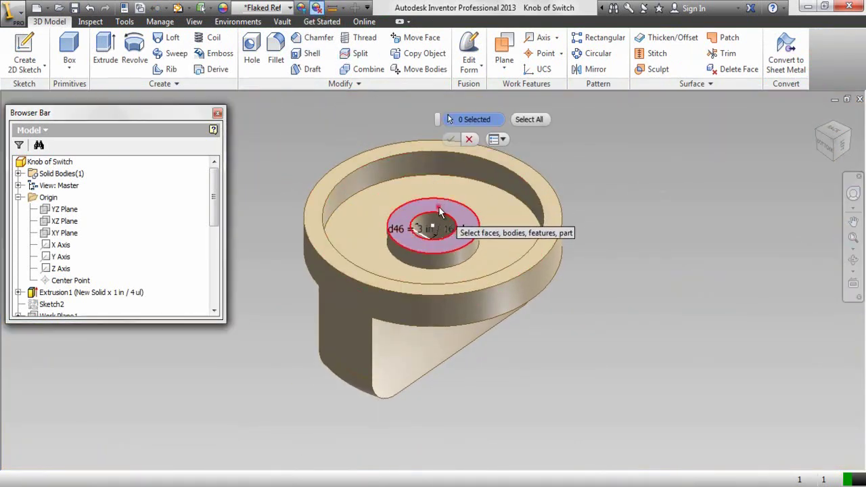
right_click(331, 112)
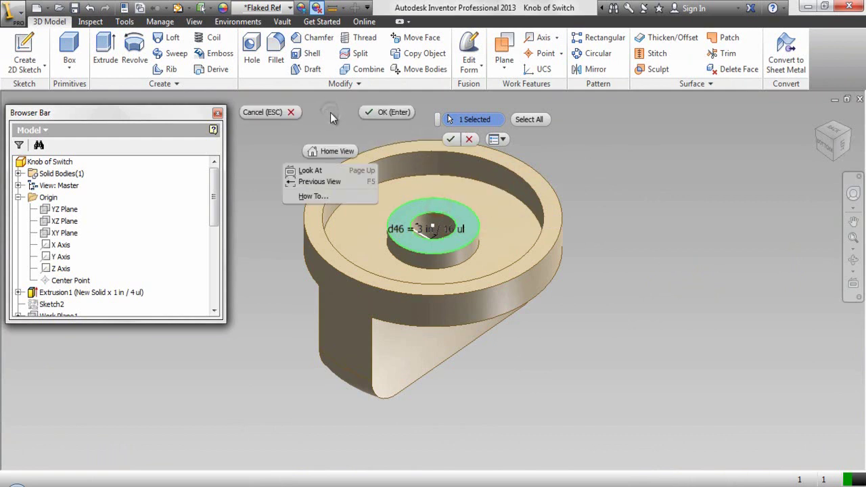
left_click(379, 112)
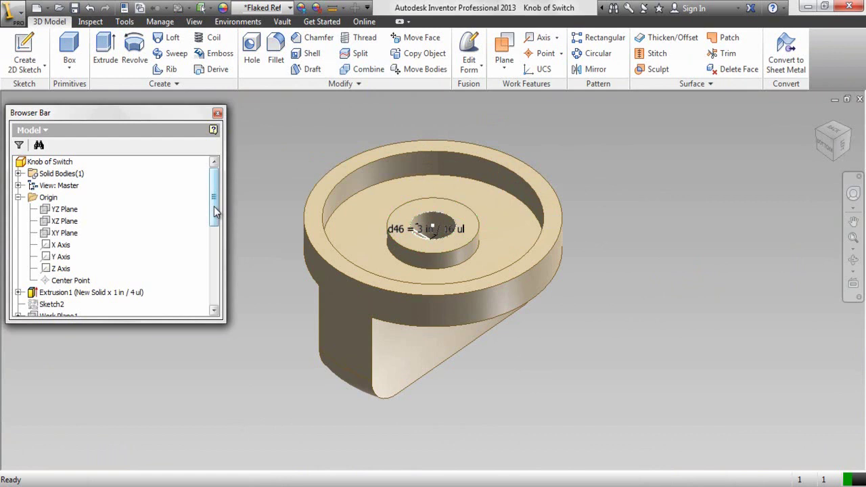
Create a new sketch on the YZ Plane and slice the graphics at that plane.
left_click(74, 213)
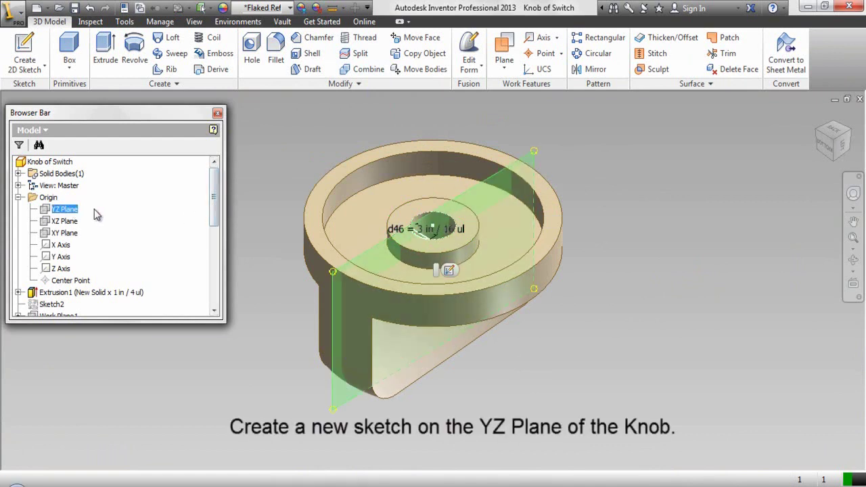
left_click(448, 270)
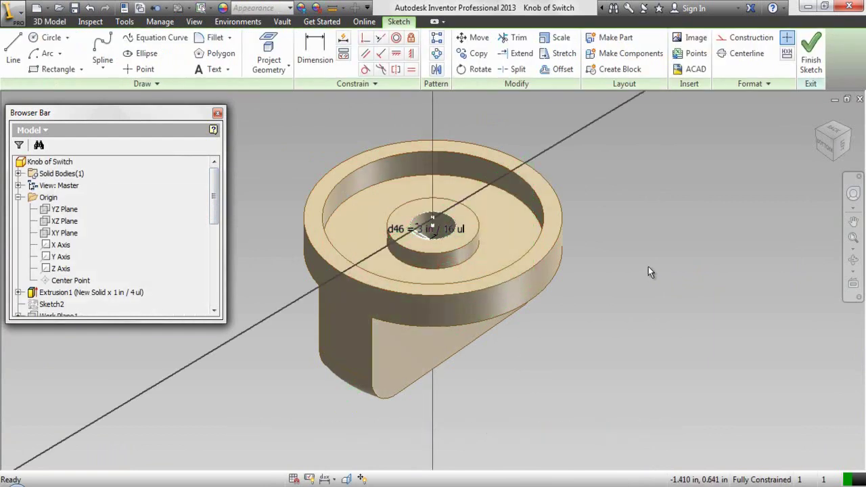
right_click(627, 189)
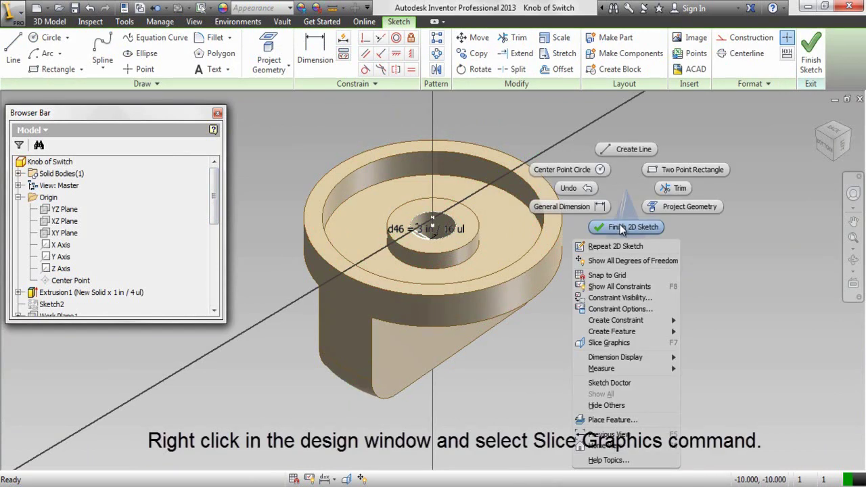
left_click(612, 343)
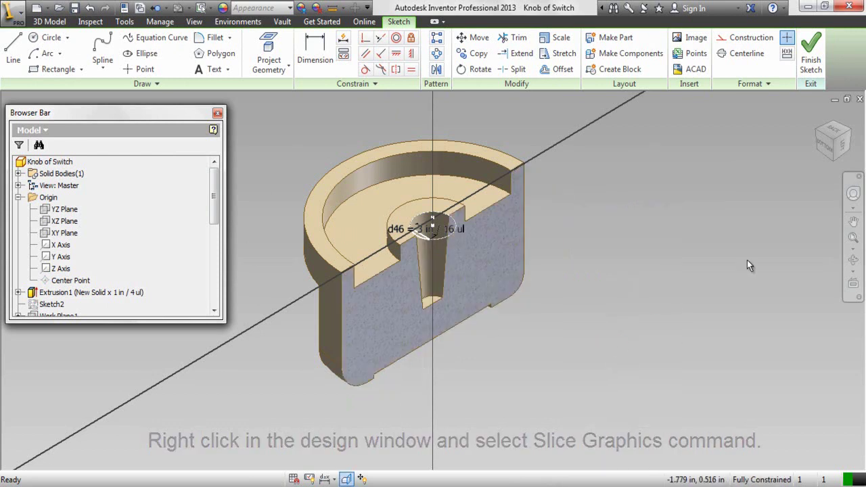
Project the knob's cut edges into the YZ Plane sketch and convert all the projected geometry to construction.
left_click(851, 239)
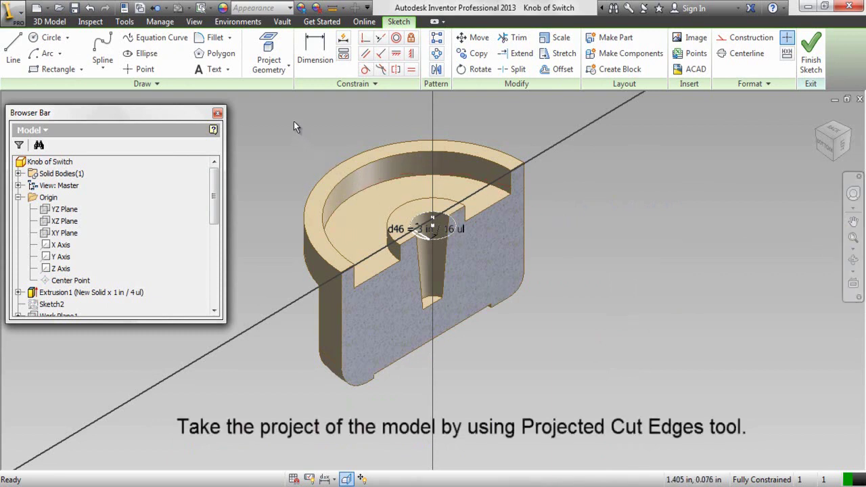
left_click(285, 73)
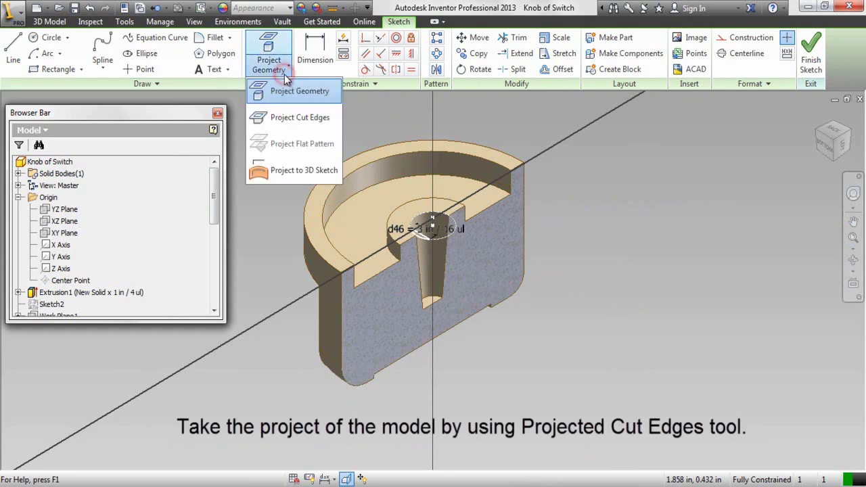
left_click(287, 114)
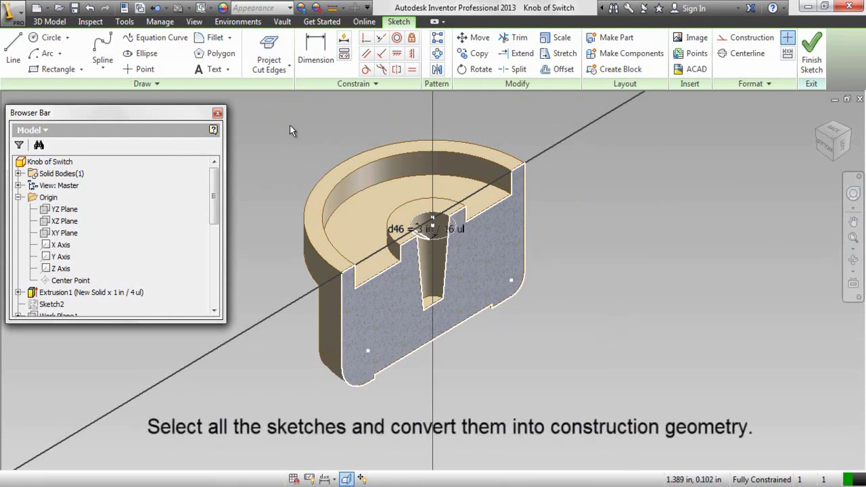
mouse_move(280, 120)
left_mouse_down()
mouse_move(442, 208)
mouse_move(556, 294)
mouse_move(608, 420)
left_mouse_up()
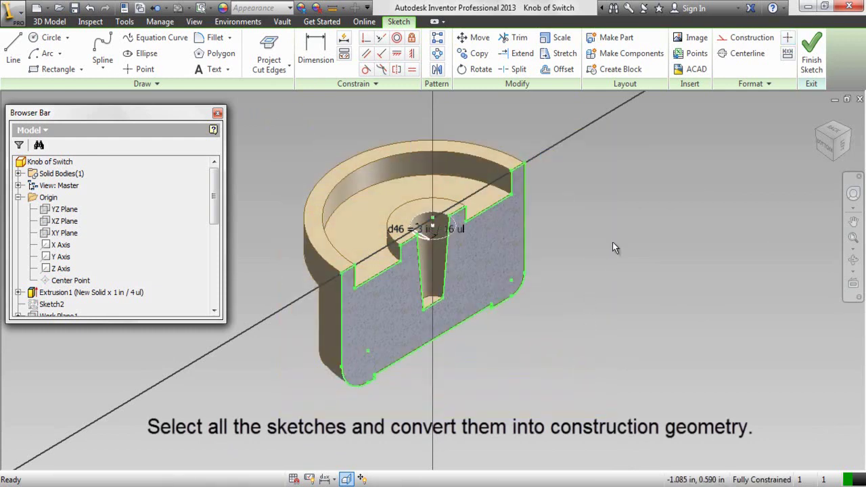
left_click(733, 39)
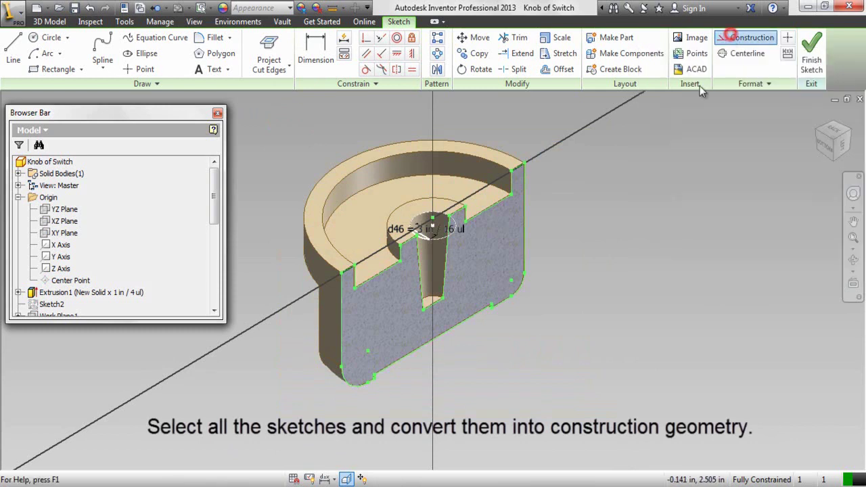
left_click(613, 241)
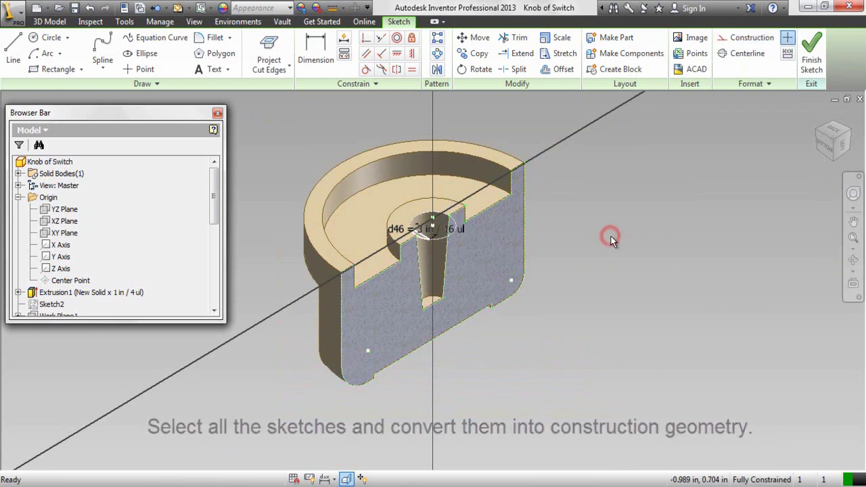
Draw a 3/16 in line along the tapered hole's slant edge, starting at its upper corner beside the segment profile.
left_click(853, 222)
right_click(571, 244)
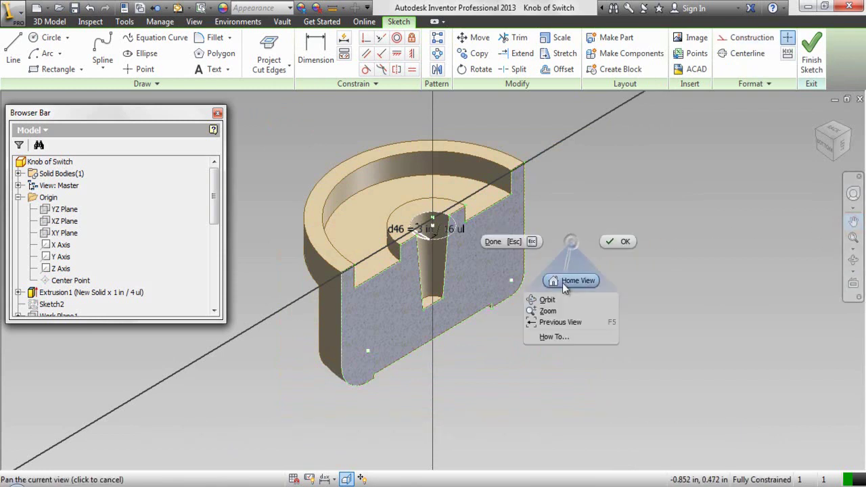
left_click(557, 310)
left_click_drag(492, 279, 496, 386)
right_click(475, 287)
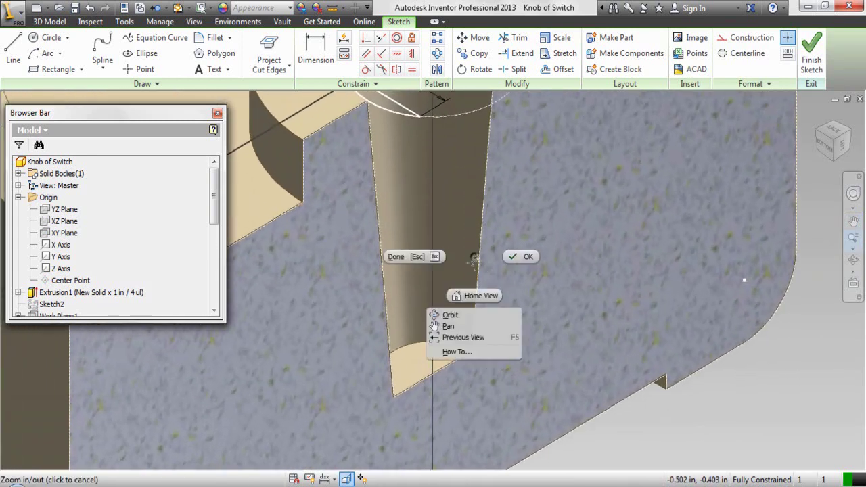
left_click(467, 326)
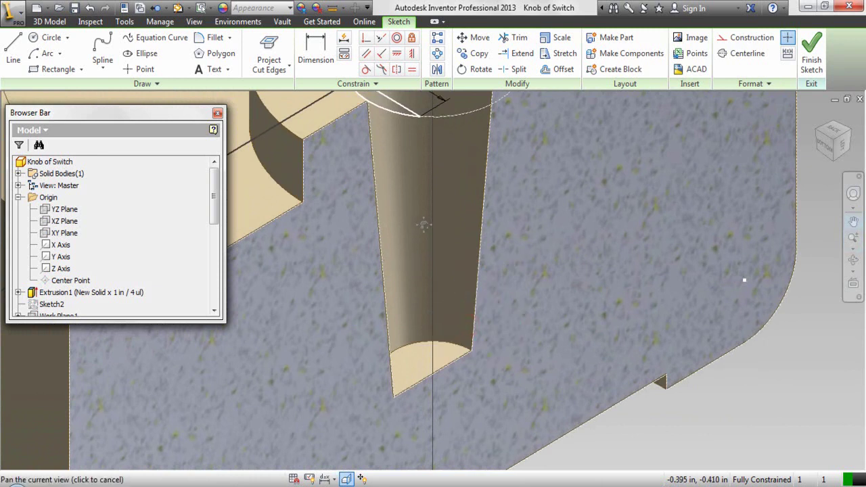
left_click_drag(393, 145, 435, 283)
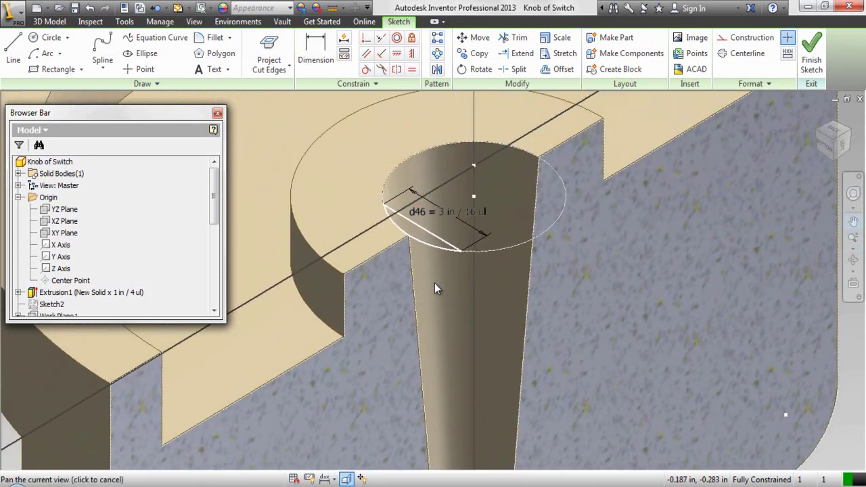
right_click(434, 278)
left_click(469, 280)
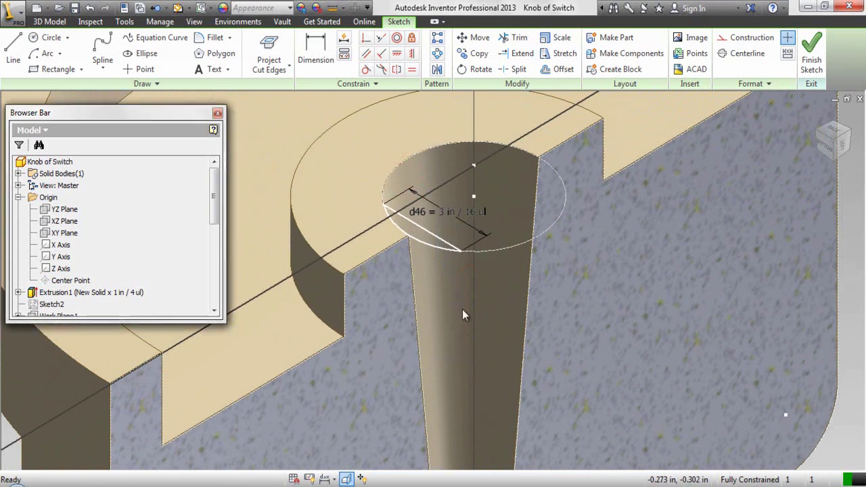
right_click(462, 309)
left_click(466, 271)
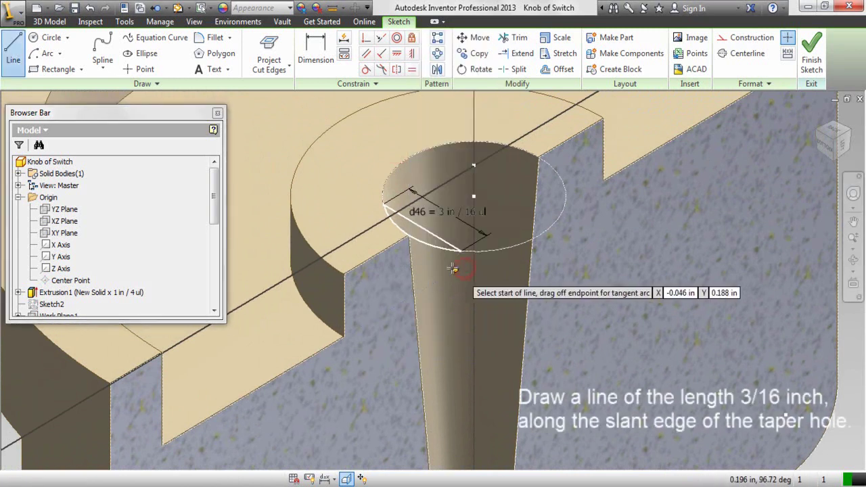
left_click(409, 237)
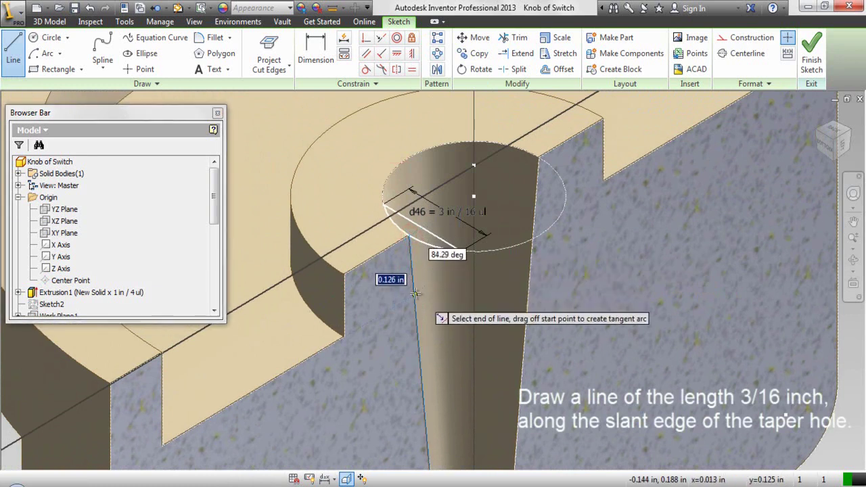
type("3")
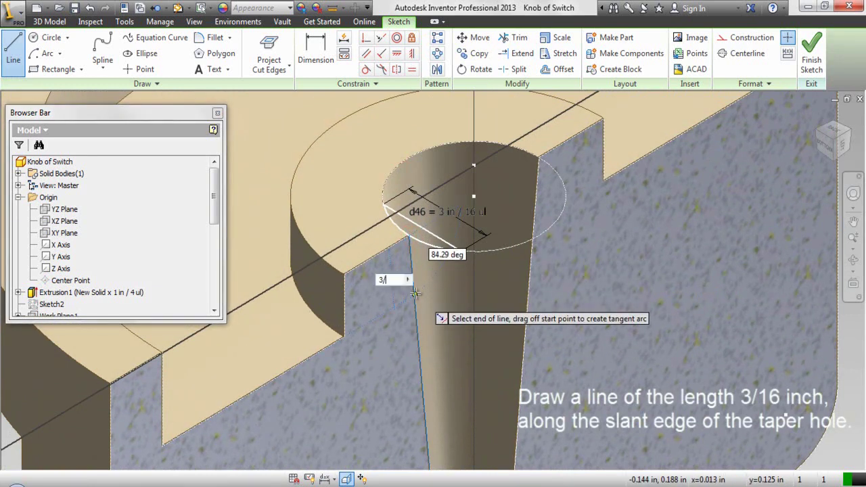
type("/16")
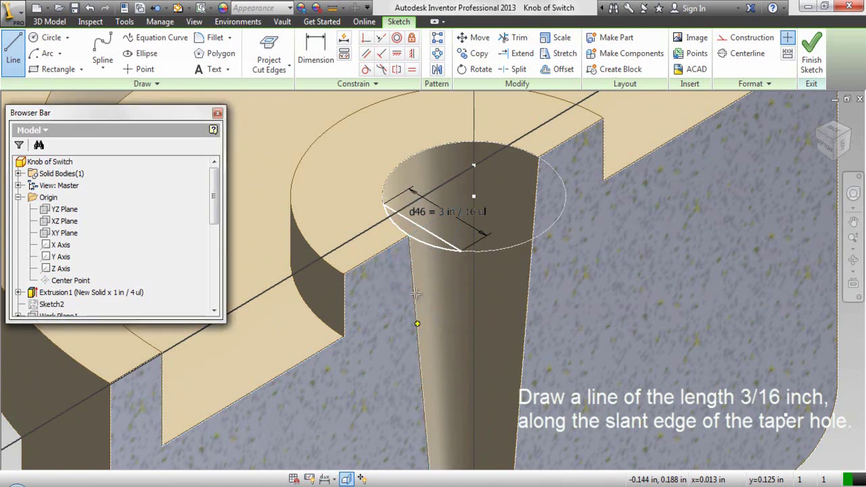
key("Return")
right_click(435, 282)
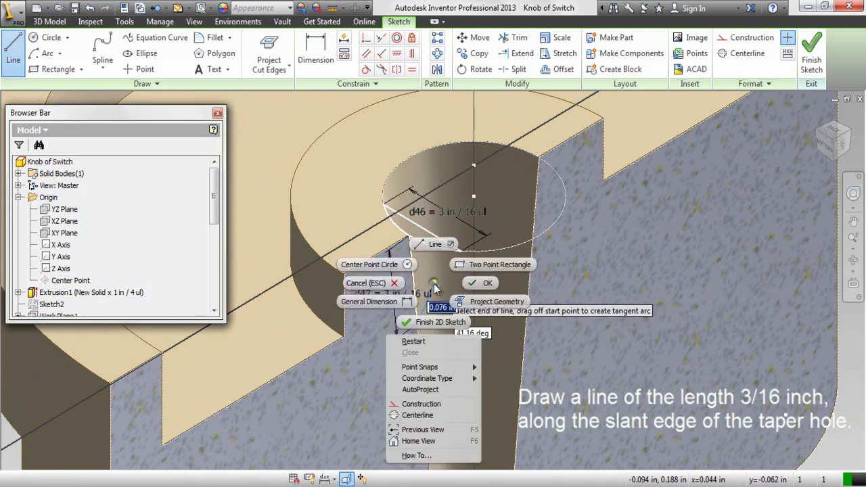
left_click(464, 284)
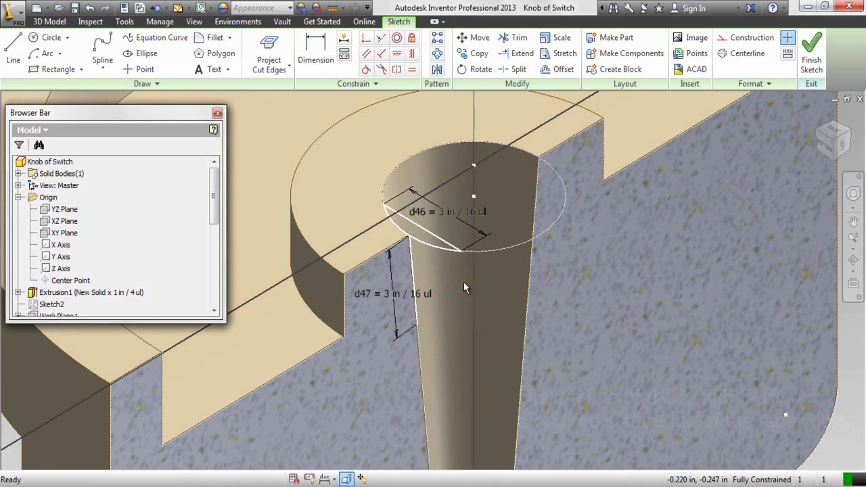
Sweep the flat segment profile along the 3/16 in slanted line in the tapered hole, joining it to the knob.
right_click(501, 293)
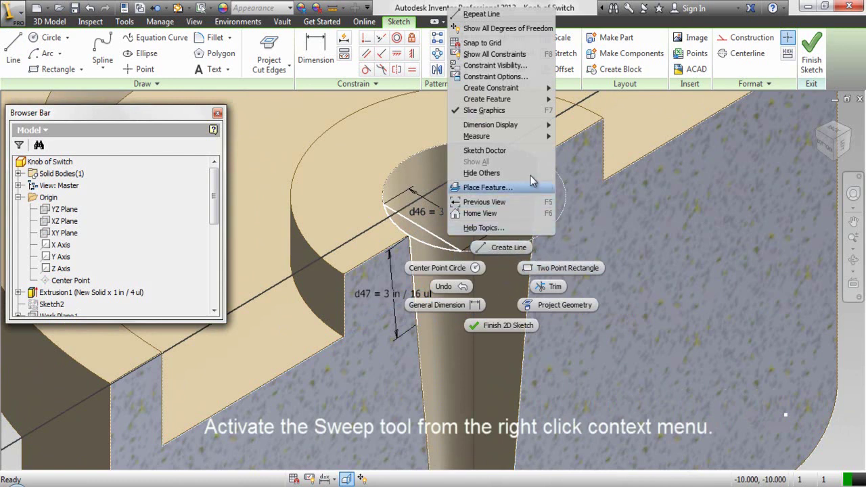
mouse_move(541, 106)
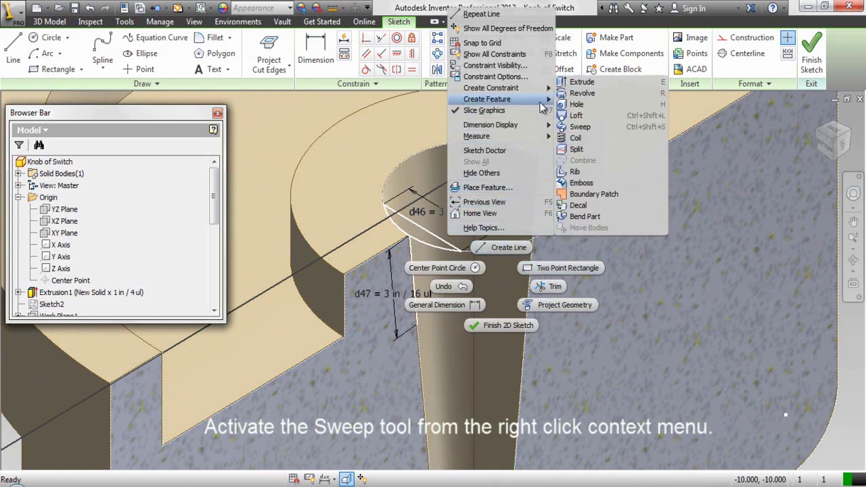
left_click(577, 127)
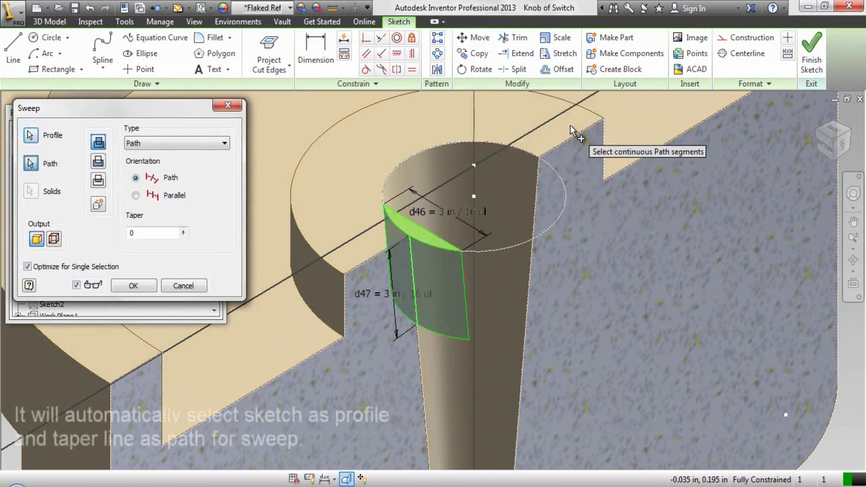
left_click(851, 135)
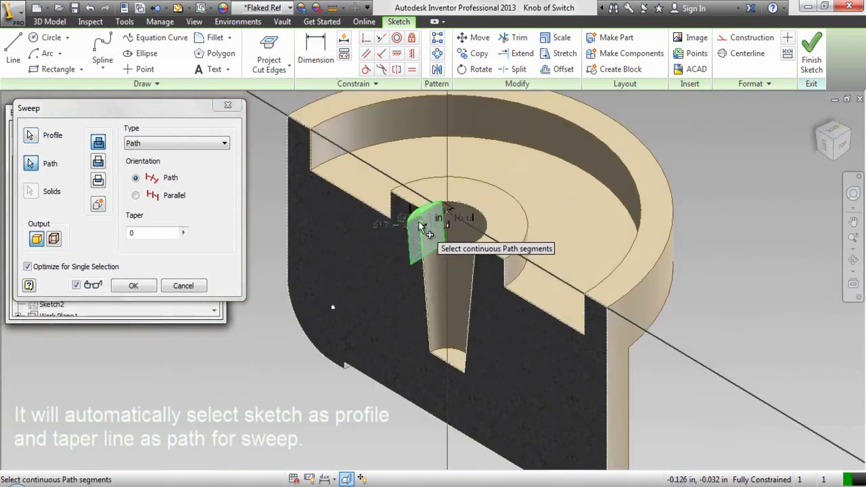
scroll(418, 224, "up", 2)
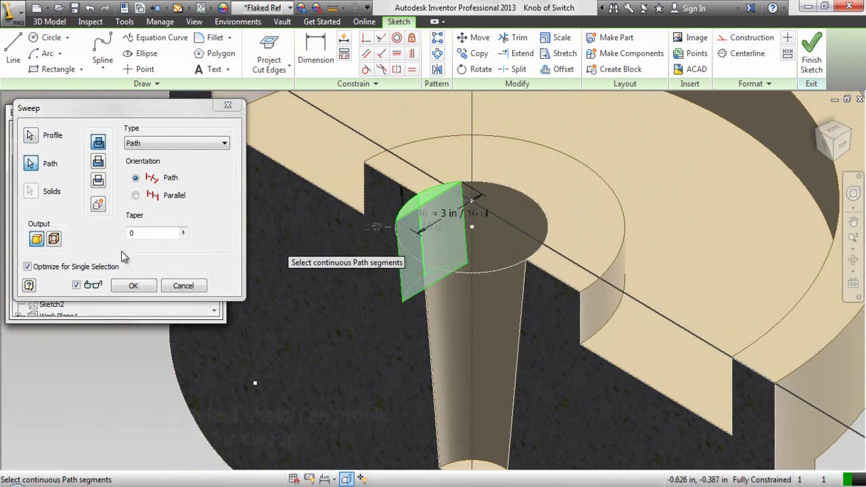
left_click(131, 286)
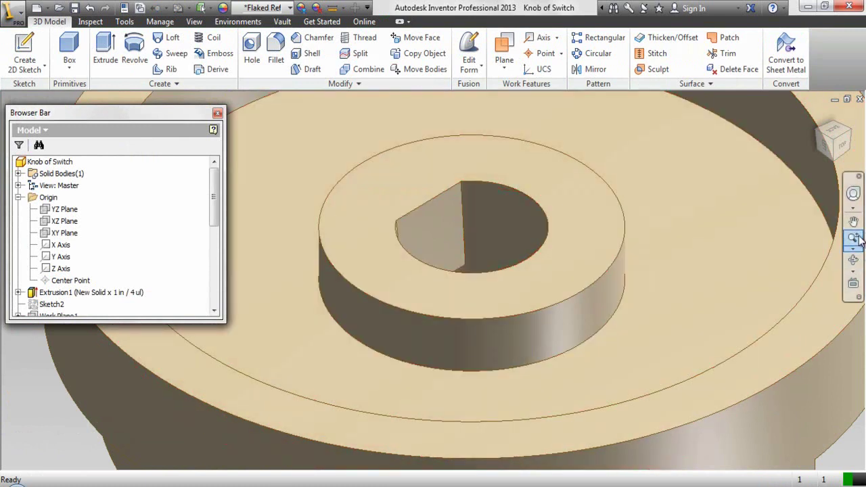
Collapse all expanded nodes in the knob's model tree.
left_click(853, 194)
left_click_drag(514, 214, 261, 272)
key("Escape")
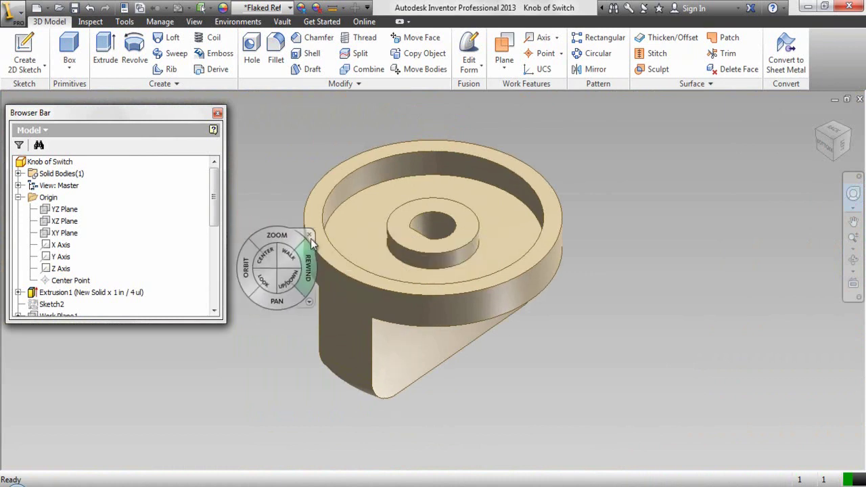
left_click(309, 236)
right_click(136, 230)
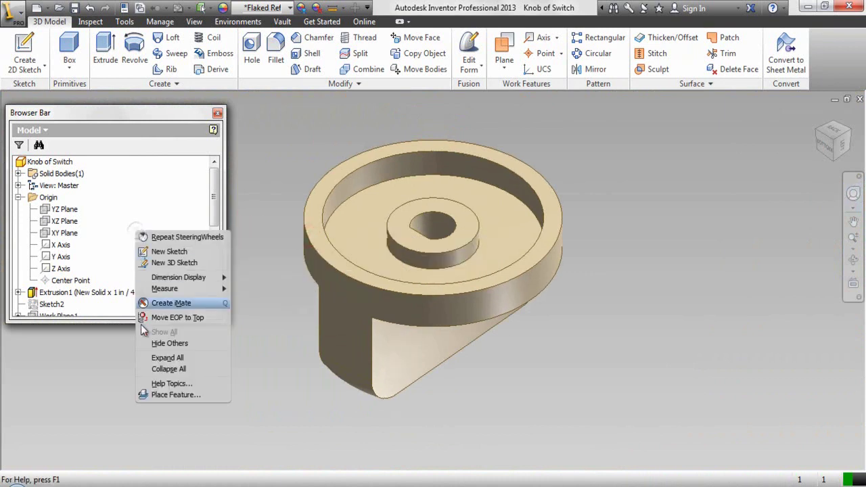
left_click(144, 369)
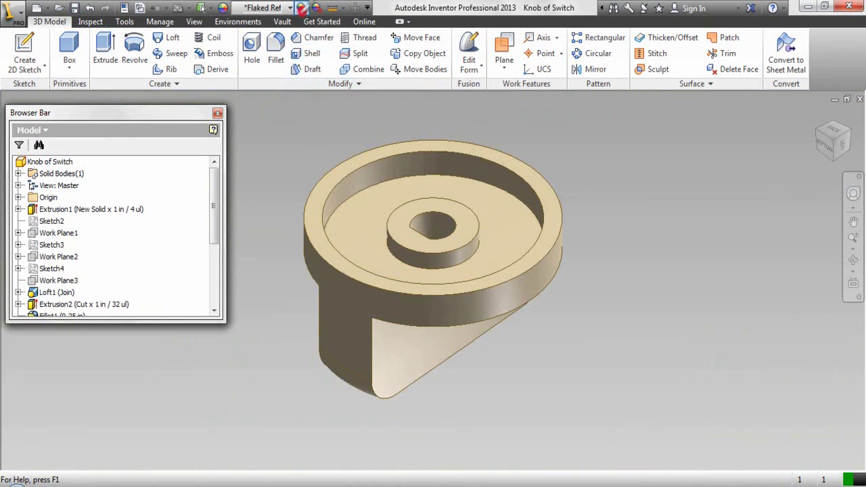
Tint the recessed annular floor face around the central boss light blue, RGB 182, 226, 247.
left_click(302, 8)
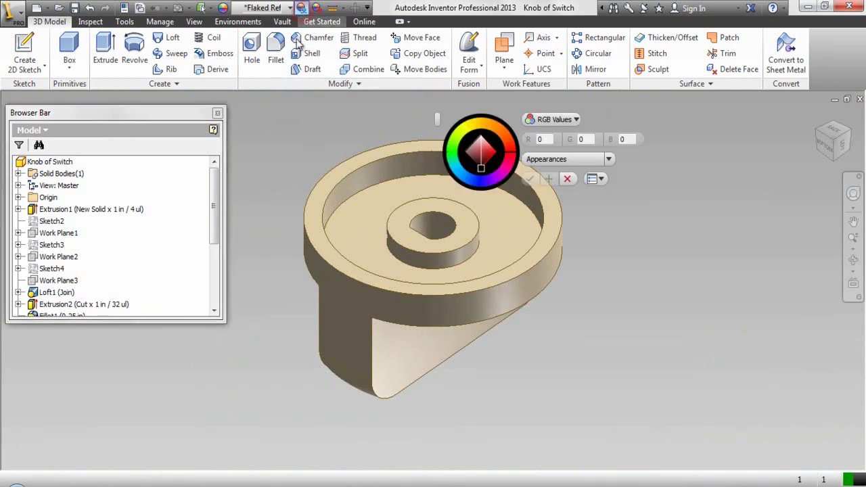
left_click(375, 204)
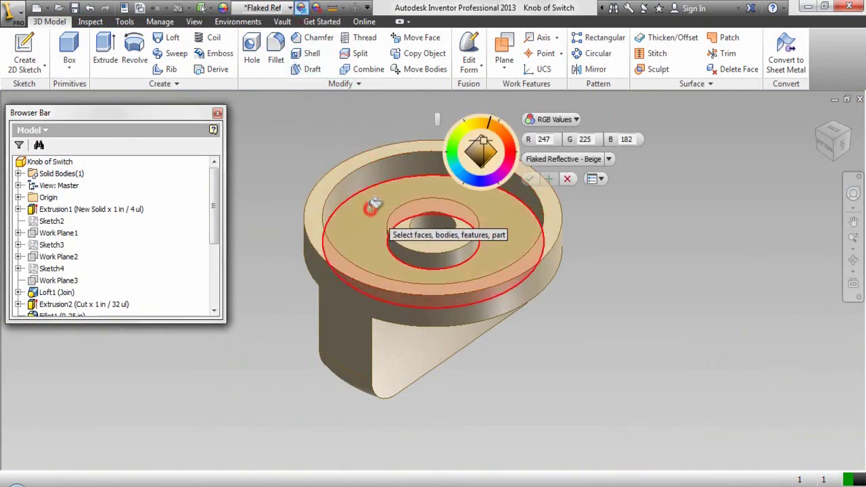
left_click(463, 176)
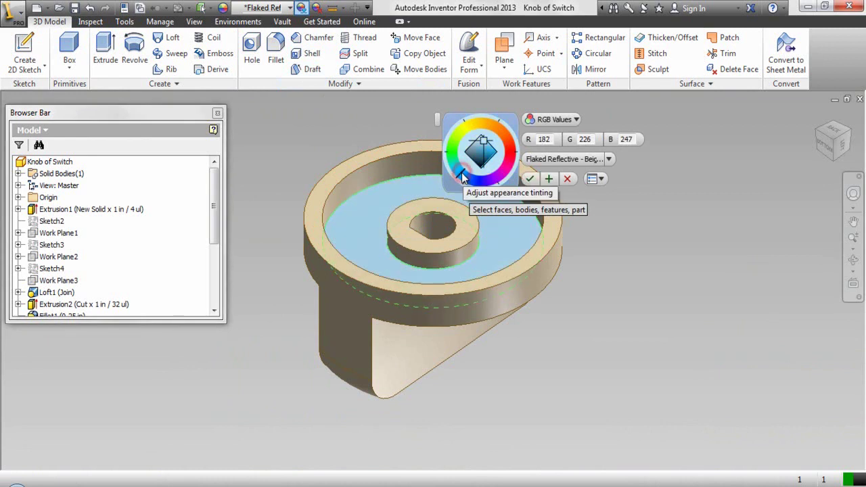
left_click(530, 180)
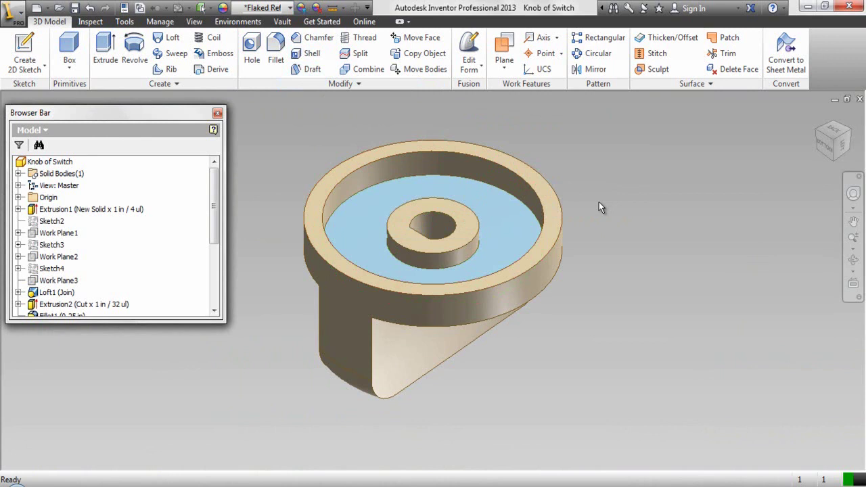
Create a new sketch on the blue annular face and project the knob's cut edges into it.
left_click(482, 208)
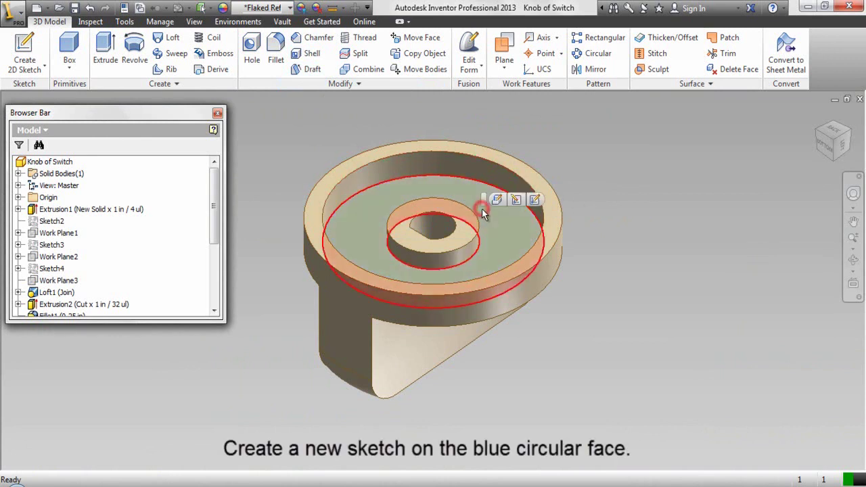
left_click(534, 200)
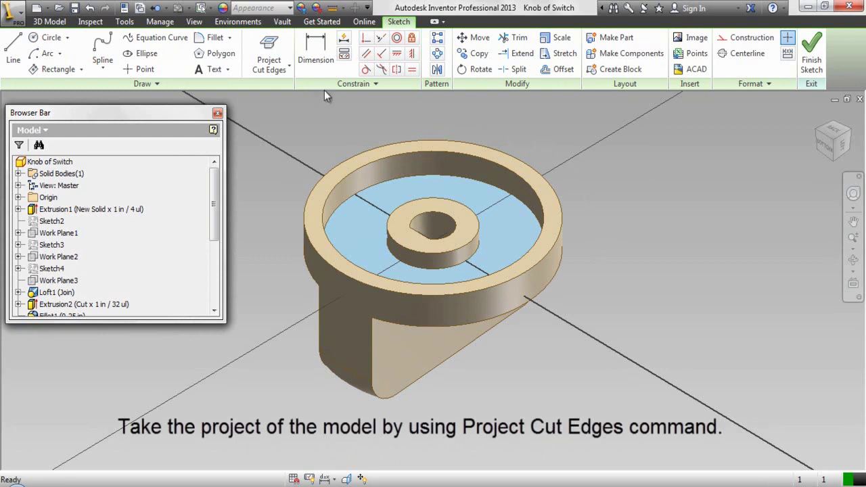
left_click(271, 52)
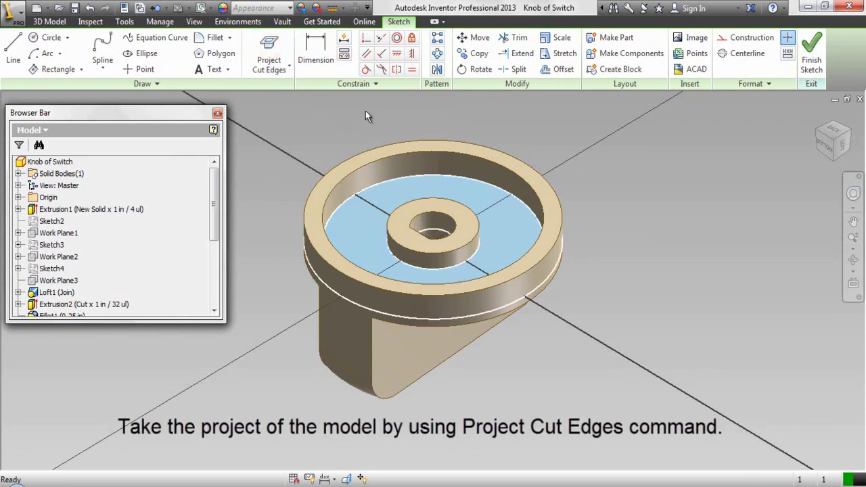
Slice the graphics at the plane of the sketch on the blue face.
right_click(630, 217)
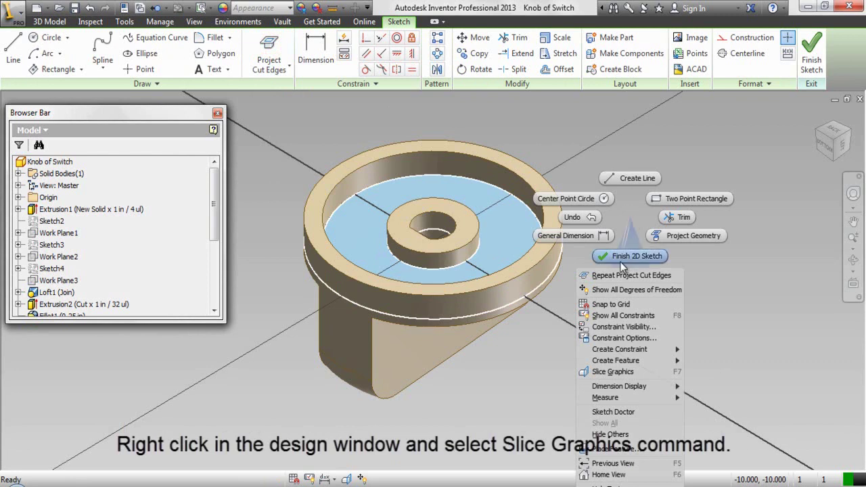
left_click(622, 372)
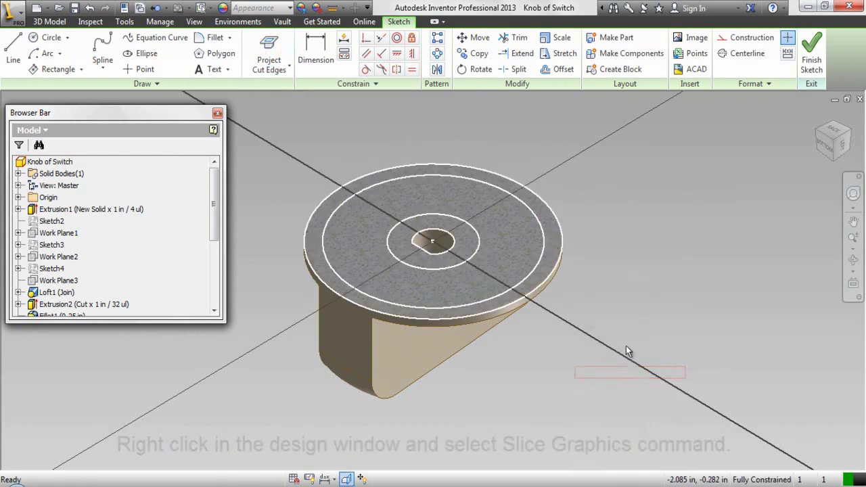
left_click(834, 132)
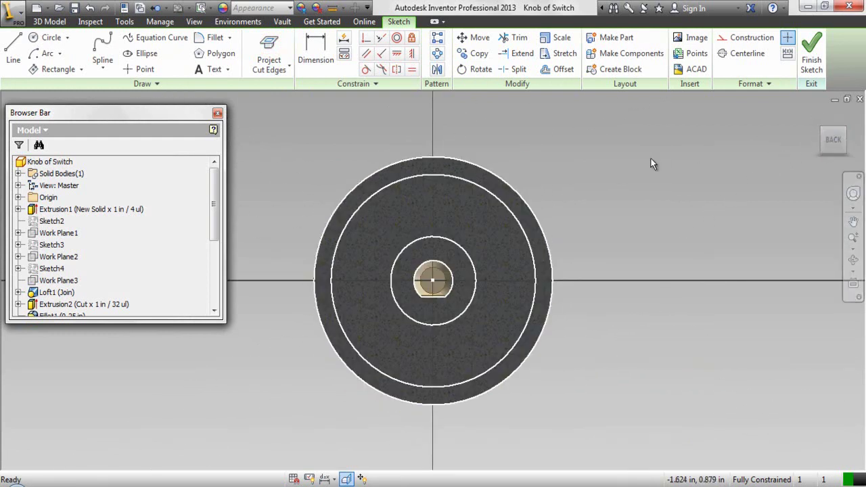
Draw two vertical lines from the opposite side quadrants of the boss circle down to the rim's inner circle.
right_click(617, 188)
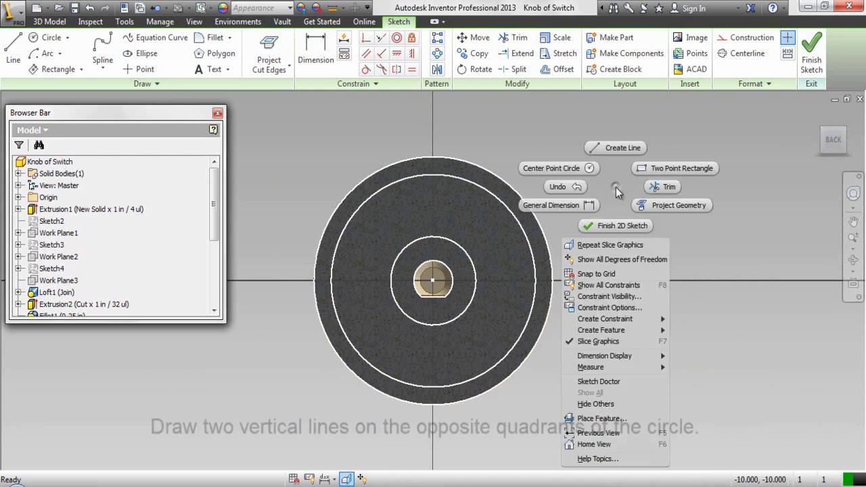
left_click(616, 149)
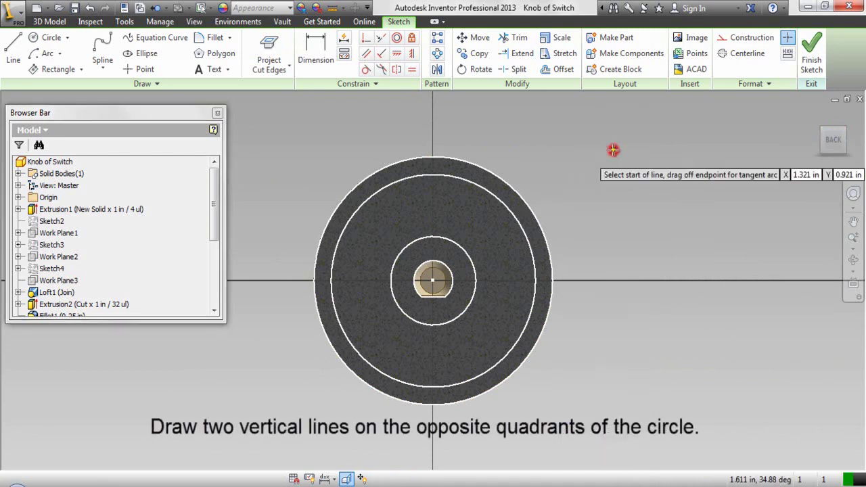
left_click(386, 279)
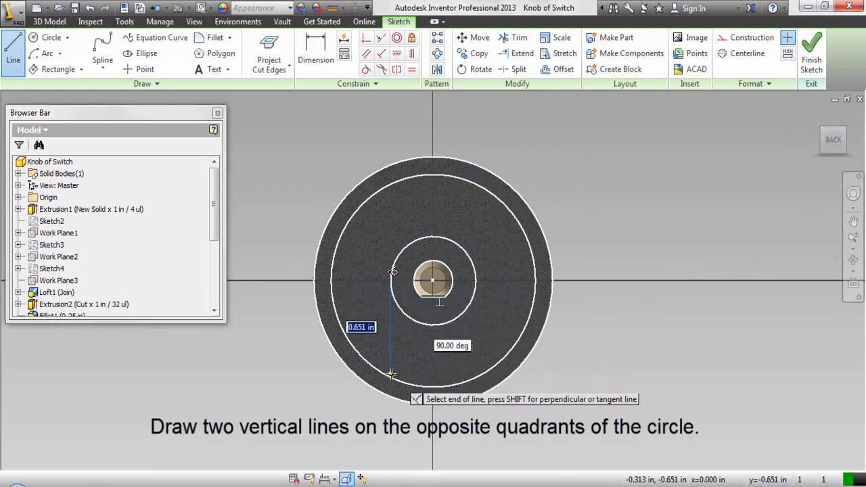
double_click(392, 374)
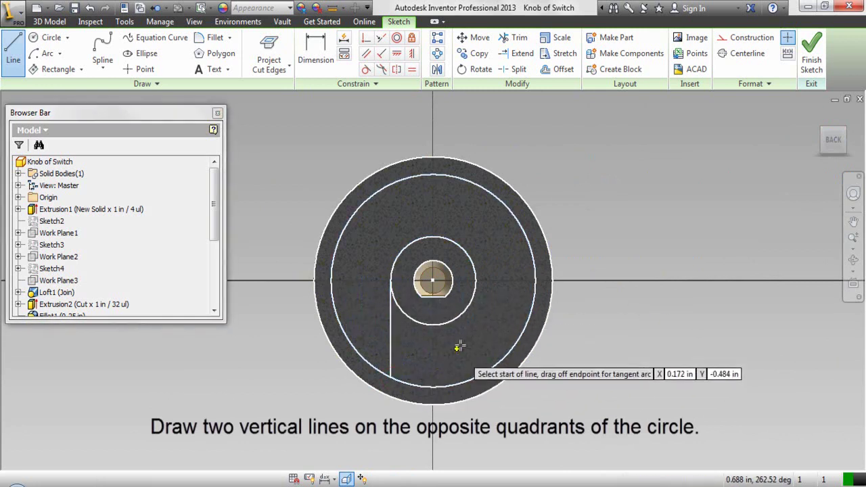
left_click(476, 280)
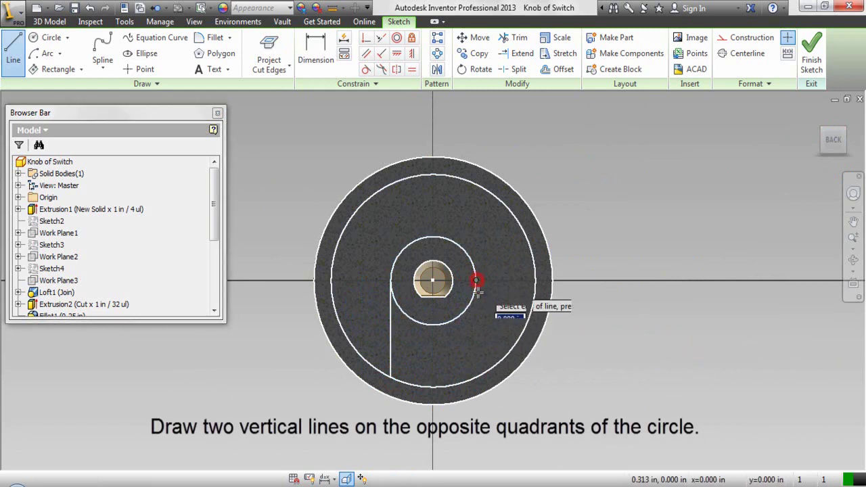
double_click(474, 378)
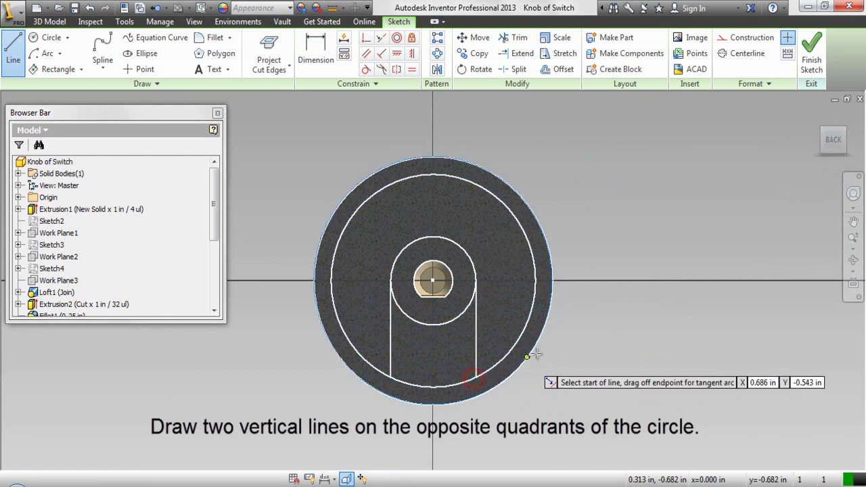
right_click(611, 251)
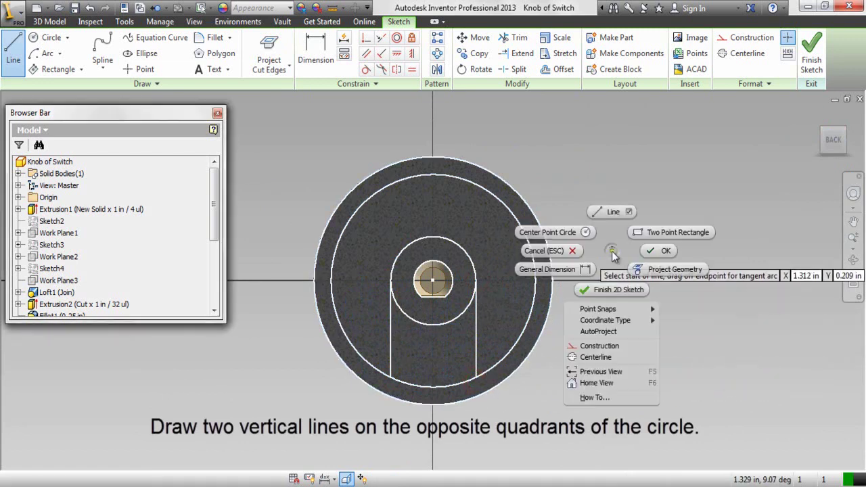
left_click(656, 251)
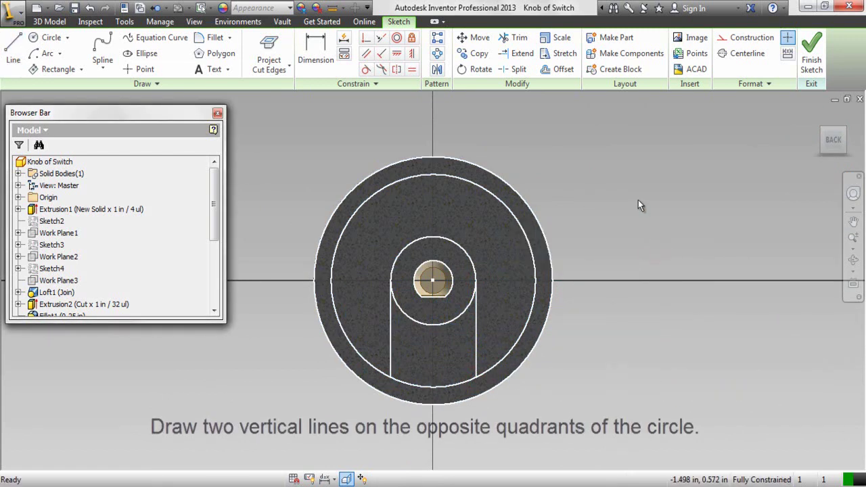
Extrude the enclosed profile between the two vertical lines, boss circle and rim circle by 1/32 in, joined to the knob.
right_click(637, 199)
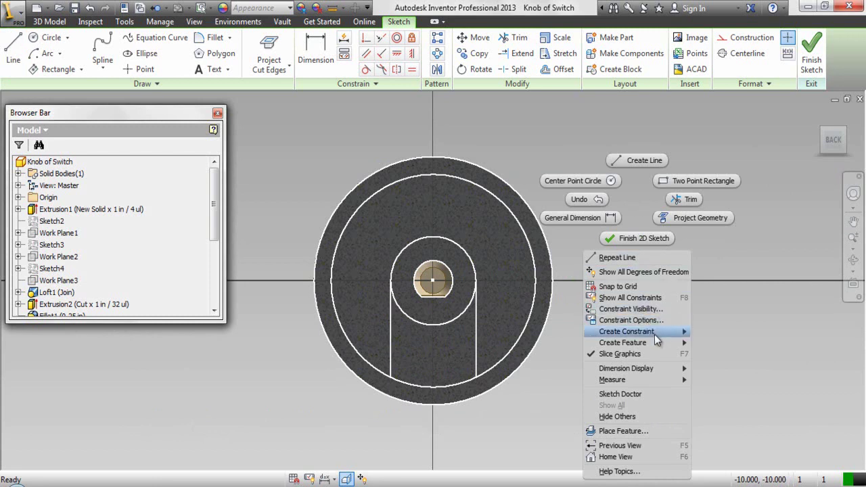
mouse_move(661, 344)
left_click(707, 343)
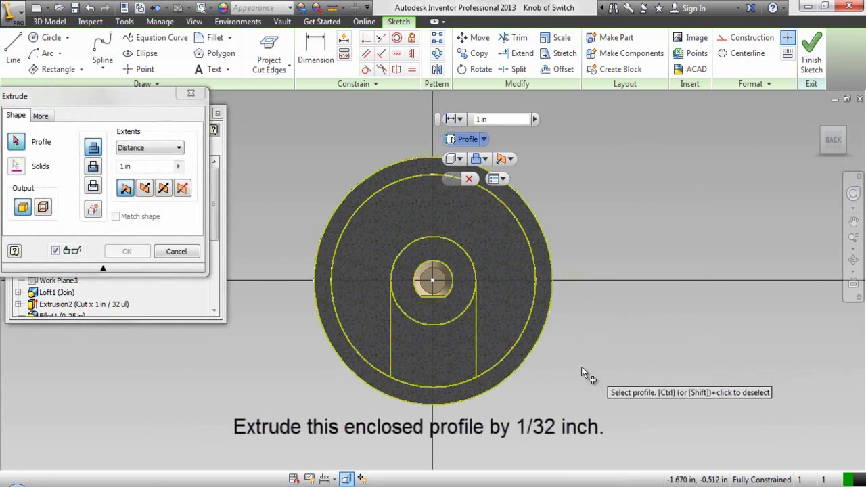
left_click(469, 349)
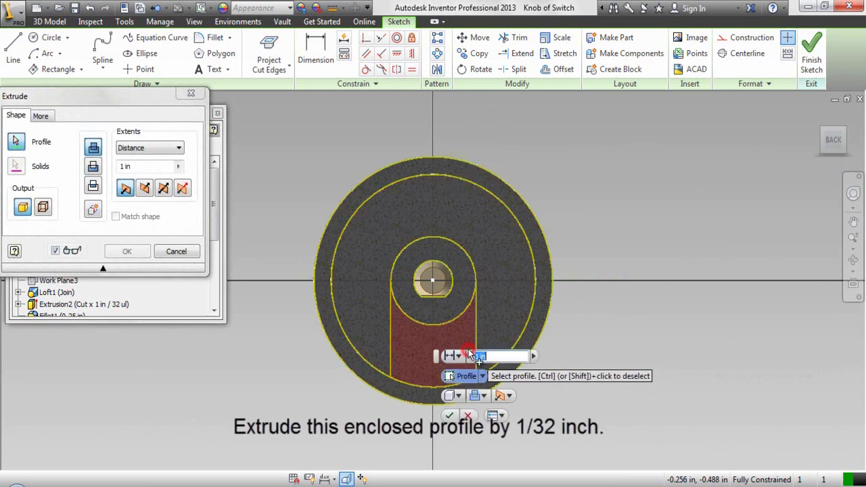
left_click(835, 163)
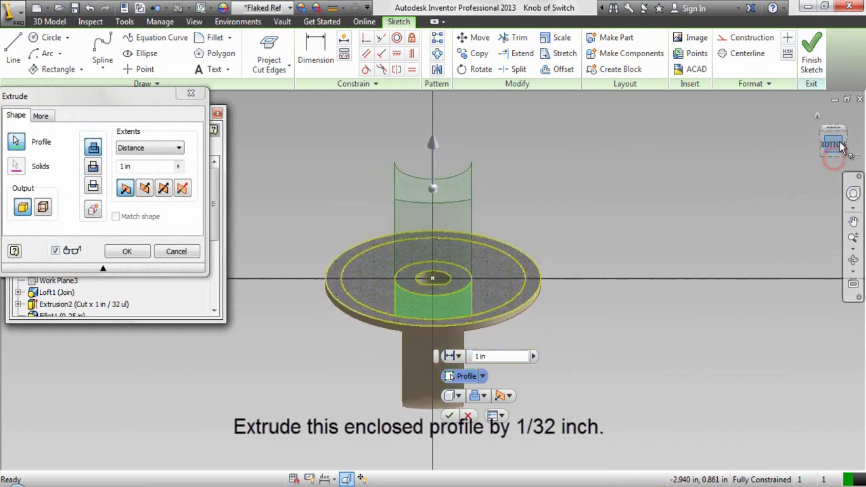
left_click(844, 135)
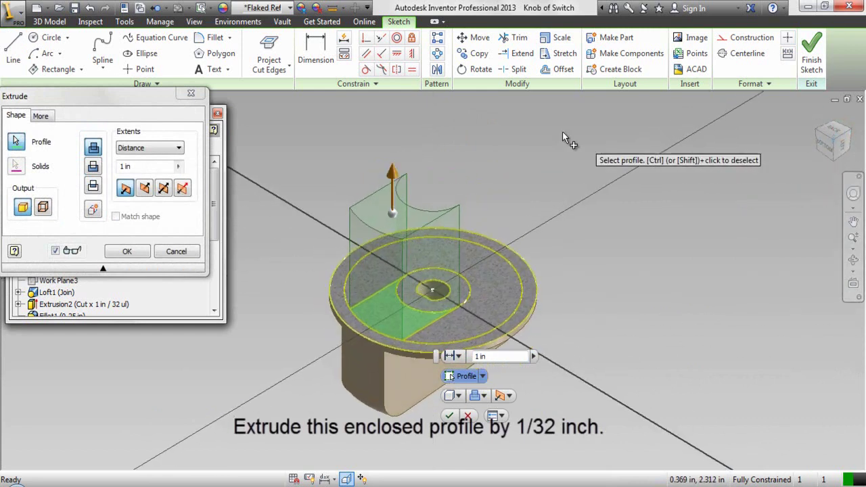
left_click(124, 166)
type("1/")
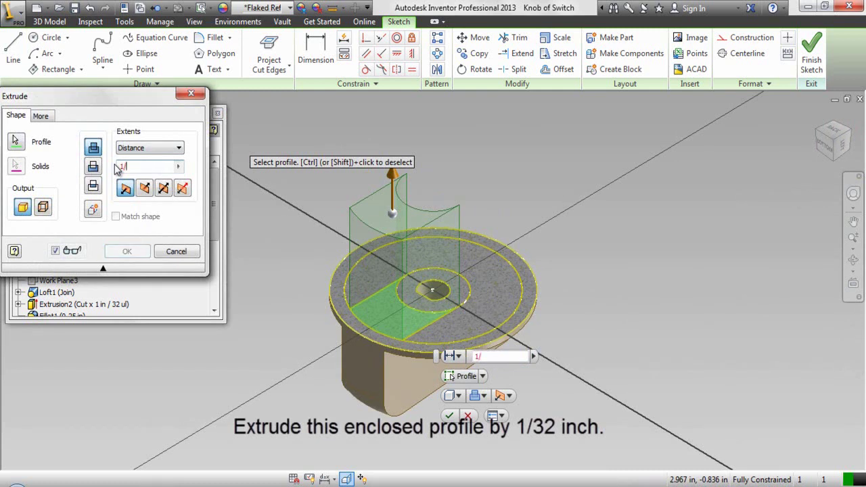
type("32")
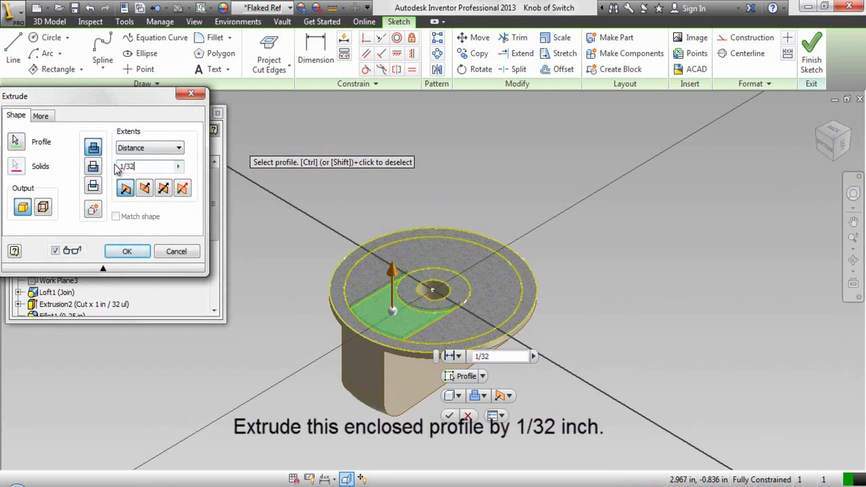
left_click(126, 252)
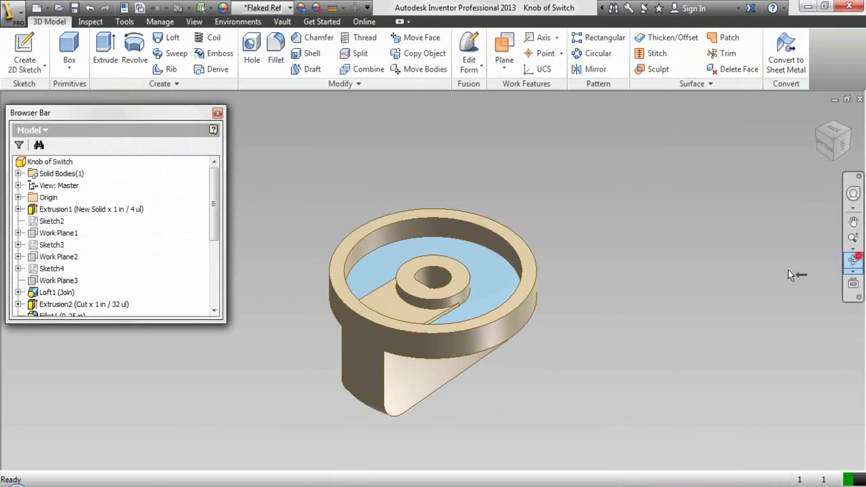
Examine the raised pad and the recessed floor around the boss from several angles.
left_click(854, 260)
scroll(413, 313, "up", 3)
left_click_drag(412, 324, 399, 359)
right_click(416, 295)
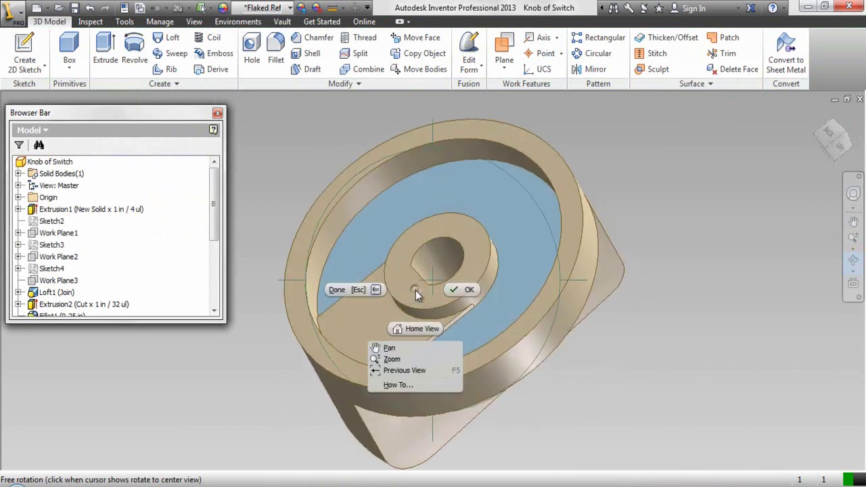
left_click(455, 291)
left_click(854, 194)
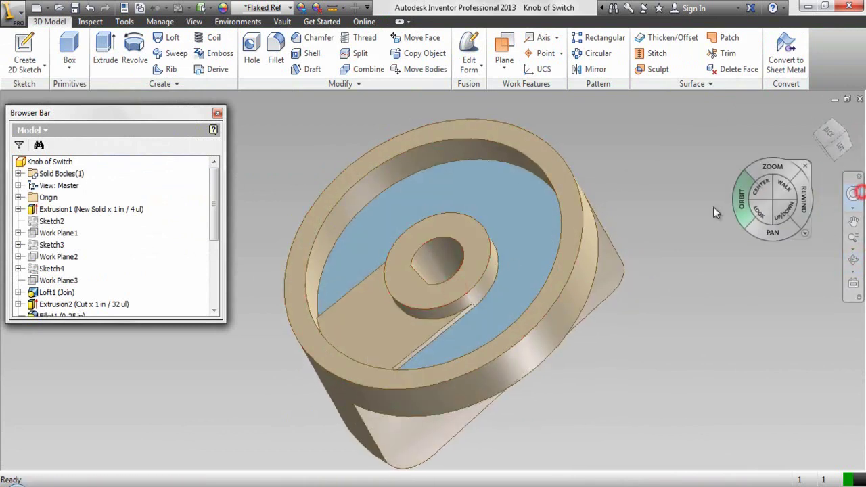
left_click_drag(758, 201, 724, 210)
left_click(731, 170)
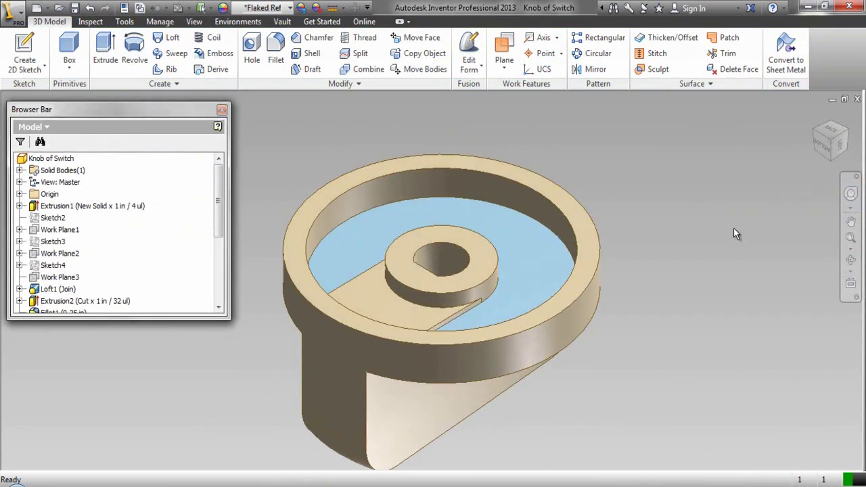
Create a new sketch on the blue recessed face, viewed square-on with the pad pointing down, and project the knob's cut edges into it.
left_click(538, 251)
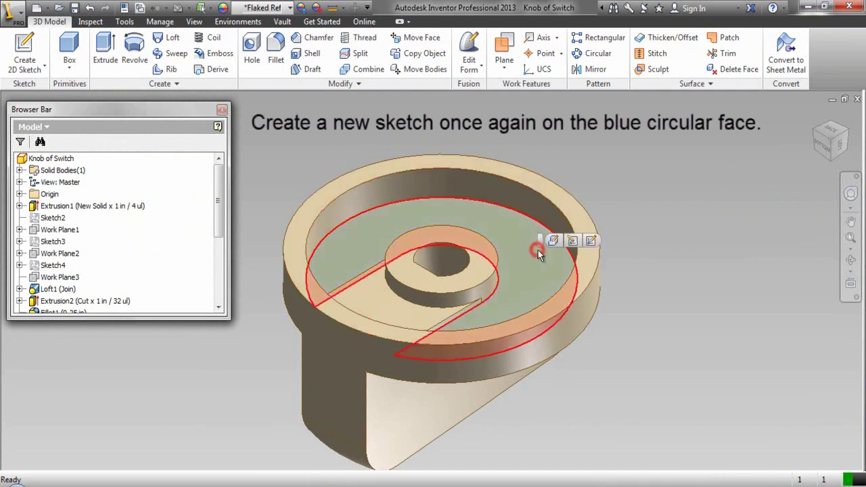
left_click(590, 242)
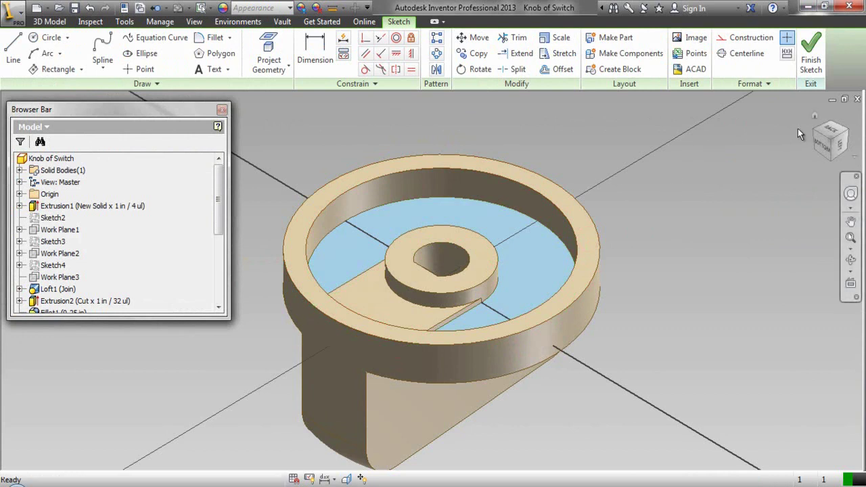
left_click(832, 132)
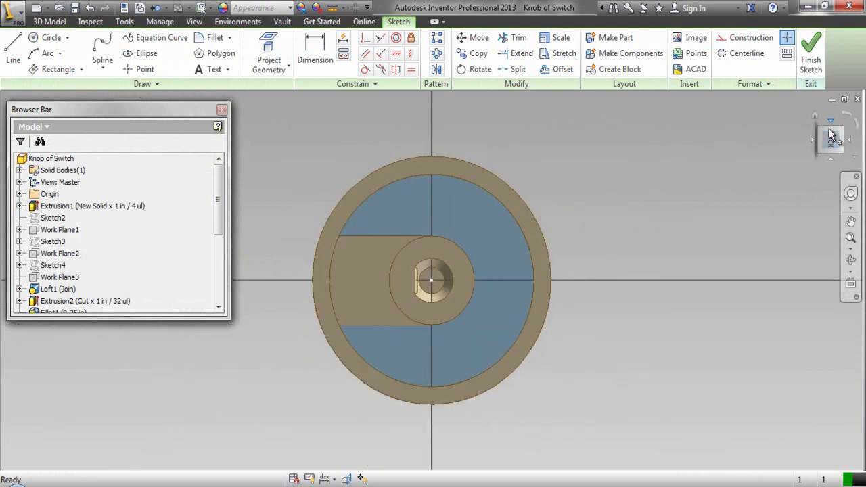
left_click(847, 118)
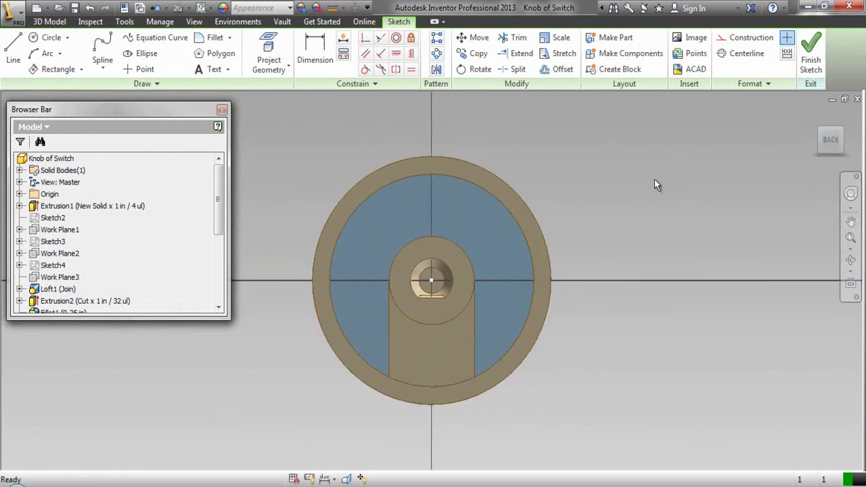
left_click(630, 191)
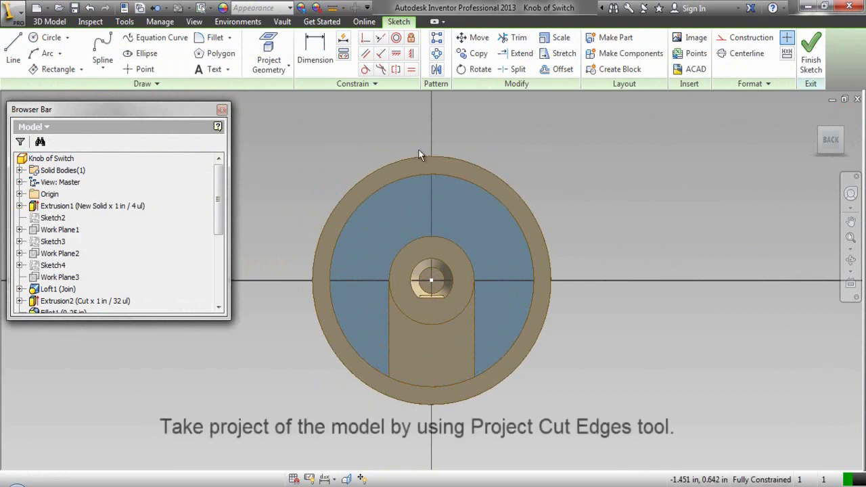
left_click(277, 65)
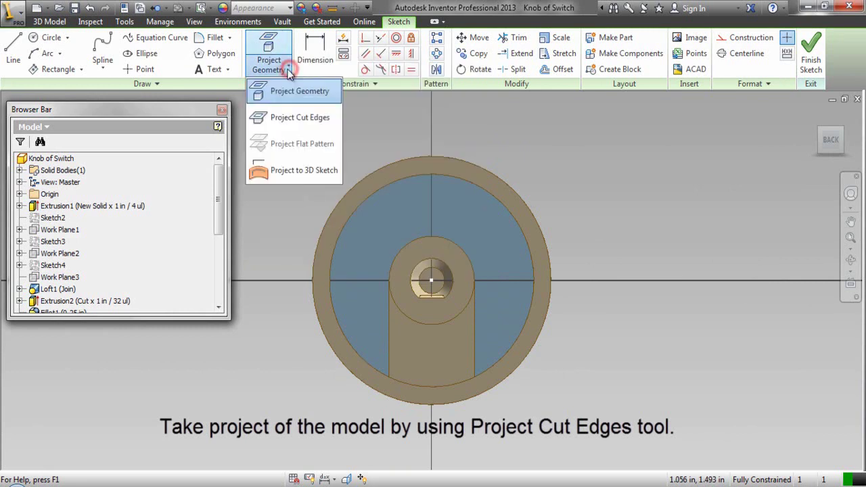
left_click(283, 118)
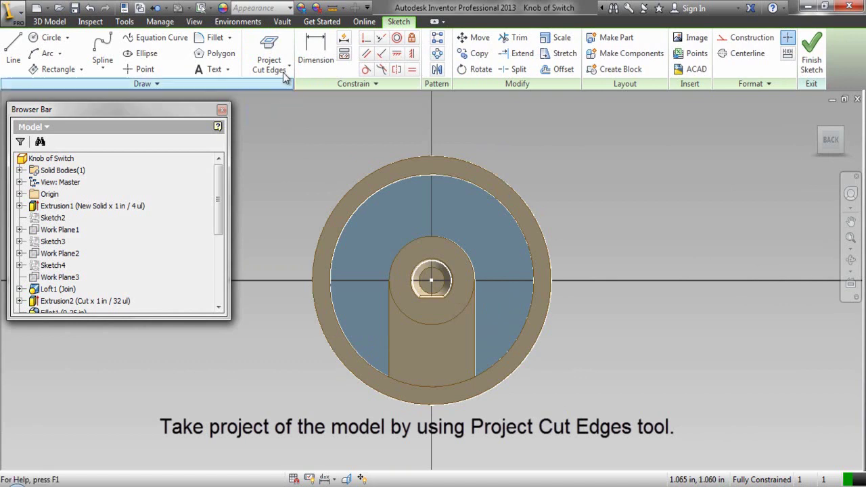
Project the origin's Y Axis into the sketch with Project Geometry.
left_click(279, 65)
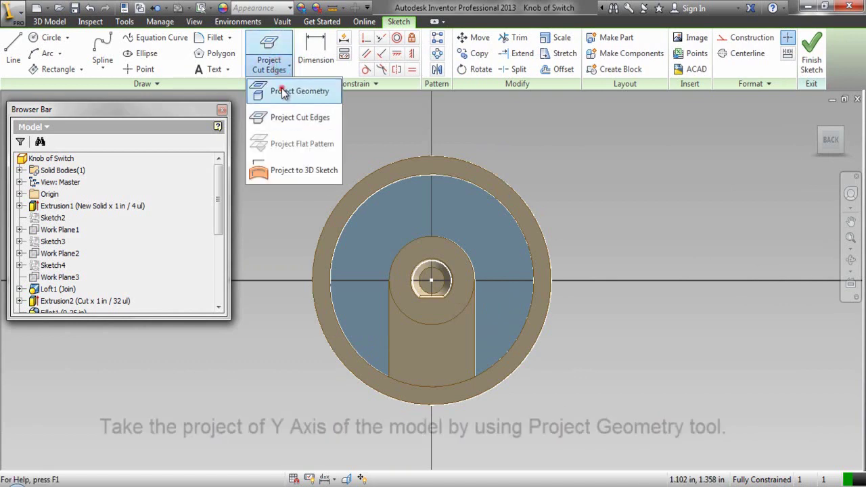
left_click(283, 93)
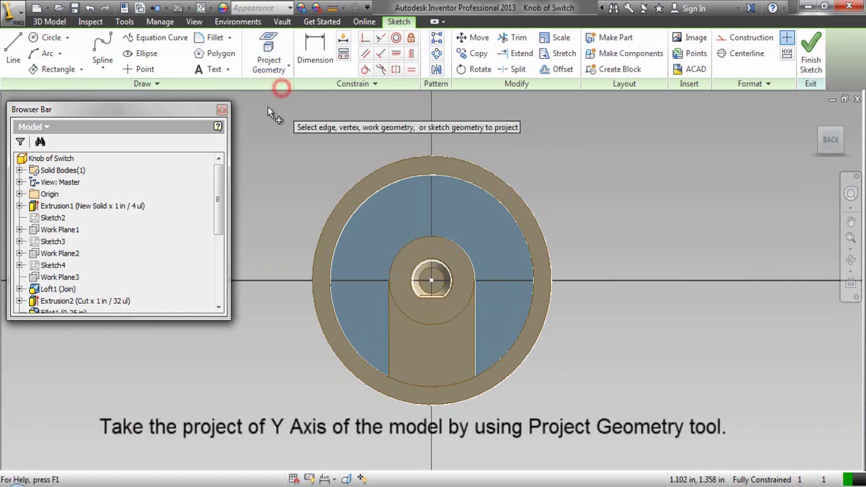
left_click(21, 195)
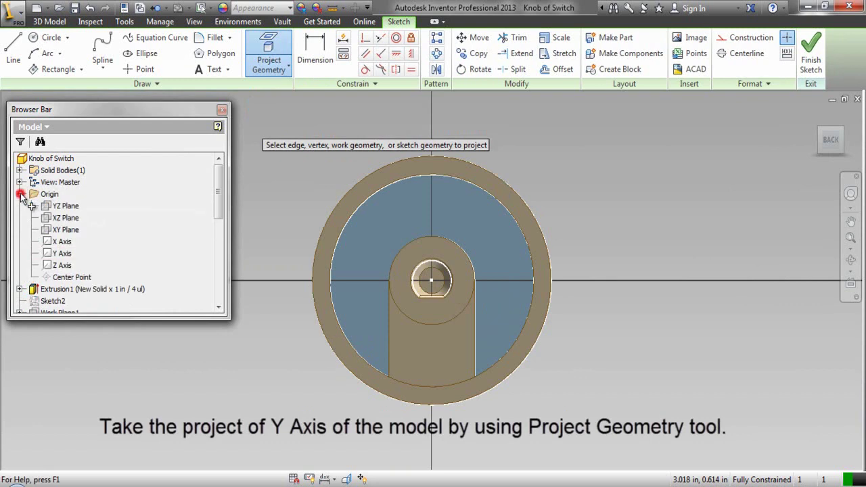
left_click(62, 255)
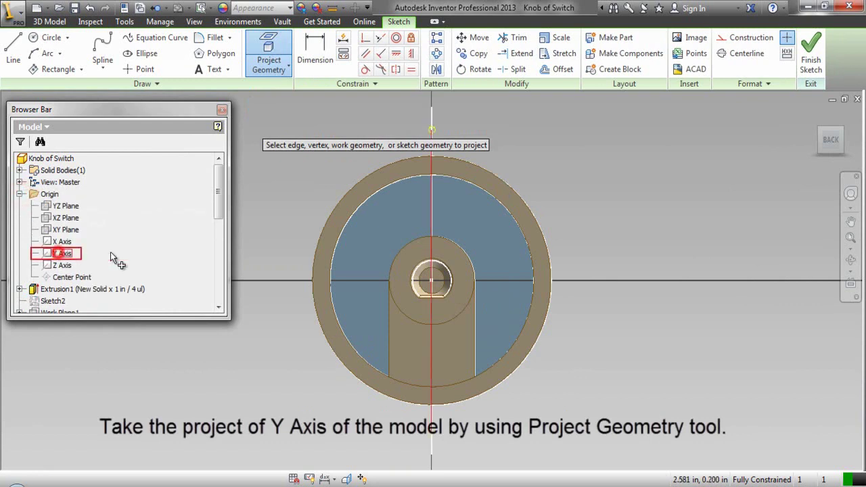
right_click(616, 186)
left_click(659, 186)
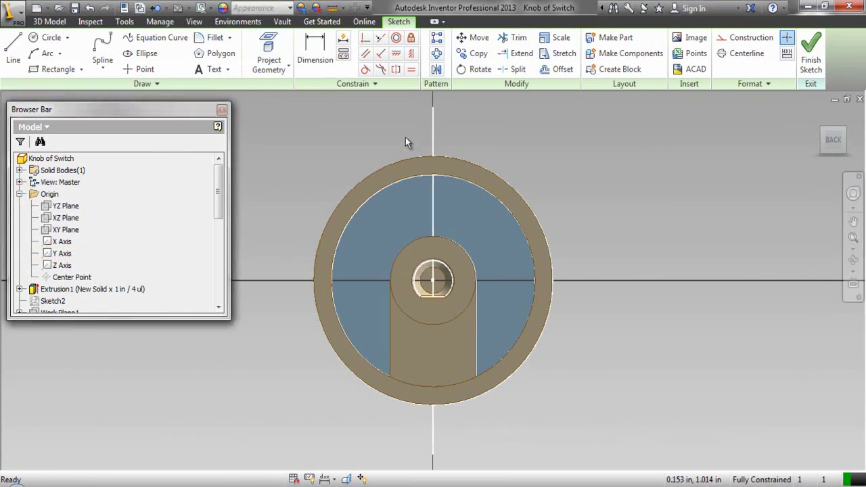
Convert all the projected edges and the projected Y axis into construction geometry.
mouse_move(263, 95)
left_mouse_down()
mouse_move(362, 102)
mouse_move(612, 156)
mouse_move(628, 466)
left_mouse_up()
left_click(736, 38)
left_click(588, 231)
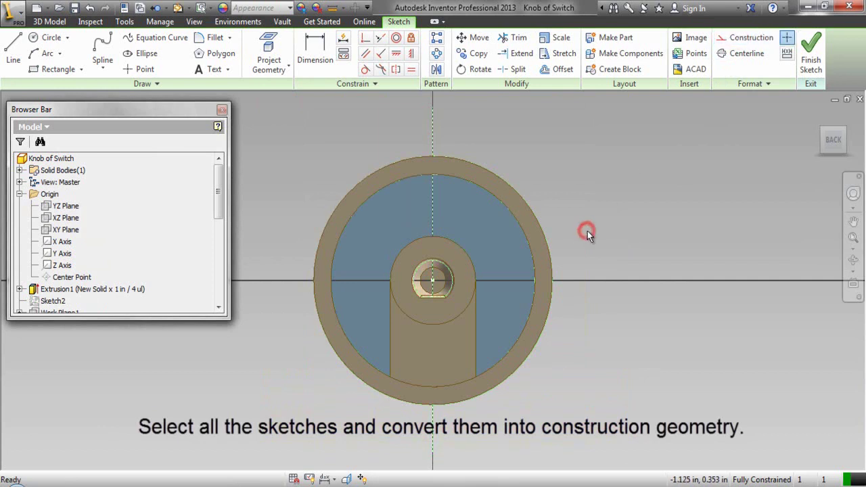
Slice the graphics at the sketch plane and draw a vertical line from the rim's inner circle down to the boss circle along the Y axis.
left_click(346, 479)
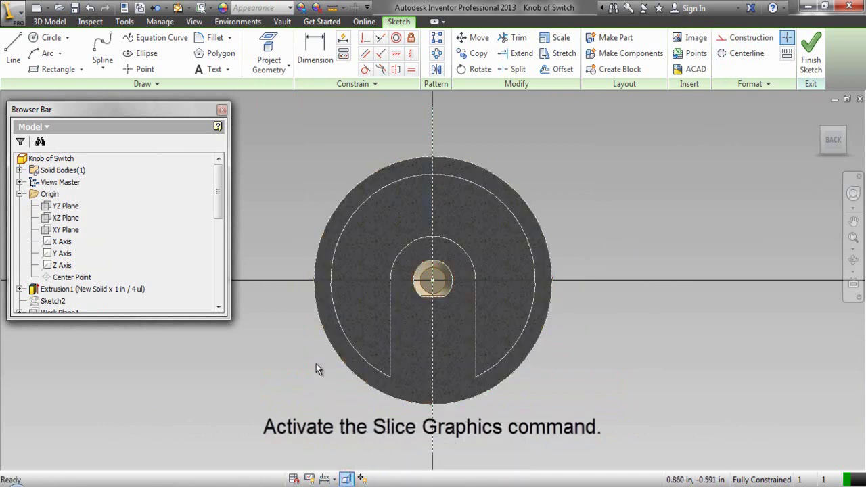
right_click(310, 161)
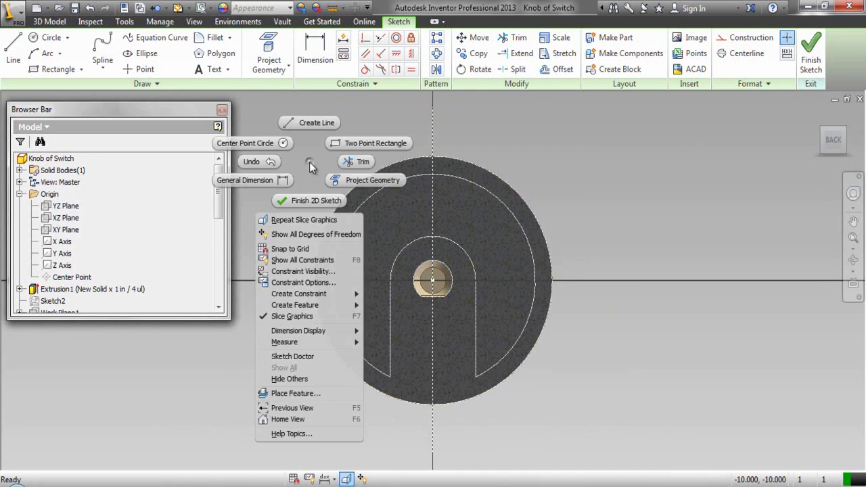
left_click(307, 124)
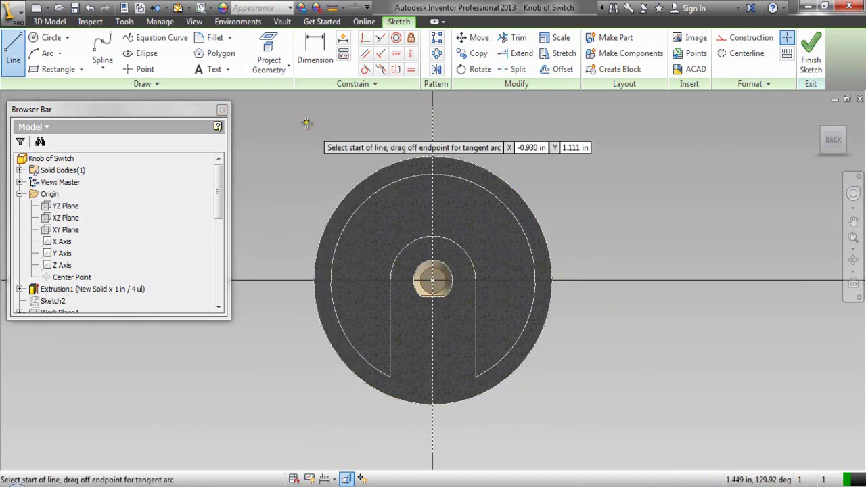
scroll(429, 176, "up", 5)
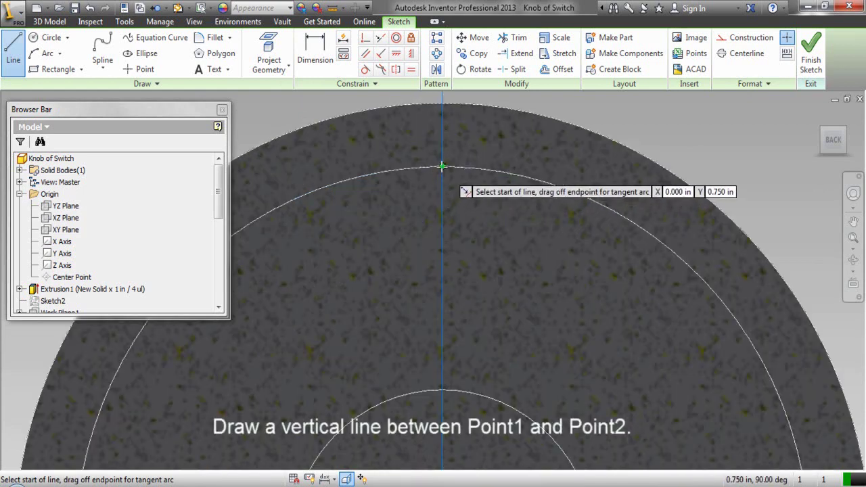
left_click(442, 165)
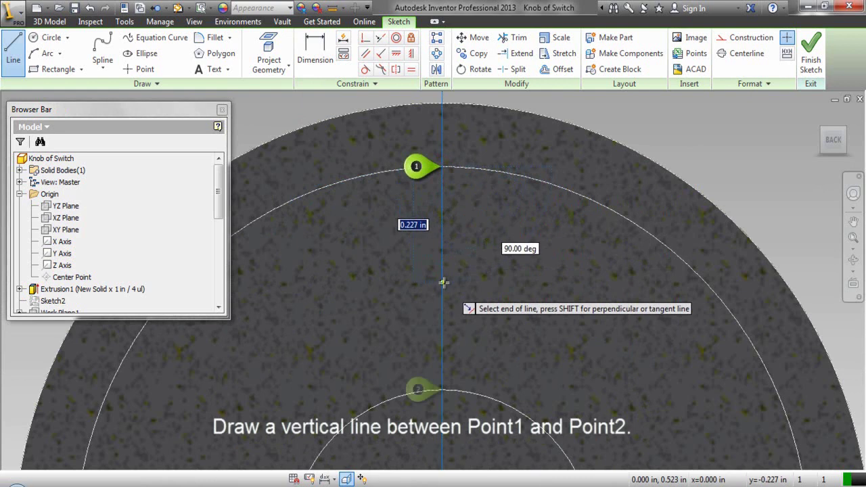
left_click(441, 390)
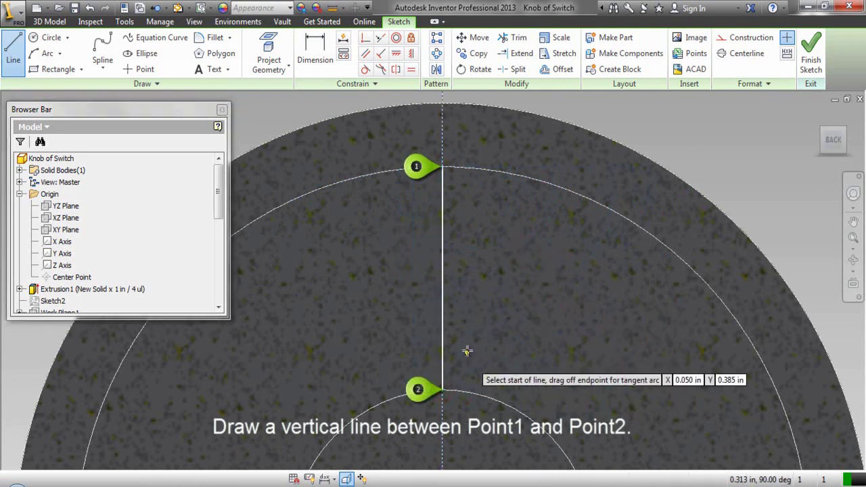
right_click(499, 285)
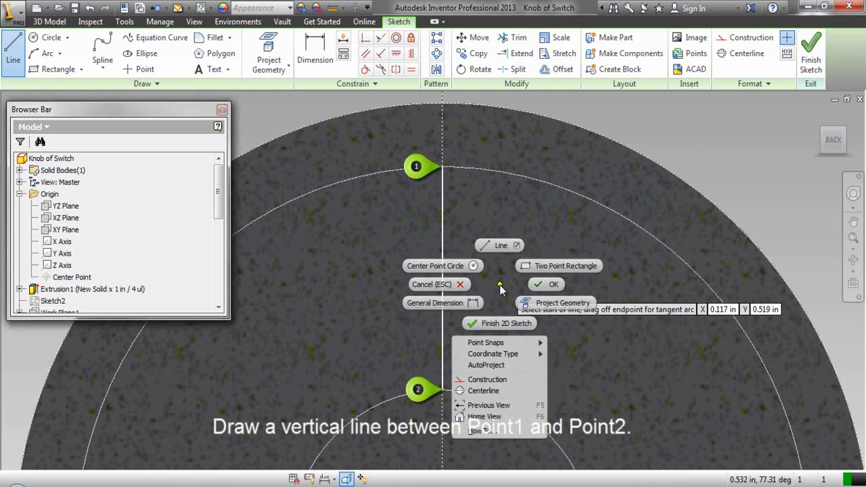
left_click(535, 284)
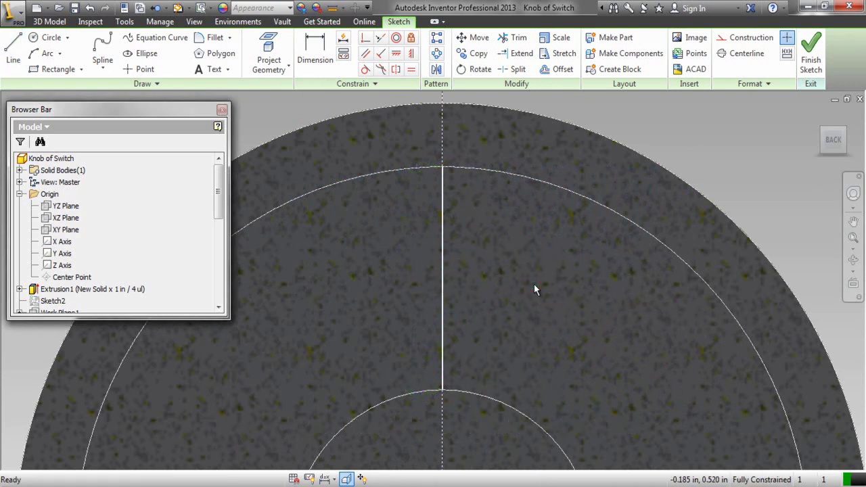
Convert the vertical line between the rim's inner circle and the boss circle into construction geometry.
left_click(444, 289)
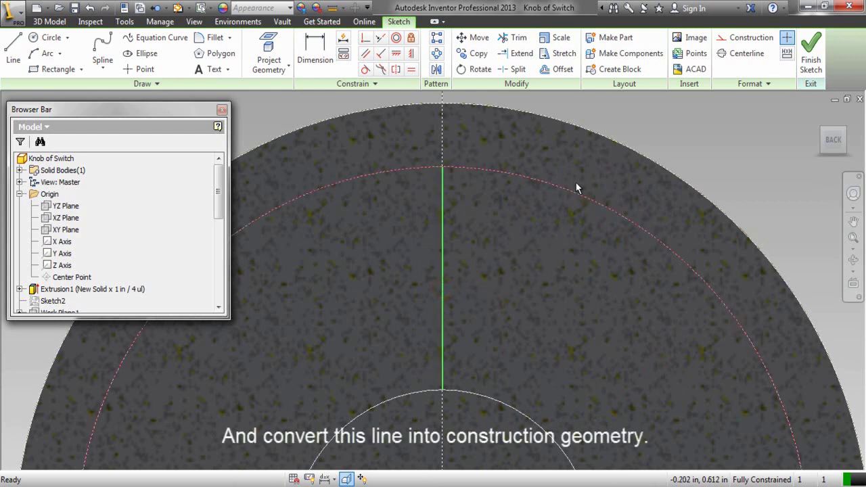
left_click(736, 41)
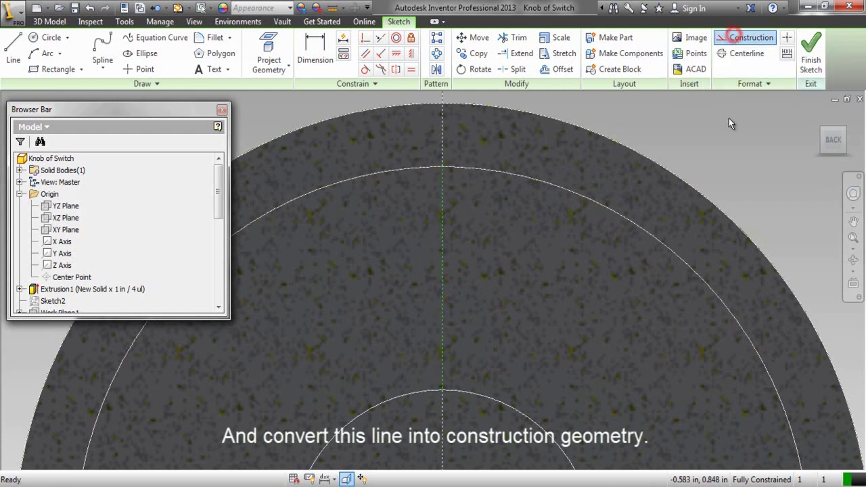
left_click(729, 119)
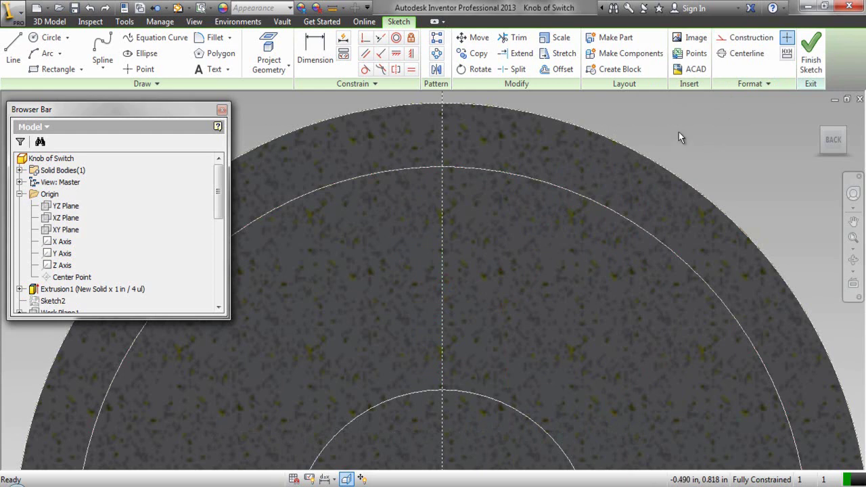
Start a three-point center rectangle centred on the midpoint of the vertical construction line between the rim and boss circles.
left_click(81, 70)
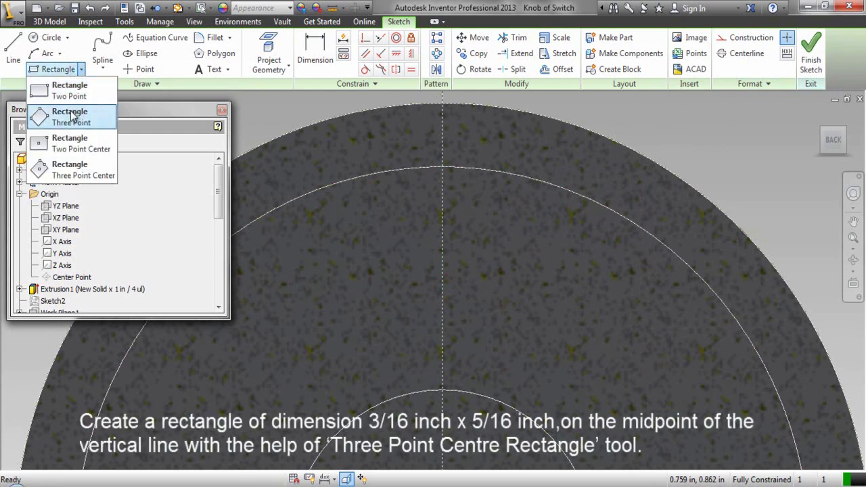
left_click(71, 170)
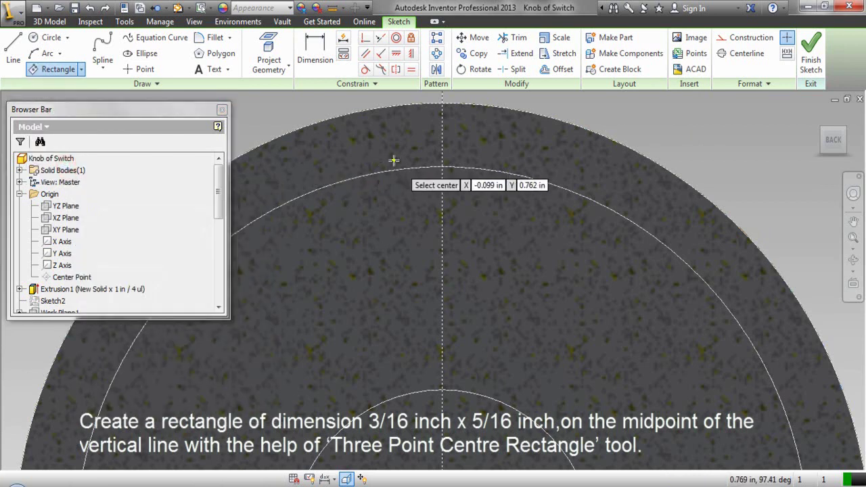
right_click(381, 239)
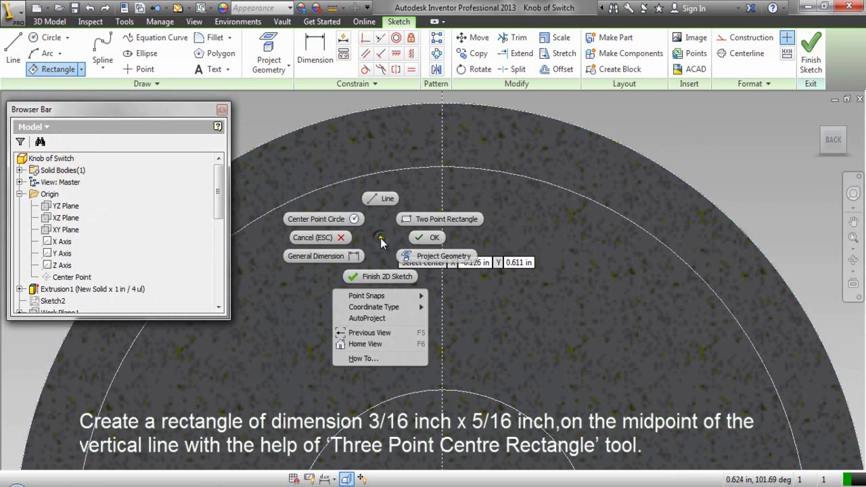
mouse_move(403, 300)
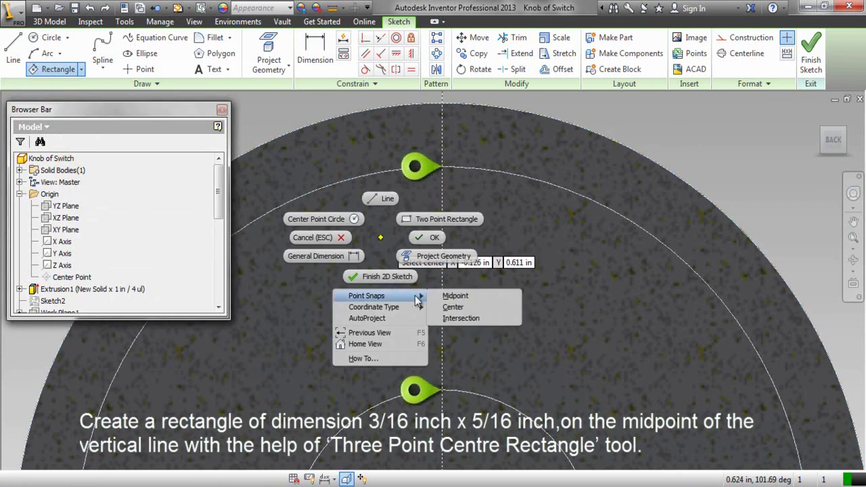
left_click(454, 297)
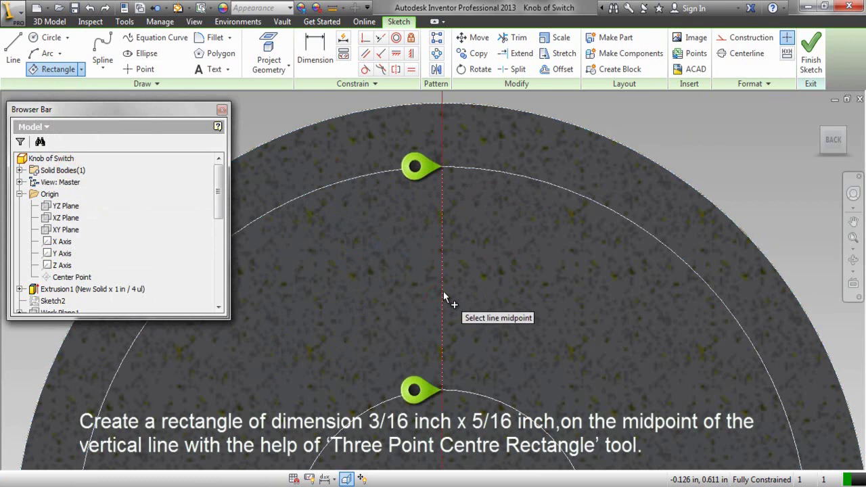
left_click(465, 294)
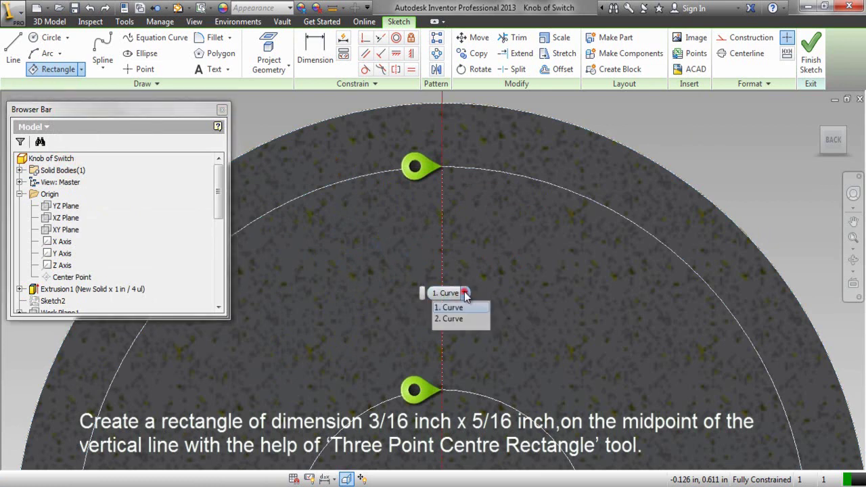
left_click(457, 317)
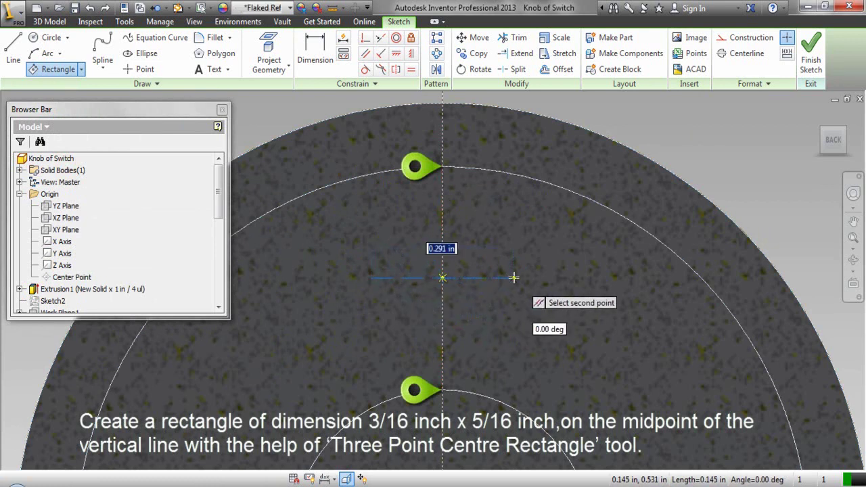
Size the center rectangle 3/16 in horizontally by 5/16 in vertically and end the rectangle command.
type("3/16")
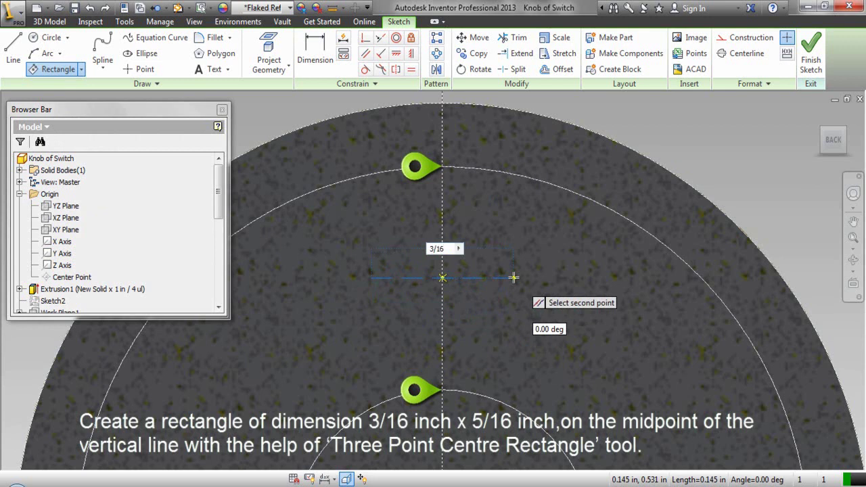
key("Tab")
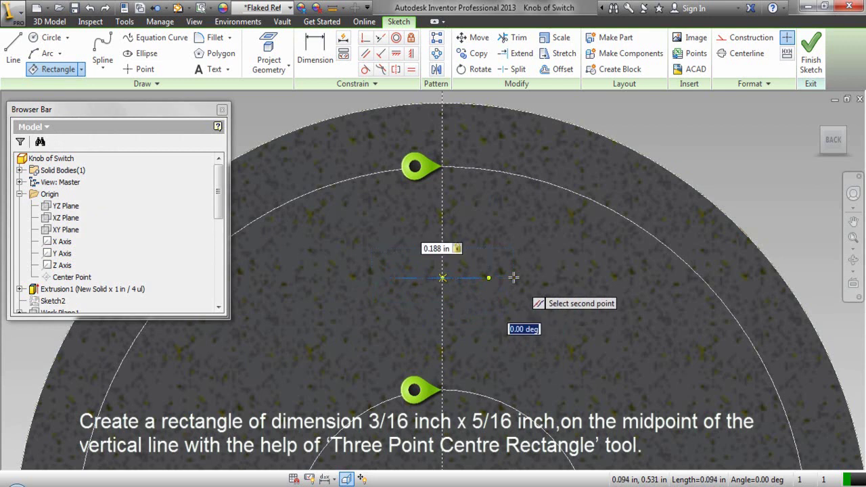
left_click(513, 277)
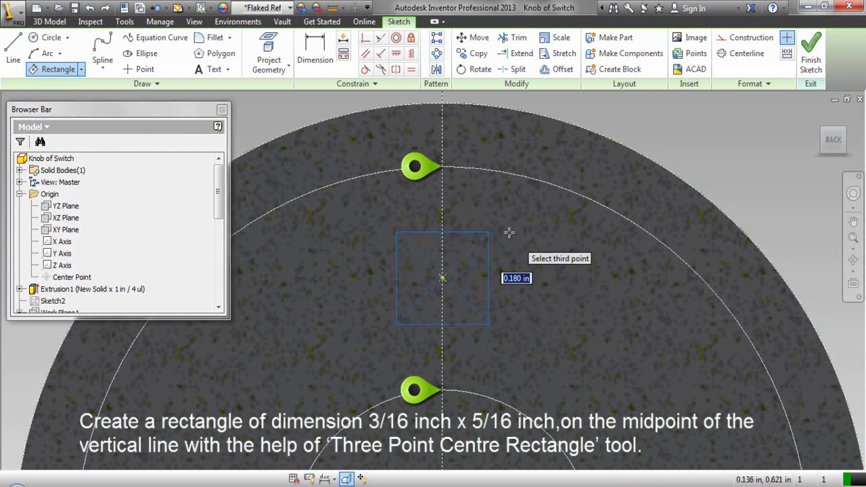
type("5/16")
key("Return")
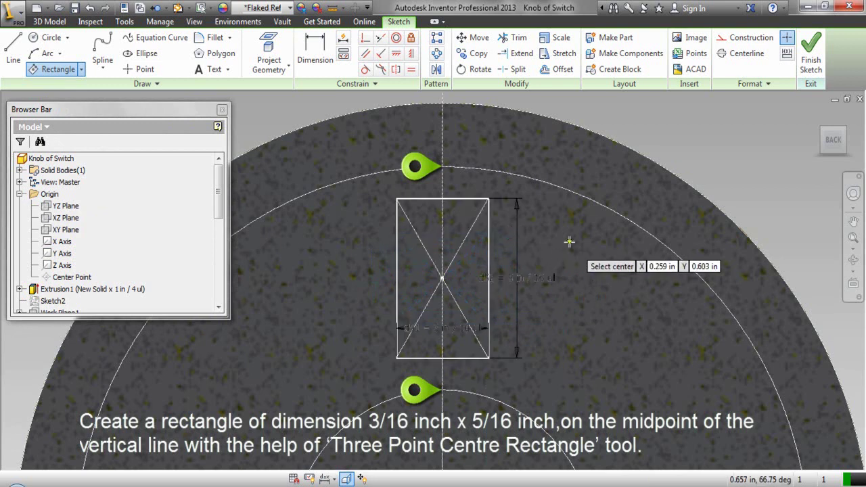
right_click(569, 242)
left_click(616, 242)
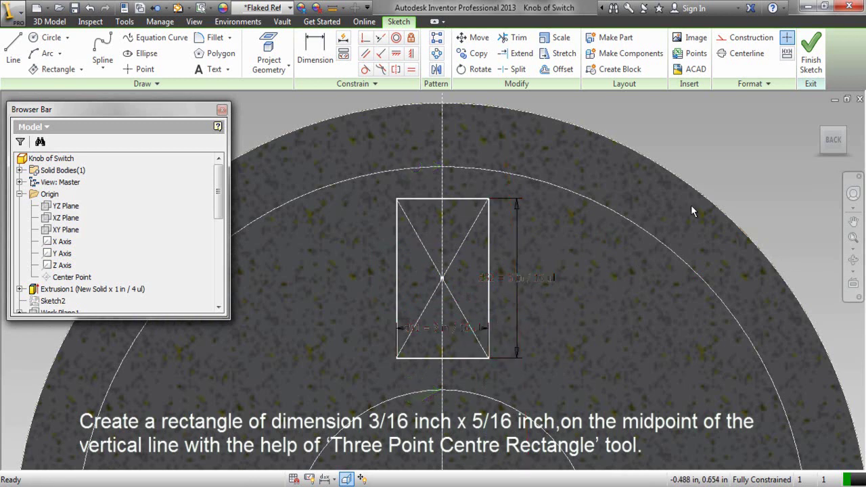
Finish the 2D rectangle sketch, return to an isometric view of the knob's recessed side and save the part.
right_click(708, 126)
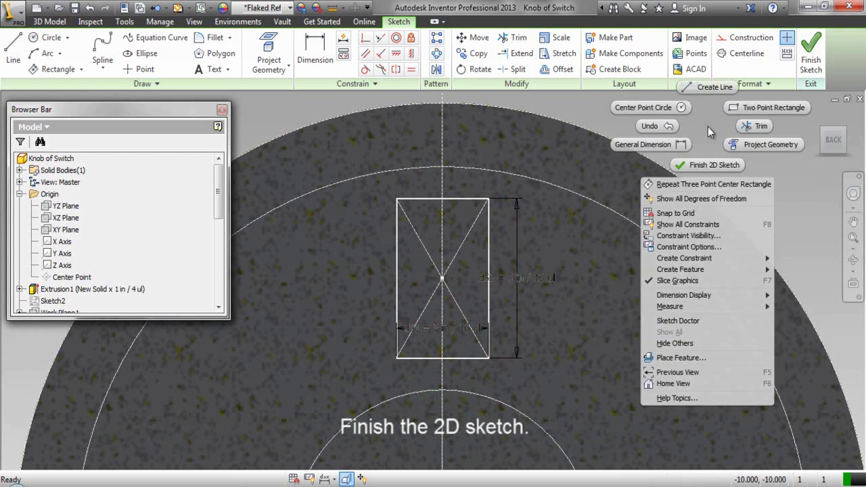
left_click(704, 163)
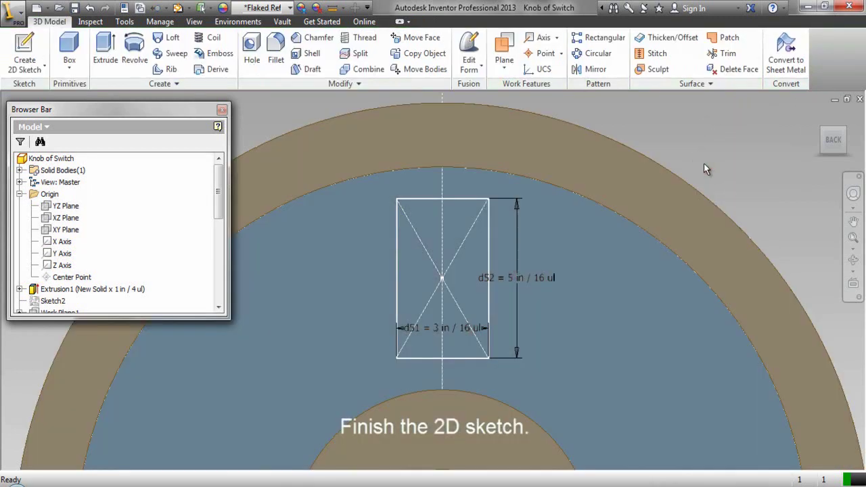
left_click(853, 194)
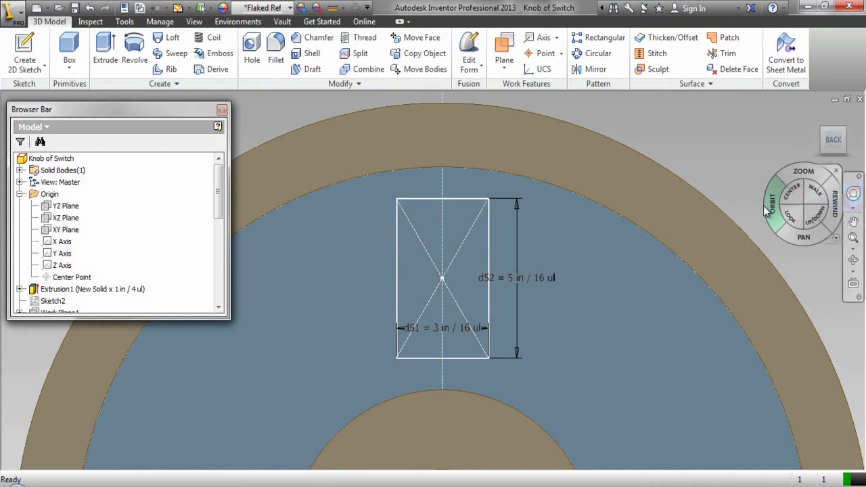
left_click(826, 215)
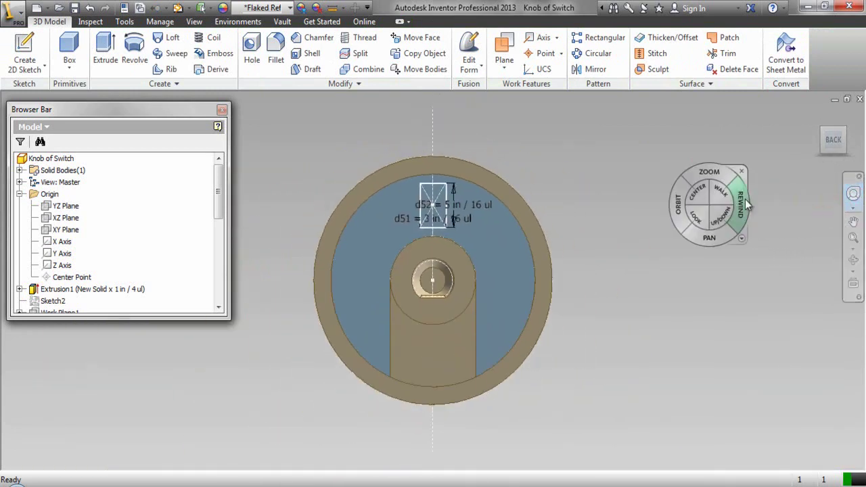
left_click(742, 171)
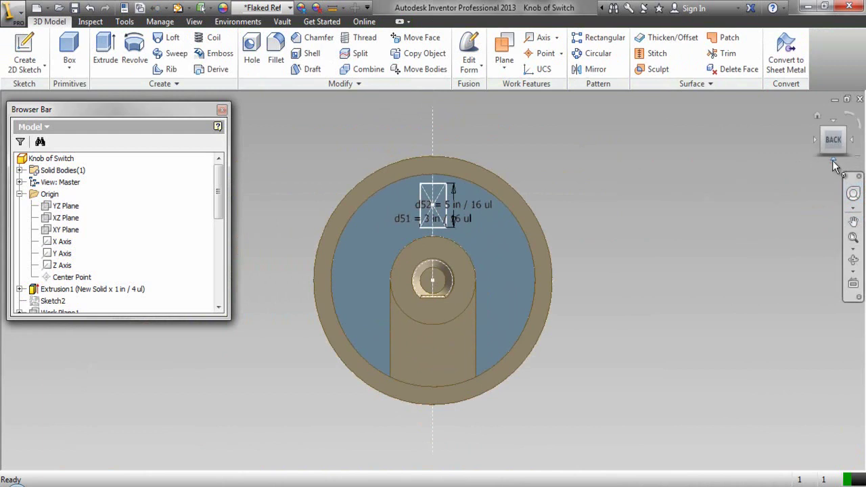
left_click(833, 163)
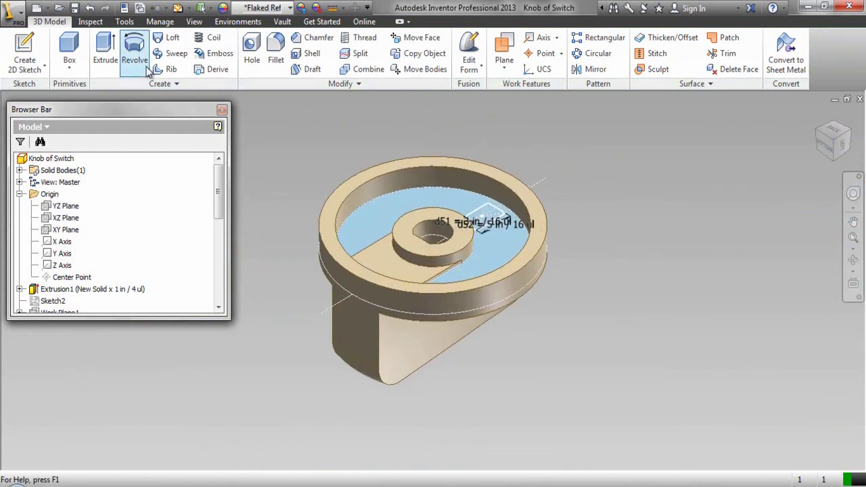
left_click(74, 7)
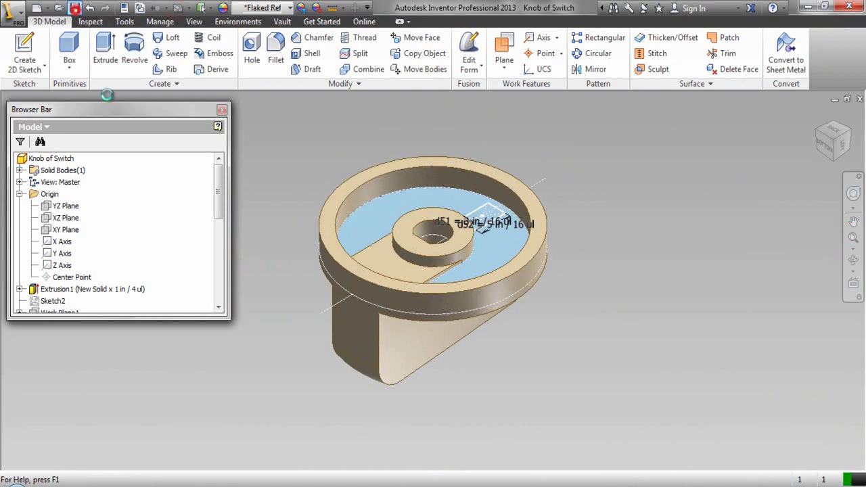
Make Work Plane4 visible and create a new 2D sketch on it.
right_click(151, 184)
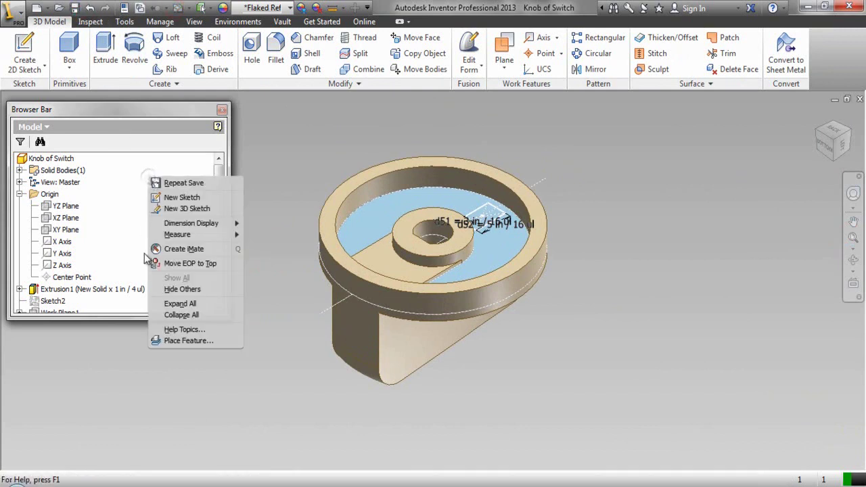
left_click(164, 315)
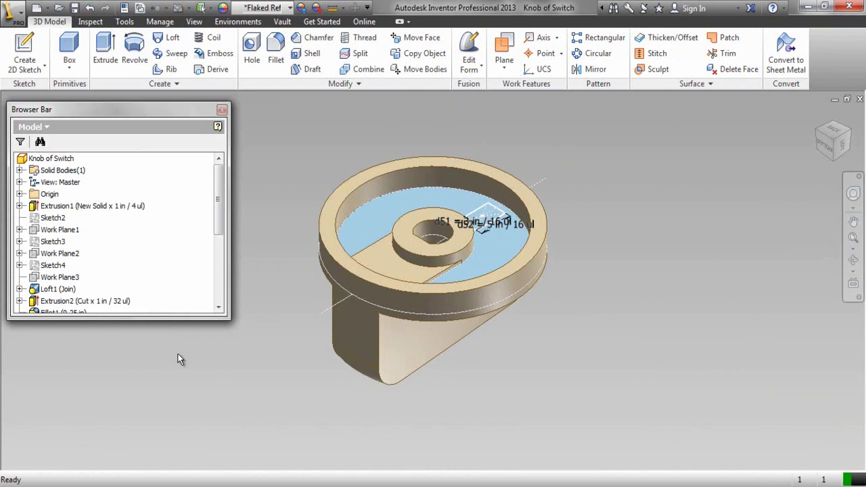
scroll(220, 223, "down", 4)
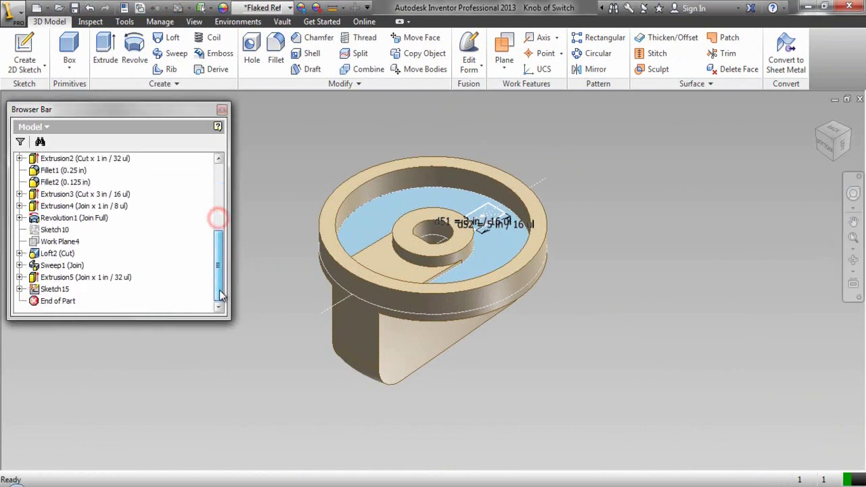
right_click(64, 242)
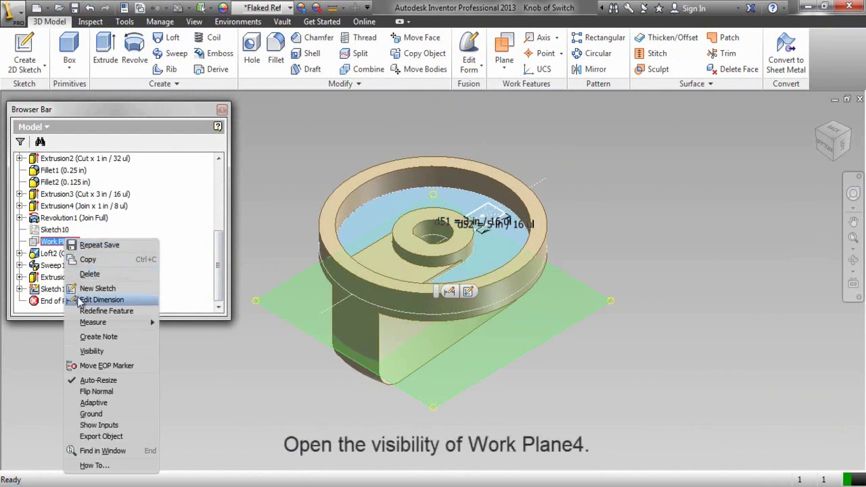
left_click(82, 350)
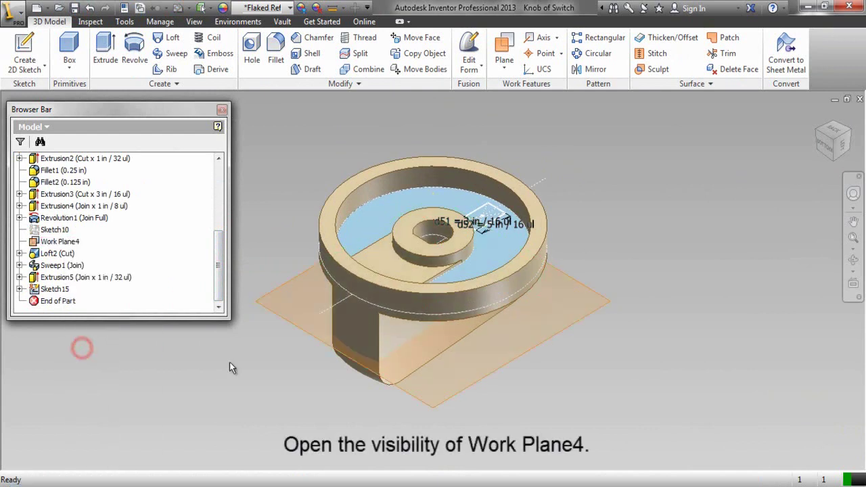
left_click(278, 320)
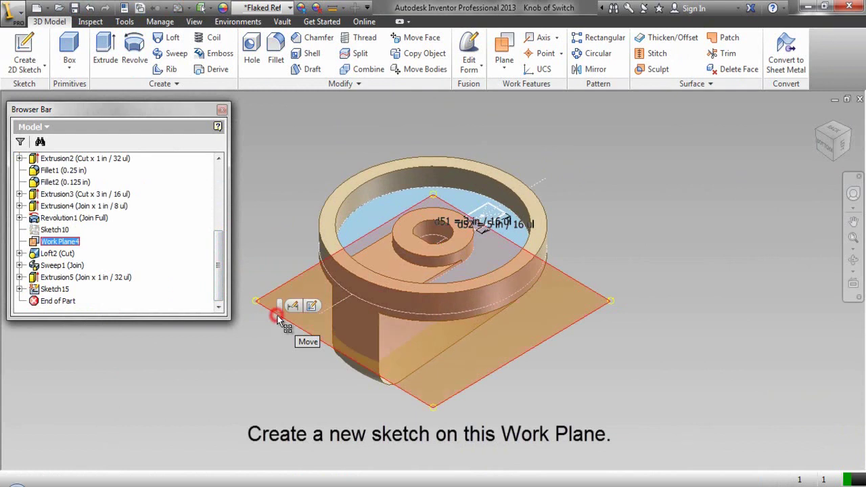
left_click(312, 307)
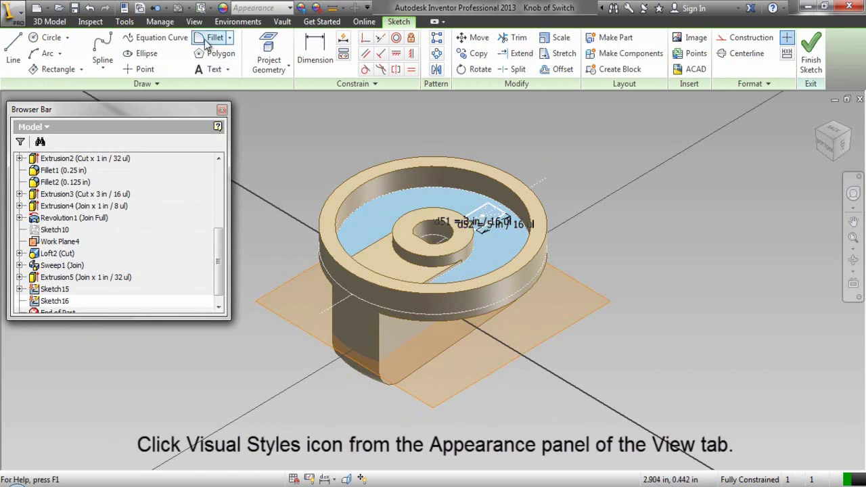
Change the model's visual style to Wireframe.
left_click(195, 22)
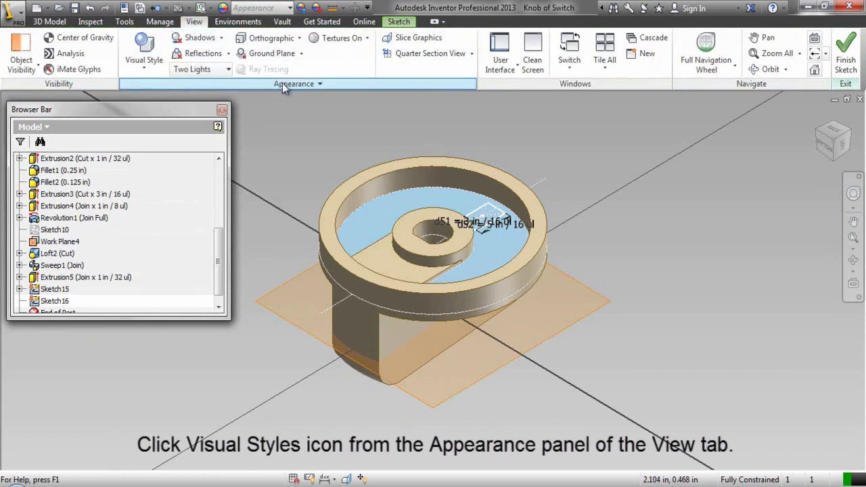
left_click(143, 45)
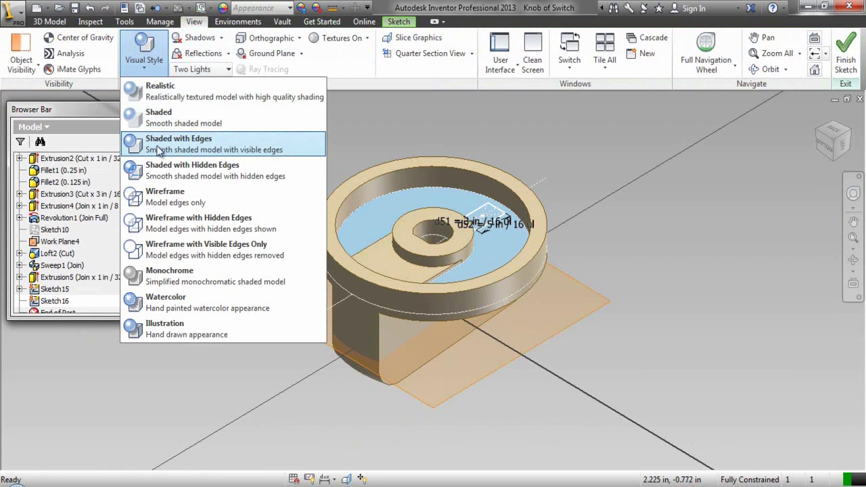
left_click(164, 194)
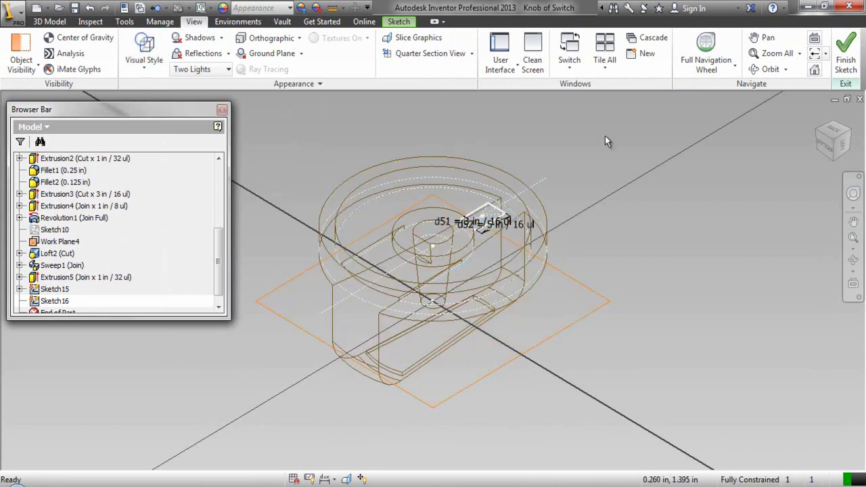
Project the center point of the 3/16 x 5/16 in rectangle onto the Work Plane4 sketch and end the projection.
left_click(853, 269)
left_click(763, 260)
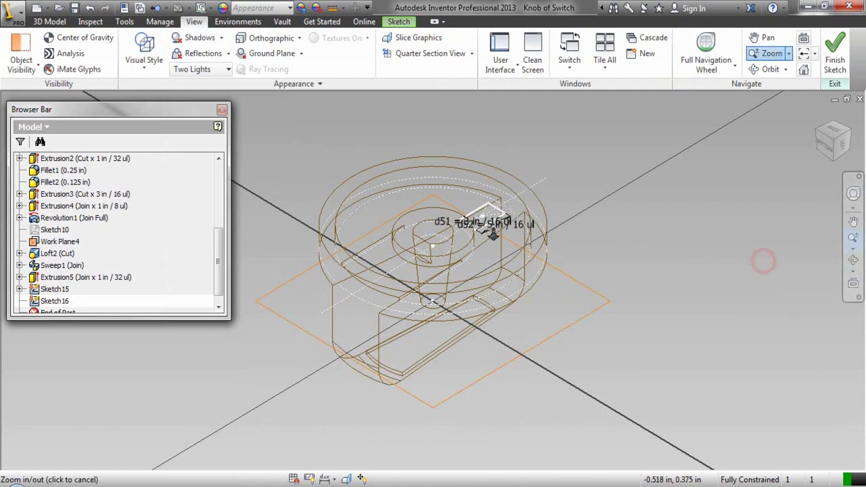
left_click_drag(489, 215, 502, 258)
right_click(504, 261)
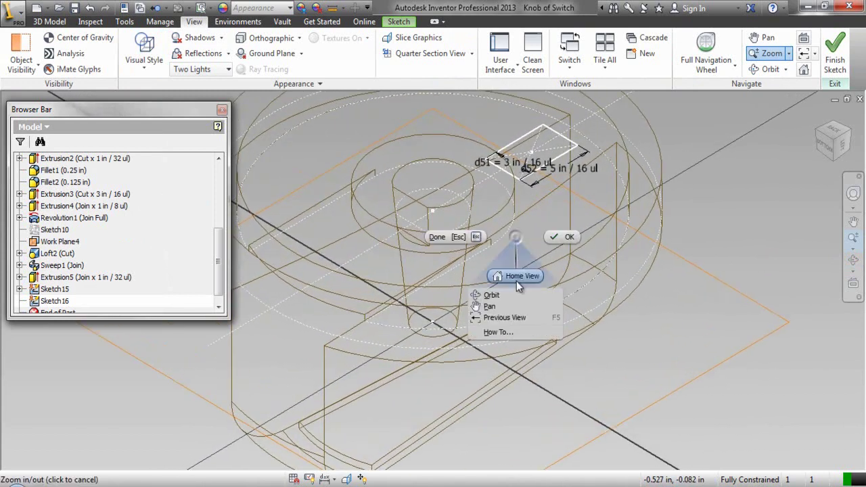
left_click(515, 303)
left_click_drag(514, 207, 551, 239)
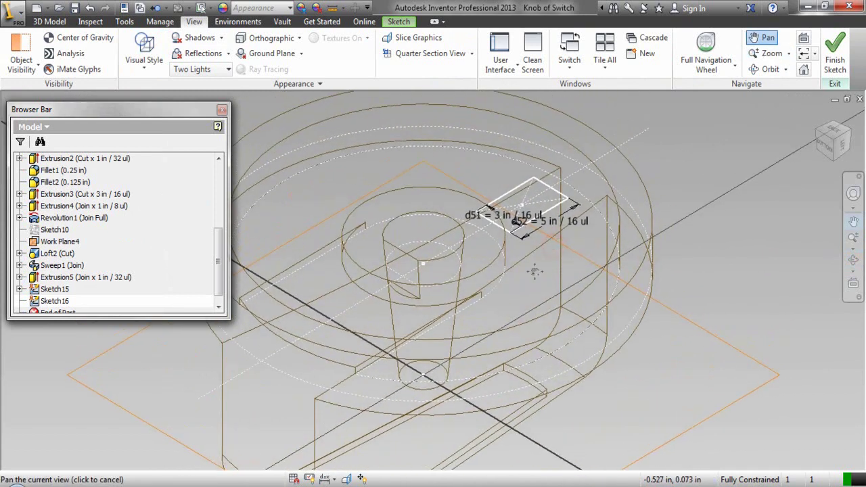
right_click(538, 203)
left_click(560, 193)
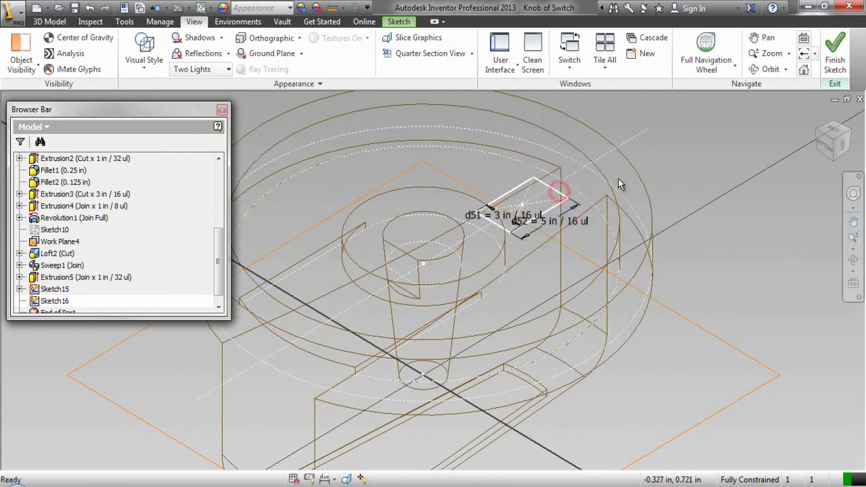
right_click(686, 142)
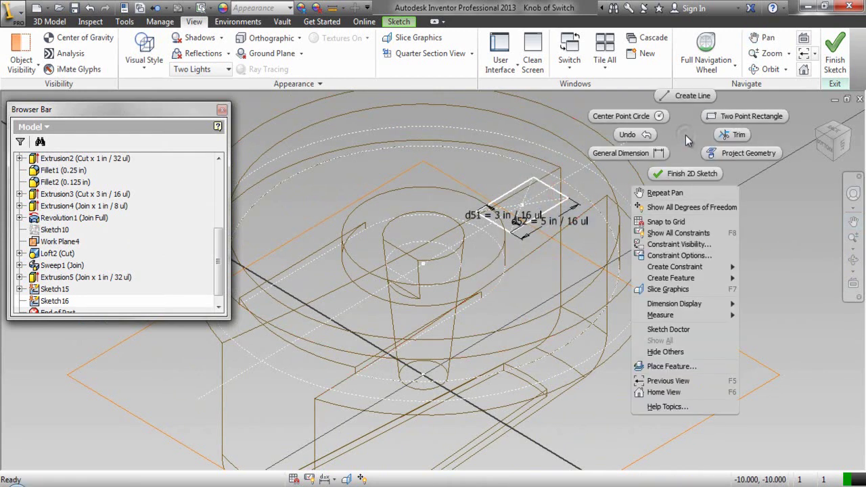
left_click(723, 153)
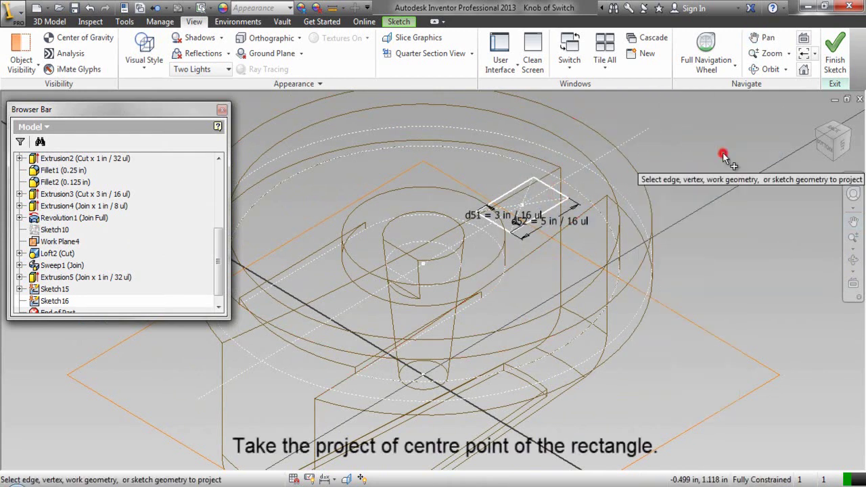
left_click(522, 209)
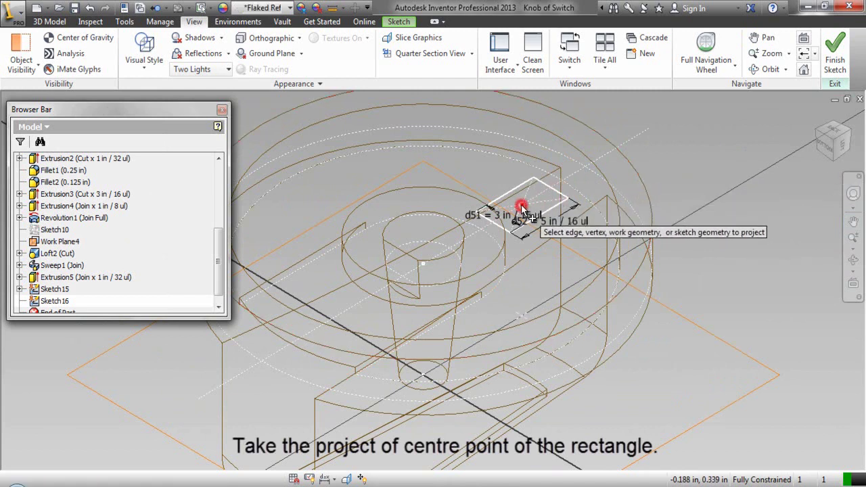
right_click(698, 179)
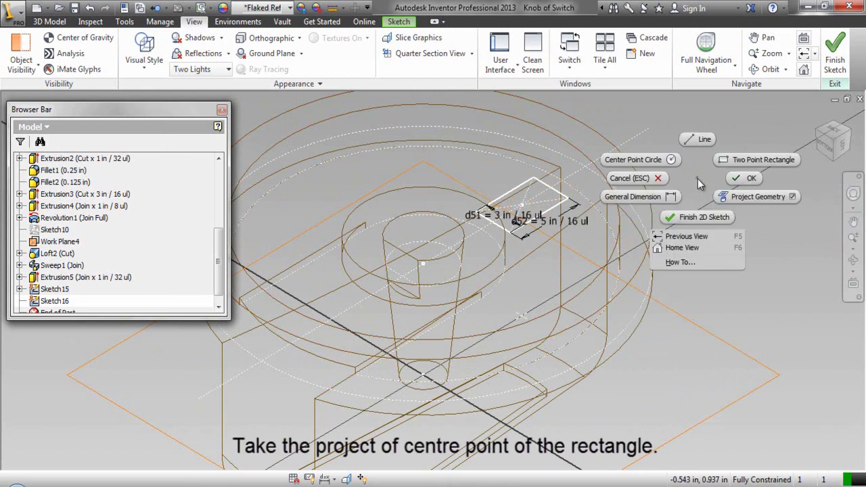
left_click(735, 180)
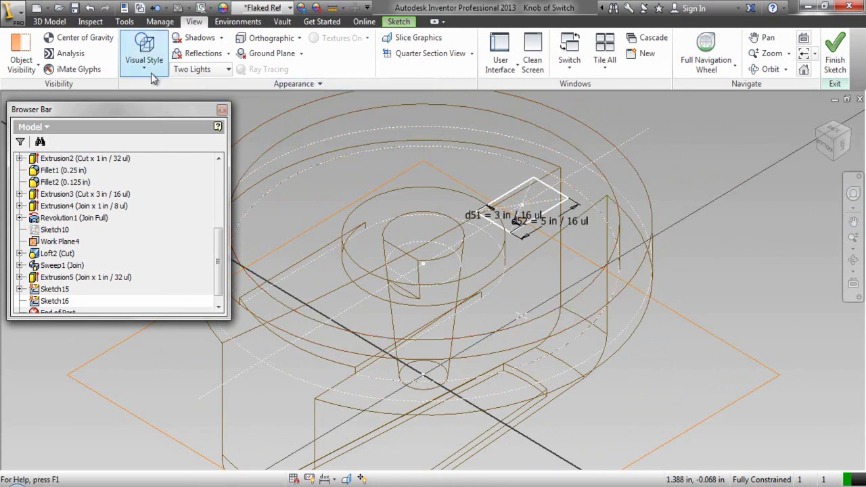
Set the visual style to Shaded with Edges and slice the graphics at the active sketch plane.
left_click(144, 57)
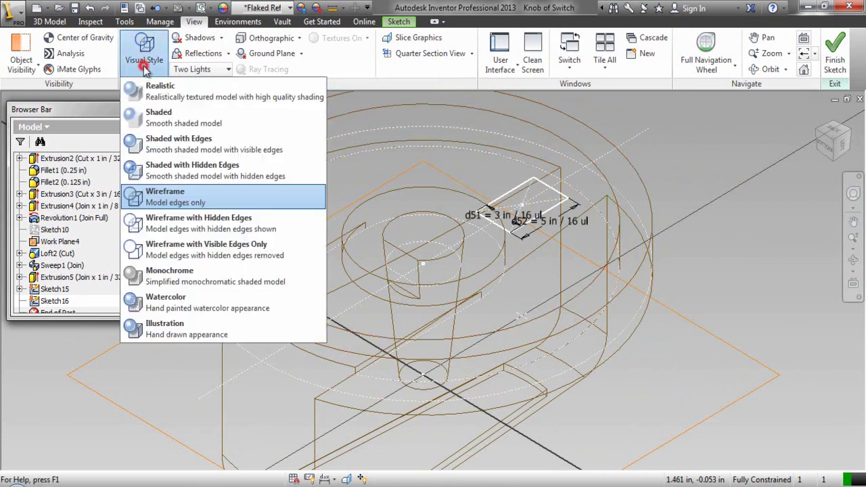
left_click(150, 150)
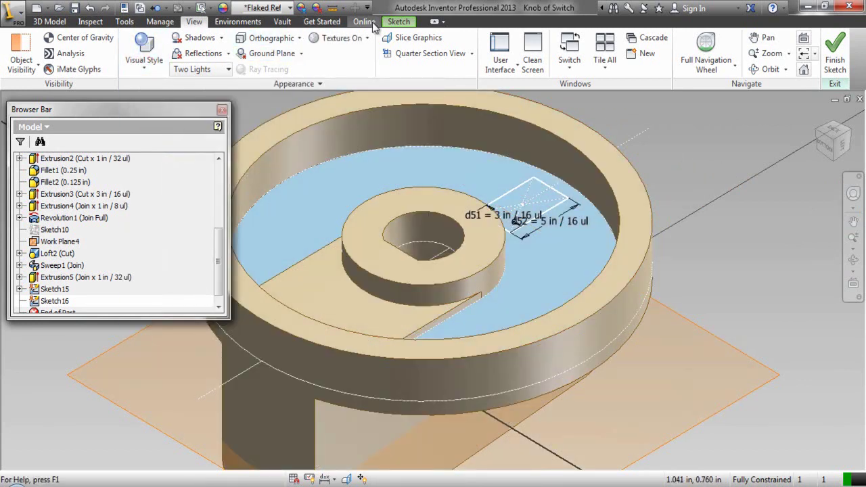
left_click(397, 21)
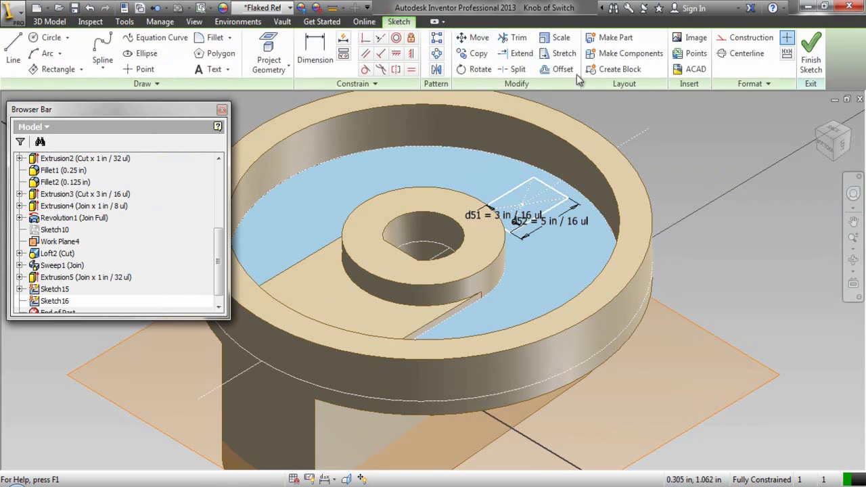
right_click(690, 140)
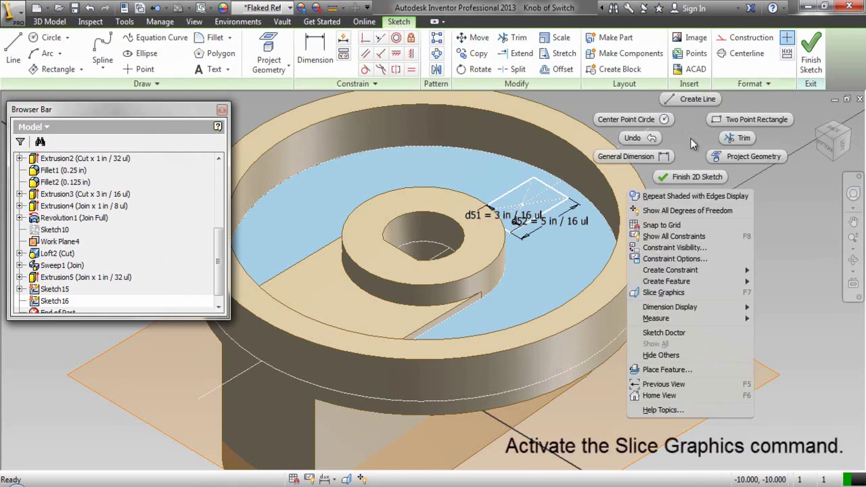
left_click(686, 292)
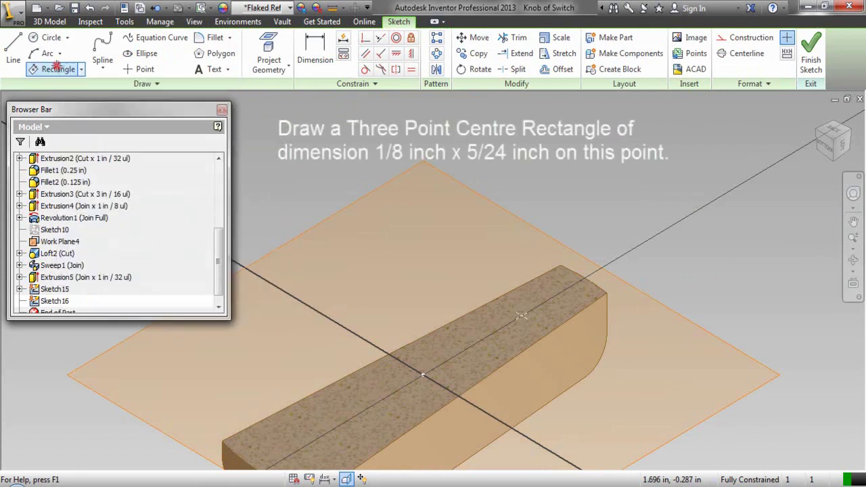
Draw a three-point center rectangle of 1/8 in by 5/24 in on the projected center point, its 1/8 in side horizontal.
left_click(58, 70)
scroll(530, 313, "down", 5)
scroll(530, 313, "up", 3)
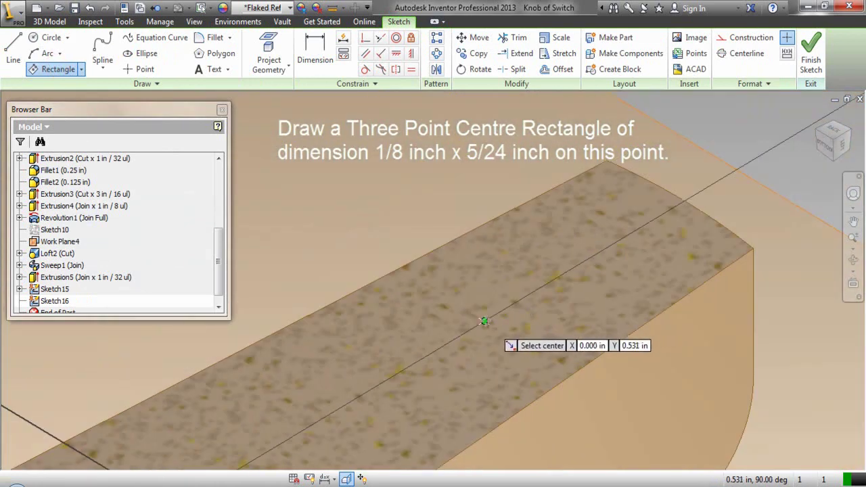
left_click(485, 320)
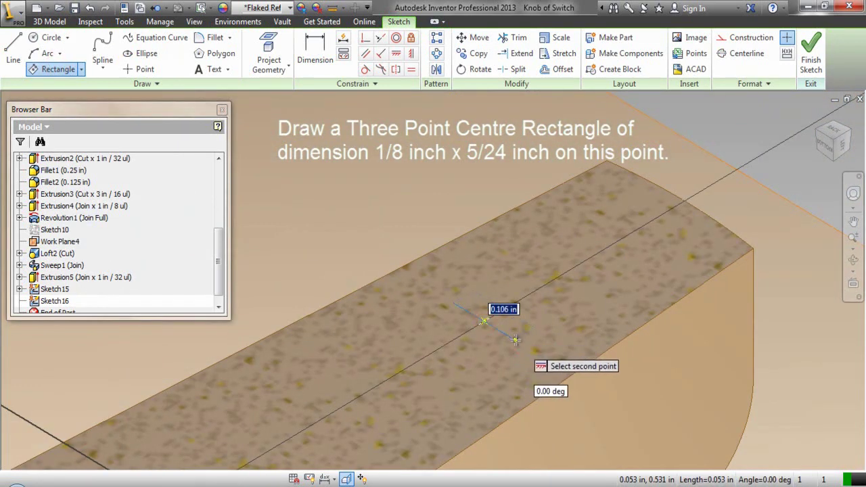
type("1")
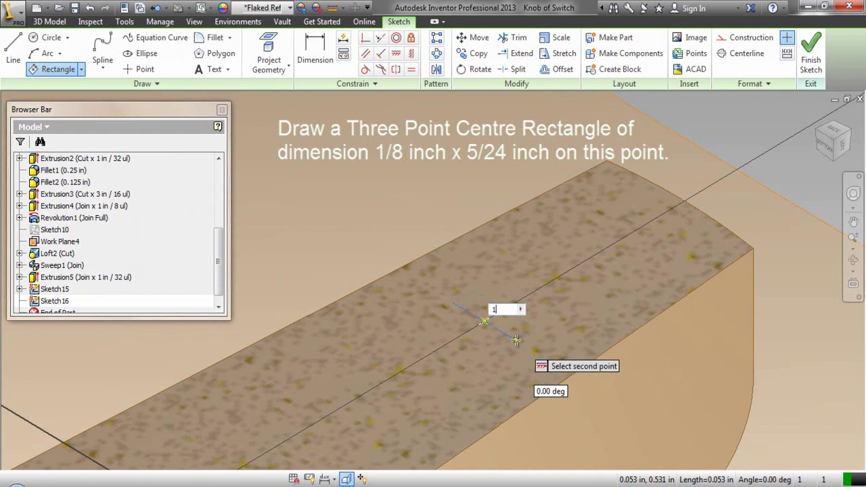
type("/8")
key("Return")
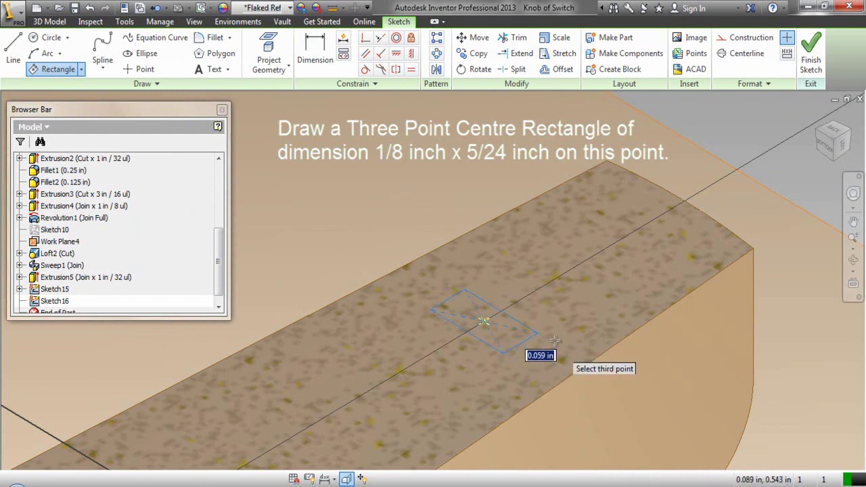
type("5/")
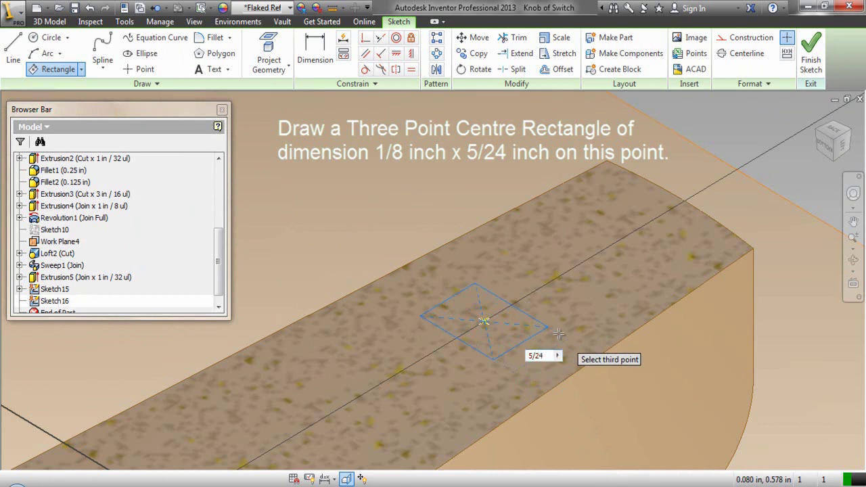
type("24")
key("Return")
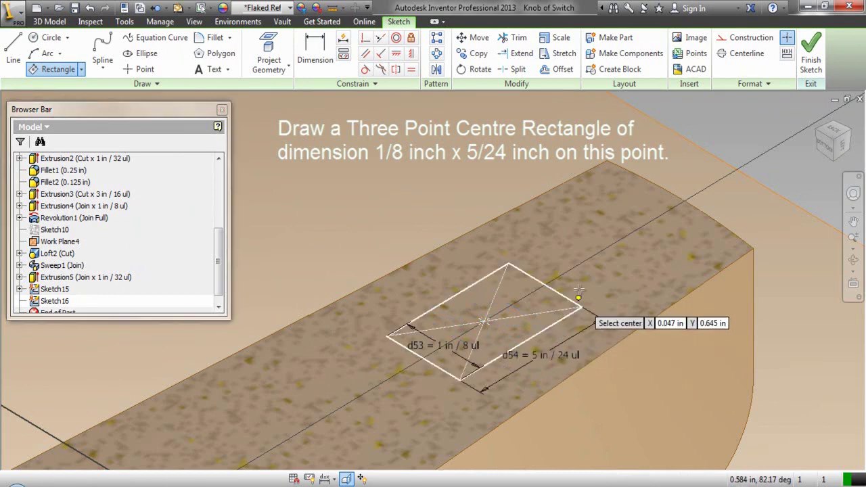
right_click(588, 252)
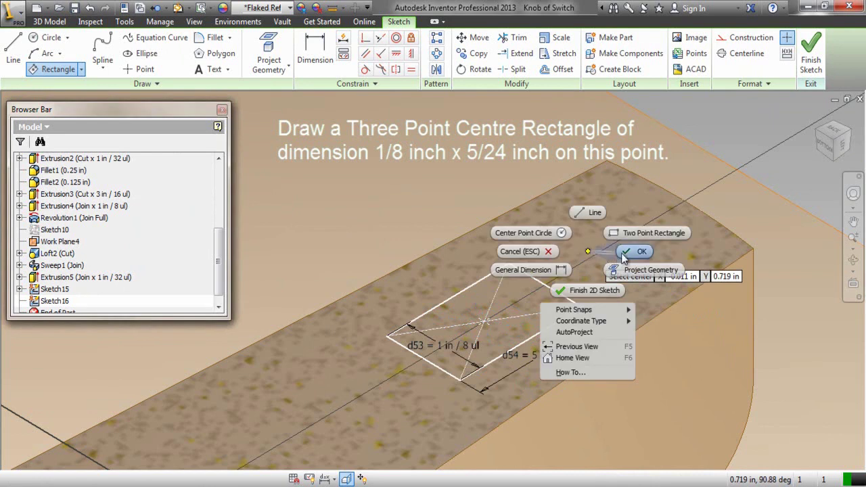
left_click(626, 254)
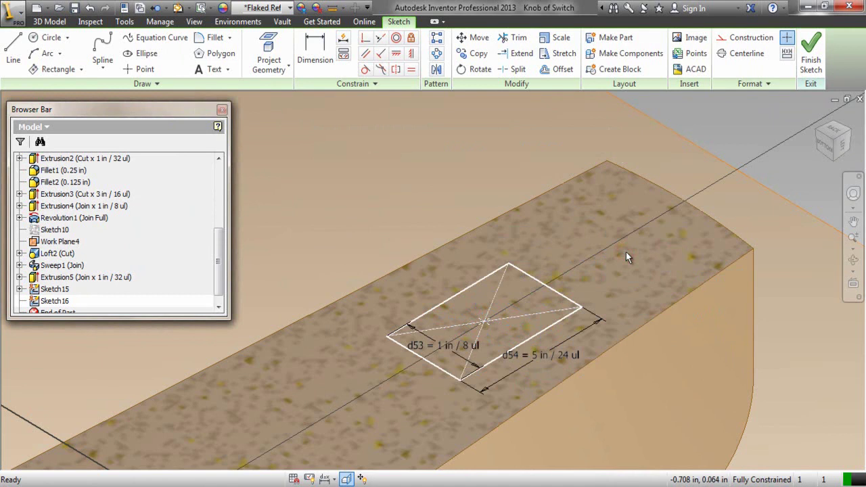
Finish the 2D sketch and hide Work Plane4.
right_click(740, 199)
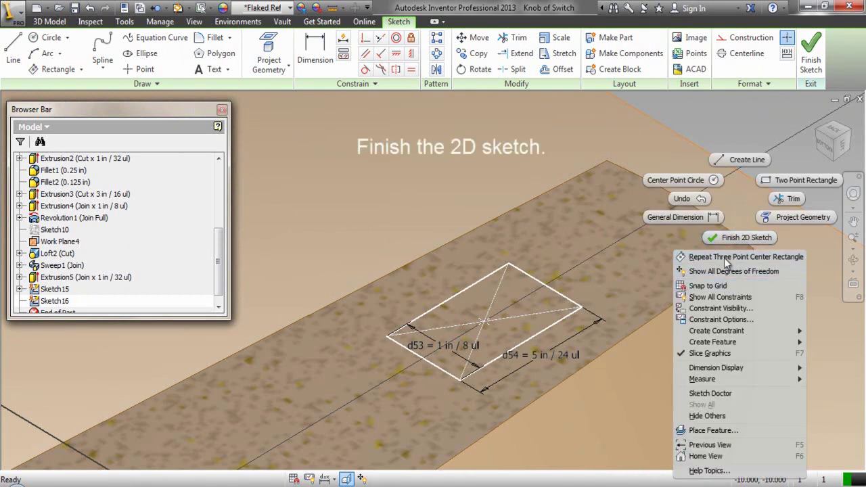
left_click(730, 238)
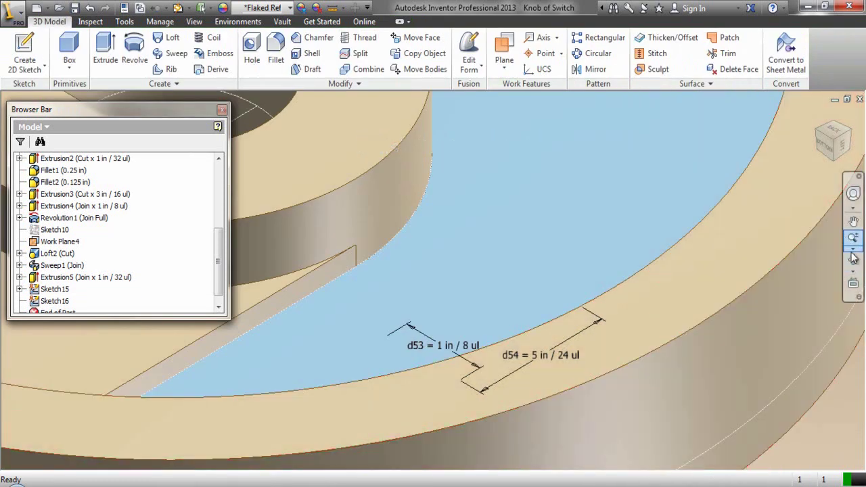
left_click(853, 249)
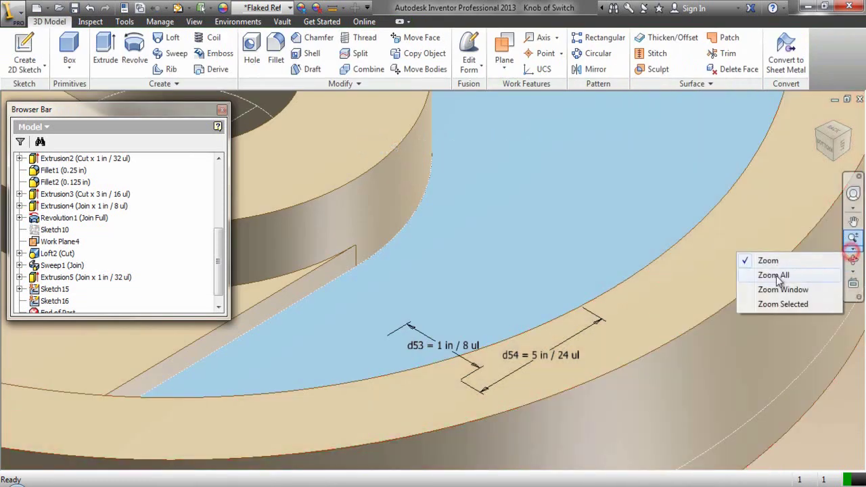
left_click(773, 275)
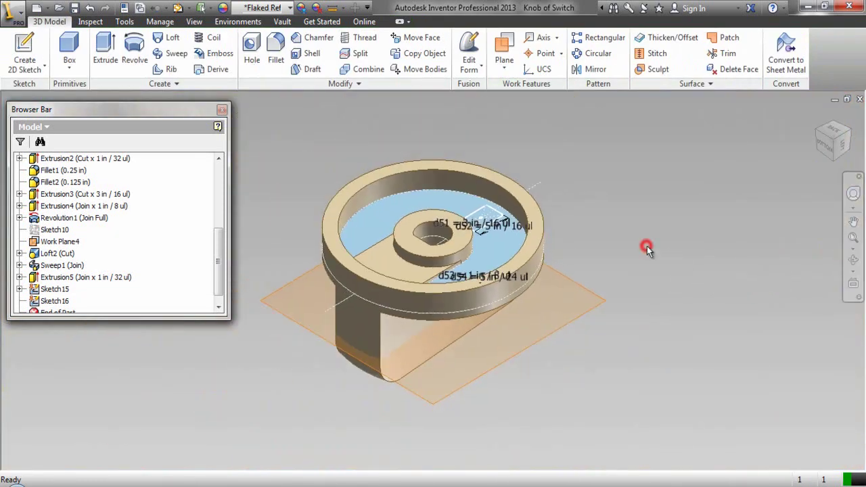
left_click(590, 297)
right_click(596, 299)
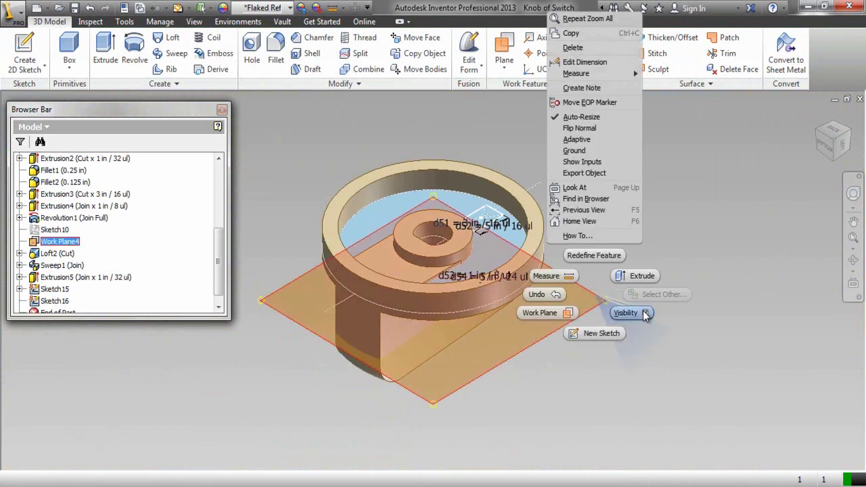
left_click(643, 311)
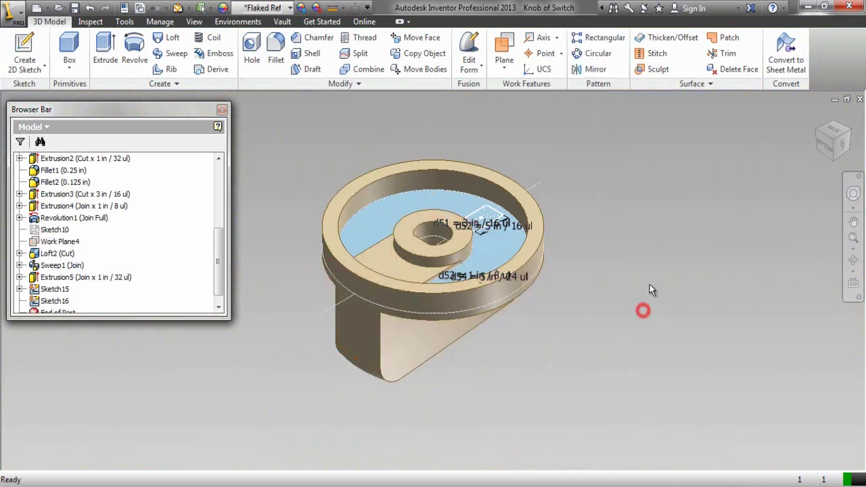
Start a Loft with the 3/16 x 5/16 in rectangle on the recessed floor as its first section.
left_click(853, 222)
right_click(638, 222)
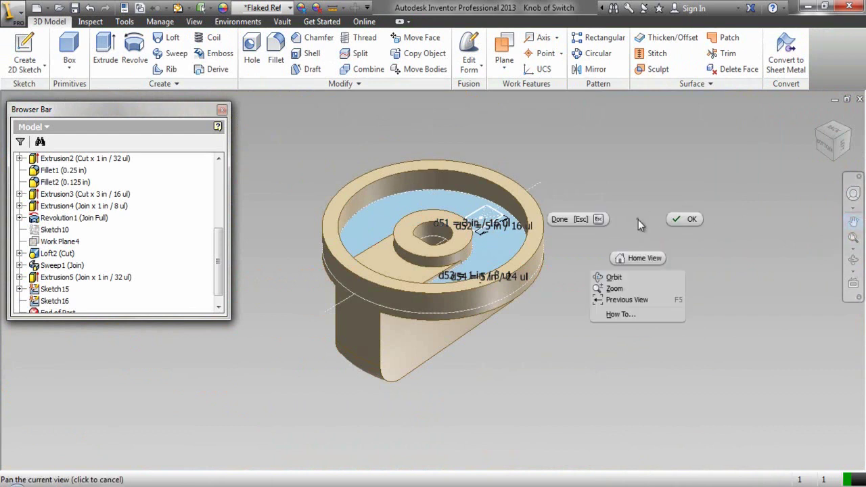
left_click(631, 289)
left_click_drag(617, 238, 611, 280)
right_click(653, 274)
left_click(638, 329)
right_click(629, 197)
left_click(678, 197)
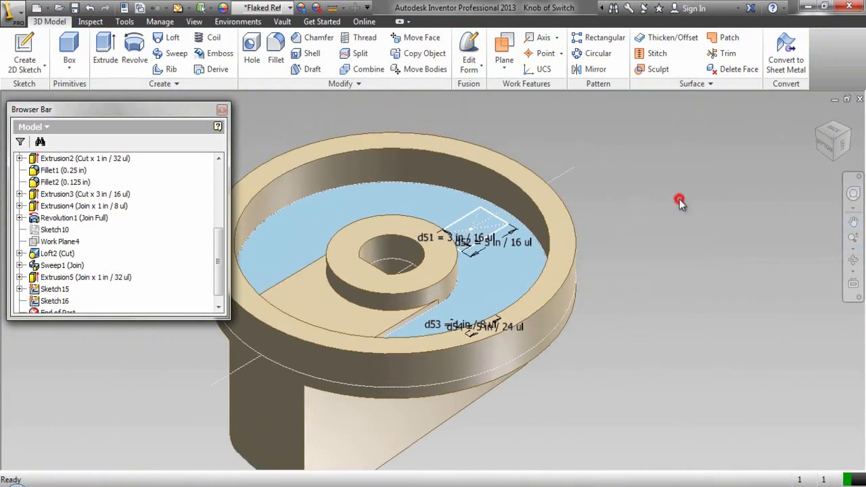
left_click(163, 37)
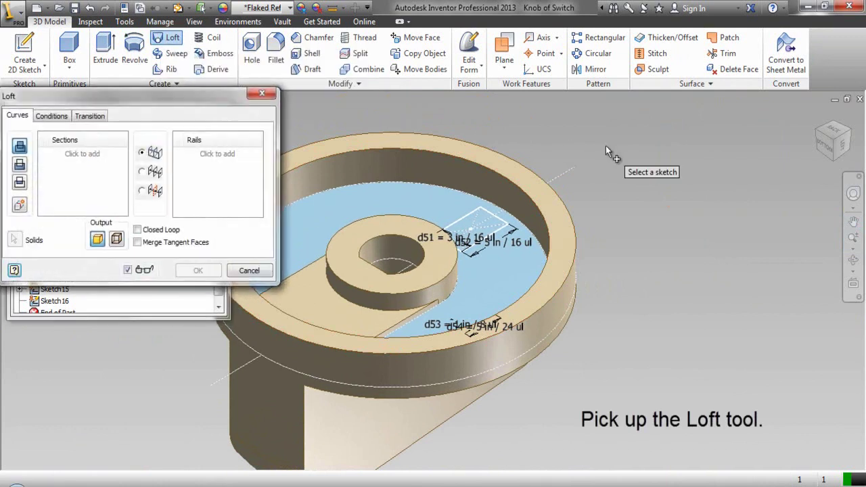
left_click(499, 229)
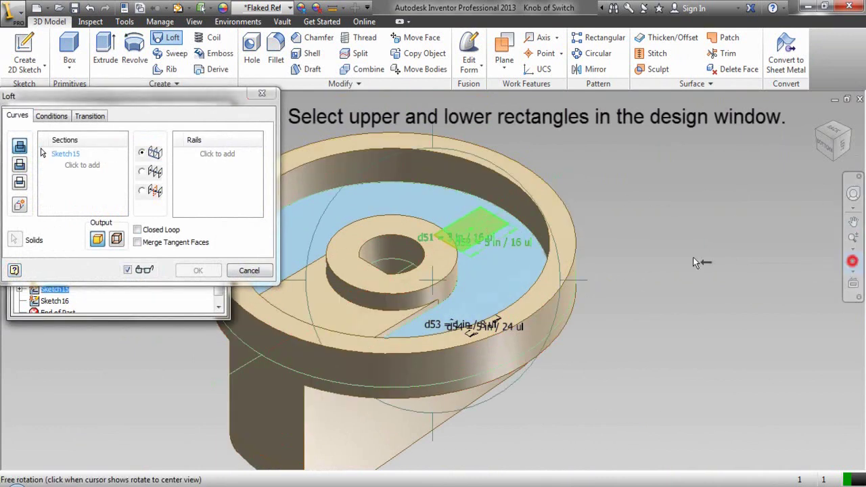
Add the 1/8 x 5/24 in rectangle inside the knob's grip as the second loft section.
left_click(853, 259)
left_click_drag(399, 272, 439, 245)
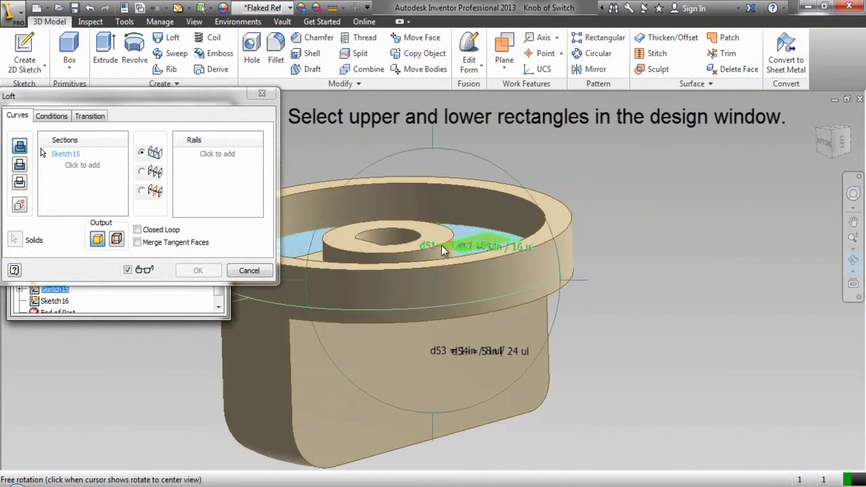
right_click(438, 245)
left_click(492, 246)
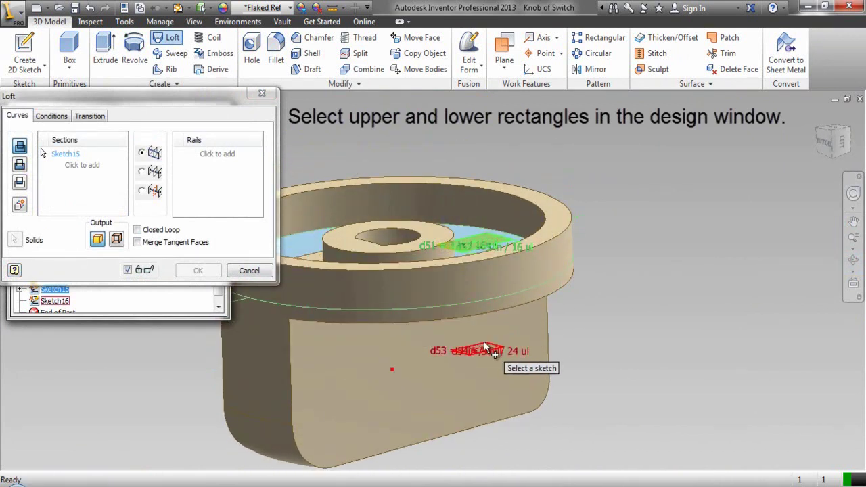
left_click(484, 342)
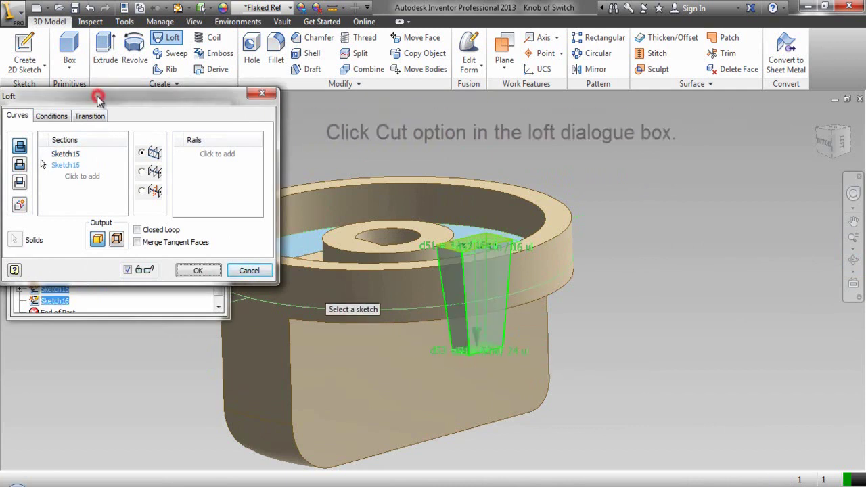
Set the loft between the two rectangles to Cut and create it.
left_click(19, 165)
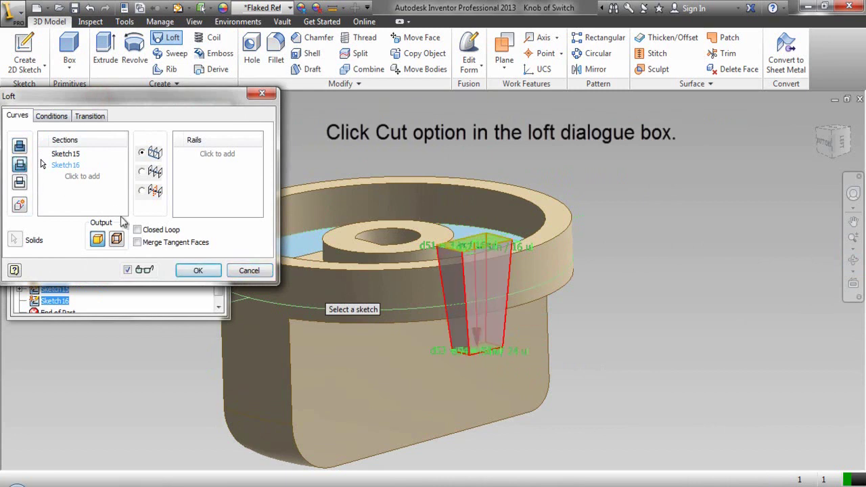
left_click(196, 270)
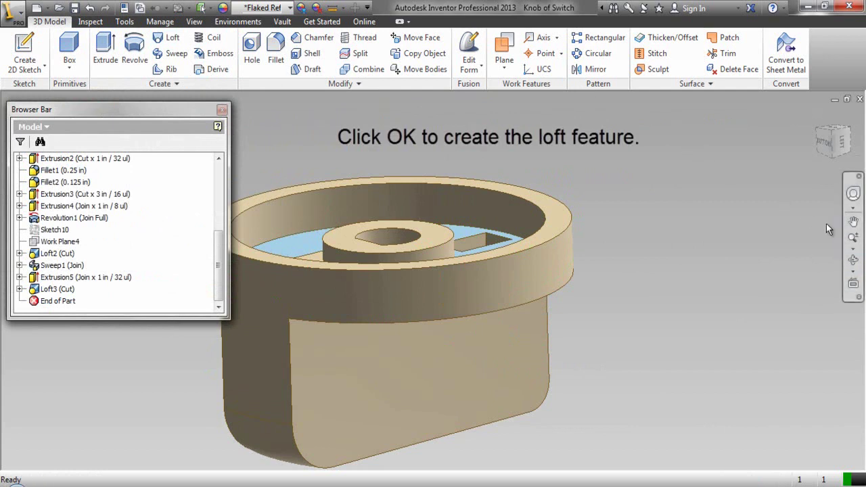
Clear the blue appearance override from the recessed floor face around the hub.
left_click(853, 259)
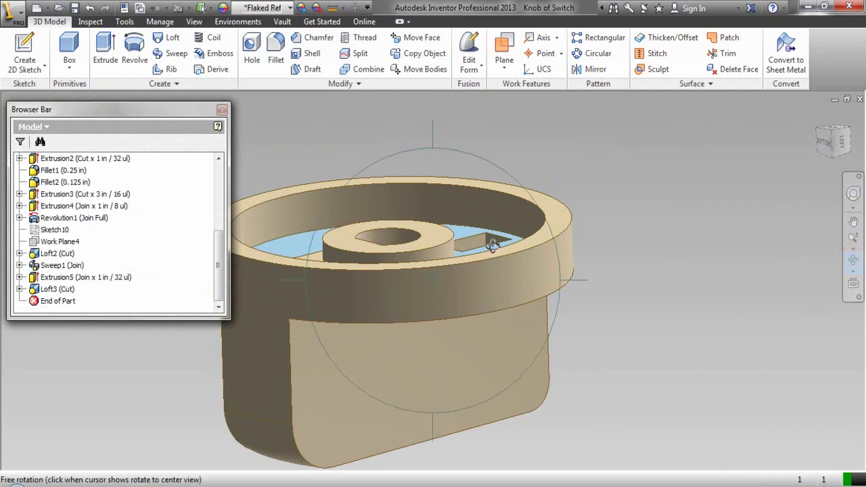
left_click_drag(444, 271, 447, 291)
left_click_drag(453, 163, 480, 190)
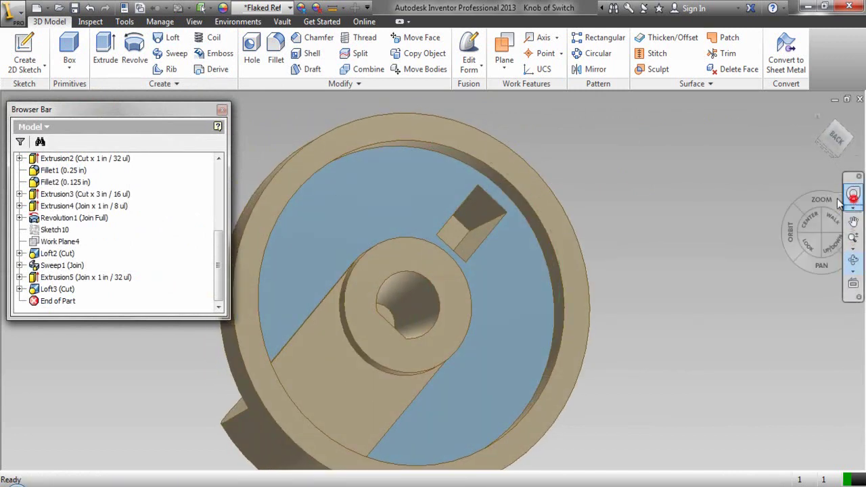
left_click(853, 193)
left_click_drag(722, 223, 599, 210)
left_click(602, 176)
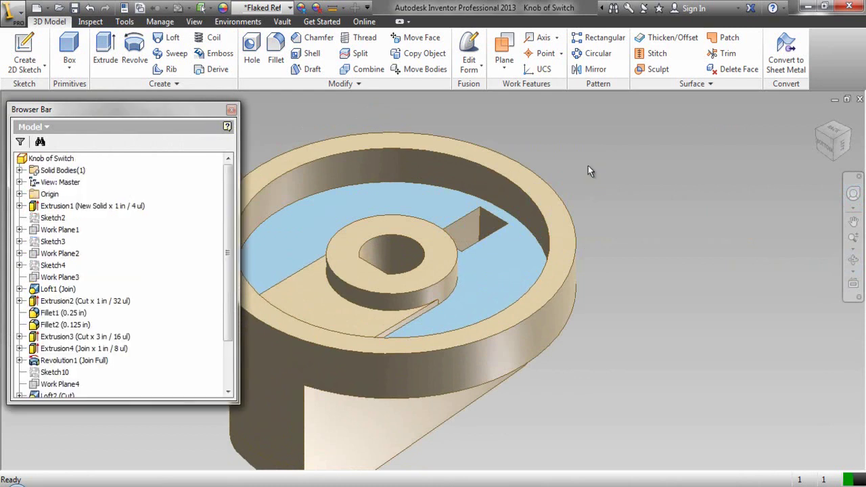
left_click(414, 199)
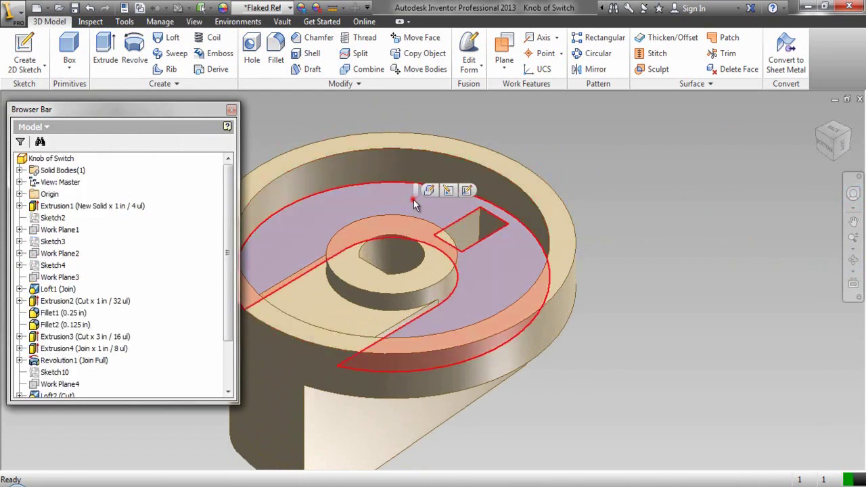
left_click(321, 11)
left_click(636, 162)
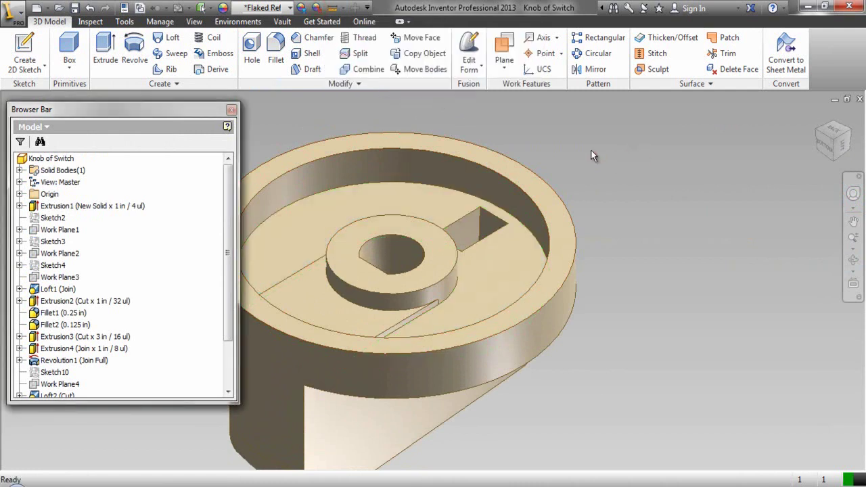
Recolor the raised flat face between the hub and the rim light blue, RGB 182, 218, 247.
left_click(301, 8)
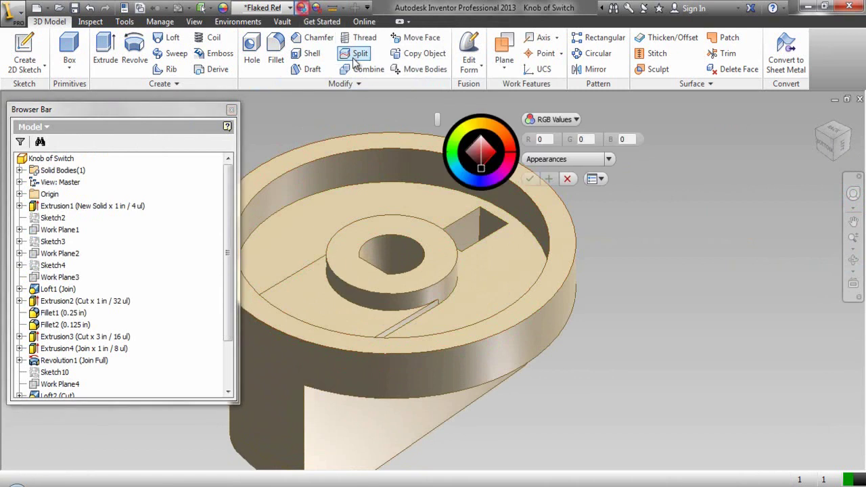
left_click(319, 301)
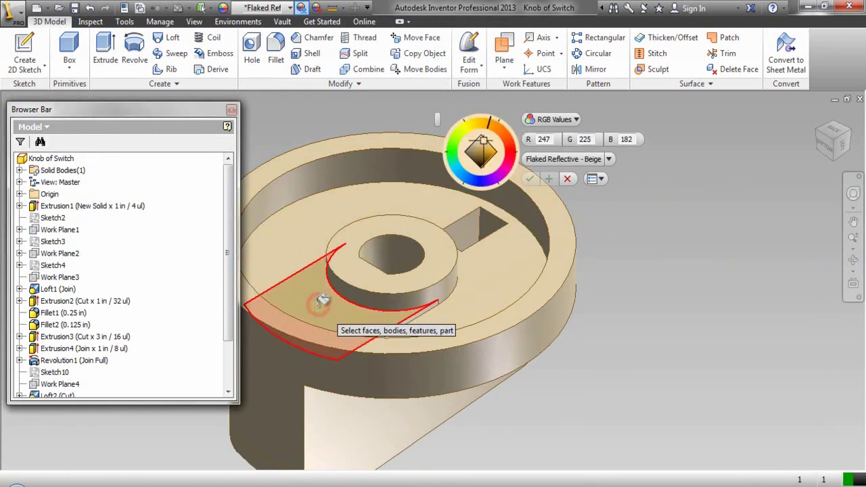
left_click(467, 179)
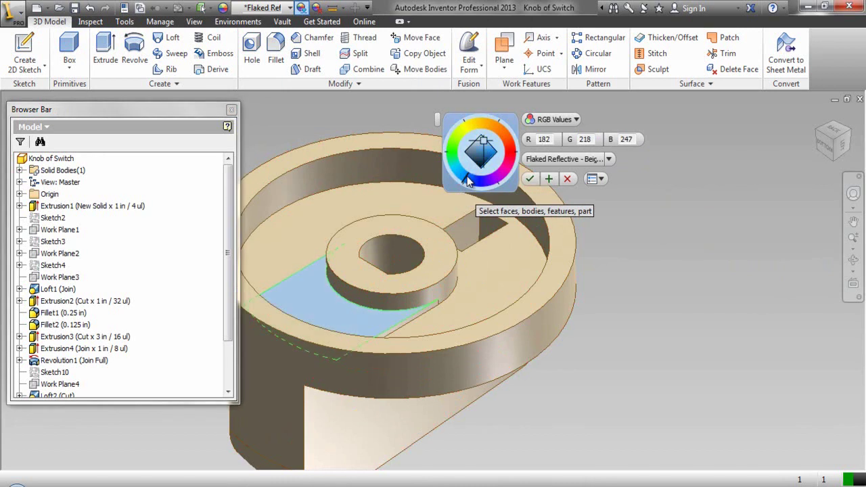
left_click(529, 179)
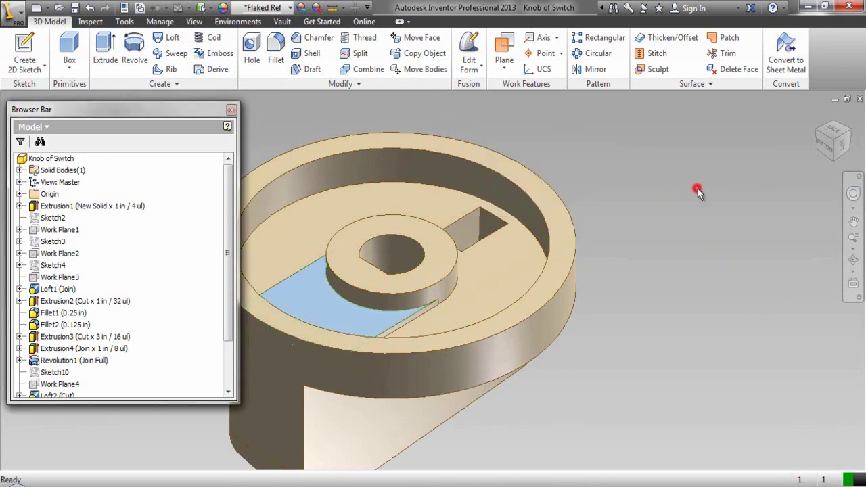
Create a new 2D sketch on the light blue raised face beside the hub.
left_click(853, 222)
left_click_drag(478, 259, 573, 242)
right_click(562, 240)
key("Escape")
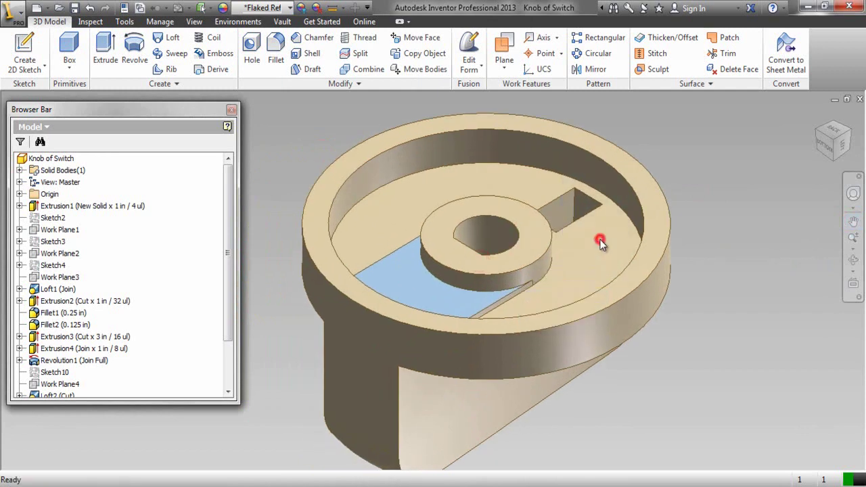
left_click(440, 300)
left_click(439, 300)
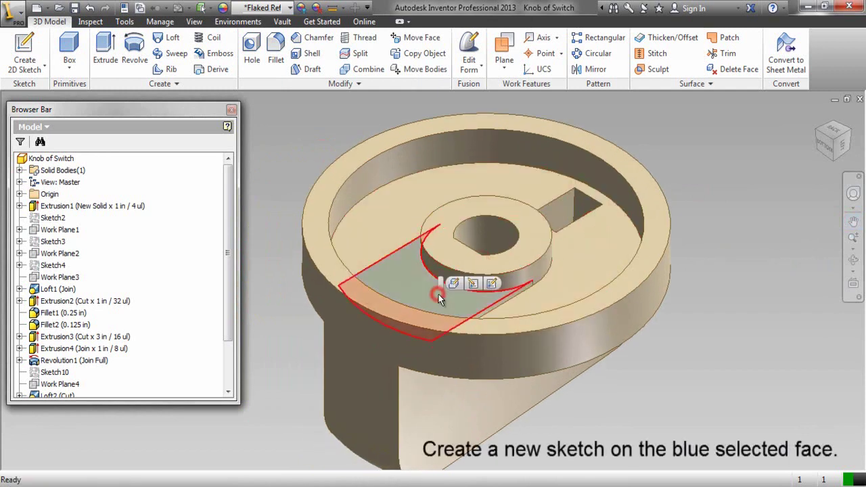
left_click(492, 284)
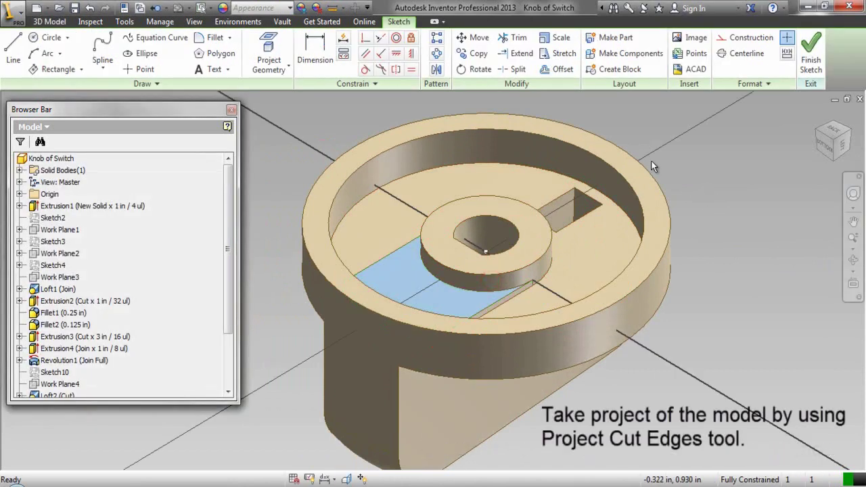
Project the model's cut edges and the origin Y Axis into the sketch.
left_click(271, 65)
left_click(275, 122)
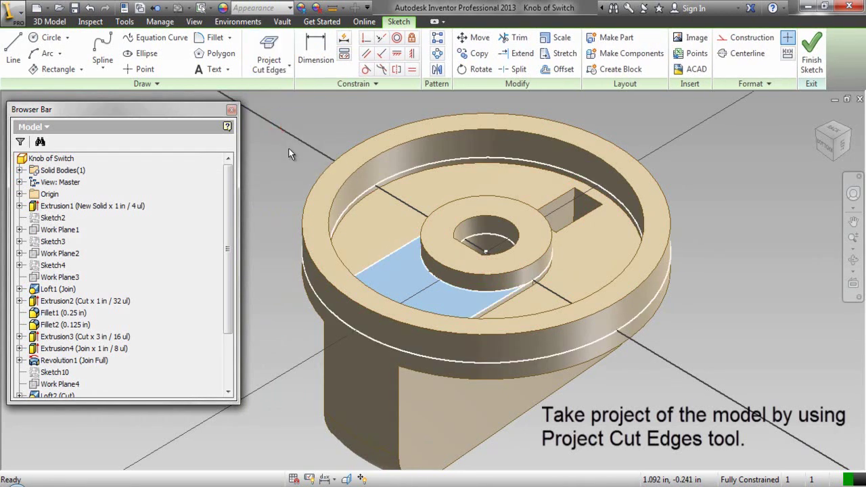
left_click(275, 71)
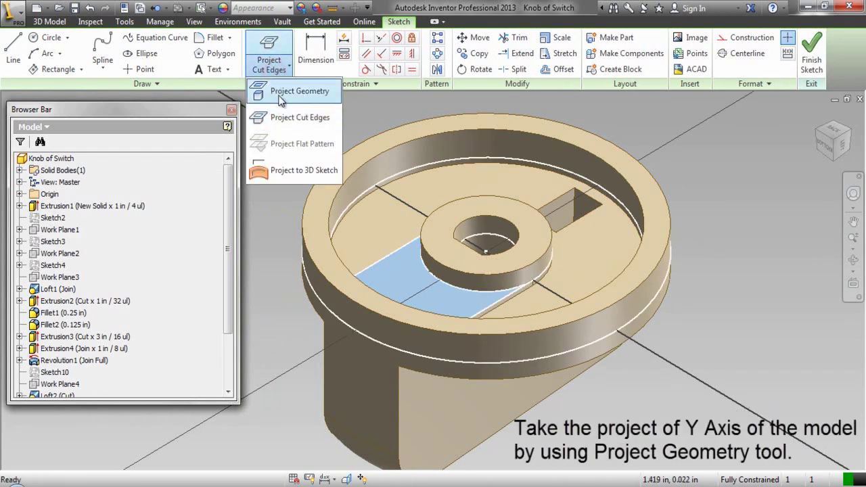
left_click(281, 92)
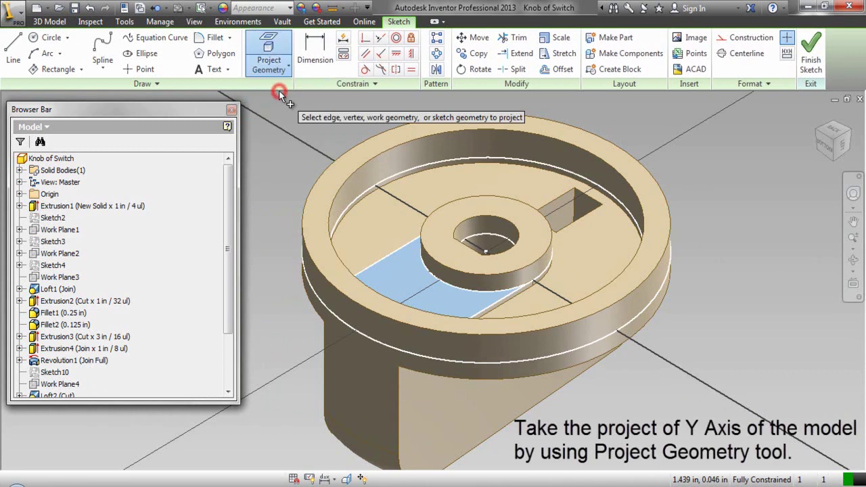
left_click(20, 194)
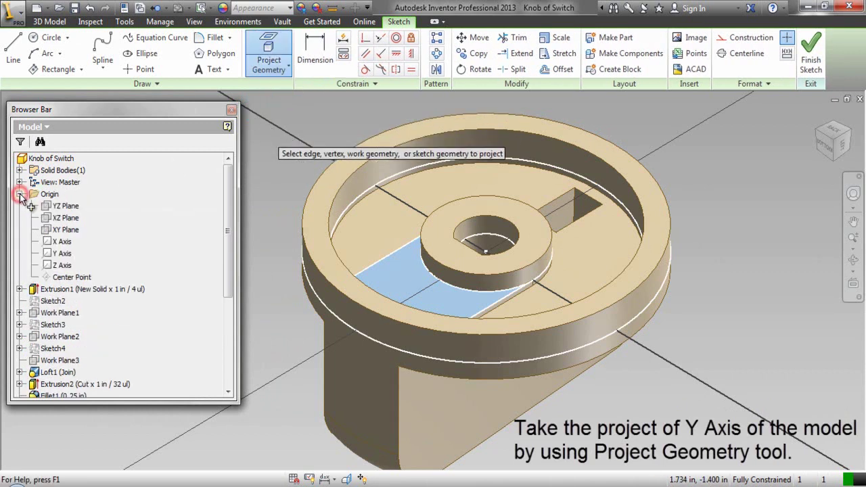
left_click(57, 254)
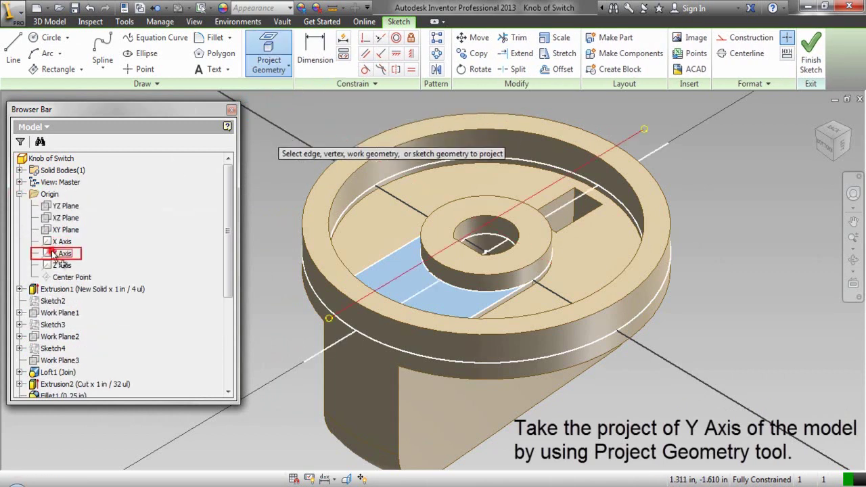
right_click(309, 115)
left_click(343, 113)
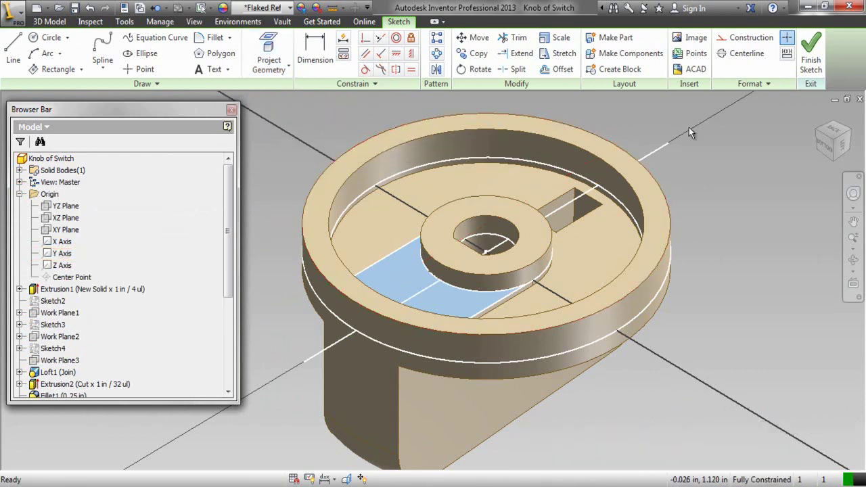
Convert all projected sketch geometry to construction and slice the graphics at the sketch plane.
left_click(834, 135)
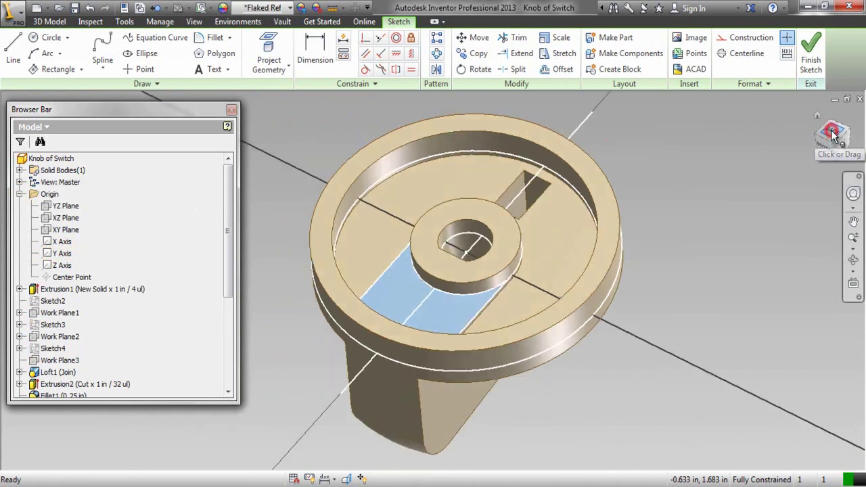
left_click(853, 224)
right_click(425, 299)
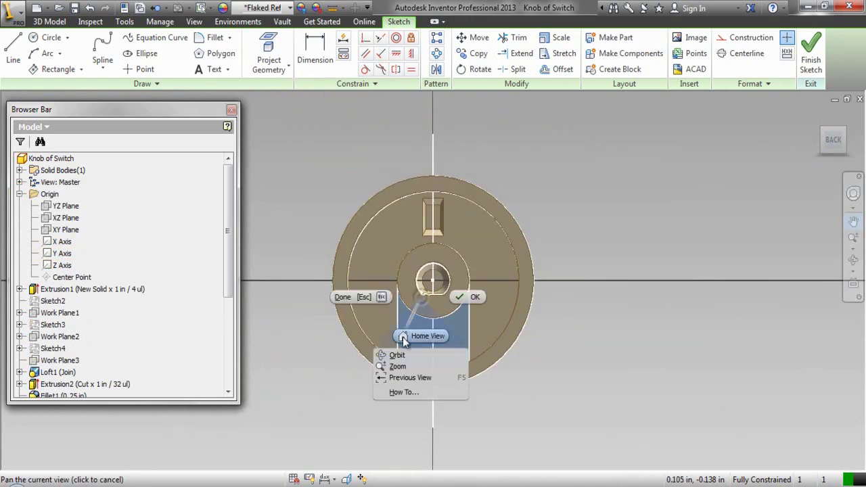
left_click(398, 366)
mouse_move(396, 368)
left_mouse_down()
mouse_move(396, 352)
mouse_move(397, 365)
left_mouse_up()
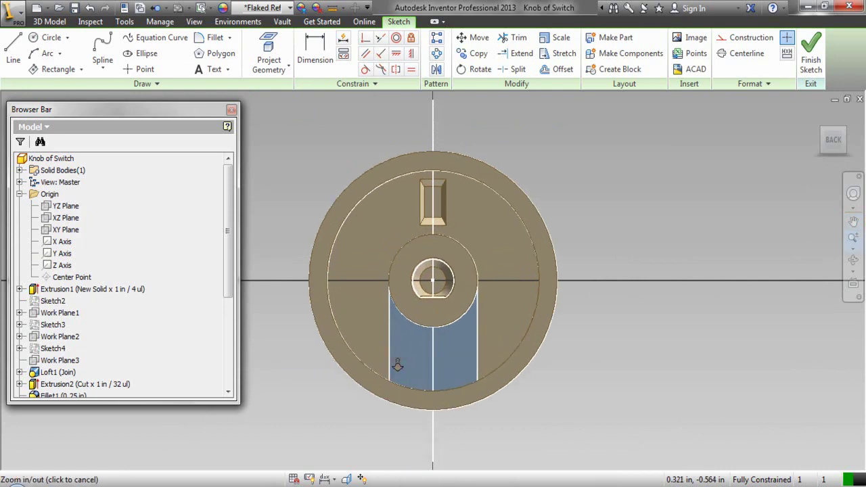
right_click(484, 235)
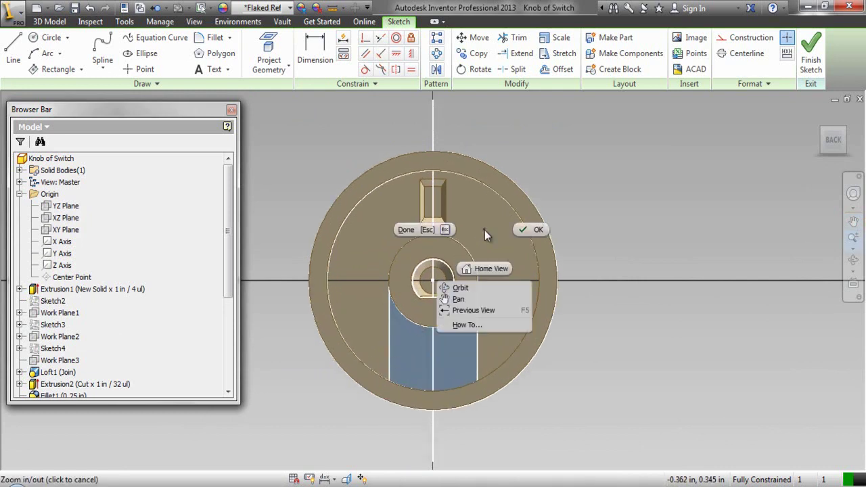
left_click(521, 232)
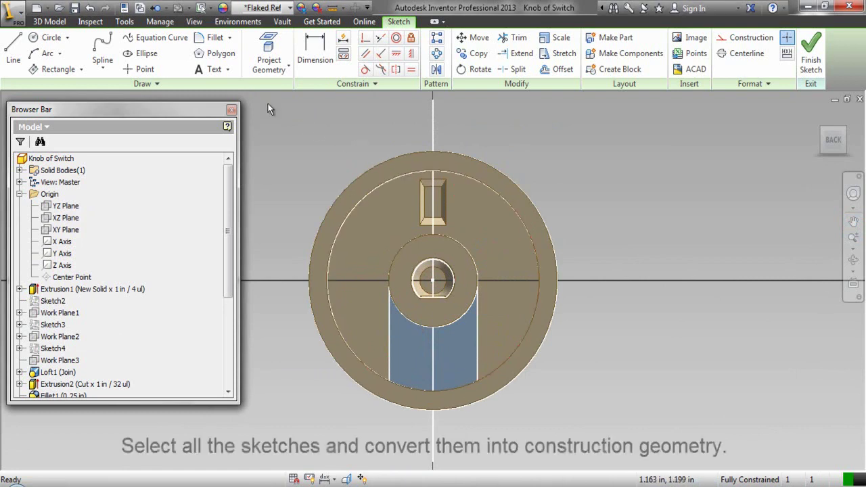
mouse_move(264, 96)
left_mouse_down()
mouse_move(474, 142)
mouse_move(582, 309)
mouse_move(598, 385)
mouse_move(598, 473)
left_mouse_up()
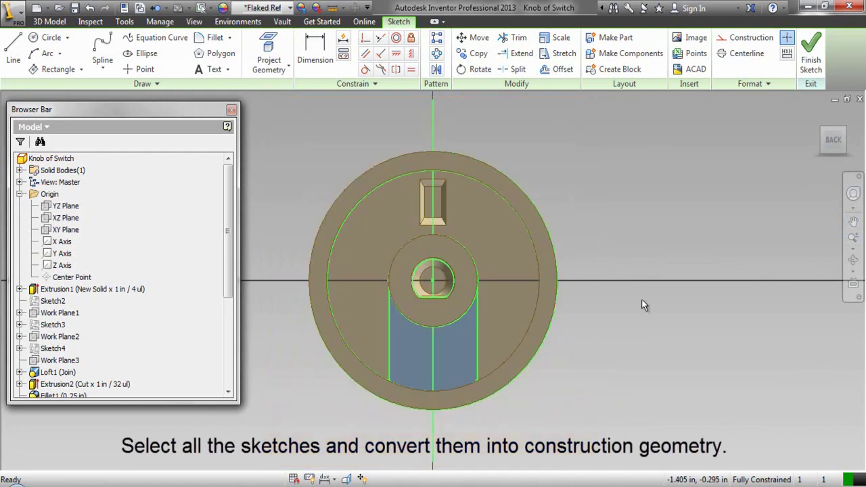
left_click(736, 40)
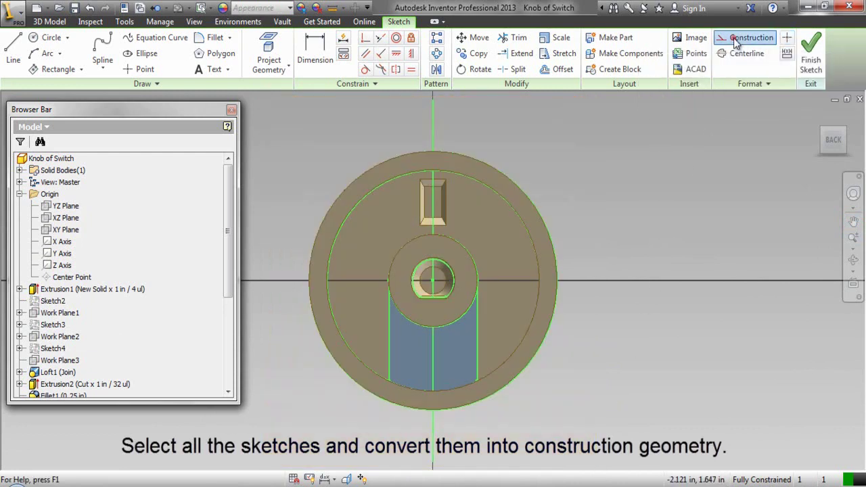
left_click(650, 180)
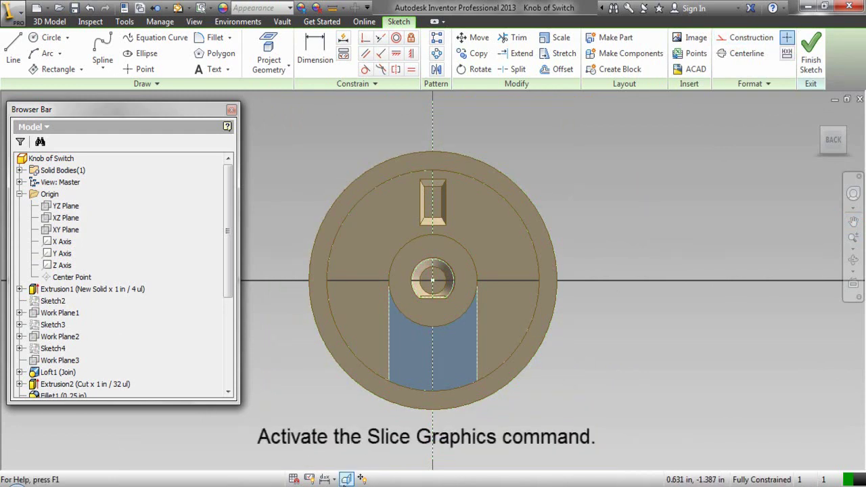
left_click(346, 479)
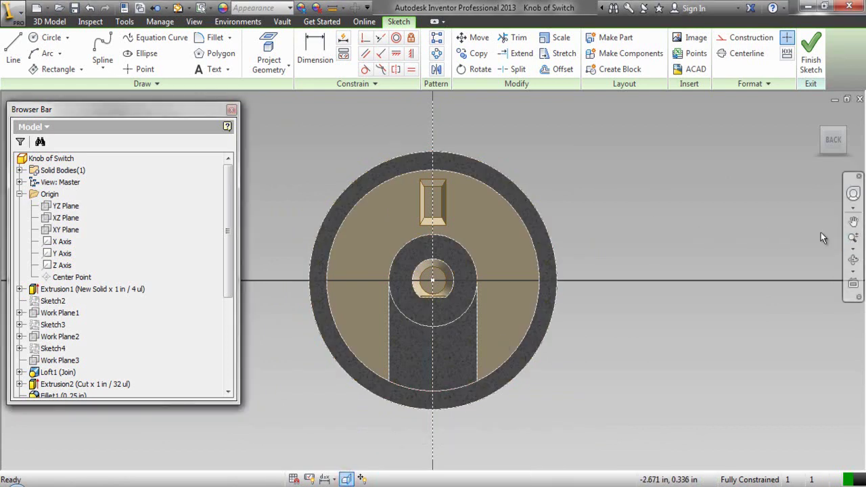
Draw a vertical line along the projected Y Axis from the hub circle's lowest point down to the rim's inner circle.
left_click(854, 237)
mouse_move(433, 376)
left_mouse_down()
mouse_move(442, 410)
mouse_move(458, 401)
left_mouse_up()
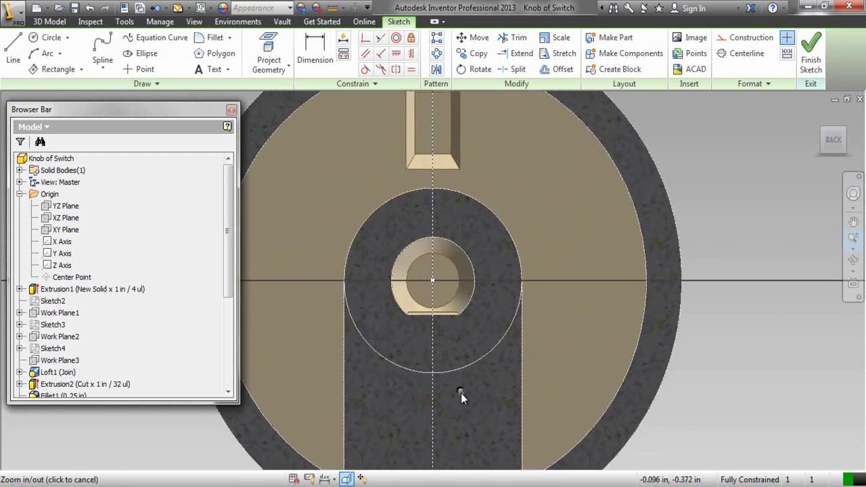
right_click(450, 440)
left_click(448, 456)
left_click_drag(448, 456, 493, 317)
left_click_drag(511, 263, 508, 234)
right_click(508, 233)
left_click(565, 233)
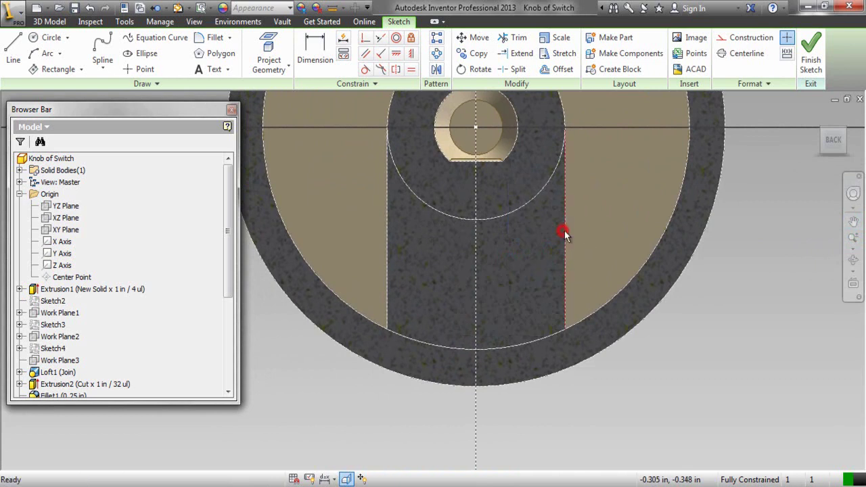
right_click(745, 267)
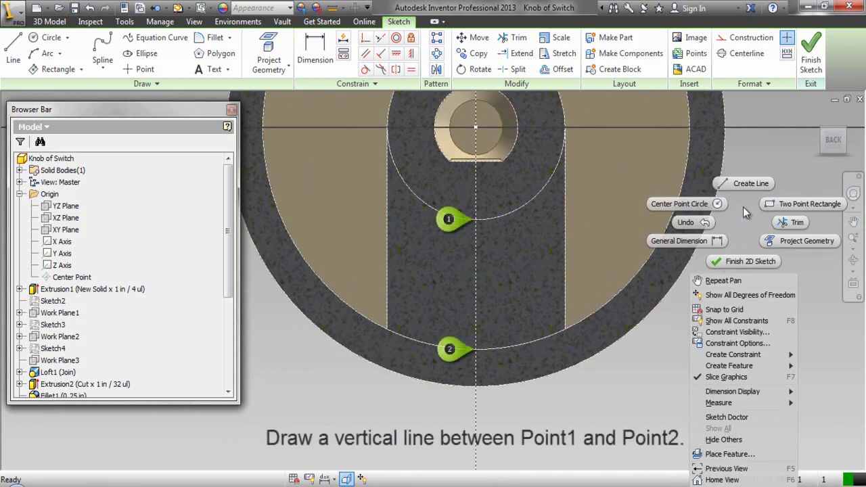
left_click(743, 184)
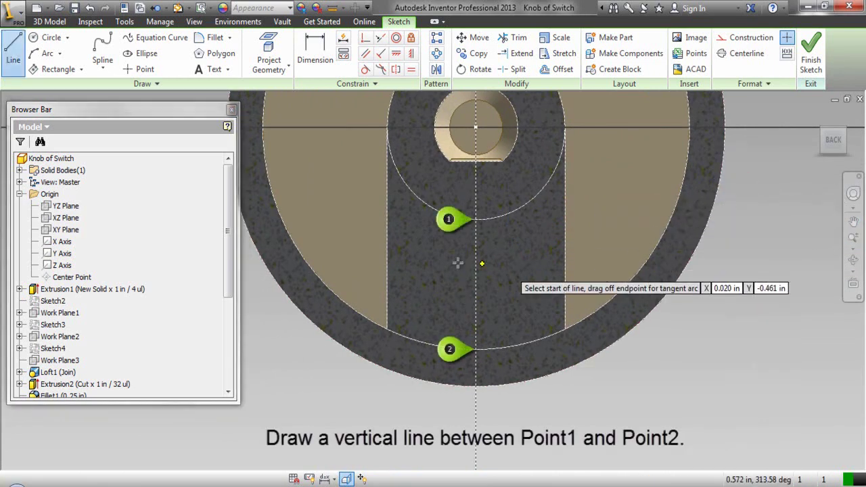
left_click(476, 219)
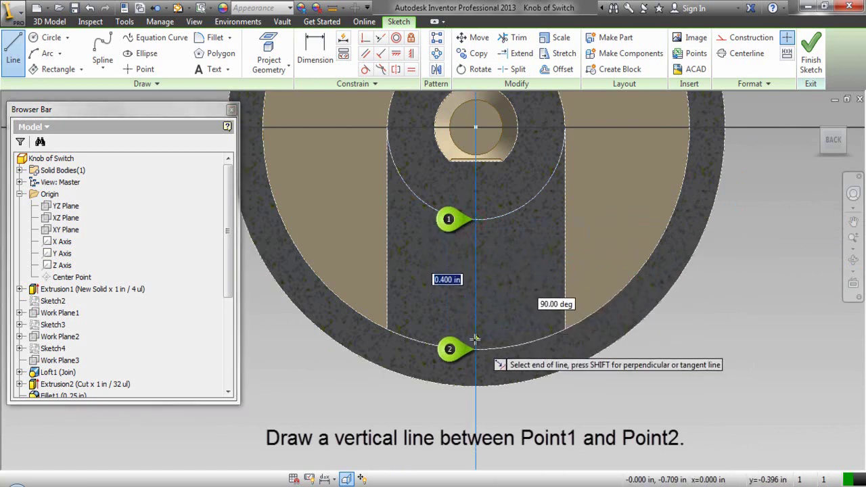
left_click(476, 349)
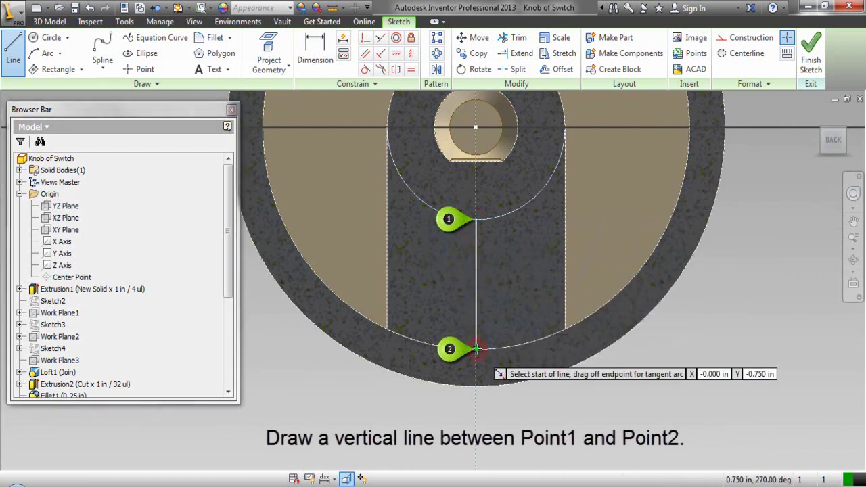
End the Line command and convert the vertical line between the hub circle and the rim to construction geometry.
right_click(514, 298)
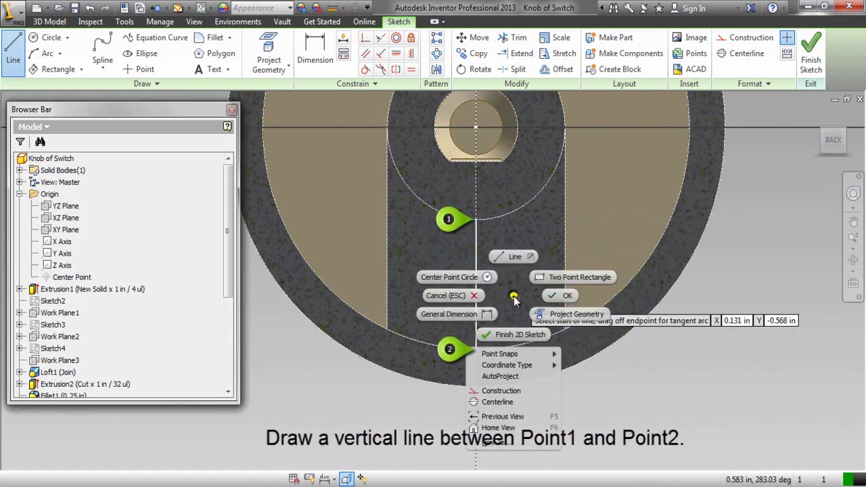
left_click(551, 295)
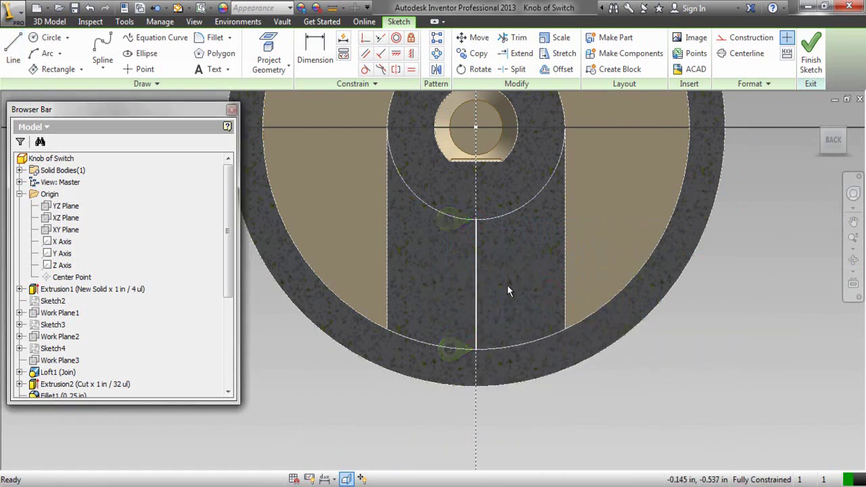
left_click(478, 286)
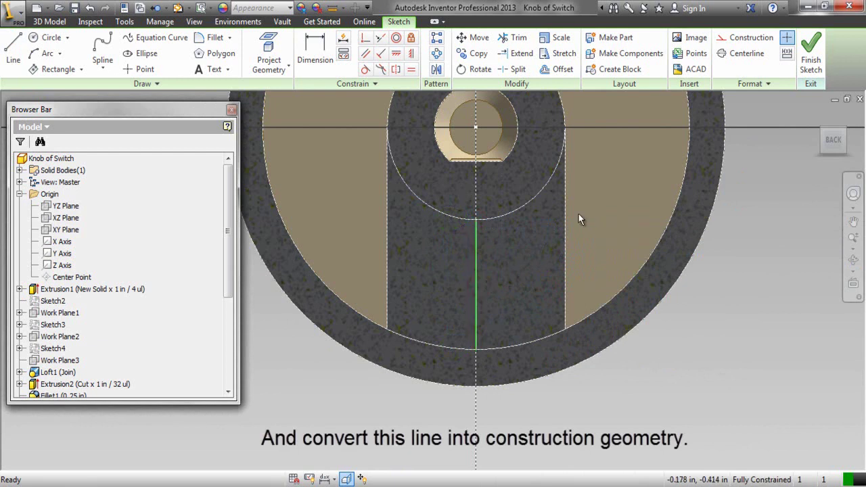
left_click(739, 39)
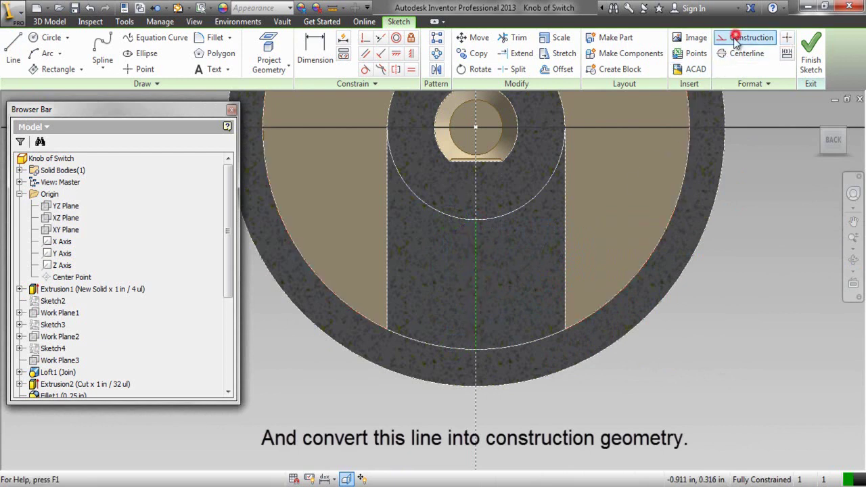
left_click(701, 309)
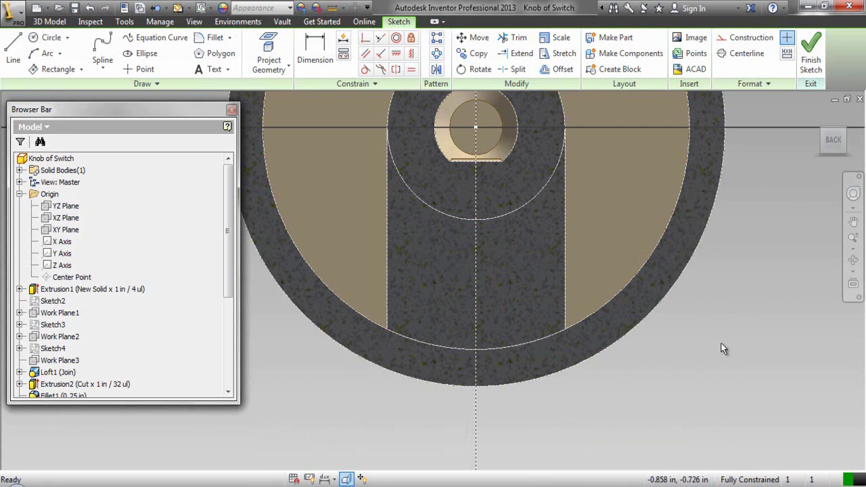
Start a Three Point Center Rectangle centred on the midpoint of the vertical construction line.
left_click(60, 69)
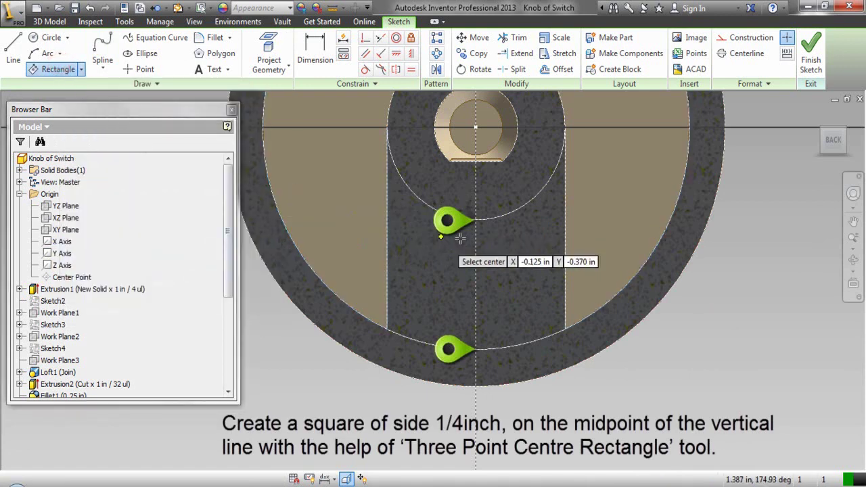
right_click(507, 255)
mouse_move(522, 309)
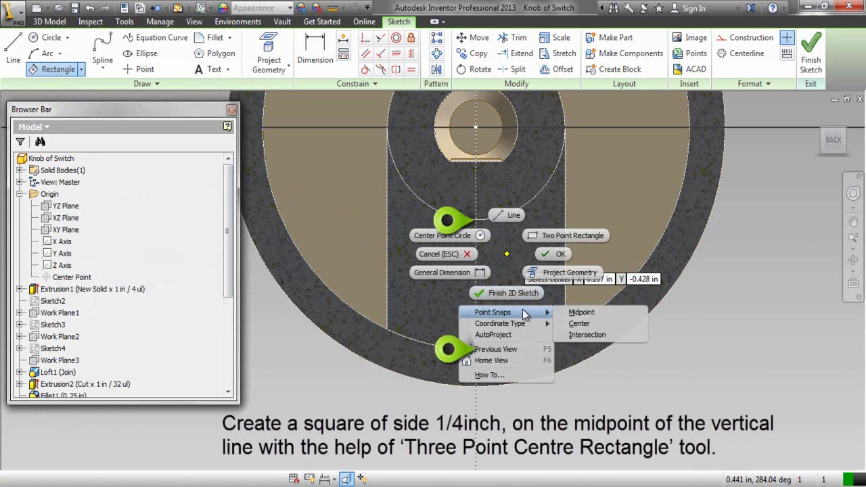
left_click(581, 313)
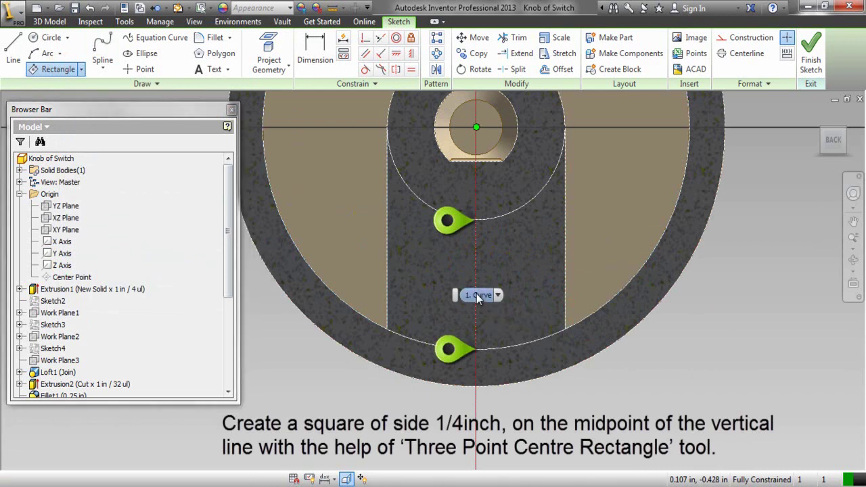
left_click(497, 297)
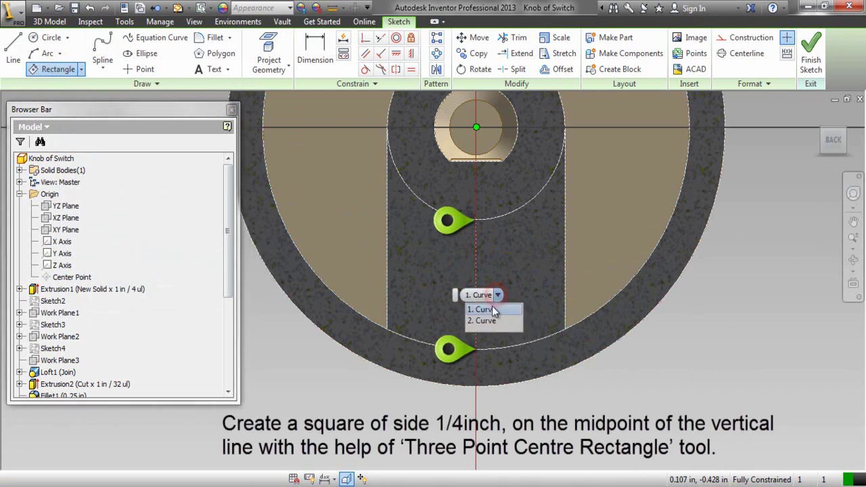
left_click(489, 321)
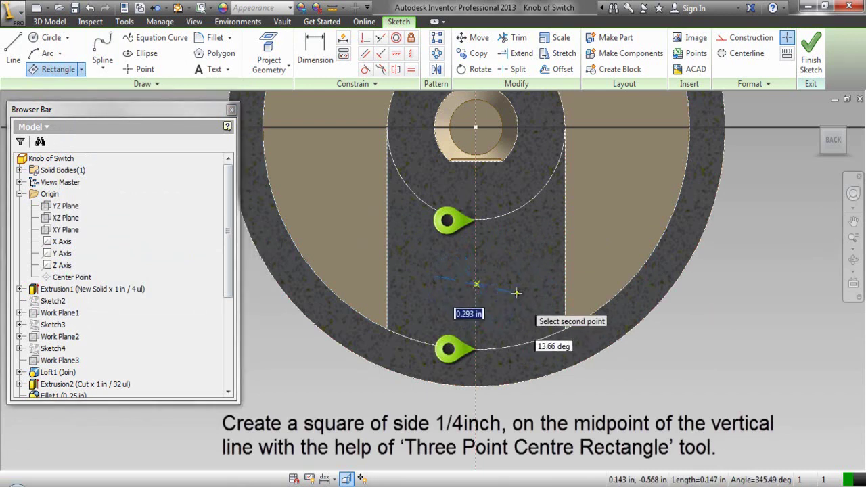
Complete the rectangle as a horizontally aligned square with 1/4 in sides, and finish the sketch.
type("1/")
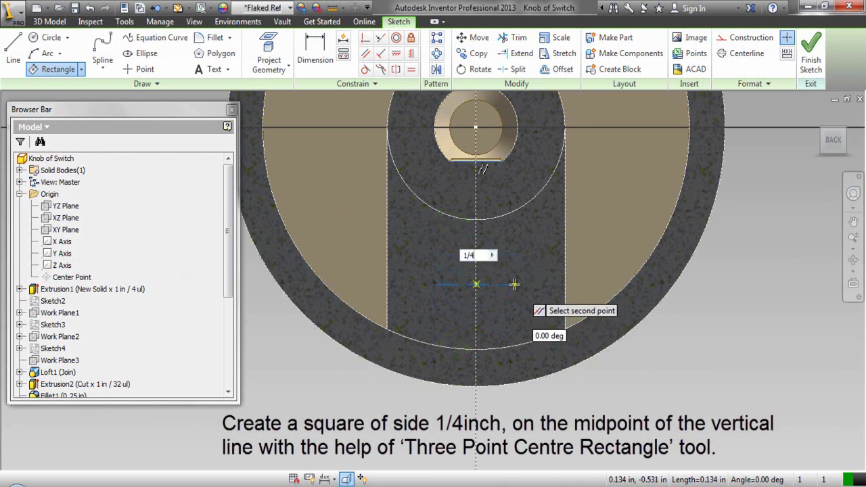
type("4")
key("Return")
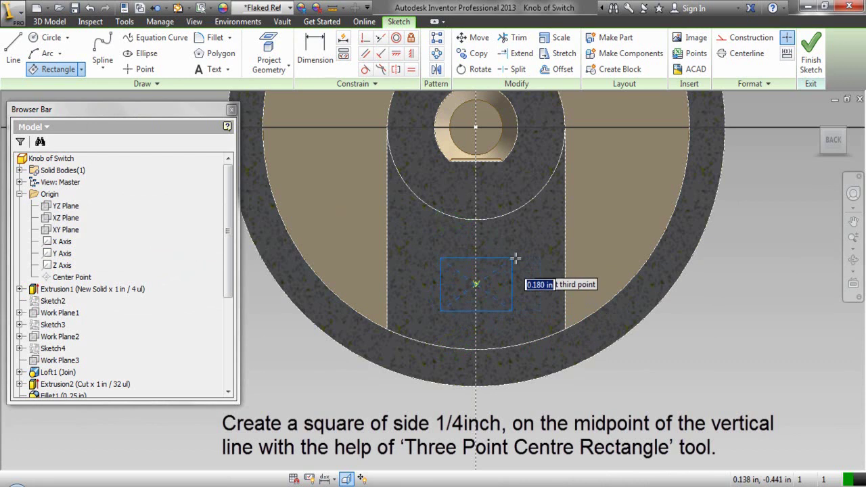
type("1")
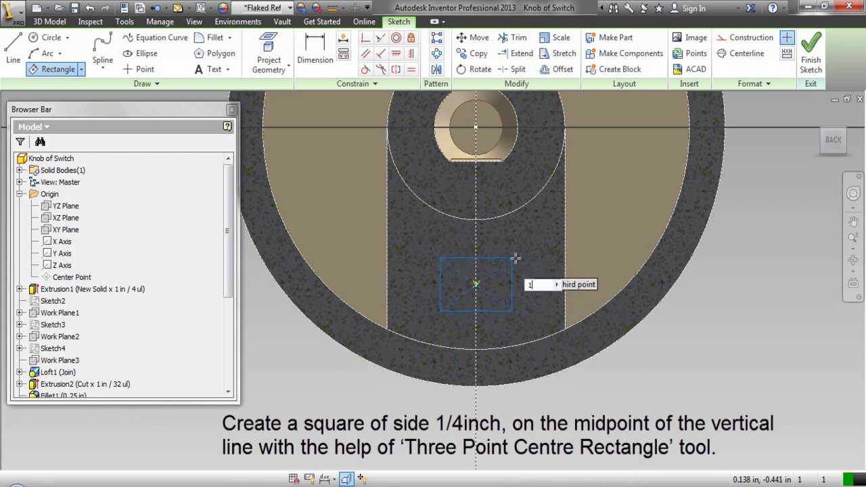
type("/4")
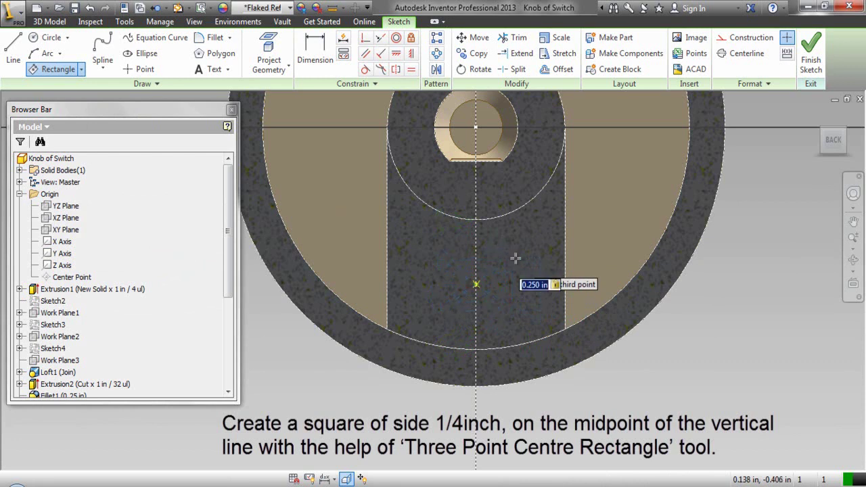
key("Return")
right_click(536, 236)
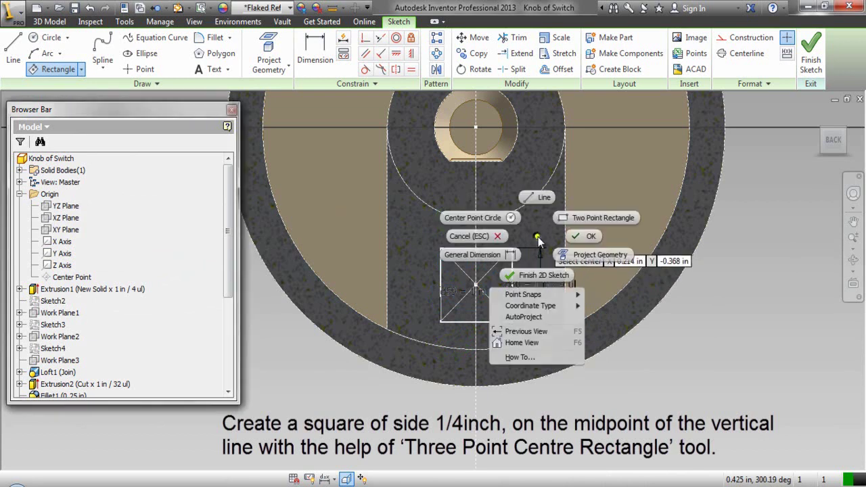
left_click(574, 240)
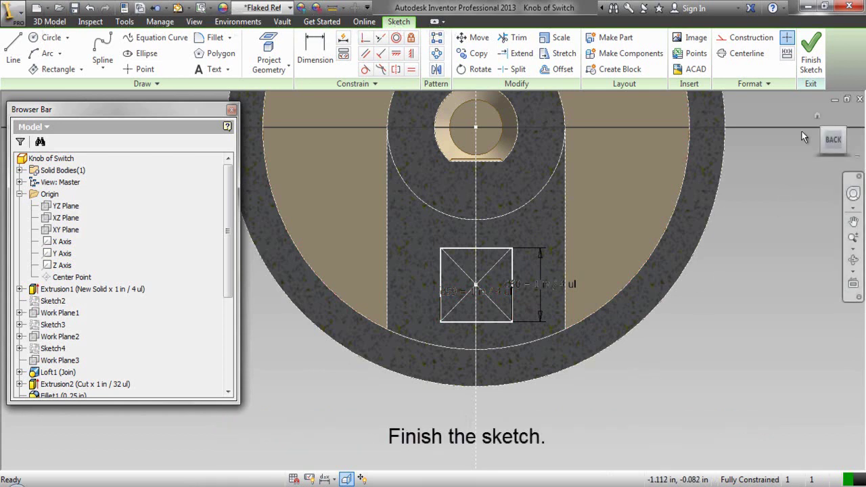
left_click(810, 51)
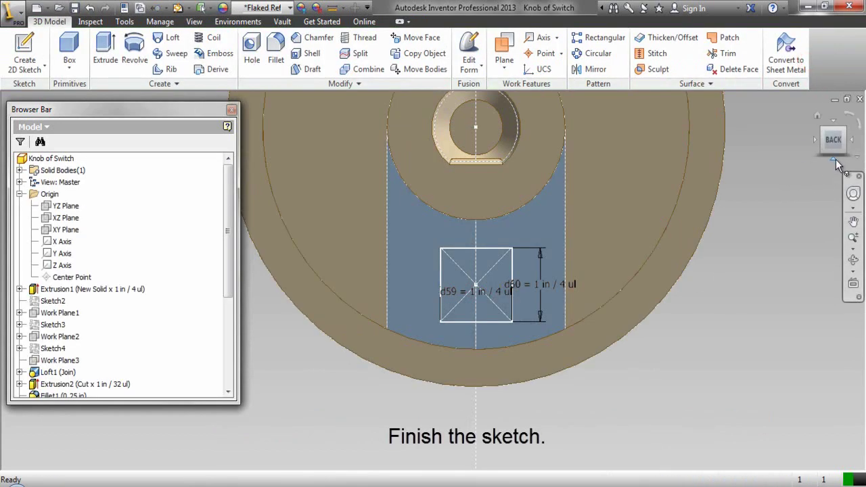
Create a work plane offset -17/32 in from the blue face, down into the knob's handle.
left_click(834, 160)
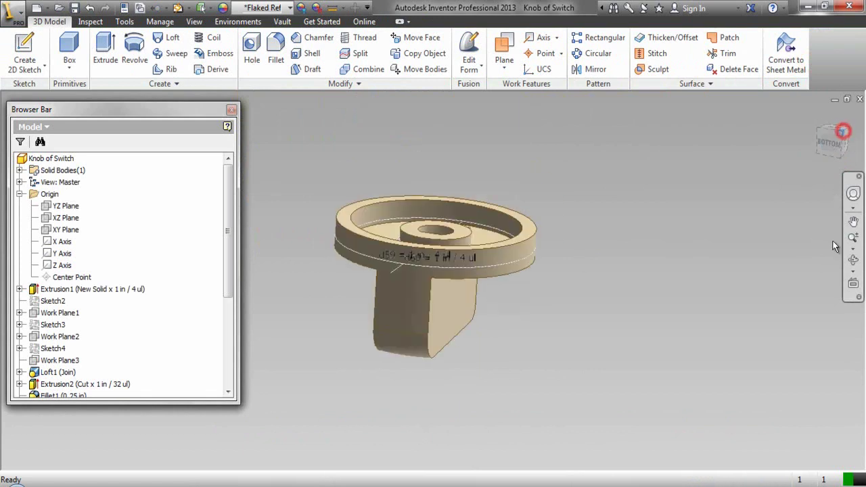
left_click(853, 249)
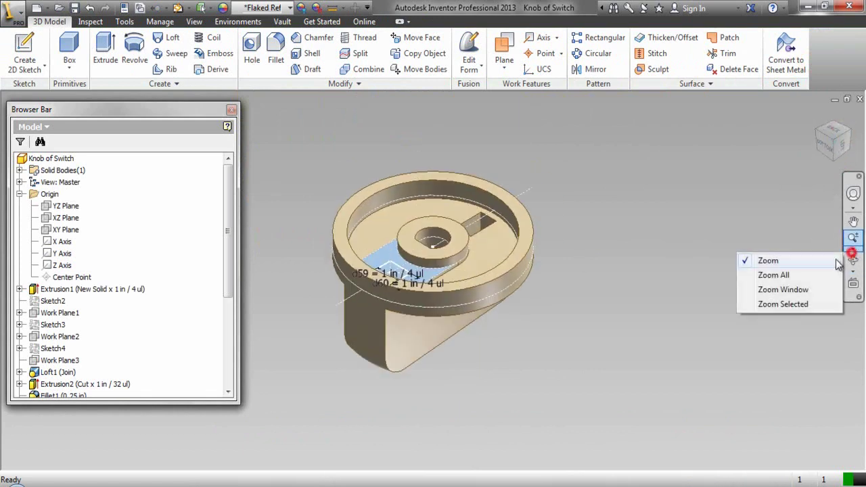
left_click(754, 276)
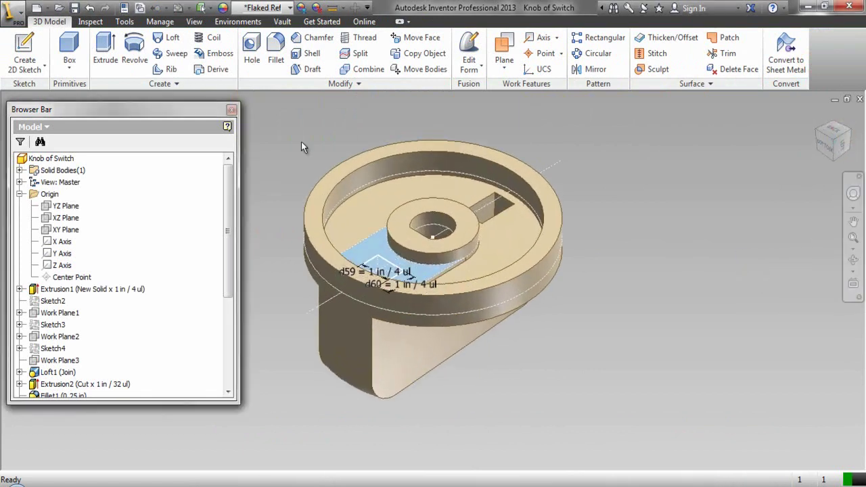
left_click(501, 70)
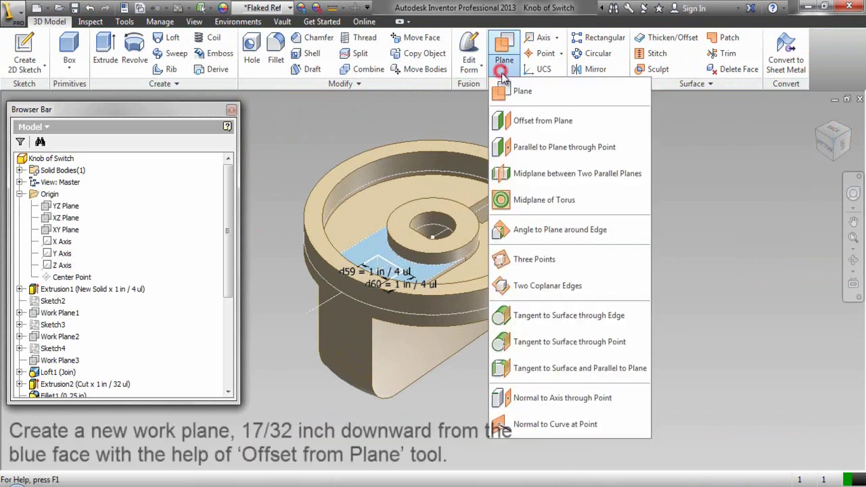
left_click(521, 124)
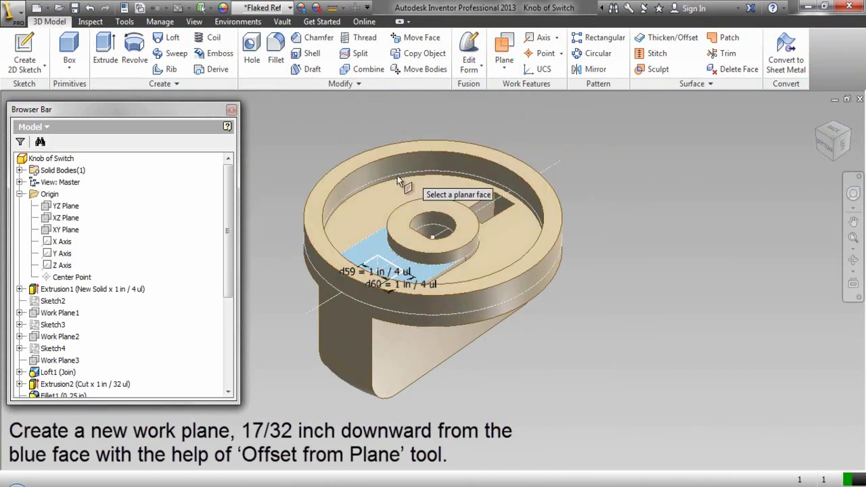
left_click(379, 248)
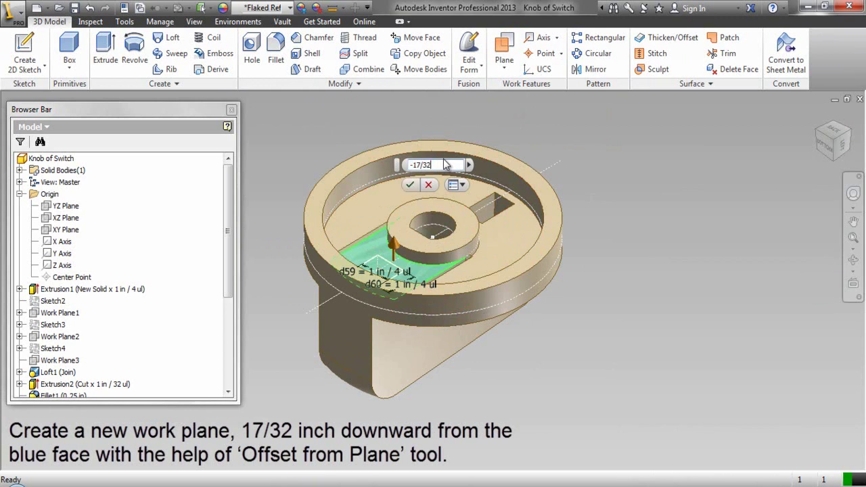
left_click(410, 188)
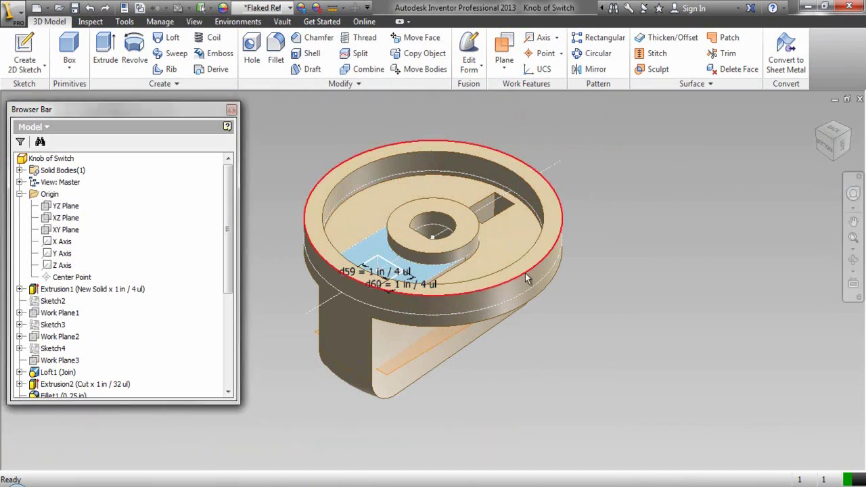
Create a new sketch on the offset work plane and set the visual style to Wireframe.
left_click(450, 331)
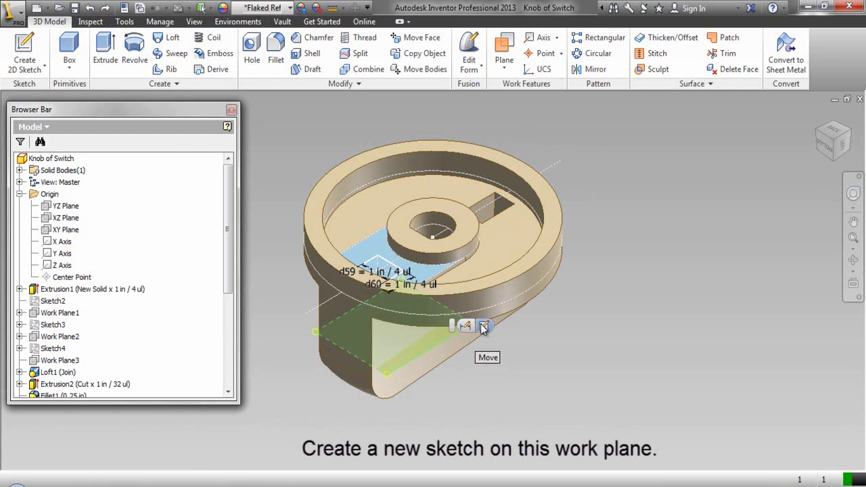
left_click(483, 327)
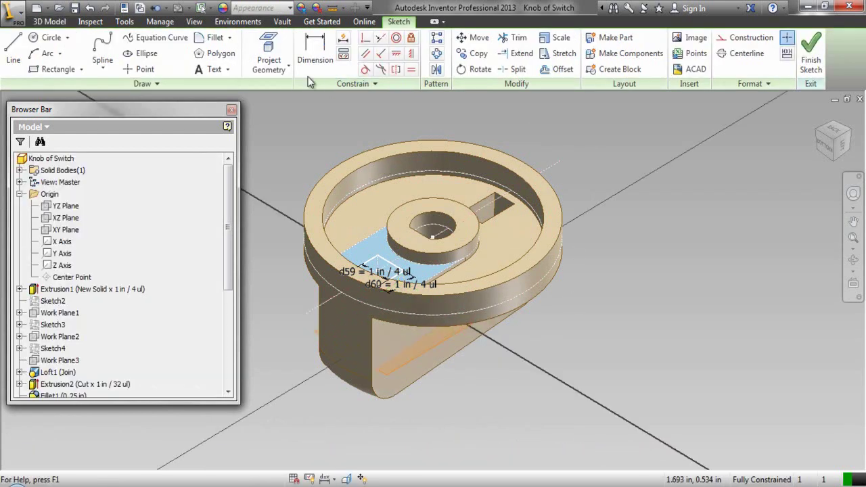
left_click(195, 23)
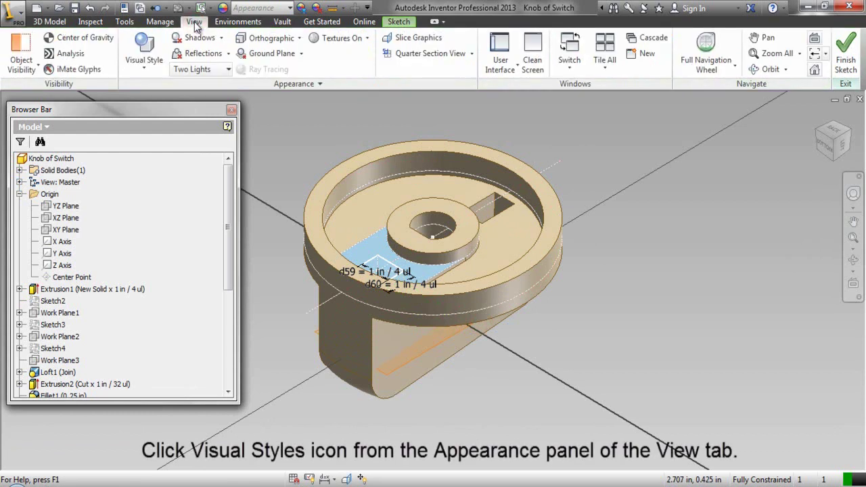
left_click(143, 49)
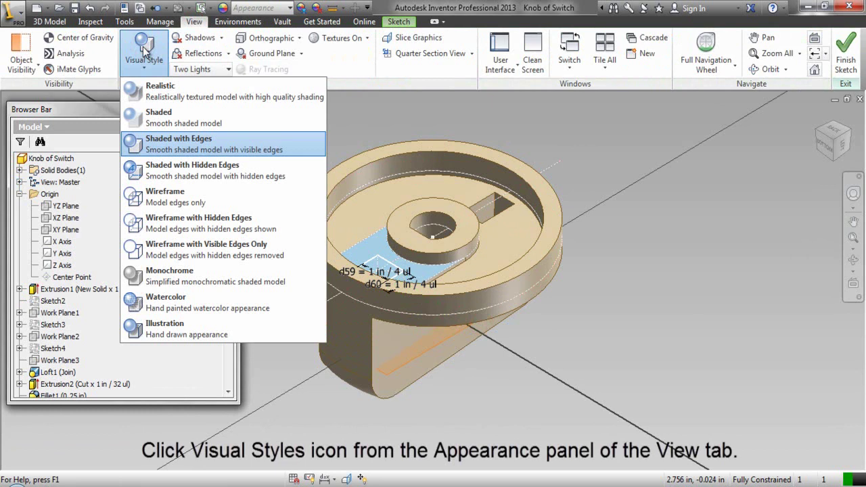
left_click(157, 202)
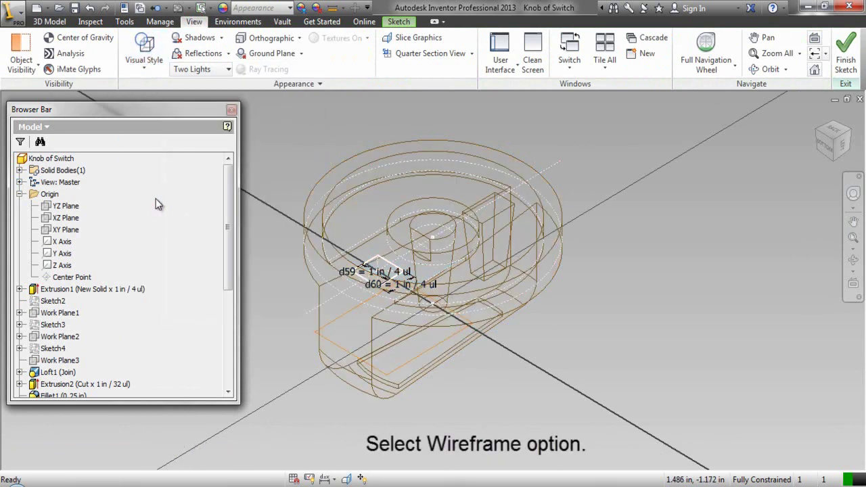
Project the 1/4 in square's centre point into the new sketch and set the visual style to Shaded with Edges.
left_click(689, 184)
right_click(689, 183)
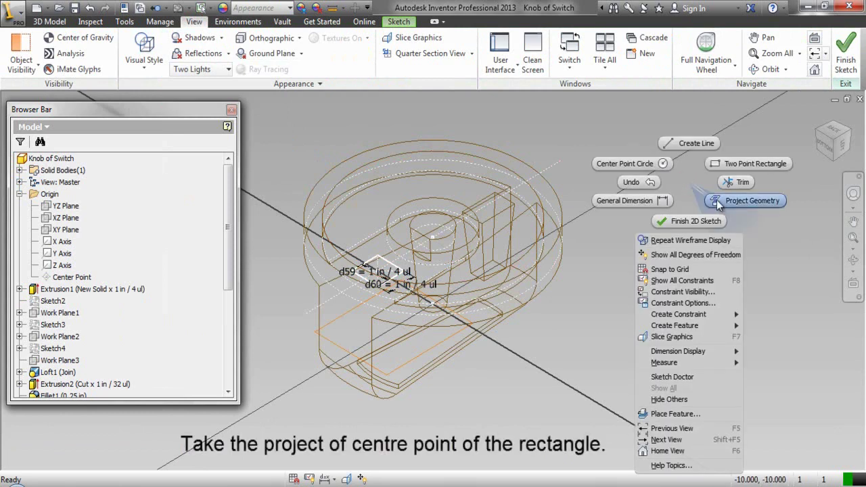
left_click(717, 201)
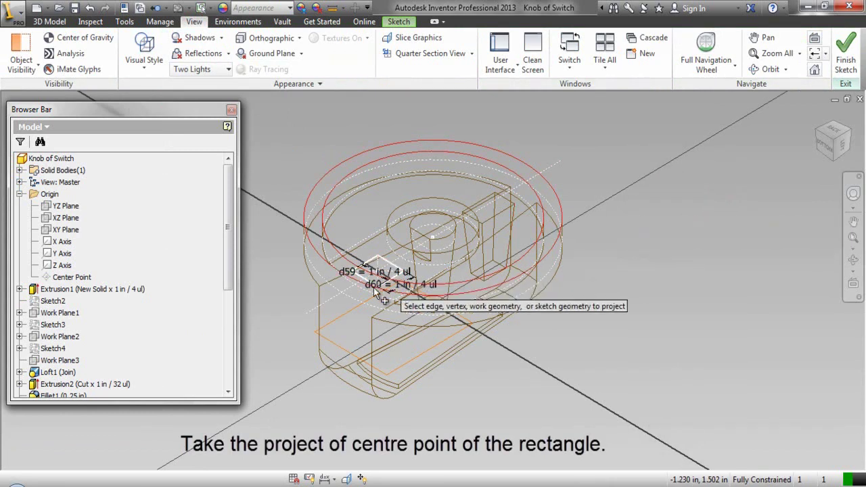
scroll(398, 274, "up", 4)
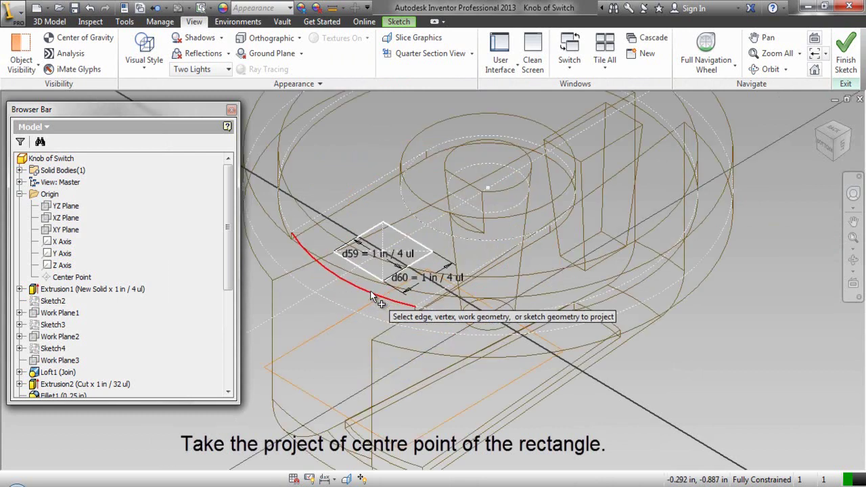
left_click(385, 251)
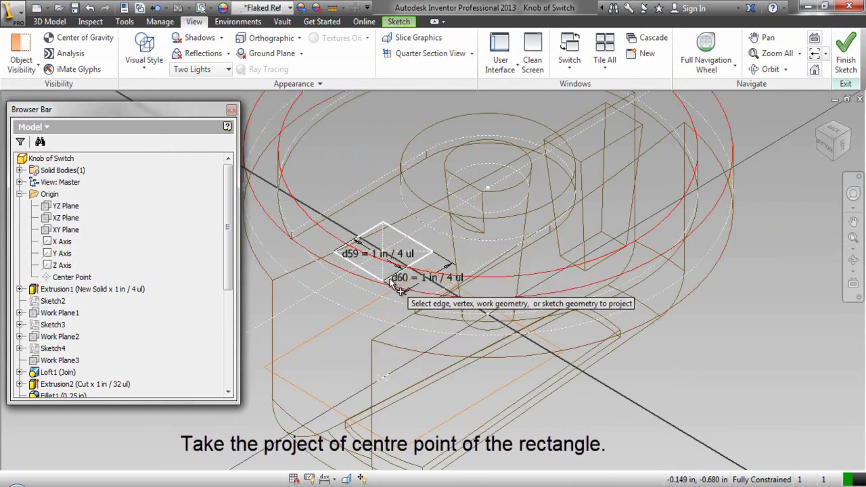
right_click(718, 392)
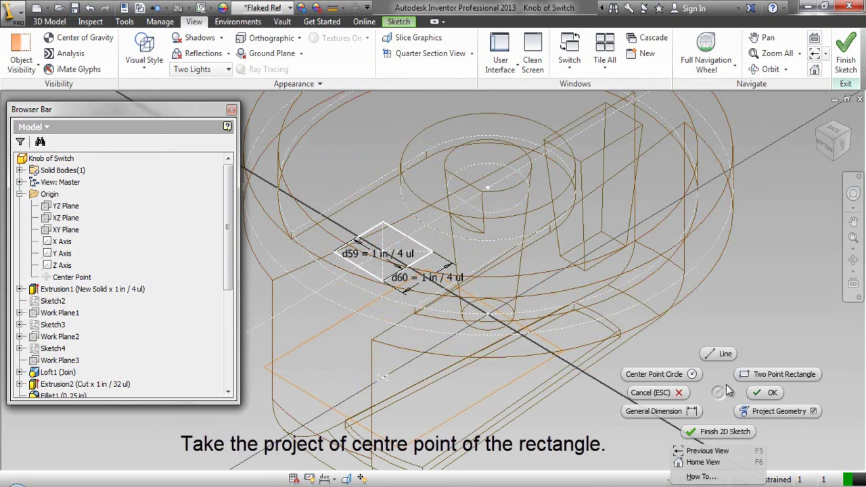
left_click(766, 393)
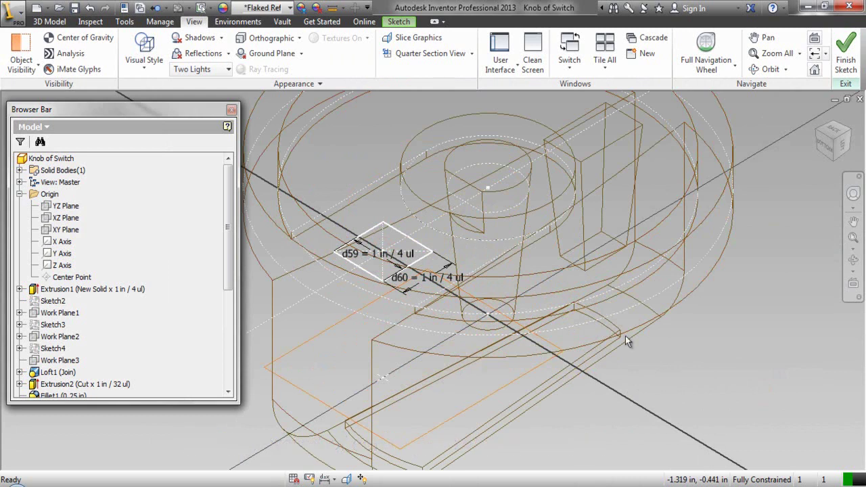
left_click(143, 69)
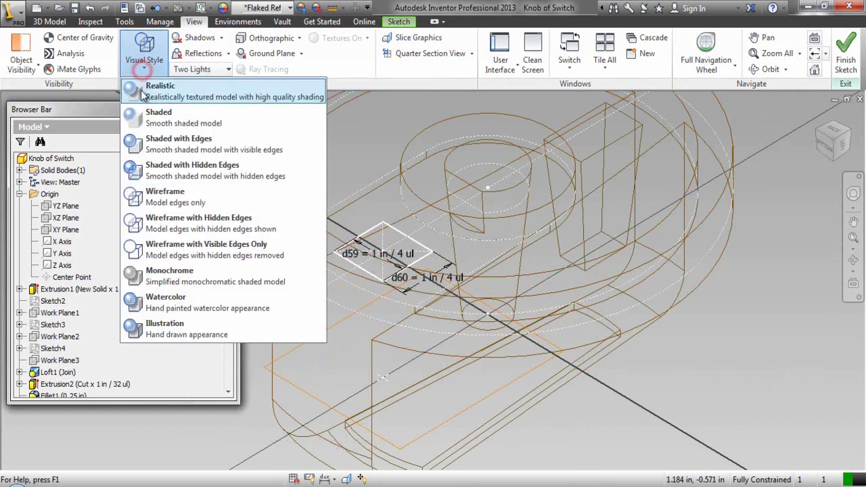
left_click(174, 143)
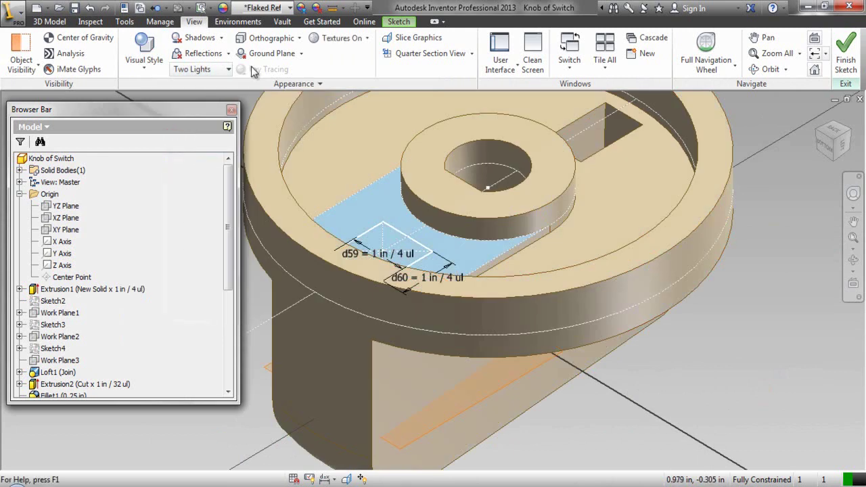